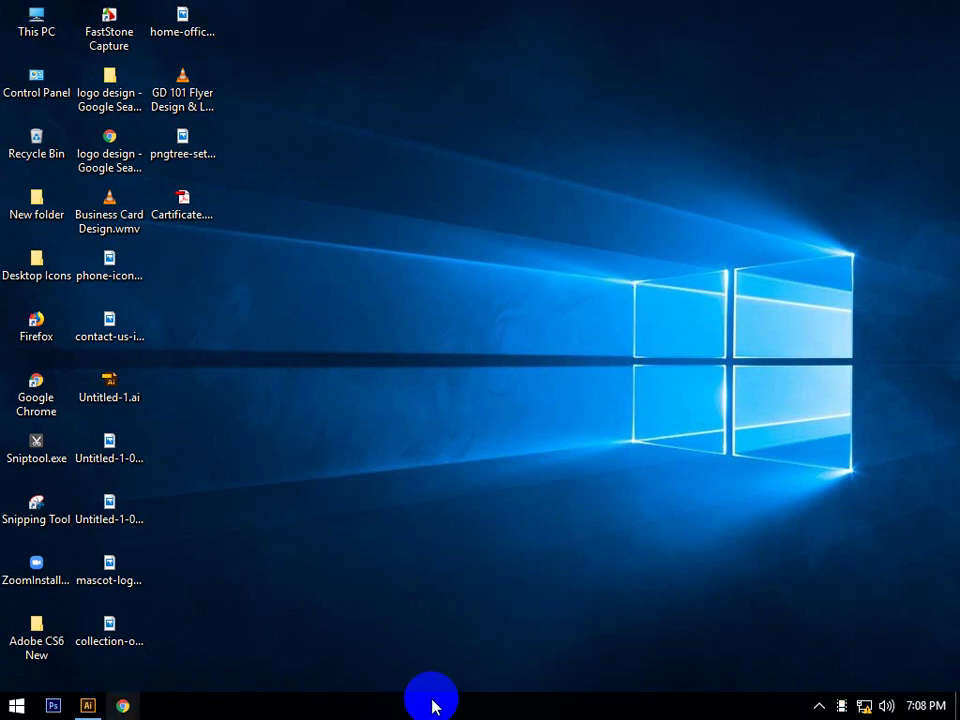
Restore the Illustrator window from the taskbar and start a new document with File > New
{"action": "left_click", "coordinate": [815, 705]}
{"action": "left_click", "coordinate": [815, 705]}
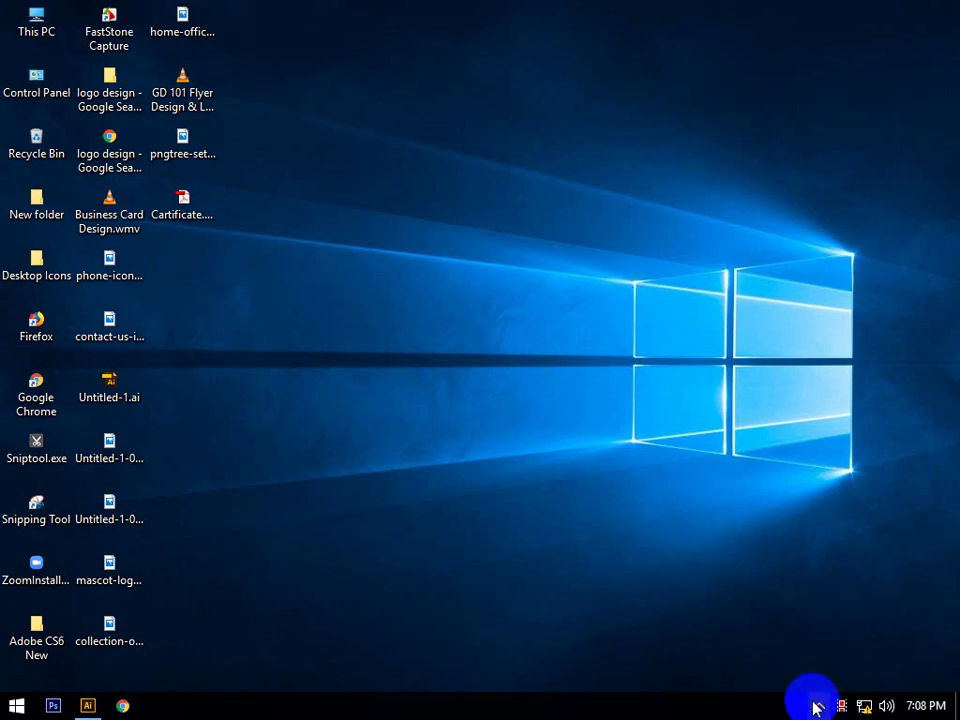
{"action": "left_click", "coordinate": [88, 705]}
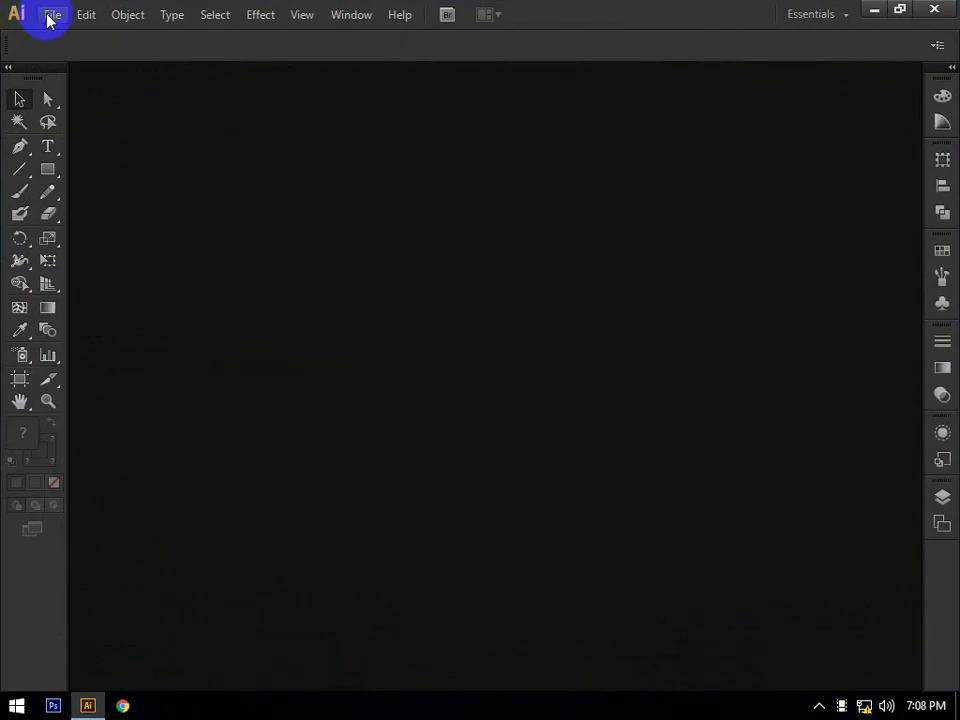
{"action": "left_click", "coordinate": [50, 18]}
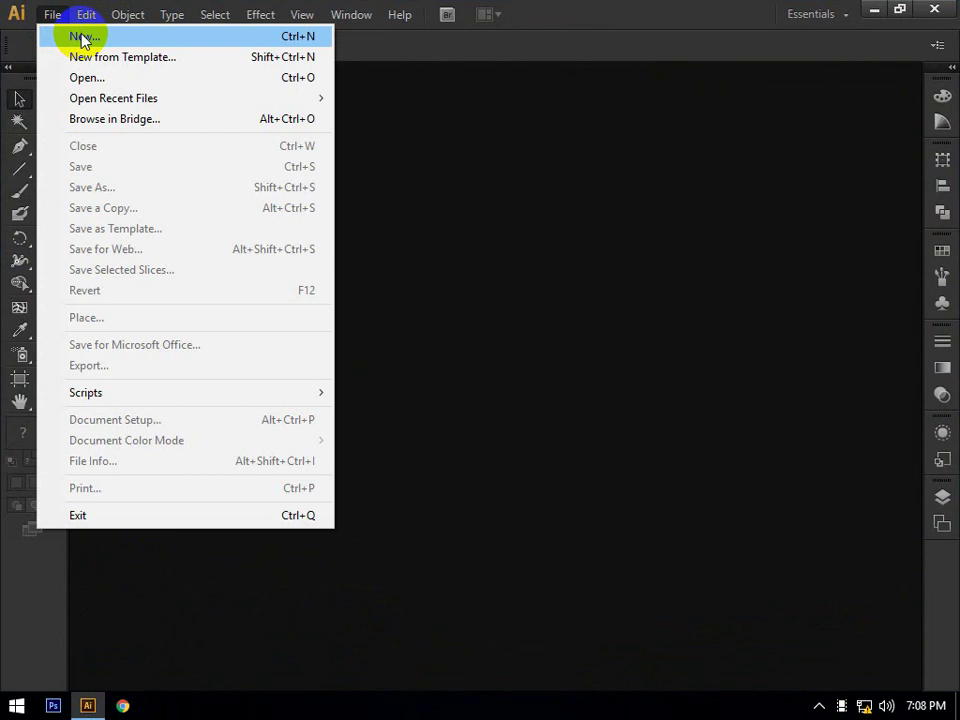
{"action": "left_click", "coordinate": [302, 44]}
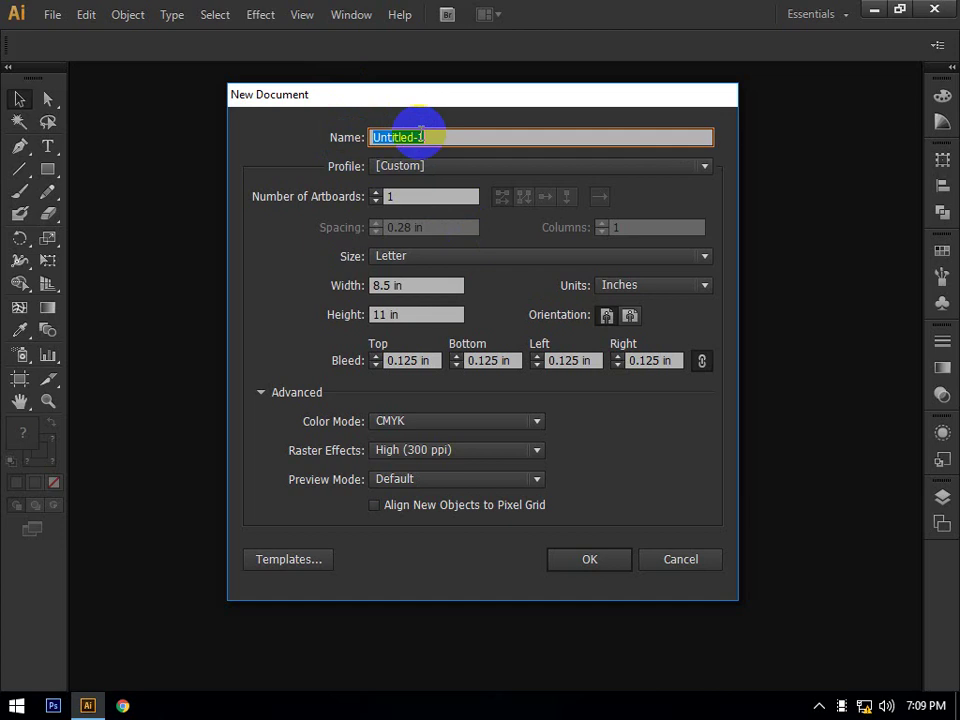
Try the Print profile with inch units, ending on the Web profile at 960 × 560 px, RGB, 72 ppi
{"action": "left_click", "coordinate": [383, 137]}
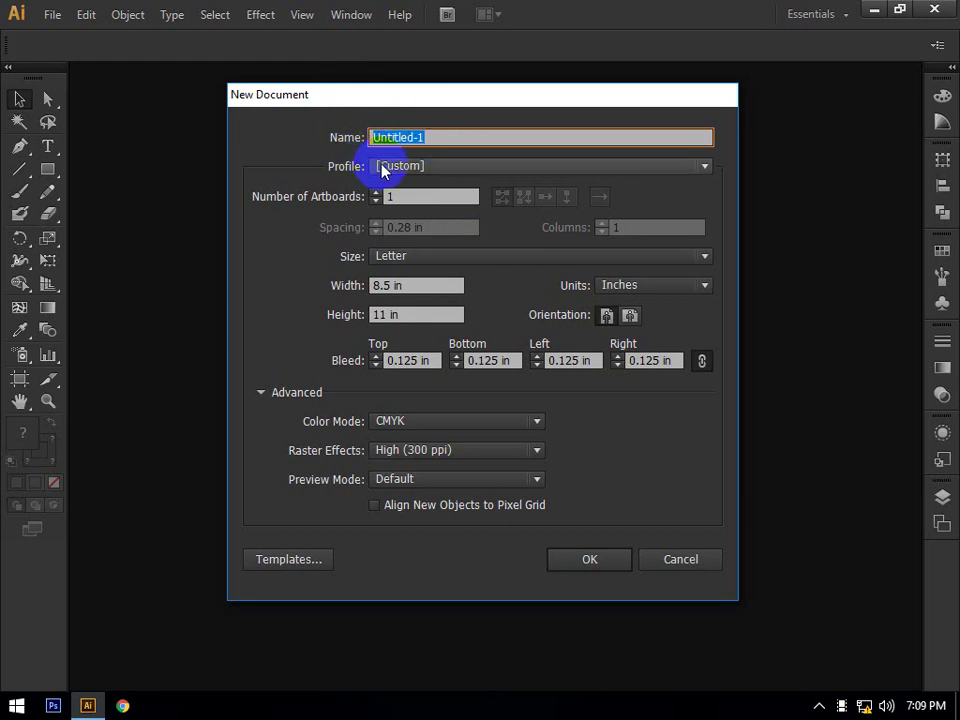
{"action": "left_click", "coordinate": [385, 168]}
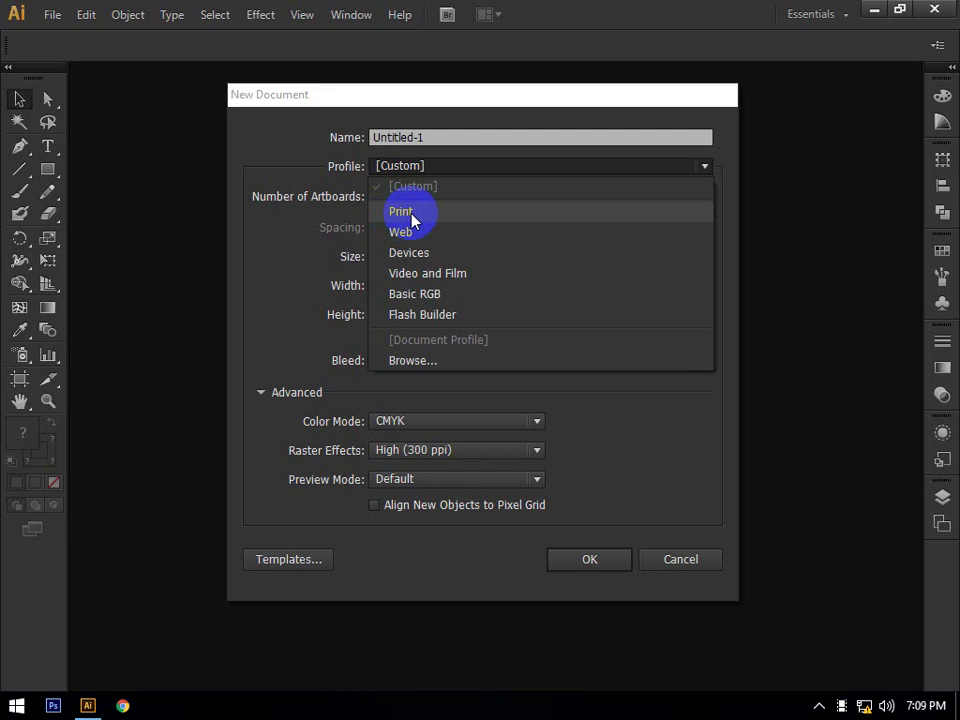
{"action": "left_click", "coordinate": [411, 219]}
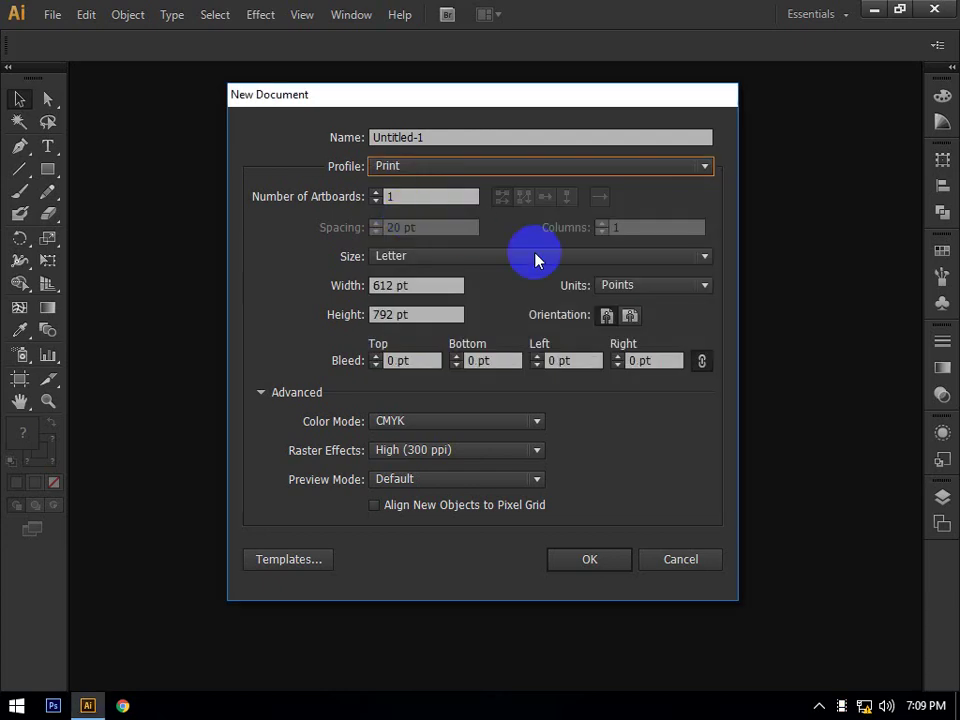
{"action": "left_click", "coordinate": [626, 288]}
{"action": "left_click", "coordinate": [633, 347]}
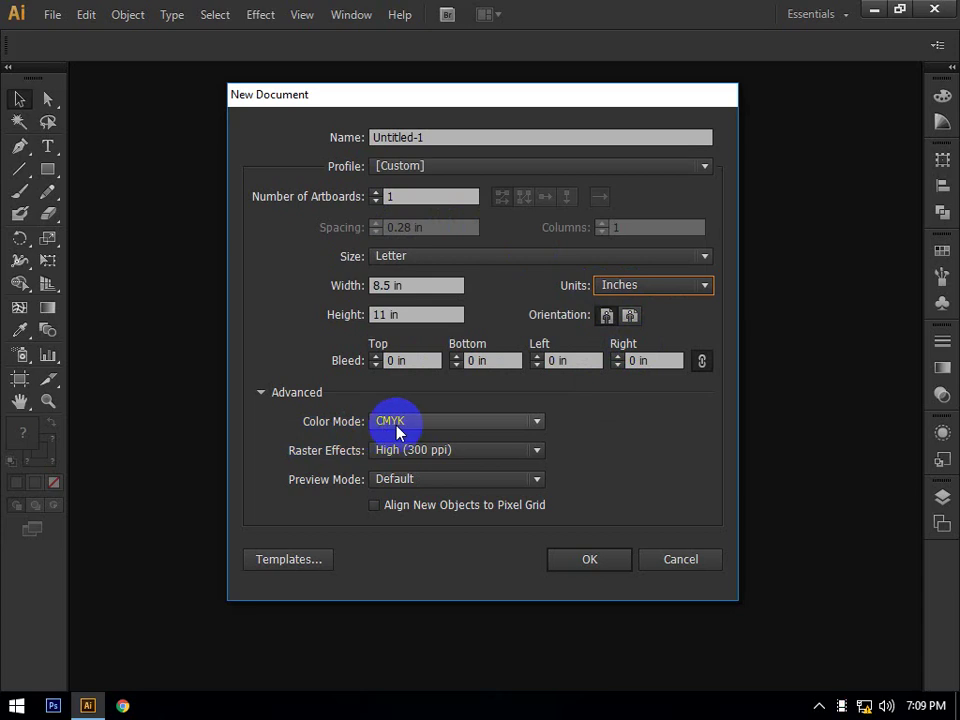
{"action": "left_click", "coordinate": [400, 165]}
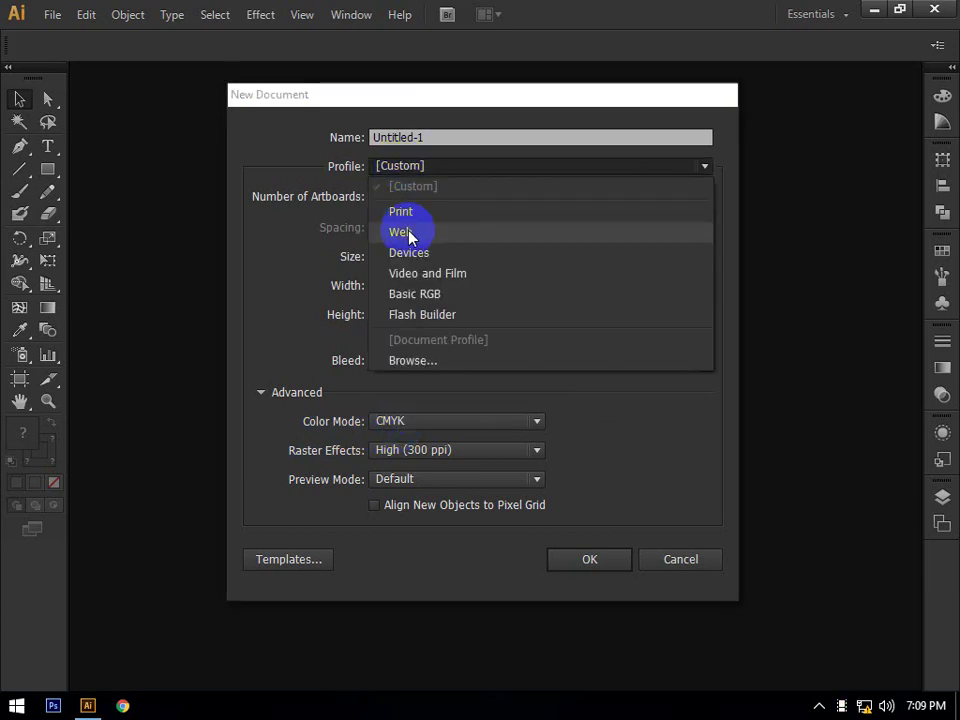
{"action": "key", "text": "Escape"}
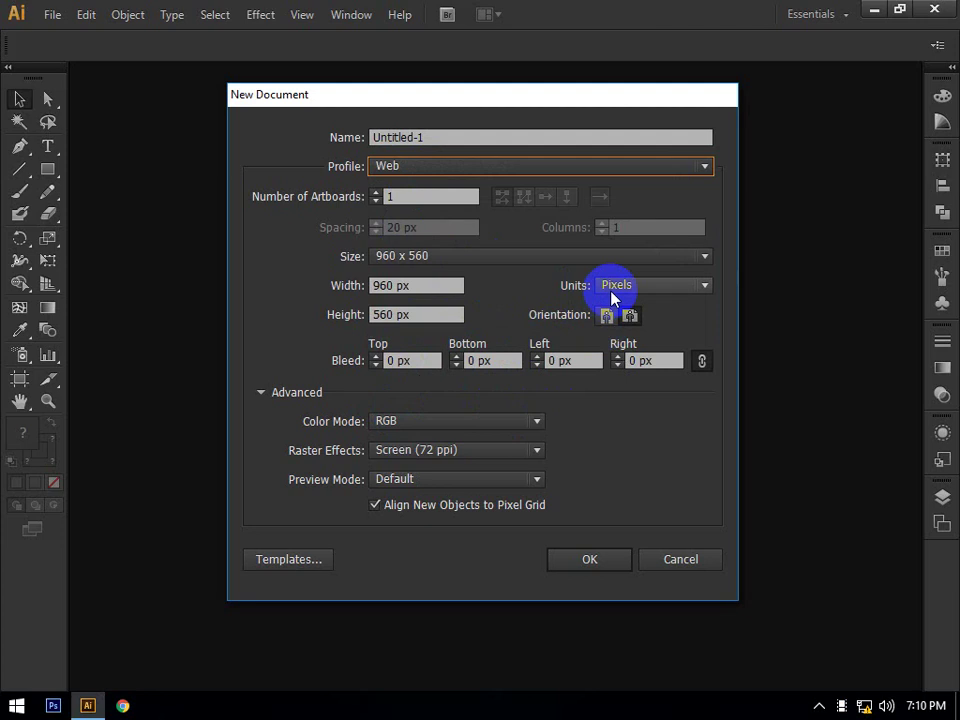
Keep the Web profile and set the Number of Artboards to 5
{"action": "left_click", "coordinate": [435, 164]}
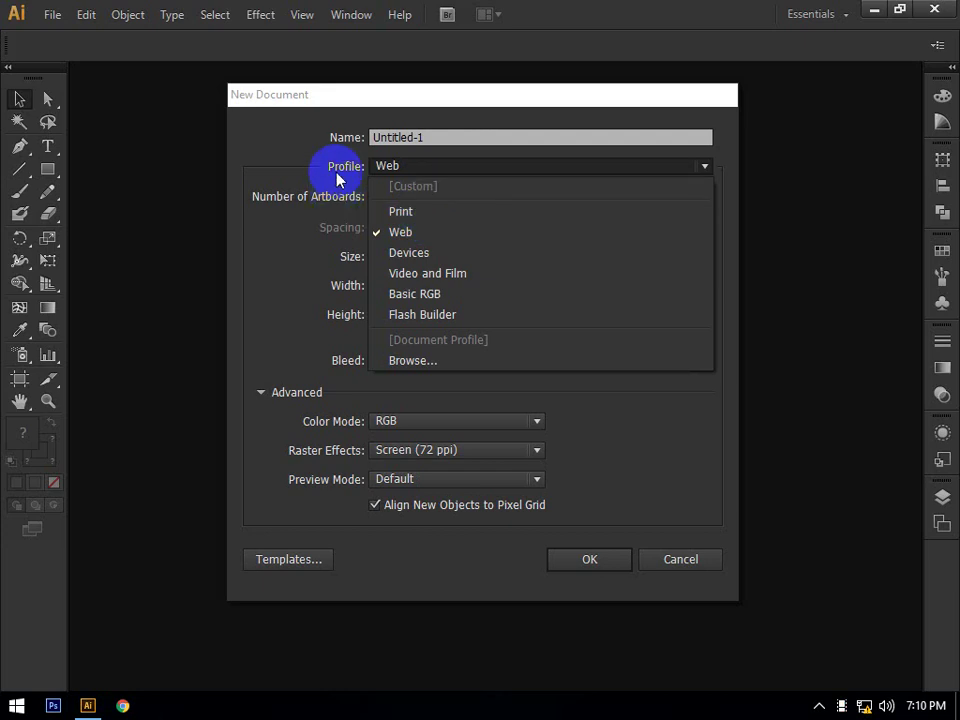
{"action": "left_click", "coordinate": [380, 170]}
{"action": "left_click", "coordinate": [414, 174]}
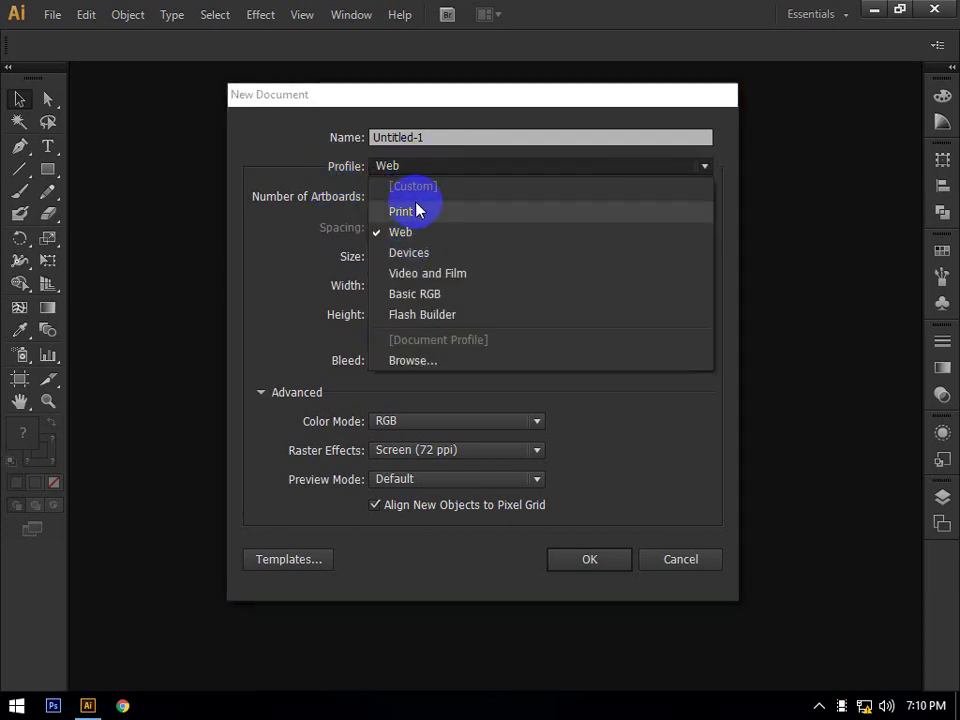
{"action": "left_click", "coordinate": [313, 163]}
{"action": "double_click", "coordinate": [400, 196]}
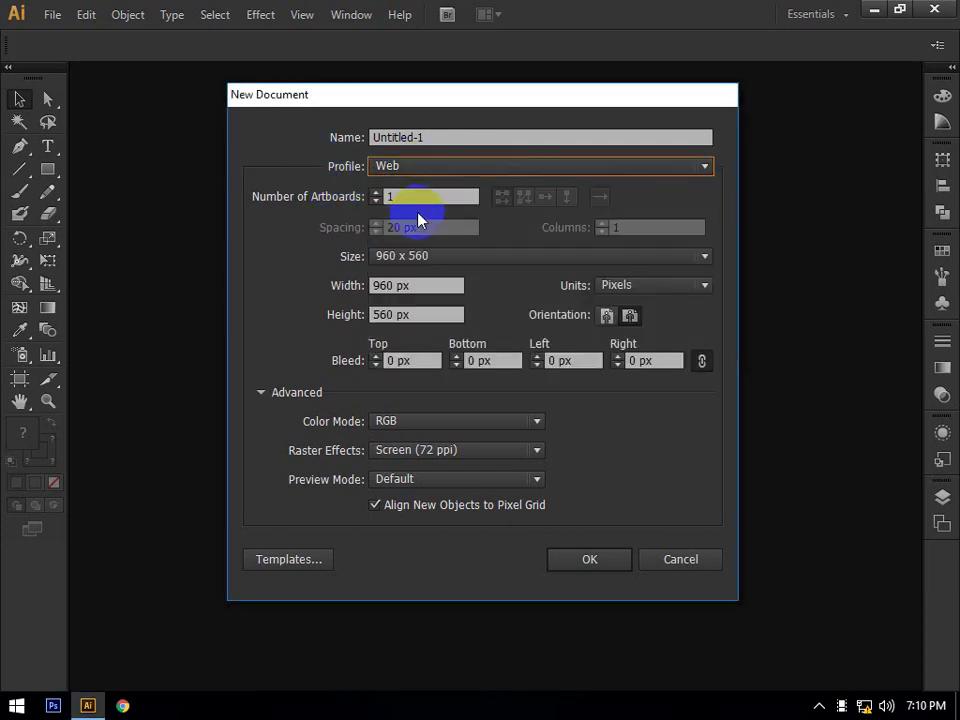
{"action": "left_click", "coordinate": [397, 196]}
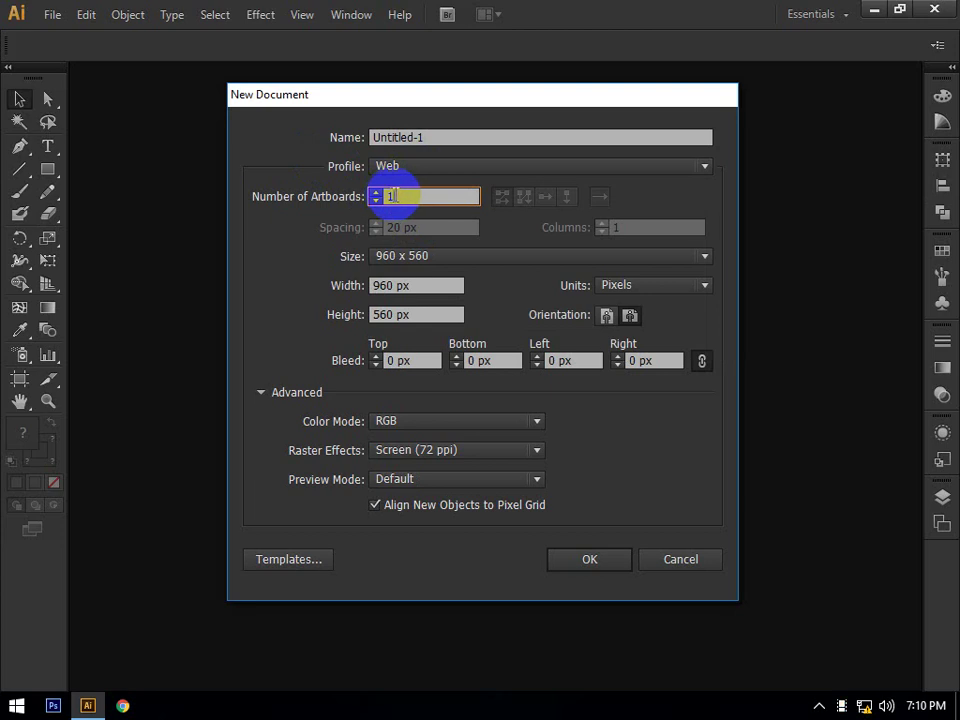
{"action": "double_click", "coordinate": [413, 197]}
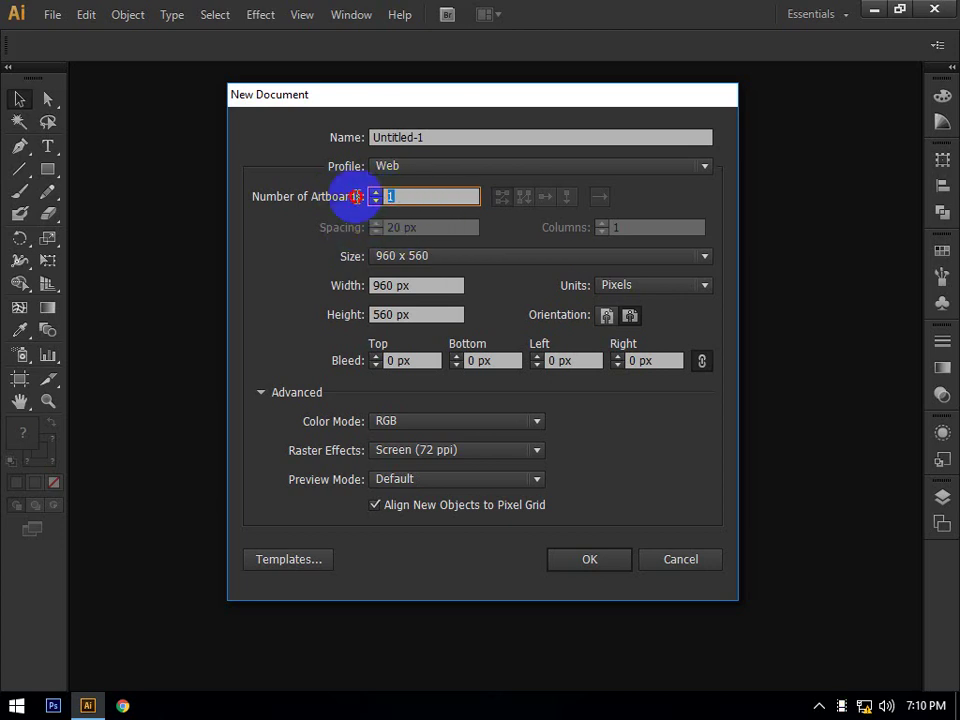
{"action": "type", "text": "5"}
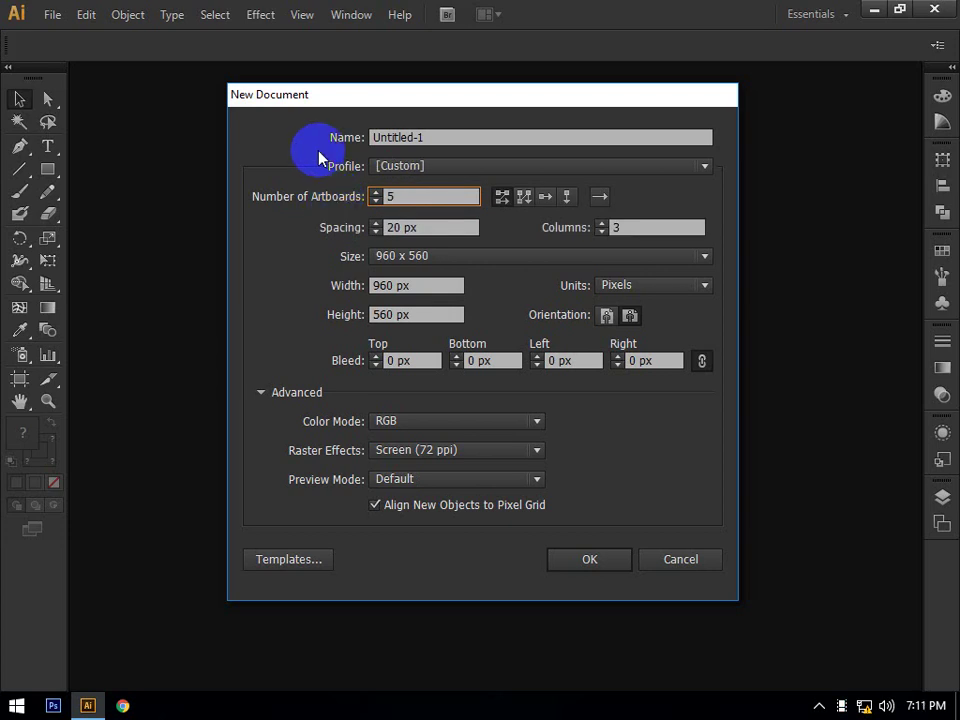
Confirm 5 artboards with 20 px spacing and show the preset artboard size list
{"action": "left_click", "coordinate": [412, 200]}
{"action": "left_click_drag", "start_coordinate": [446, 227], "coordinate": [390, 227]}
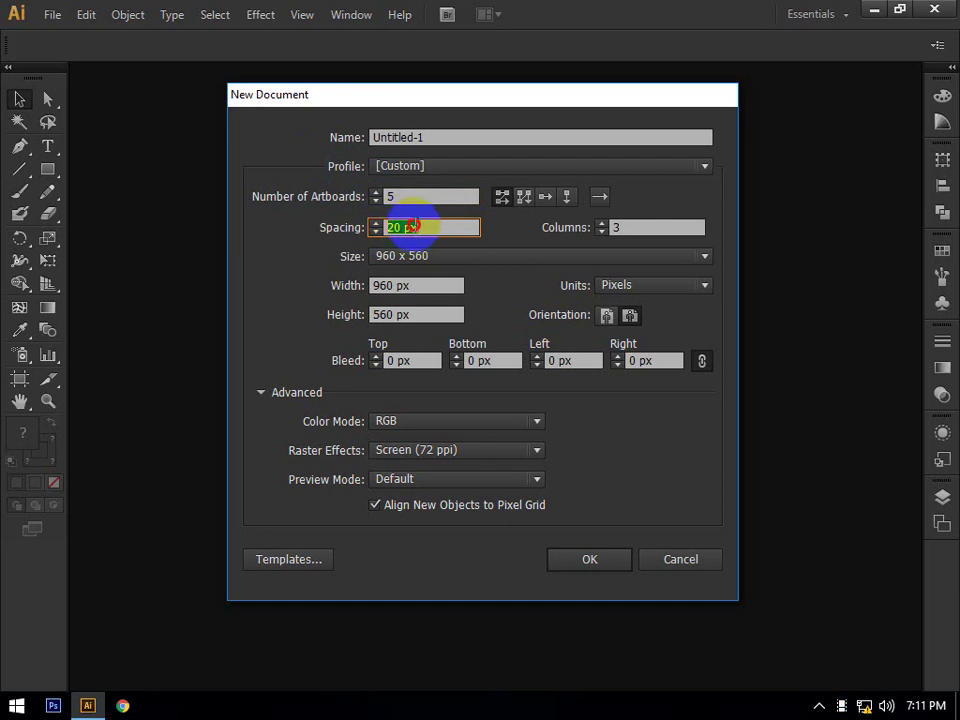
{"action": "left_click_drag", "start_coordinate": [438, 228], "coordinate": [365, 226]}
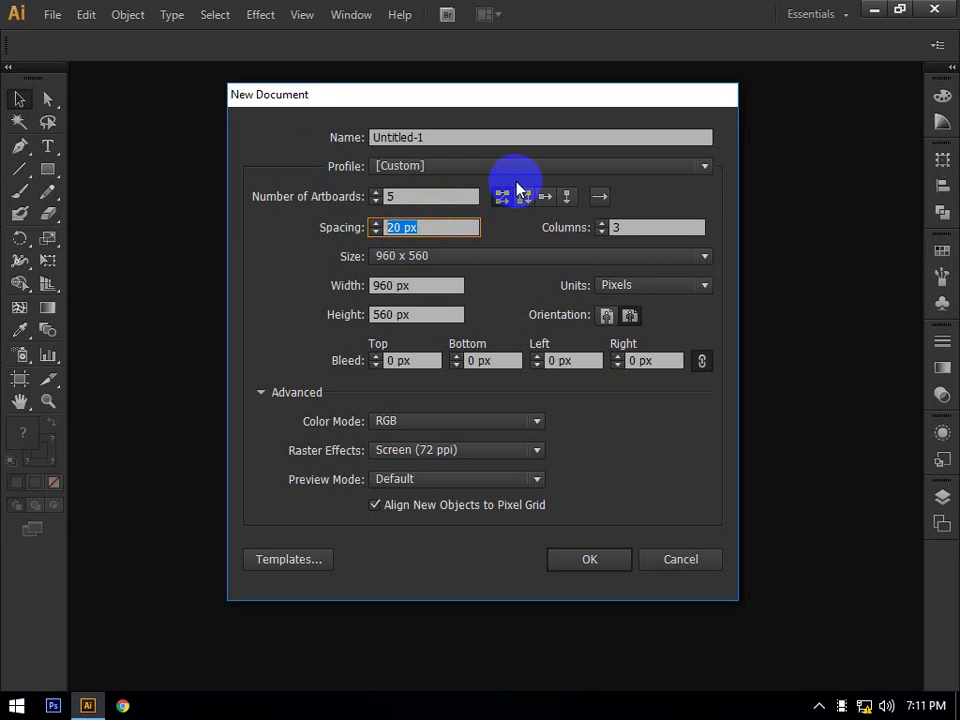
{"action": "left_click_drag", "start_coordinate": [428, 227], "coordinate": [386, 227]}
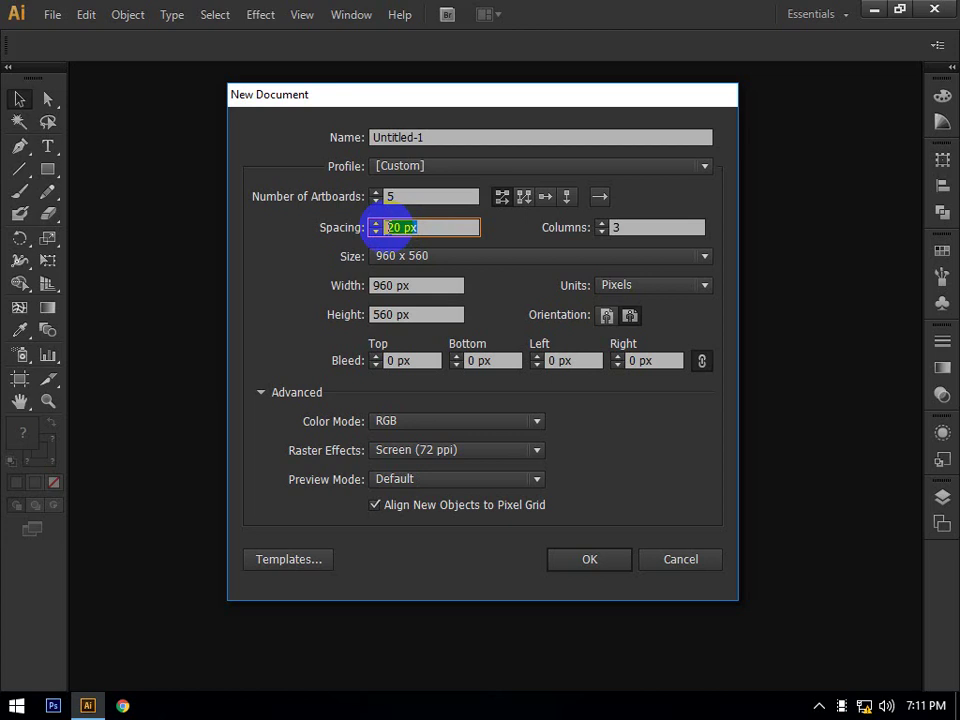
{"action": "left_click_drag", "start_coordinate": [384, 228], "coordinate": [427, 229]}
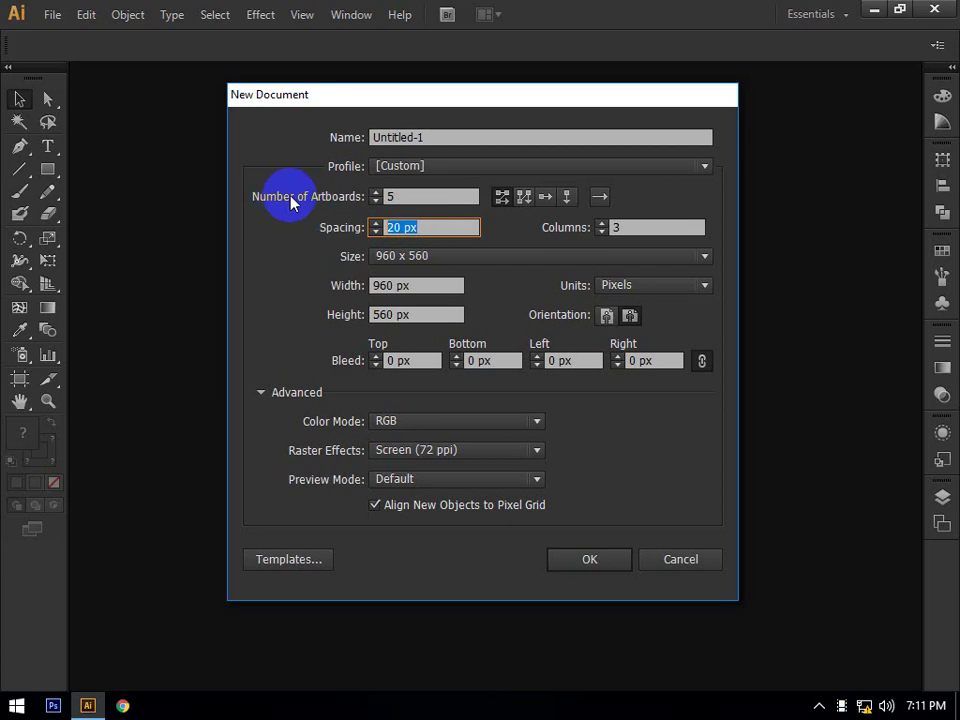
{"action": "left_click", "coordinate": [402, 201]}
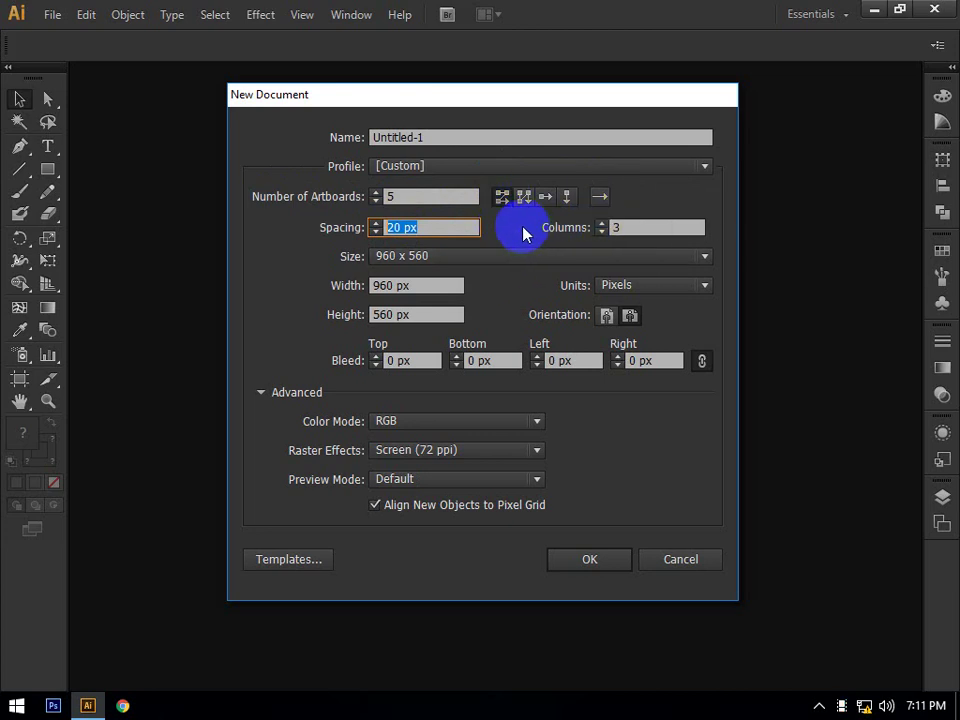
{"action": "left_click", "coordinate": [423, 265]}
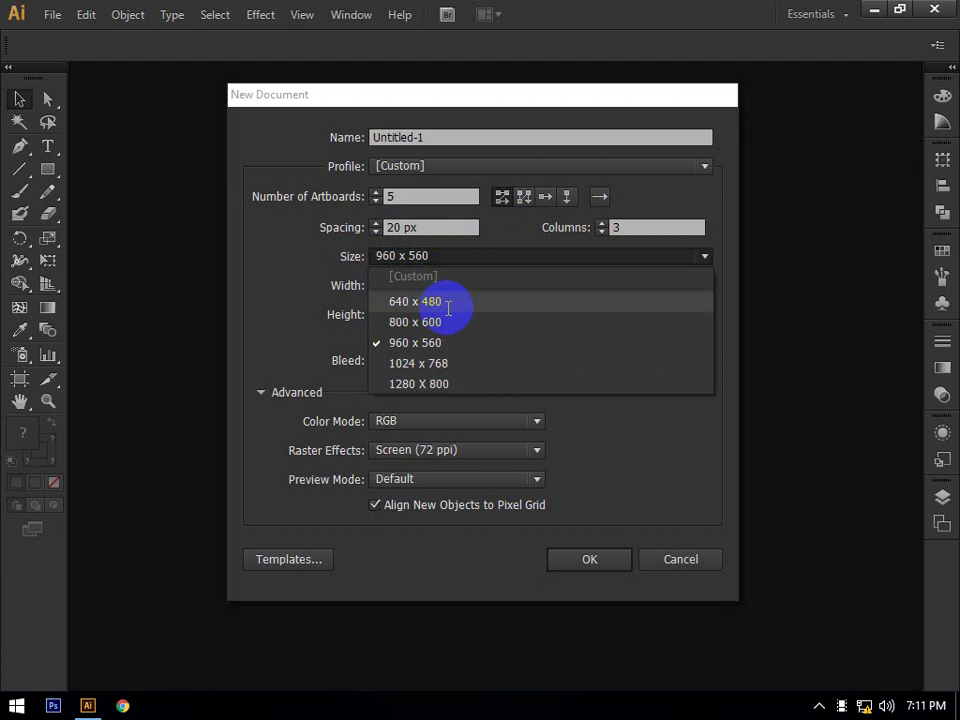
Switch to the Print profile with Letter as the paper size
{"action": "left_click", "coordinate": [435, 166]}
{"action": "left_click", "coordinate": [429, 215]}
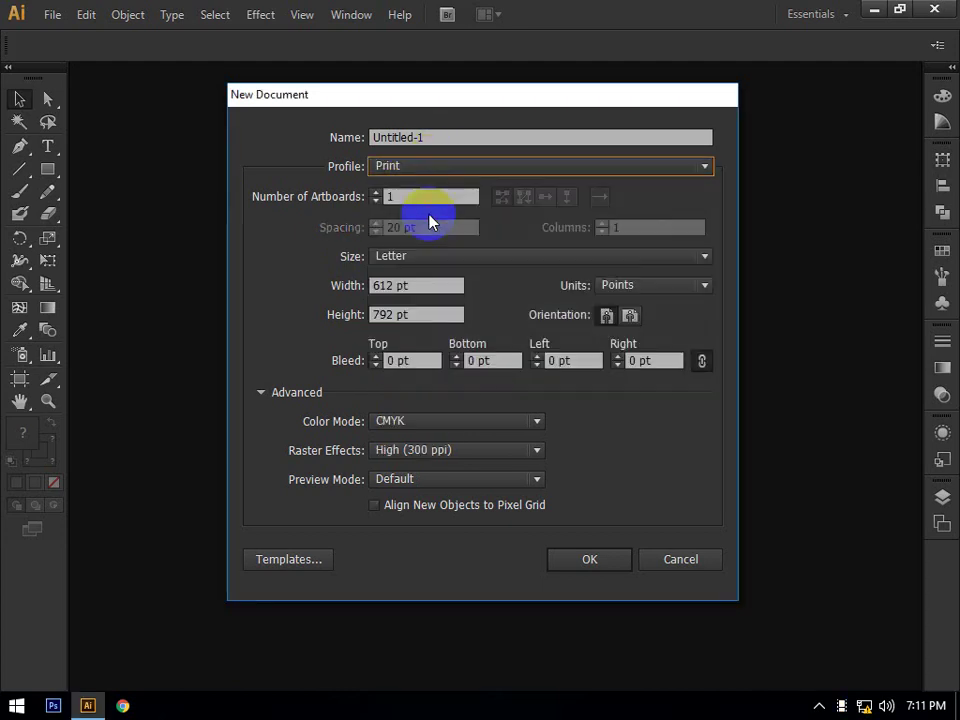
{"action": "left_click", "coordinate": [420, 262]}
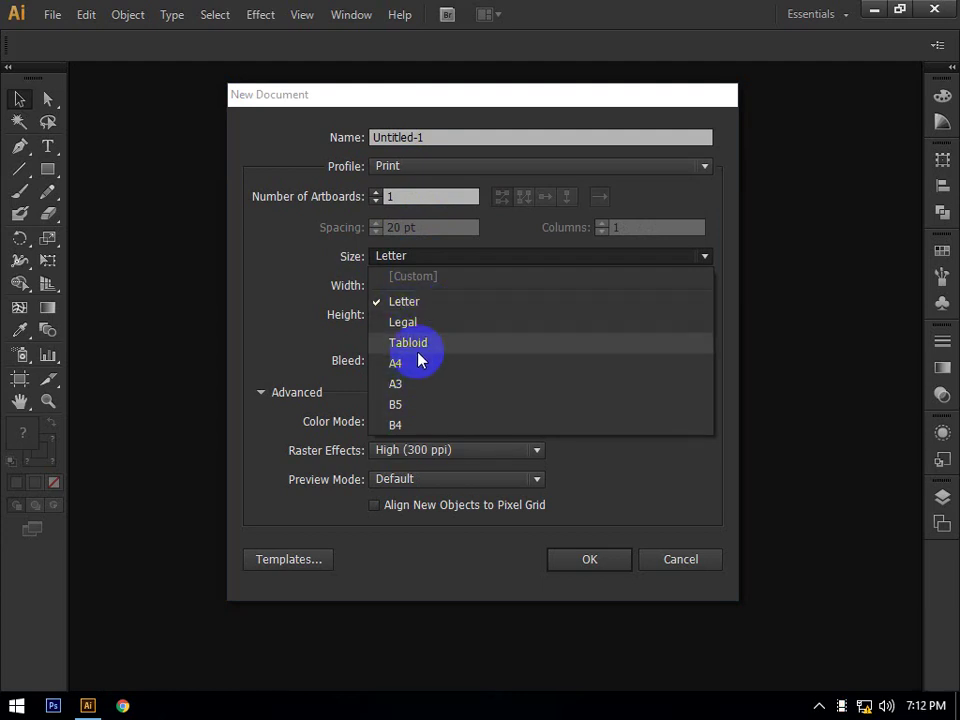
{"action": "left_click", "coordinate": [268, 264]}
{"action": "left_click", "coordinate": [481, 260]}
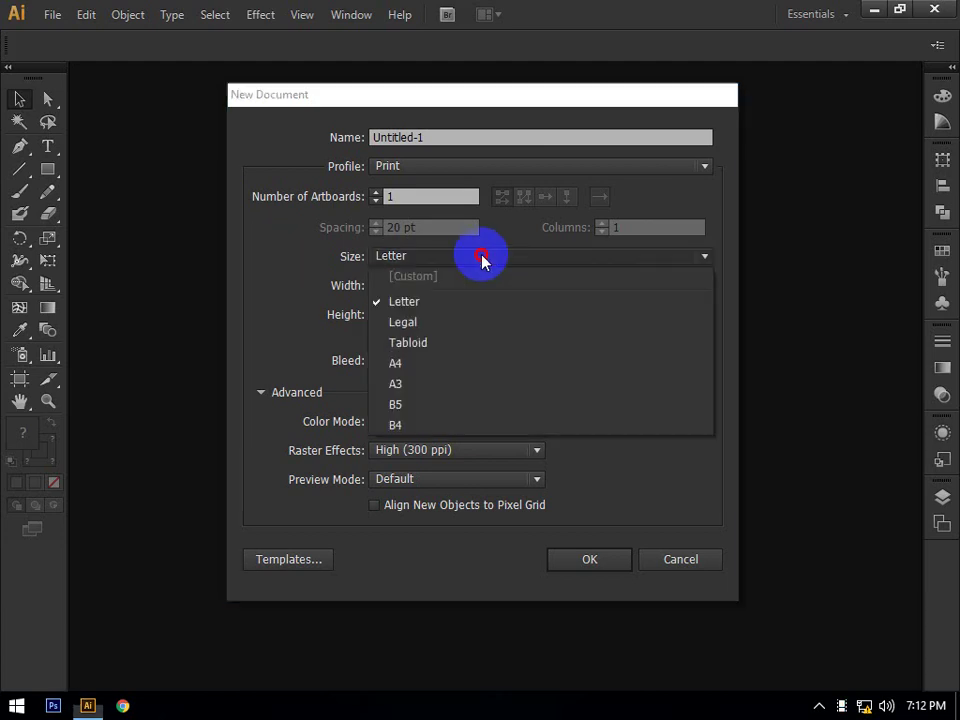
{"action": "left_click", "coordinate": [326, 292]}
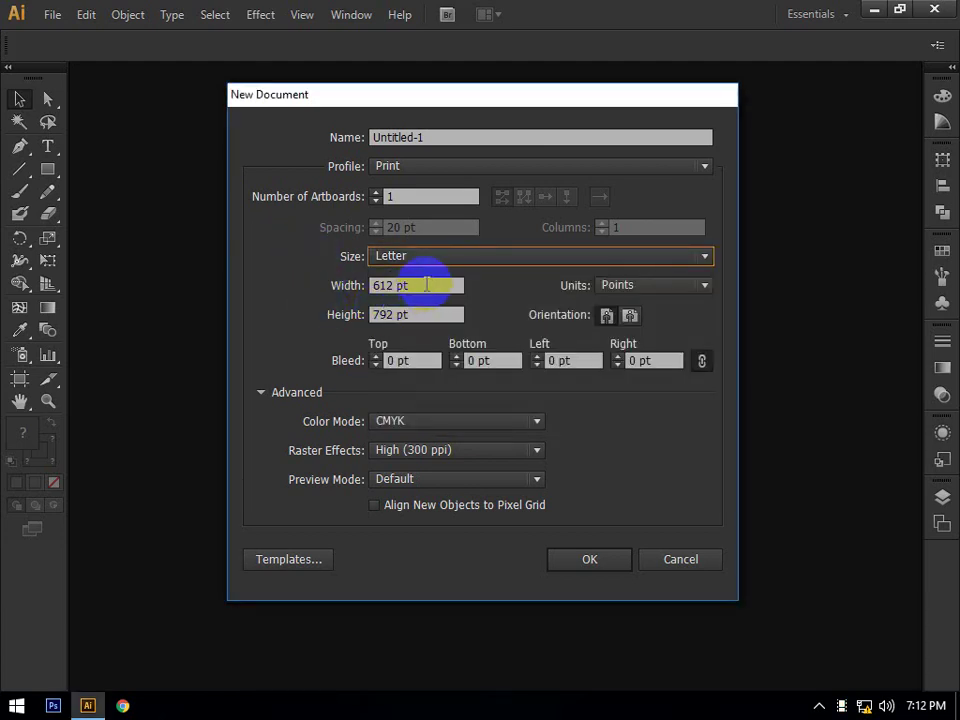
Check the 612 × 792 pt width and height and show the measurement units list
{"action": "left_click_drag", "start_coordinate": [428, 284], "coordinate": [332, 279]}
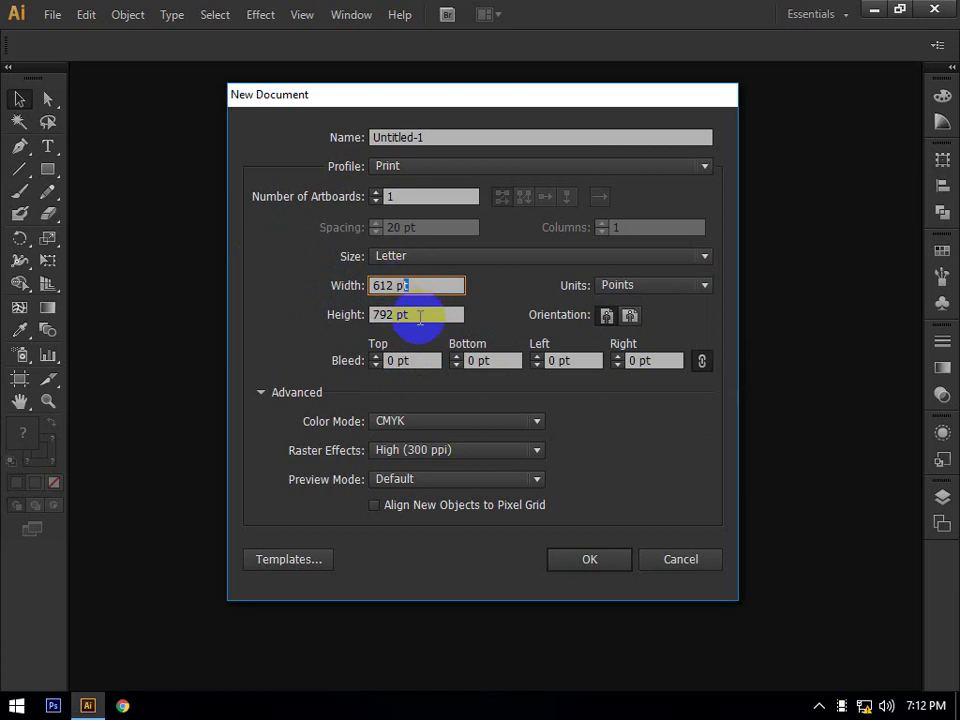
{"action": "left_click_drag", "start_coordinate": [418, 321], "coordinate": [383, 270]}
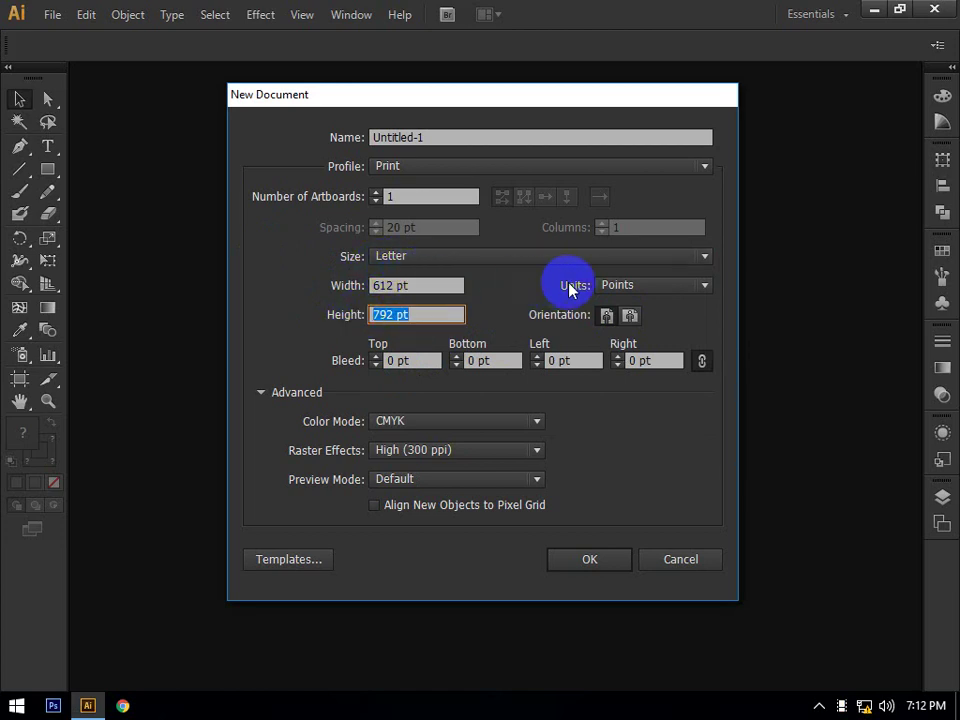
{"action": "left_click", "coordinate": [622, 290]}
{"action": "left_click", "coordinate": [622, 290]}
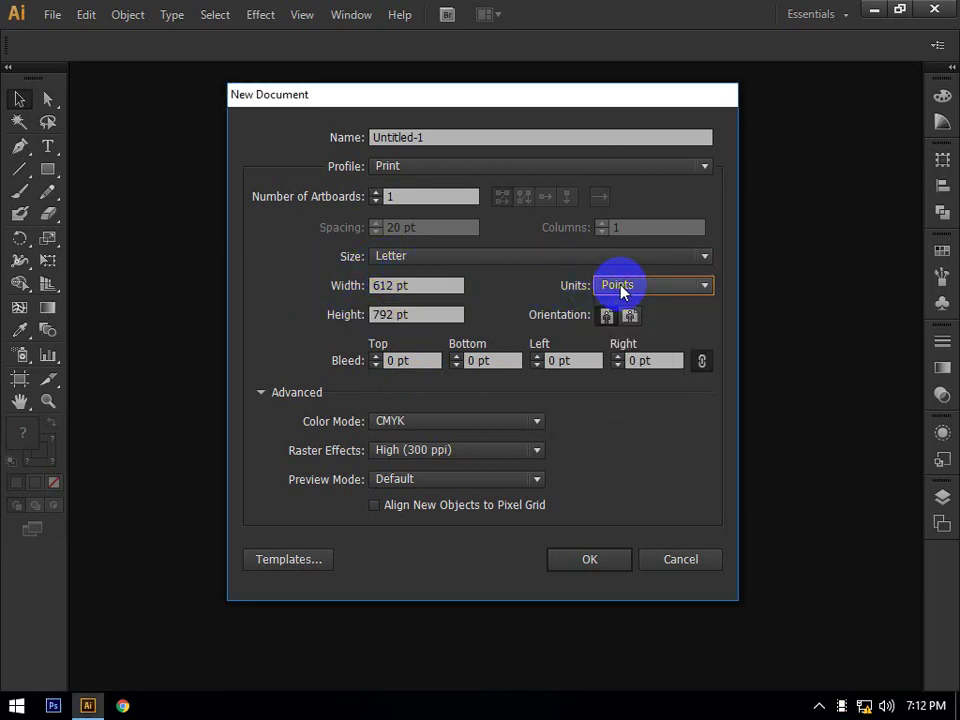
{"action": "left_click", "coordinate": [622, 290]}
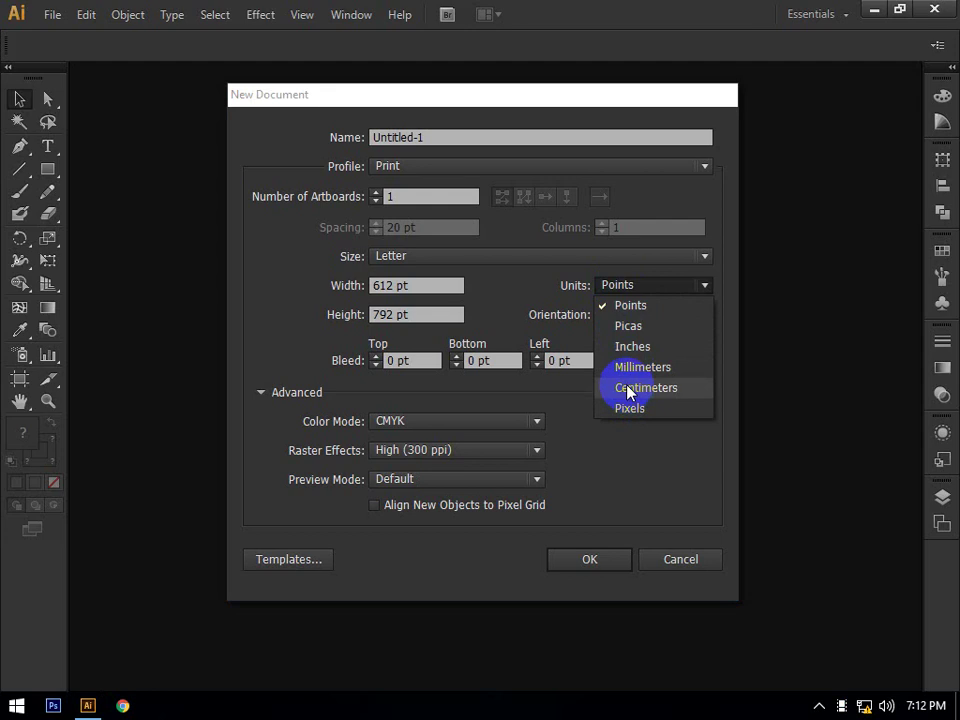
Switch the document units to millimeters, showing Letter as 215.9 × 279.4 mm
{"action": "left_click", "coordinate": [420, 285]}
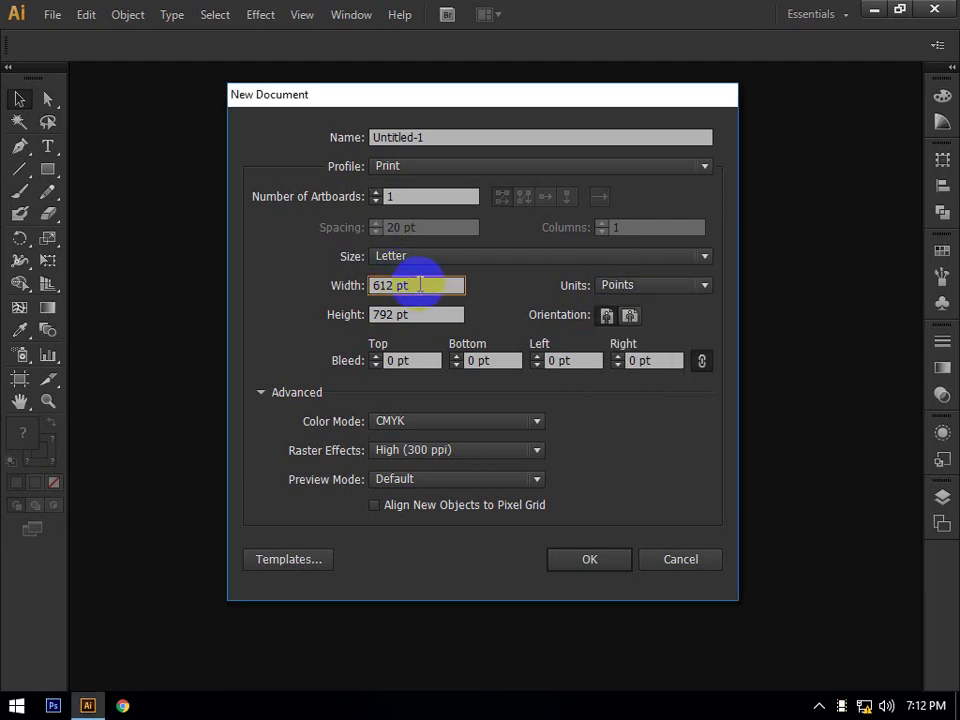
{"action": "left_click_drag", "start_coordinate": [424, 285], "coordinate": [370, 285]}
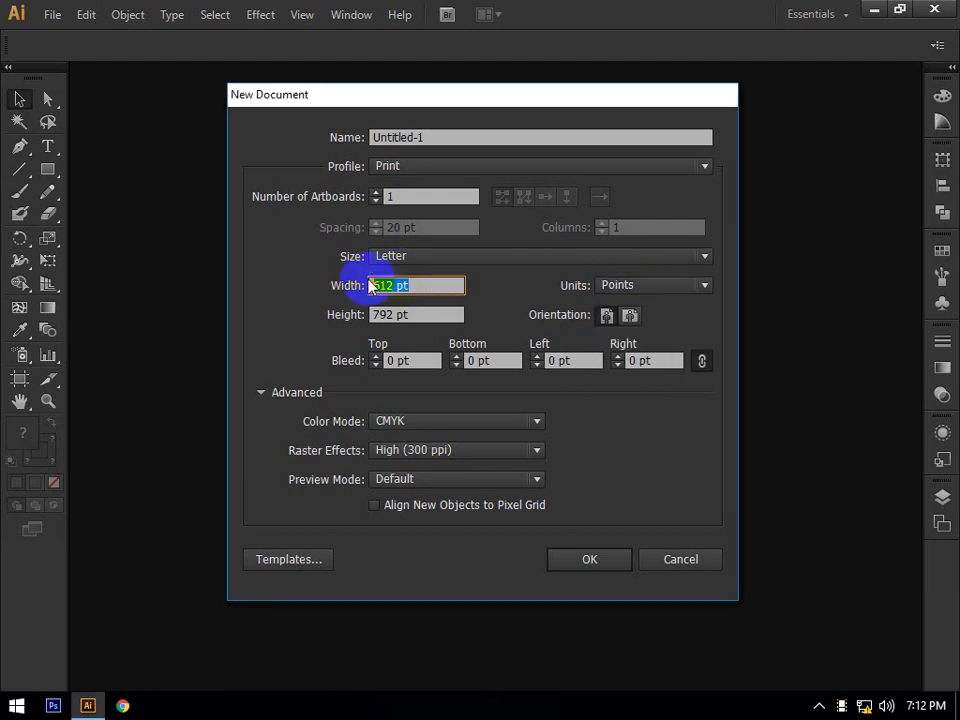
{"action": "left_click", "coordinate": [632, 287]}
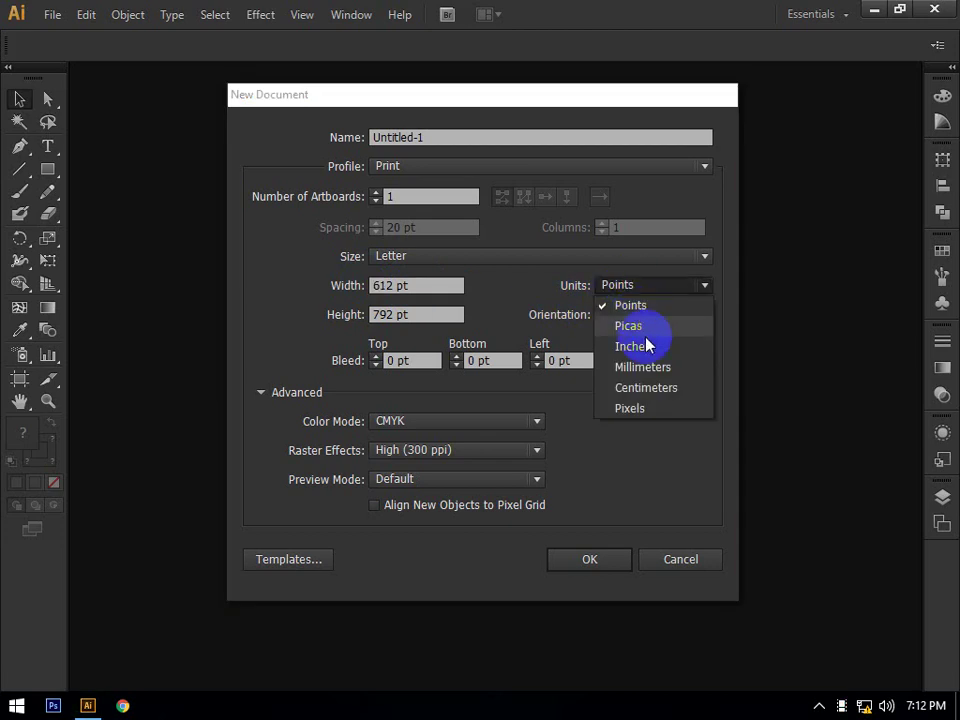
{"action": "left_click", "coordinate": [643, 367]}
{"action": "double_click", "coordinate": [388, 285]}
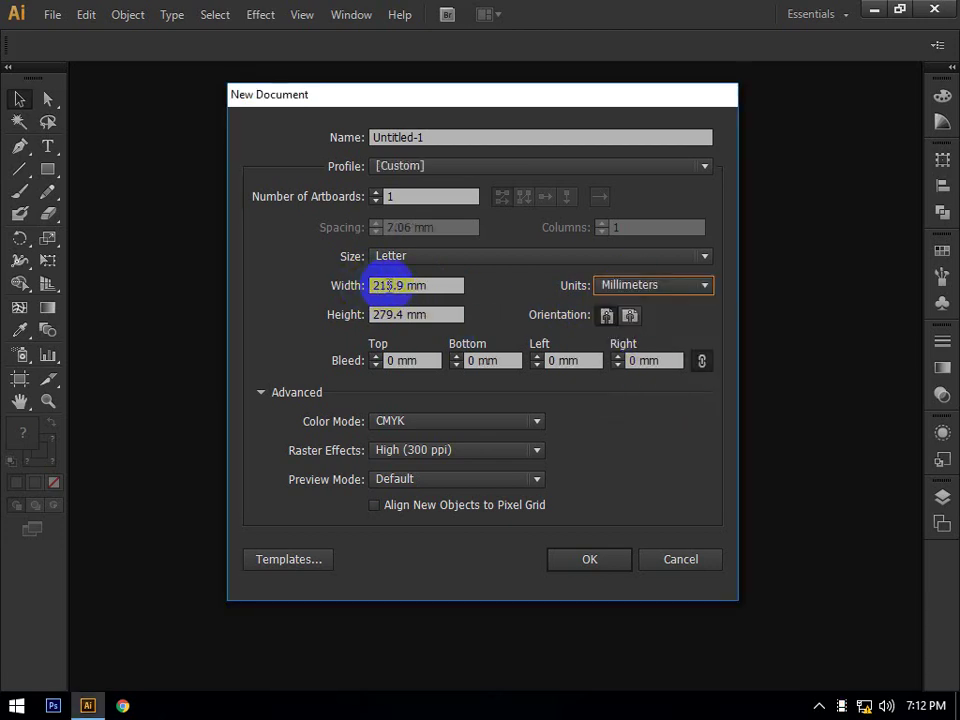
{"action": "left_click_drag", "start_coordinate": [373, 287], "coordinate": [446, 285]}
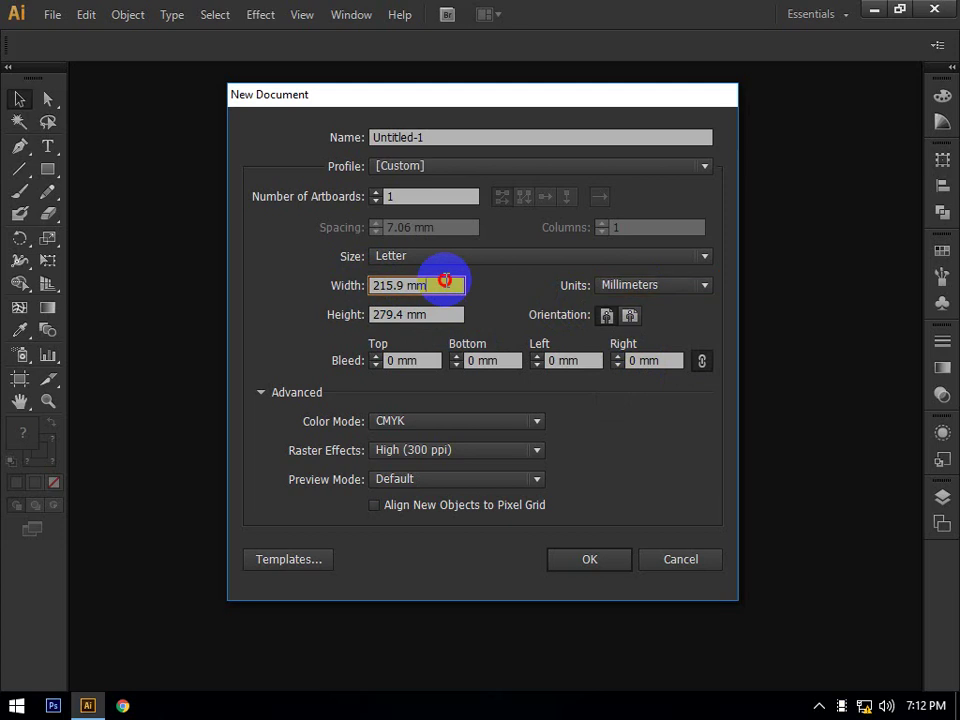
{"action": "triple_click", "coordinate": [407, 281]}
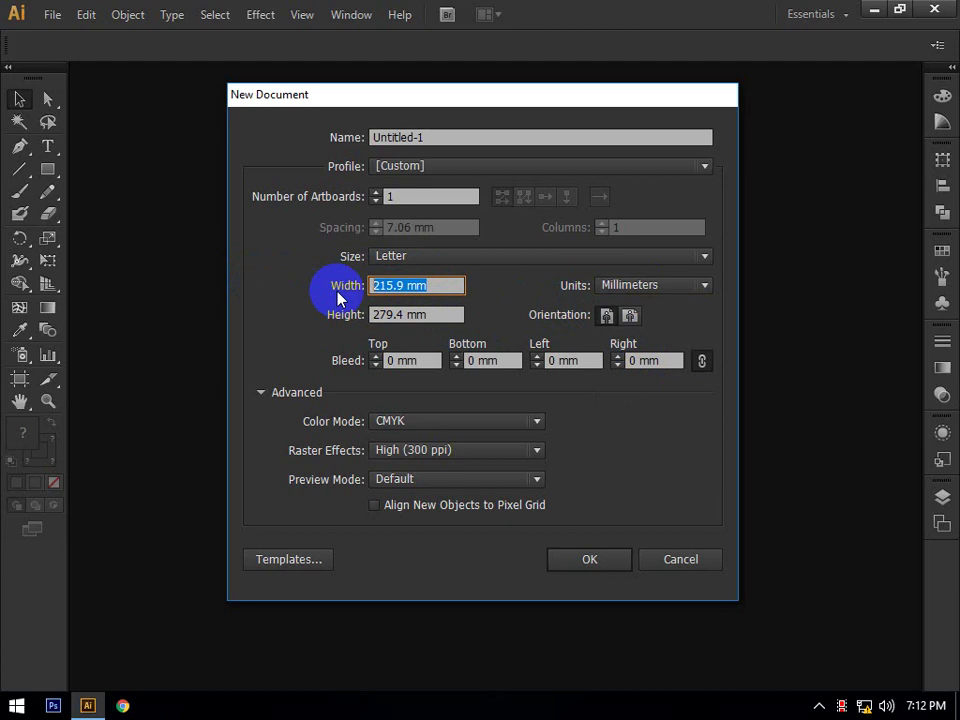
{"action": "triple_click", "coordinate": [433, 315]}
Change the units to inches so the page reads 8.5 × 11 in
{"action": "left_click", "coordinate": [607, 285]}
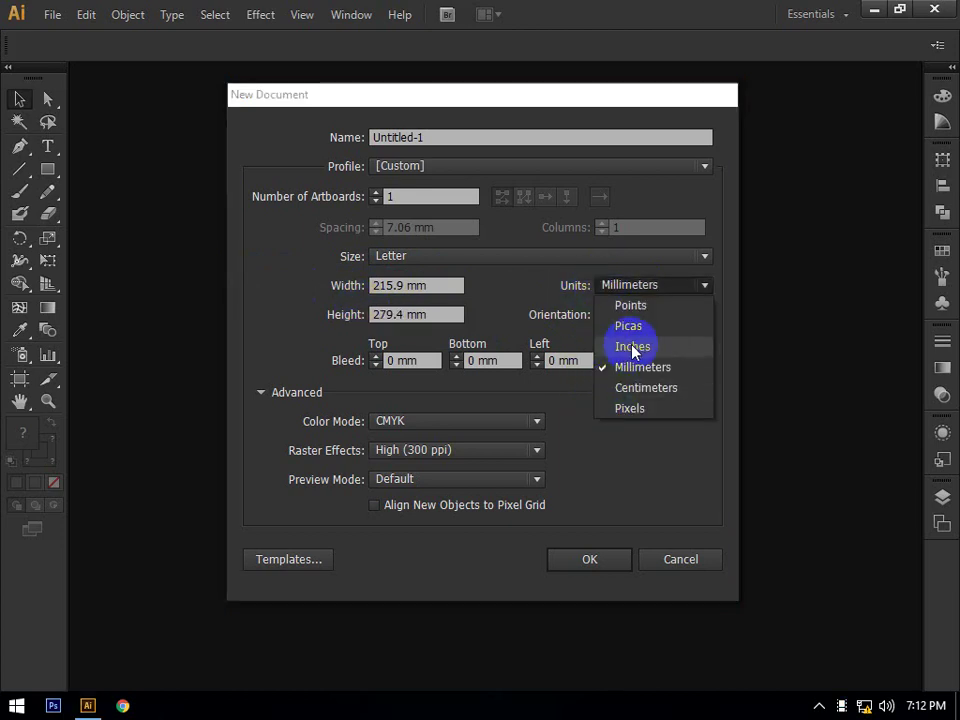
{"action": "left_click", "coordinate": [632, 347]}
{"action": "triple_click", "coordinate": [418, 285]}
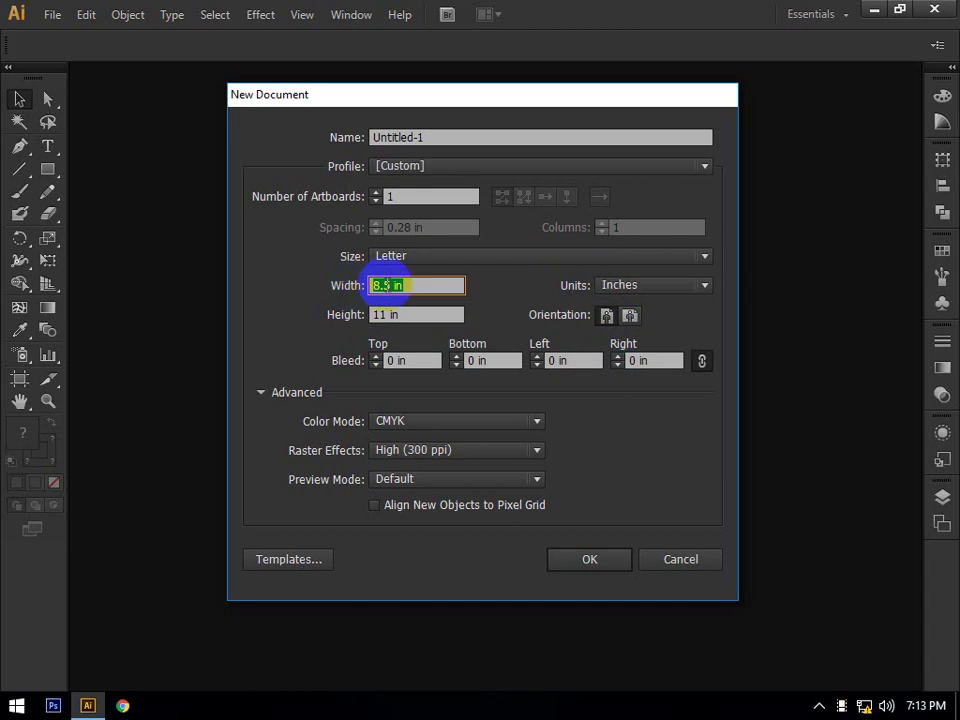
{"action": "left_click", "coordinate": [619, 286]}
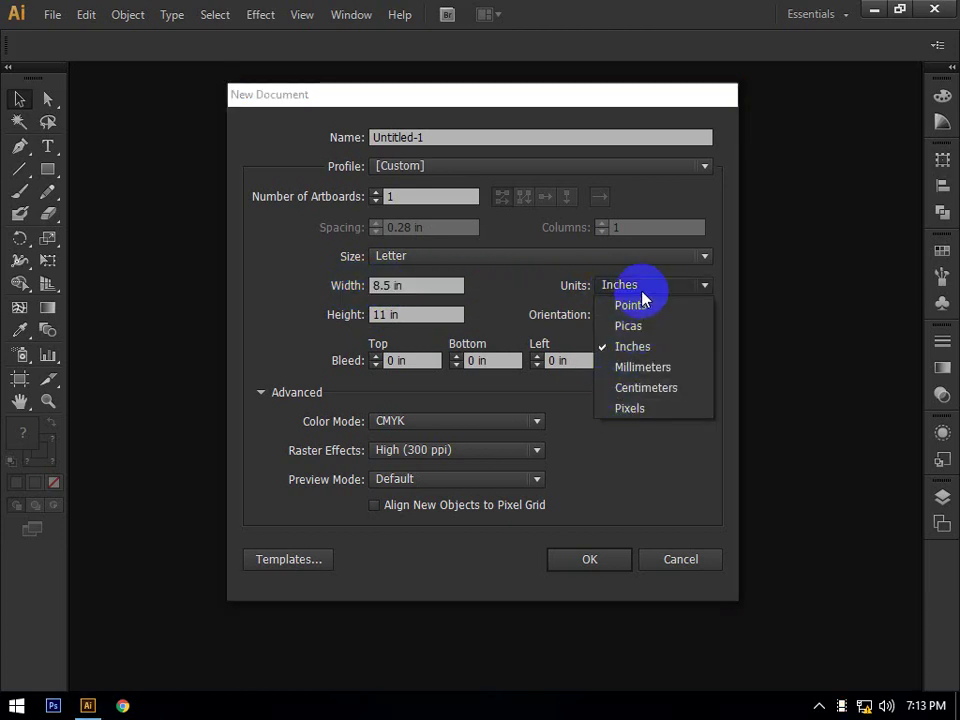
{"action": "left_click", "coordinate": [527, 285]}
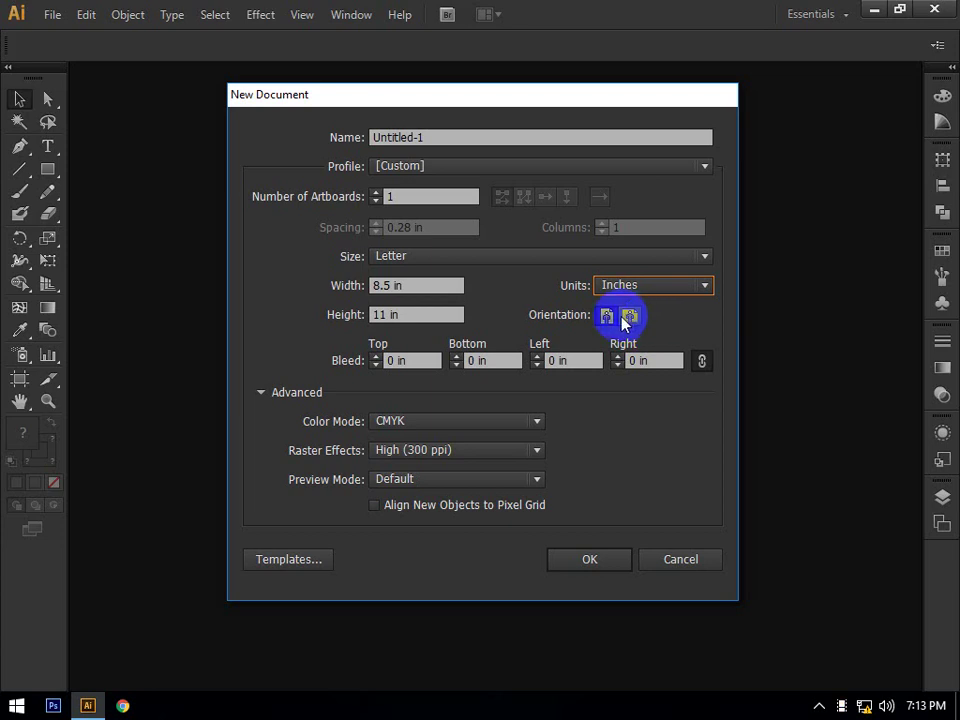
Make the page landscape at 11 × 8.5 in
{"action": "left_click", "coordinate": [628, 318]}
{"action": "left_click", "coordinate": [638, 318]}
{"action": "left_click", "coordinate": [638, 318]}
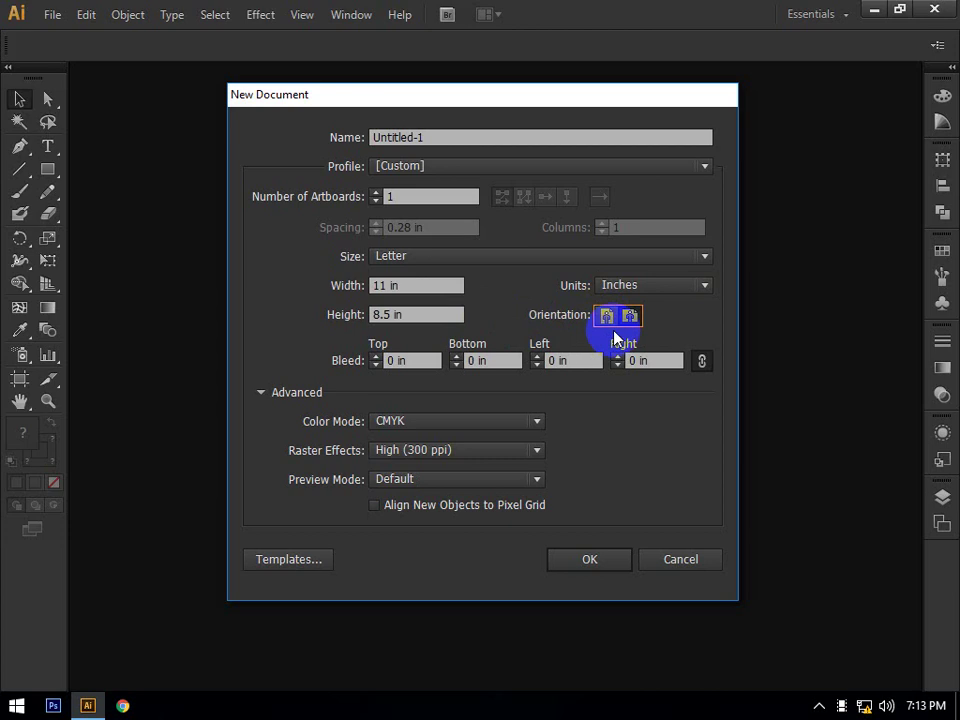
{"action": "left_click", "coordinate": [606, 316]}
{"action": "left_click", "coordinate": [376, 287]}
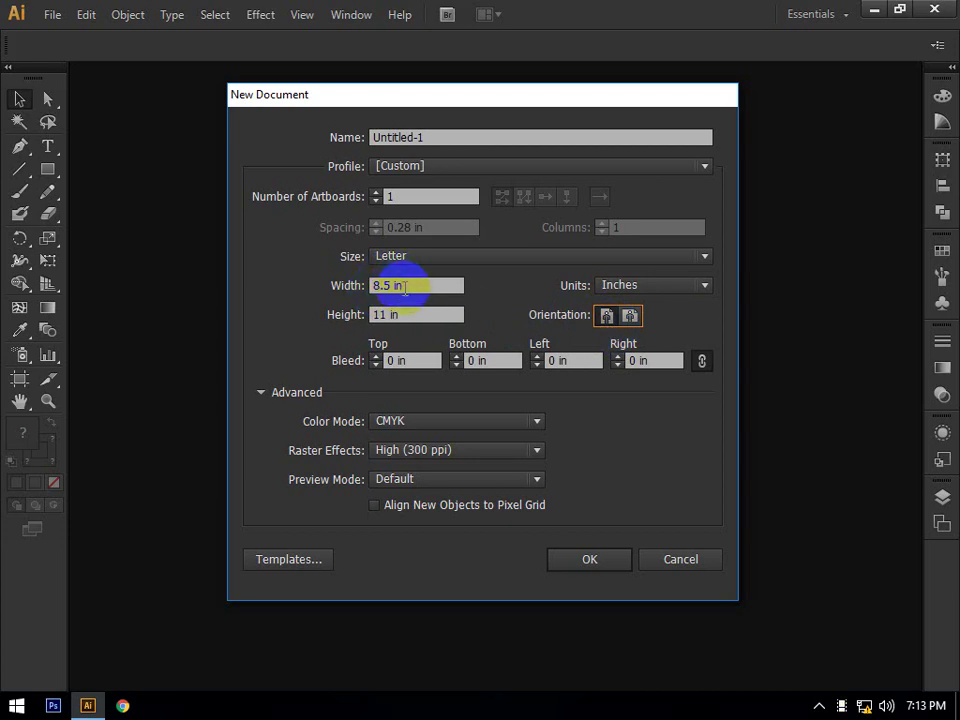
{"action": "left_click", "coordinate": [606, 375]}
{"action": "left_click", "coordinate": [629, 317]}
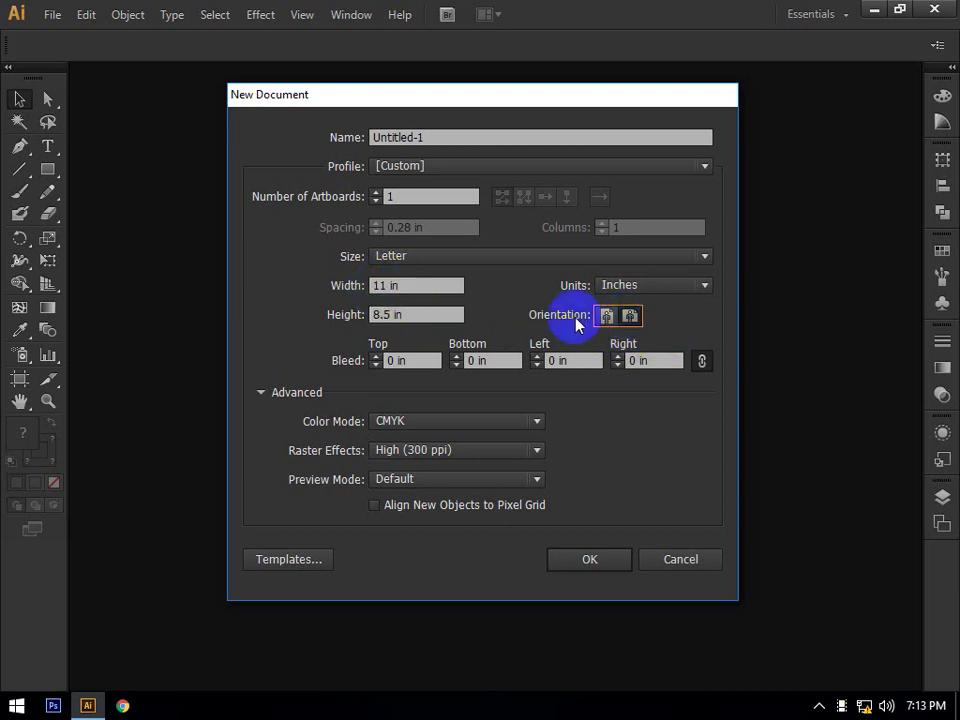
Set a 1 in bleed on every side and retype the number of artboards
{"action": "left_click", "coordinate": [426, 362]}
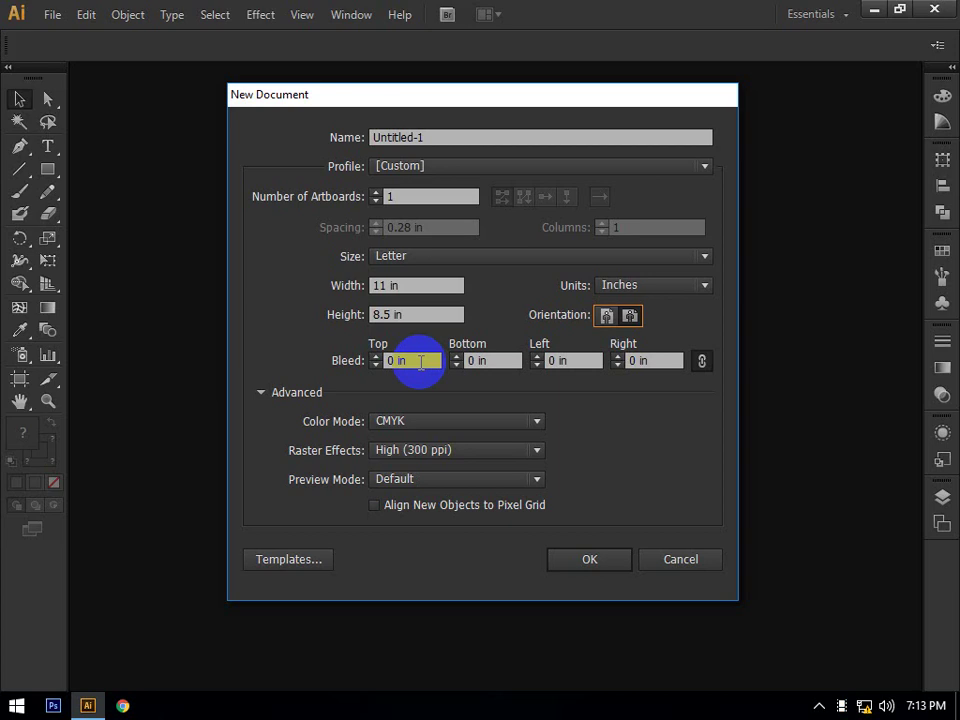
{"action": "key", "text": "Tab"}
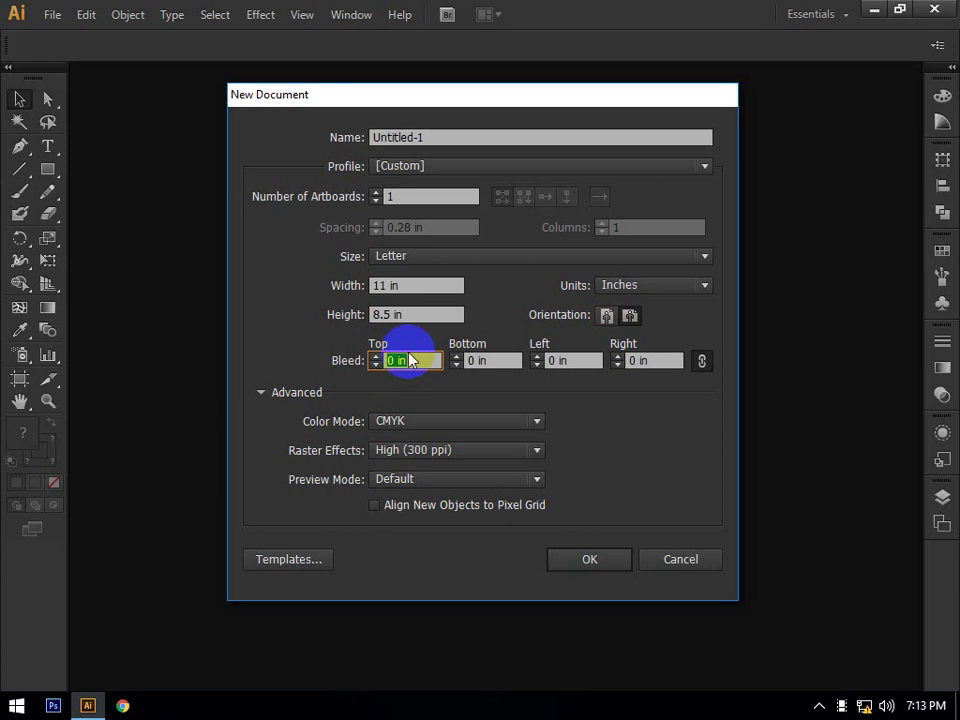
{"action": "type", "text": "1"}
{"action": "left_click", "coordinate": [380, 196]}
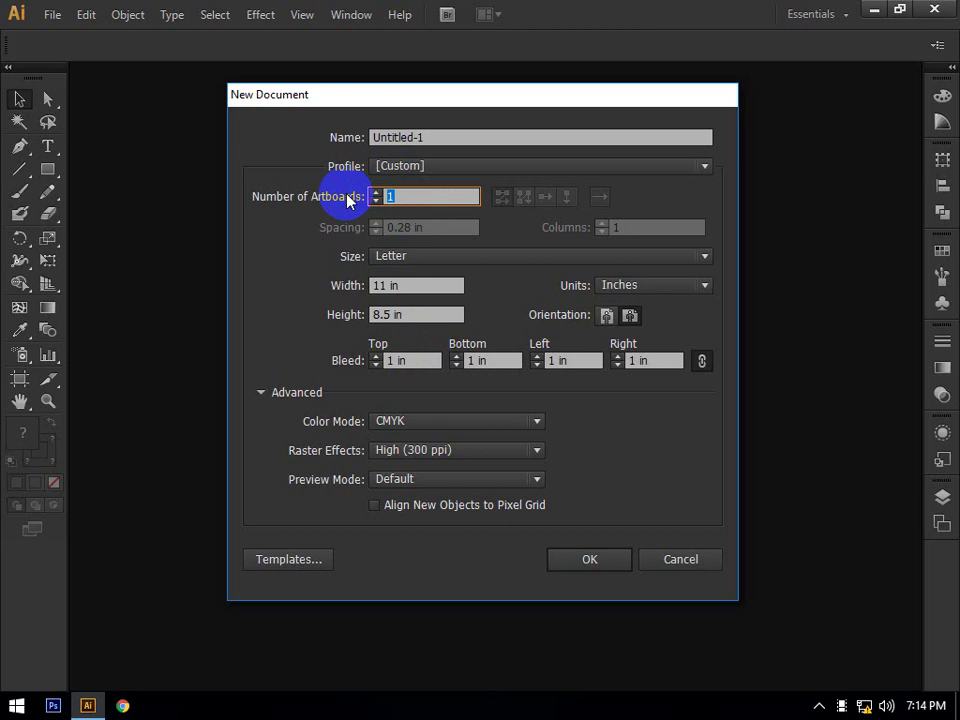
{"action": "type", "text": "52"}
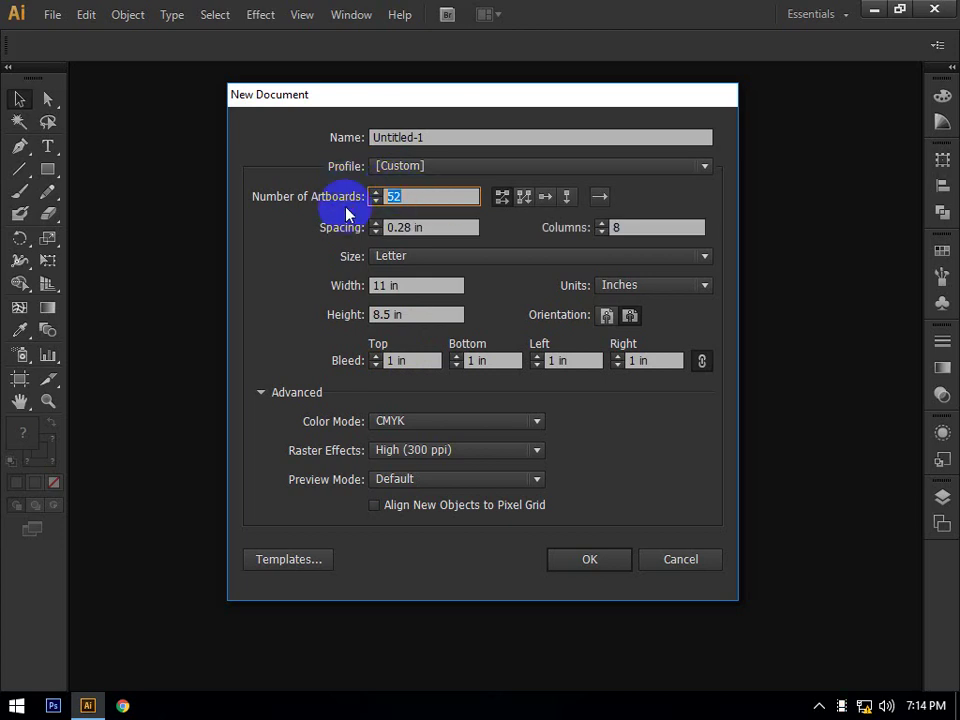
{"action": "type", "text": "2"}
Set 2 artboards in 2 columns, keeping the 0.28 in spacing
{"action": "left_click", "coordinate": [440, 228]}
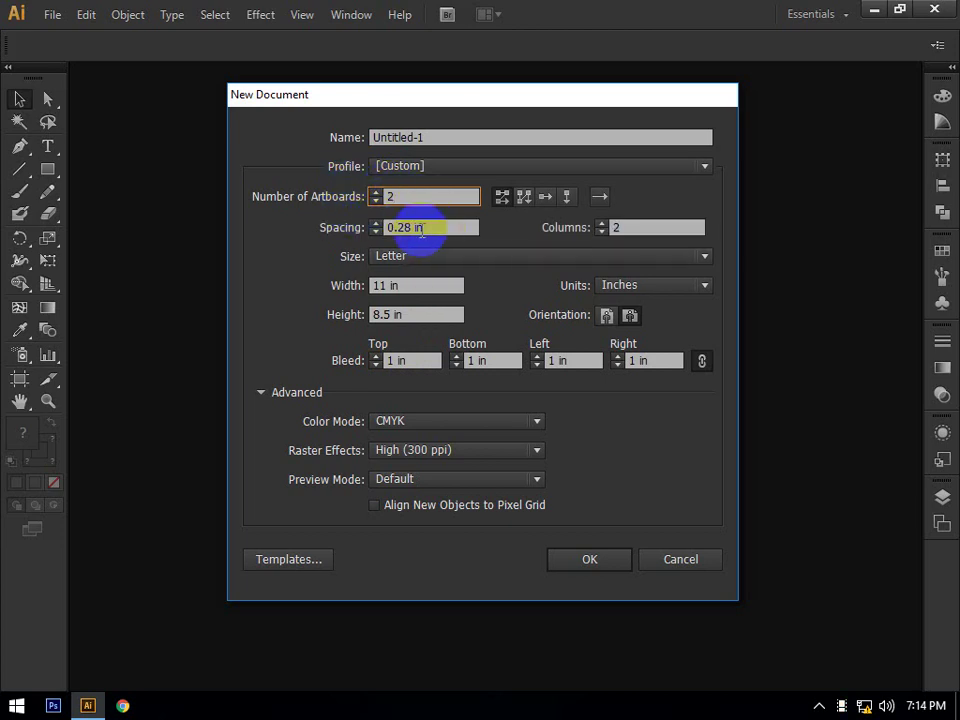
{"action": "left_click_drag", "start_coordinate": [421, 231], "coordinate": [375, 223]}
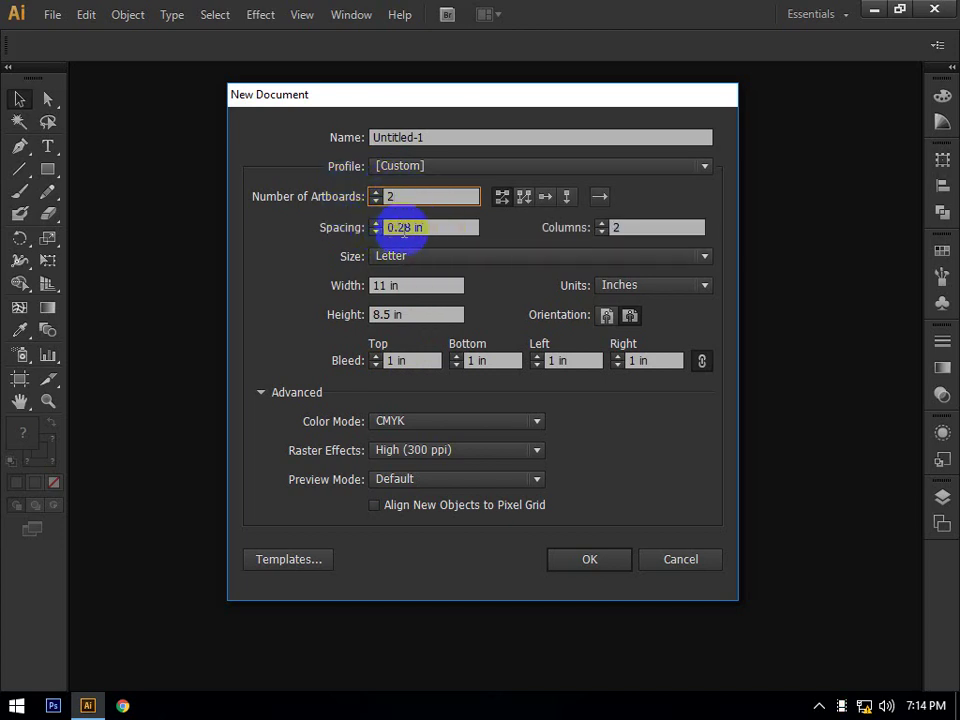
{"action": "left_click", "coordinate": [469, 222]}
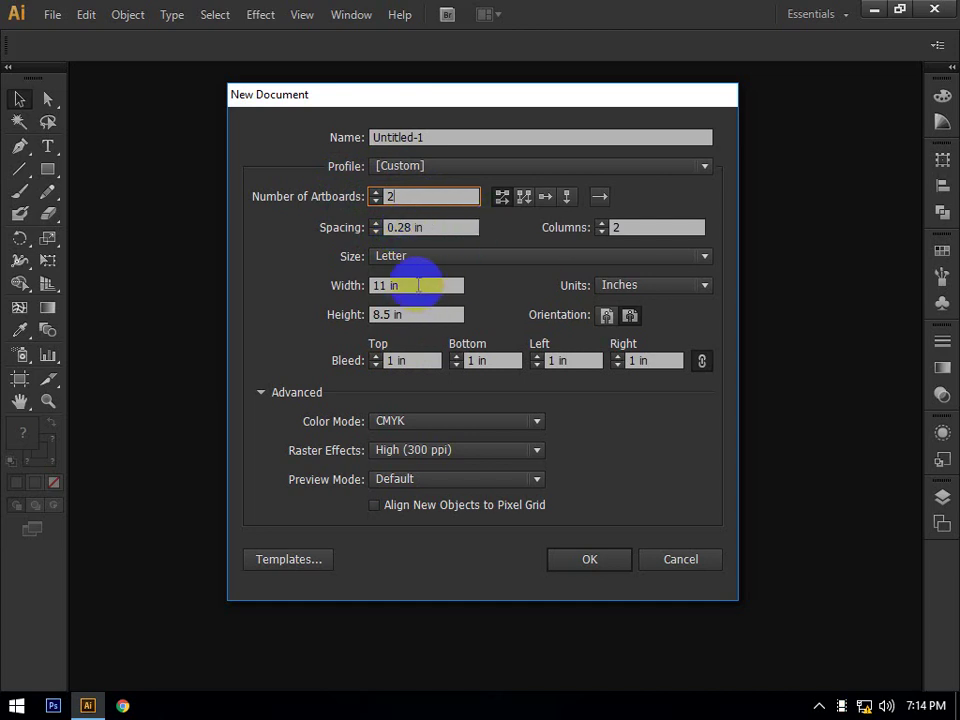
{"action": "left_click", "coordinate": [383, 287]}
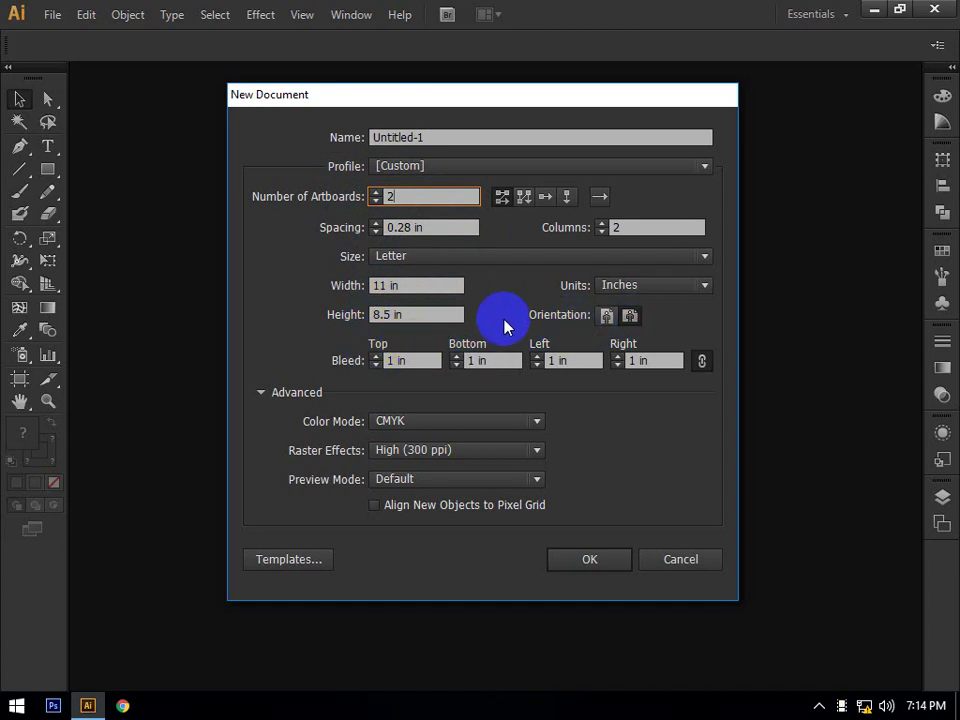
{"action": "left_click", "coordinate": [398, 362]}
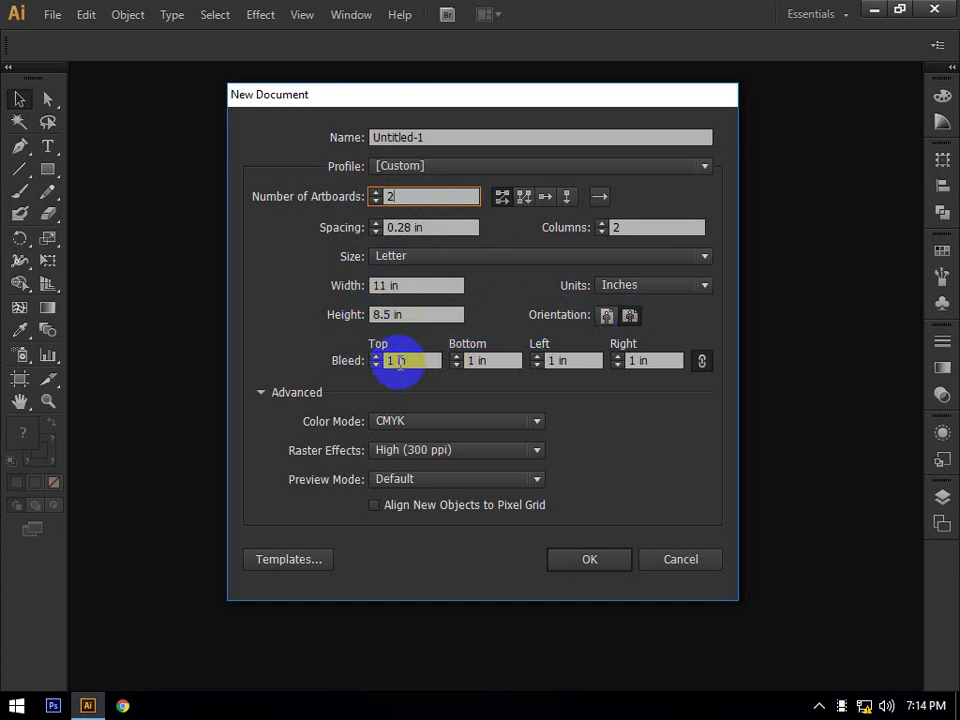
{"action": "left_click", "coordinate": [388, 423]}
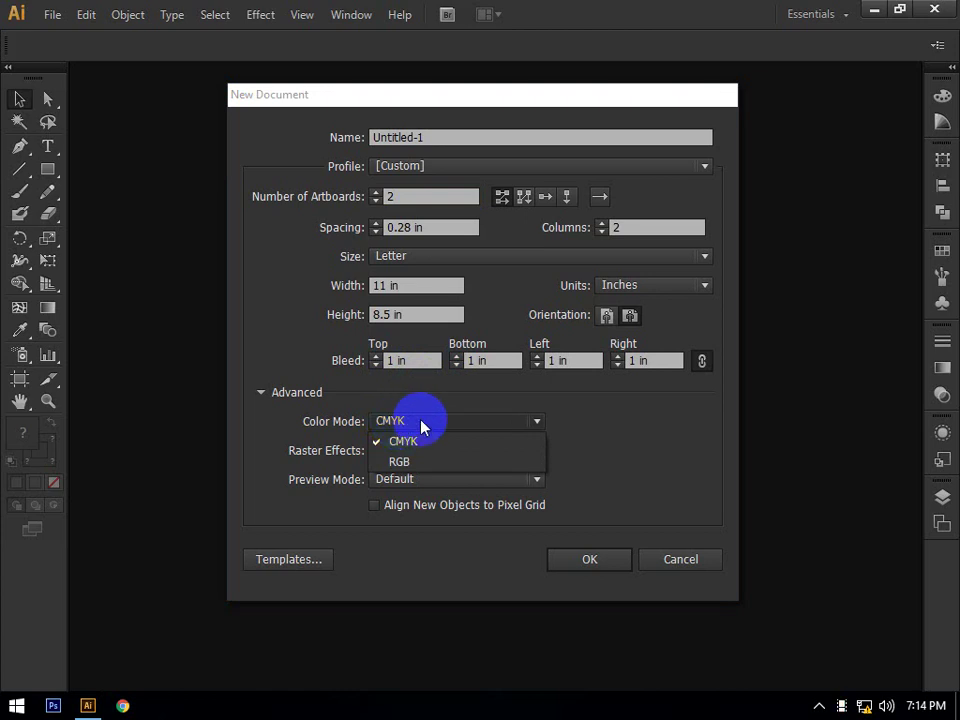
Keep CMYK as the colour mode and show the Raster Effects resolution options
{"action": "left_click", "coordinate": [420, 424]}
{"action": "left_click", "coordinate": [420, 424]}
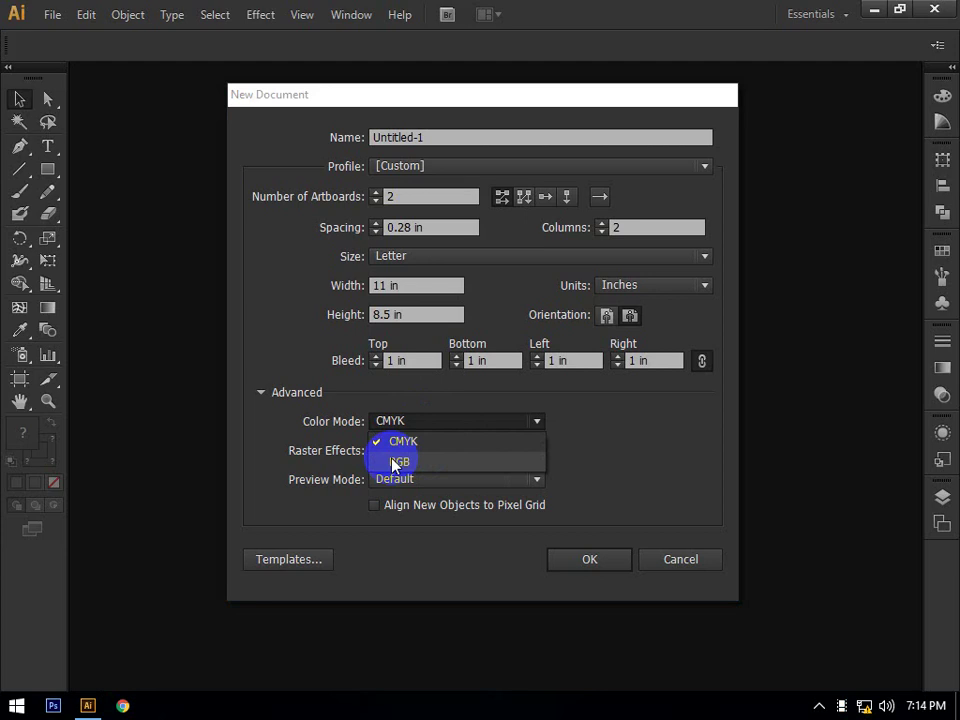
{"action": "left_click", "coordinate": [634, 424]}
{"action": "left_click", "coordinate": [441, 452]}
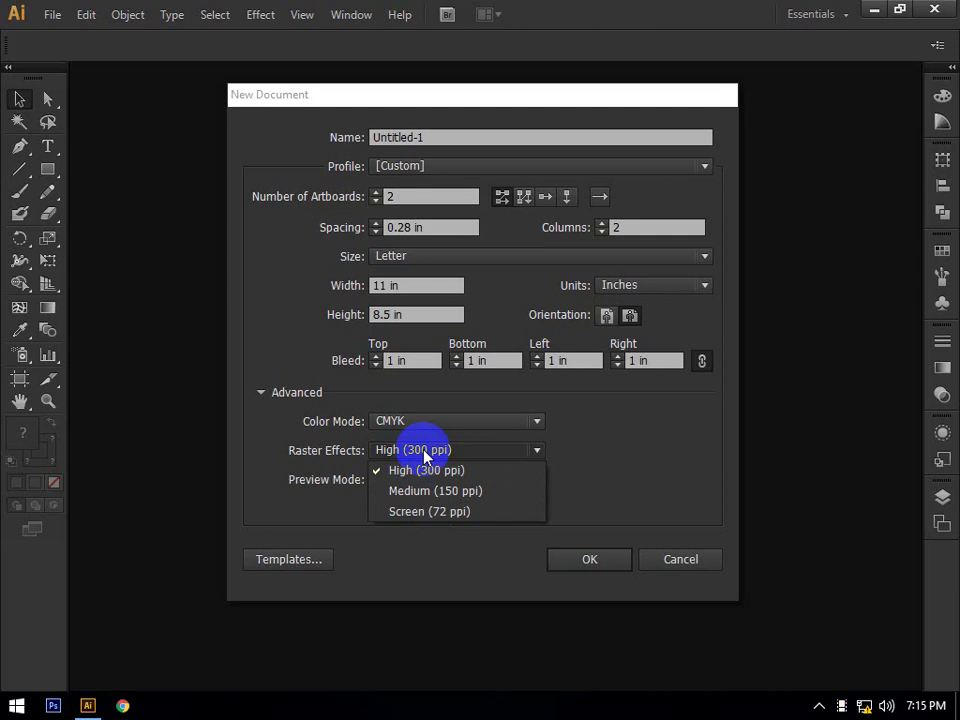
Leave Raster Effects at High (300 ppi) and close its dropdown
{"action": "left_click", "coordinate": [493, 458]}
{"action": "left_click", "coordinate": [454, 455]}
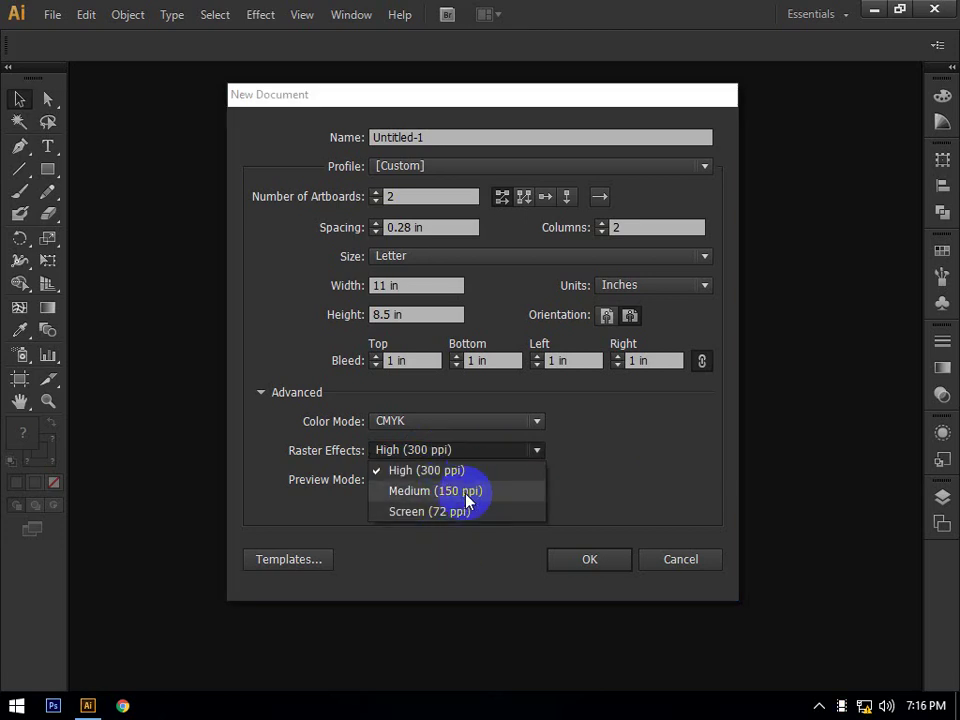
{"action": "left_click", "coordinate": [602, 481]}
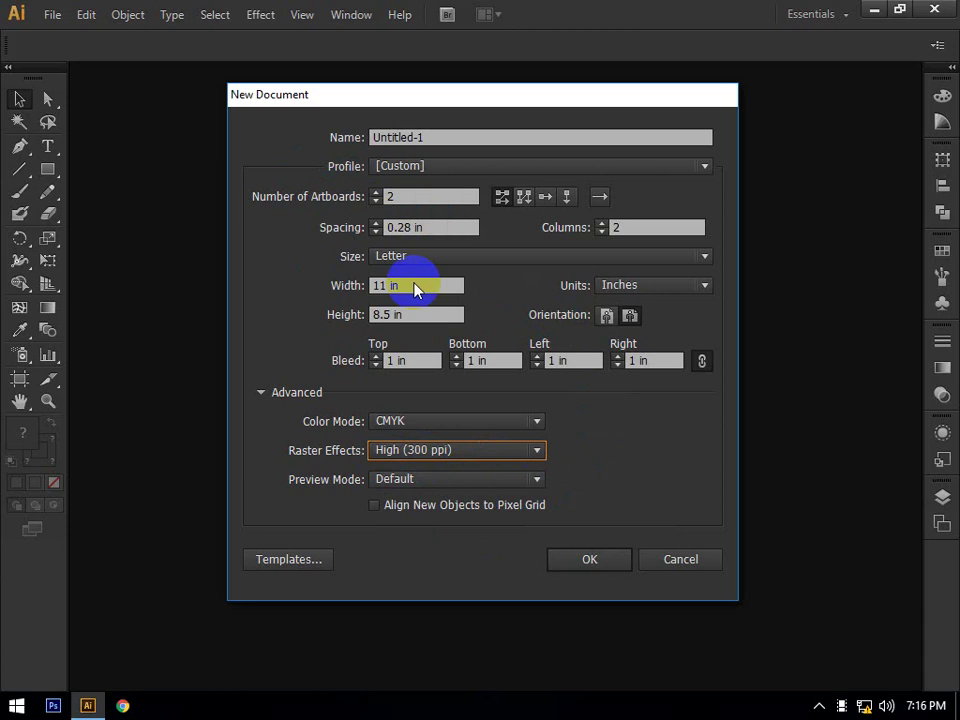
Open the template browser twice and cancel each time, choosing no template
{"action": "left_click", "coordinate": [281, 578]}
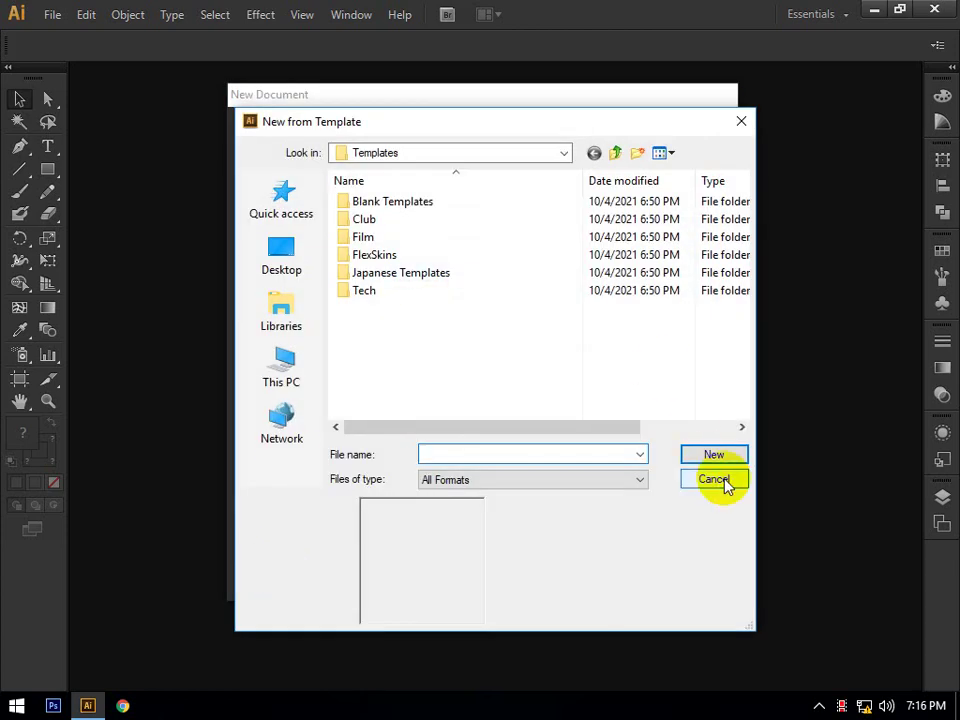
{"action": "left_click", "coordinate": [714, 480]}
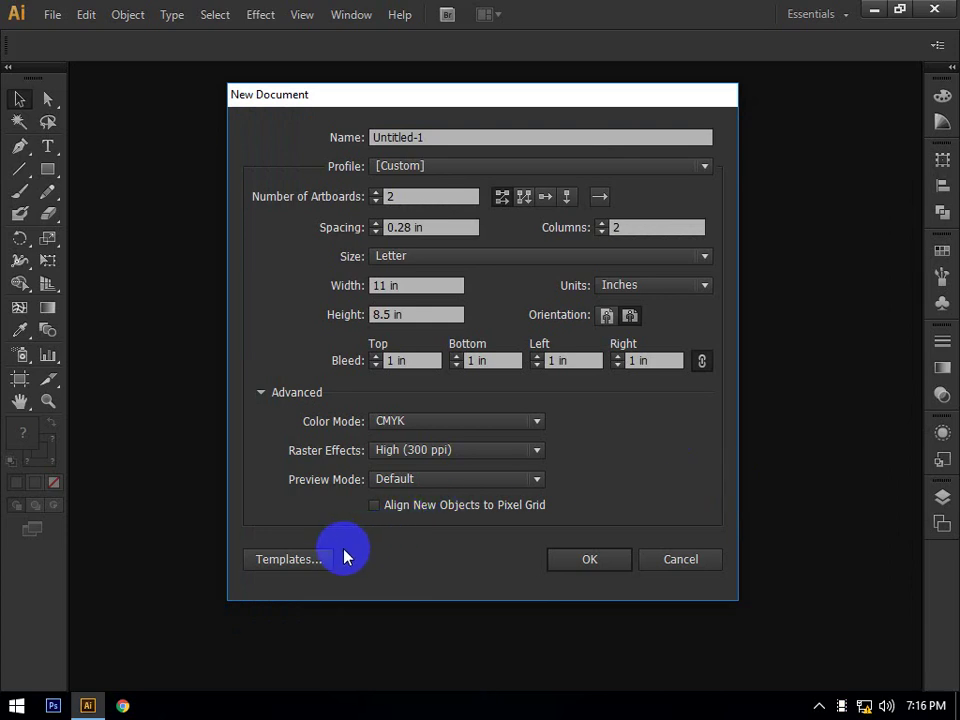
{"action": "left_click", "coordinate": [299, 566]}
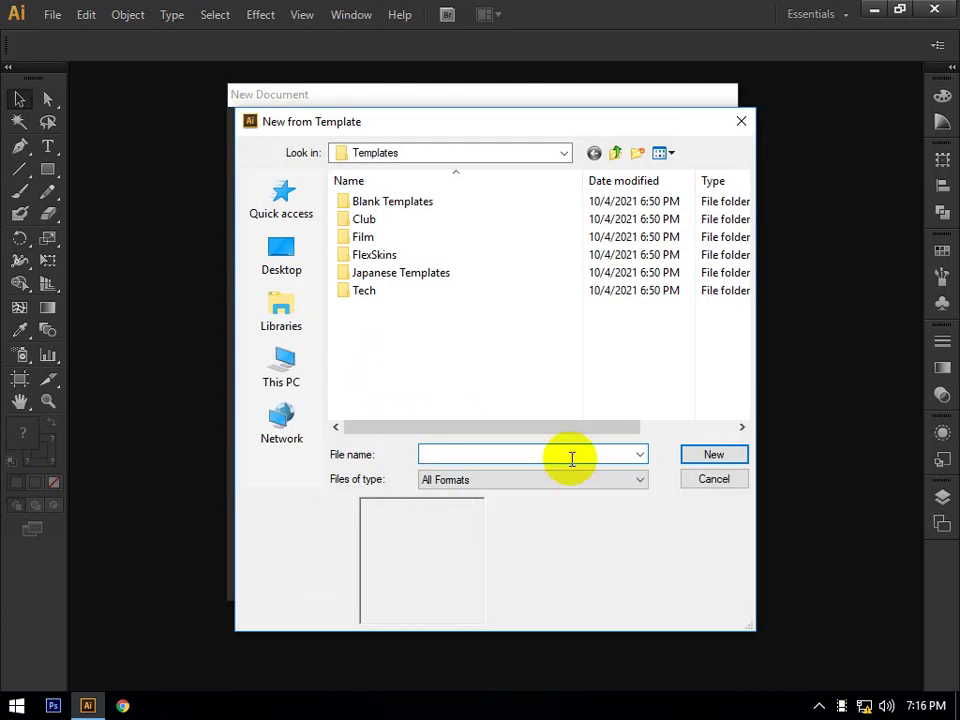
{"action": "left_click", "coordinate": [735, 480]}
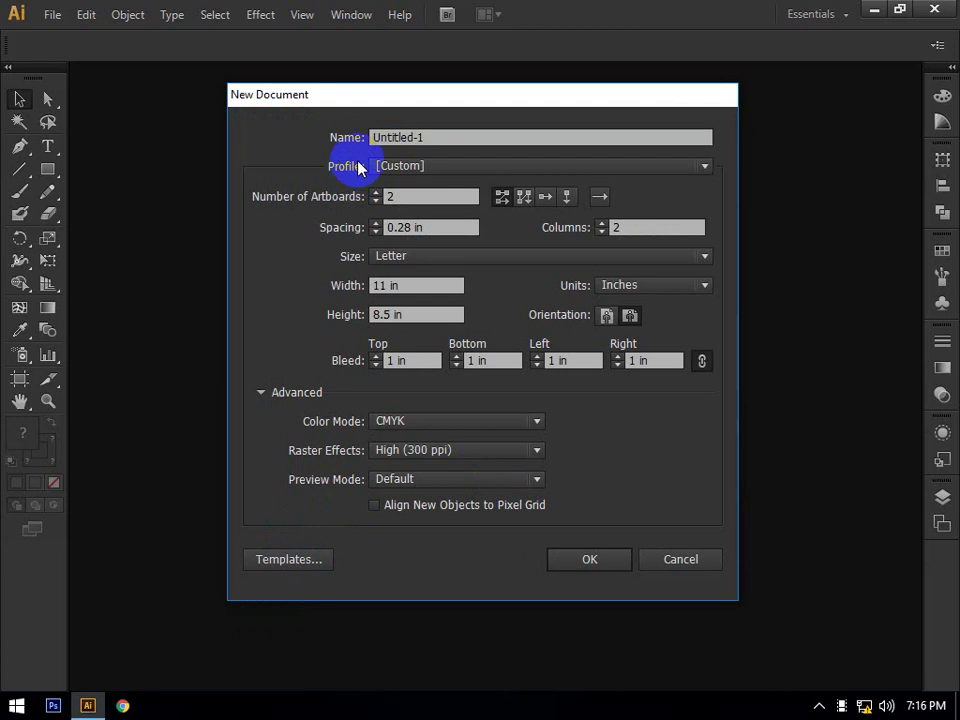
Switch the New Document preview mode to Pixel, then back to Default
{"action": "left_click", "coordinate": [421, 231]}
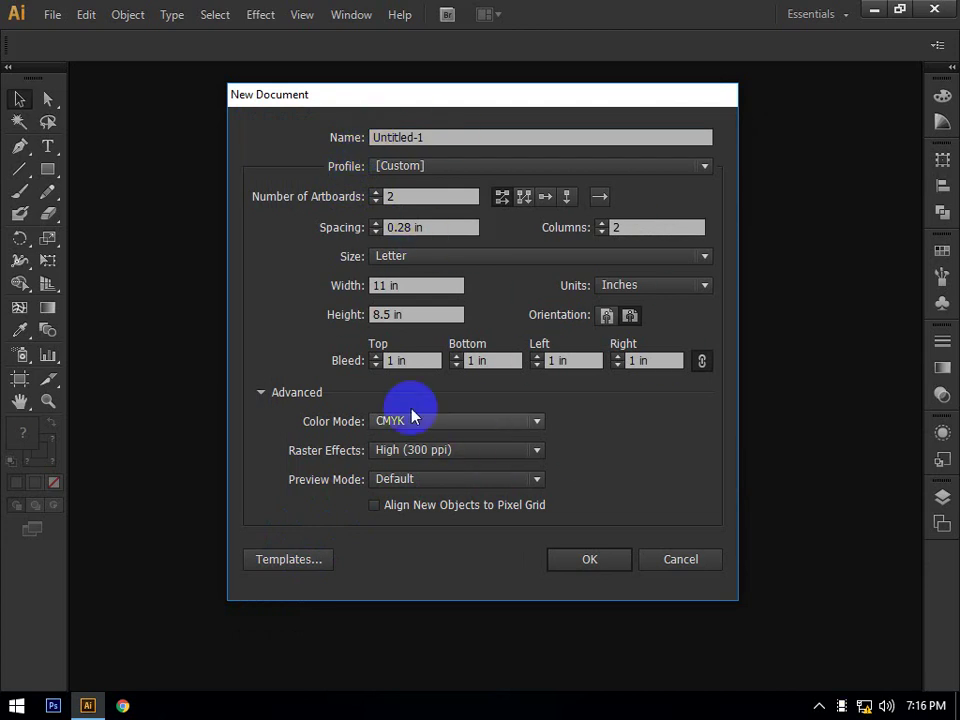
{"action": "left_click", "coordinate": [400, 360]}
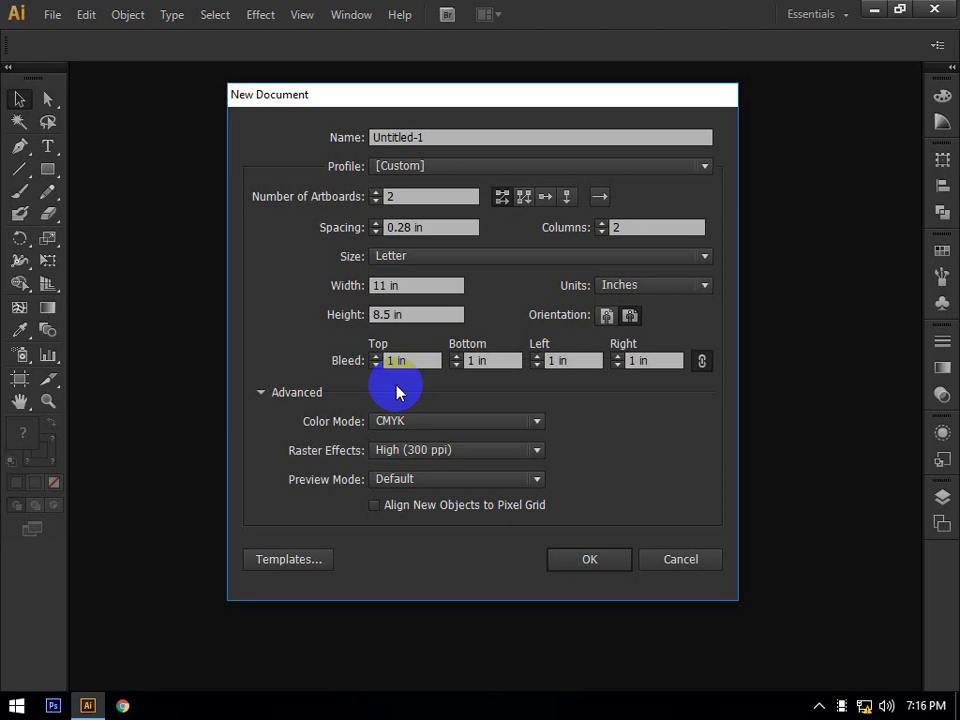
{"action": "left_click", "coordinate": [410, 481]}
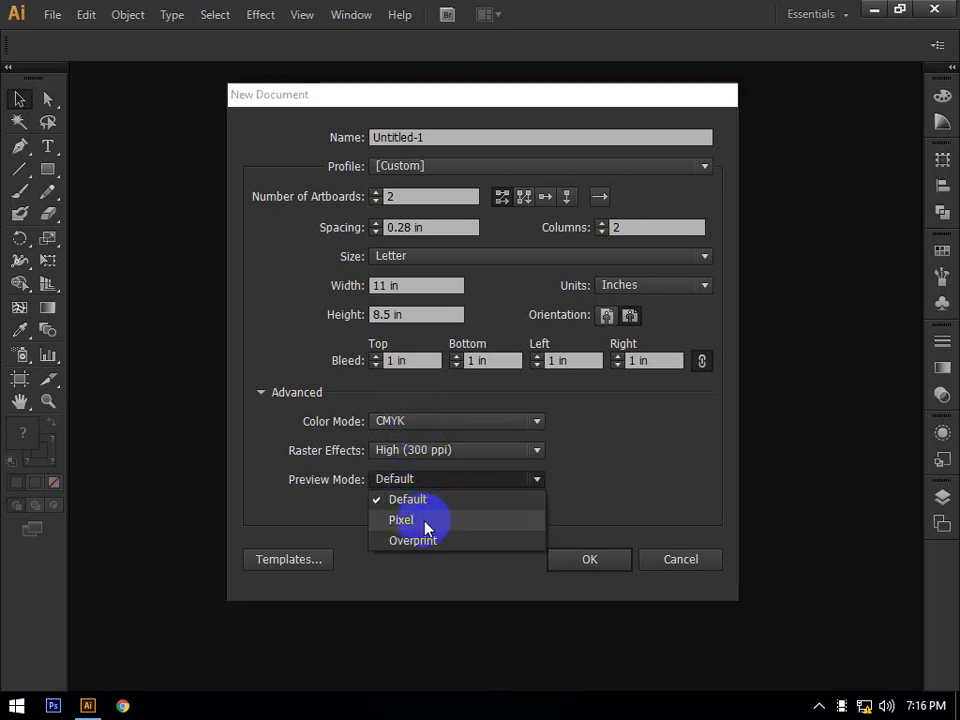
{"action": "left_click", "coordinate": [454, 519]}
{"action": "left_click", "coordinate": [439, 486]}
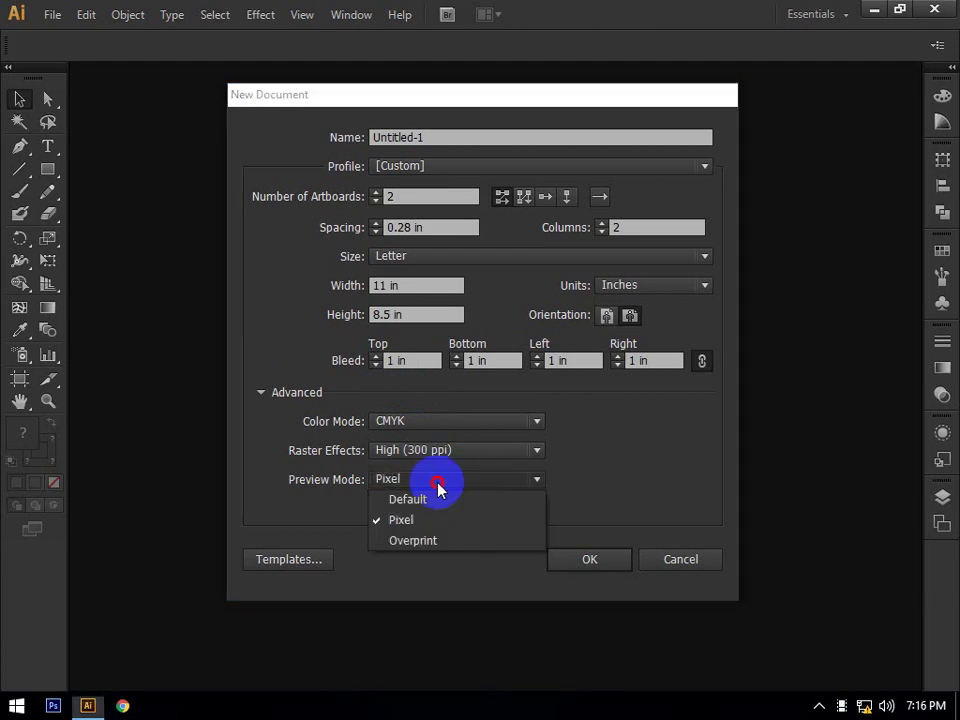
{"action": "left_click", "coordinate": [475, 497]}
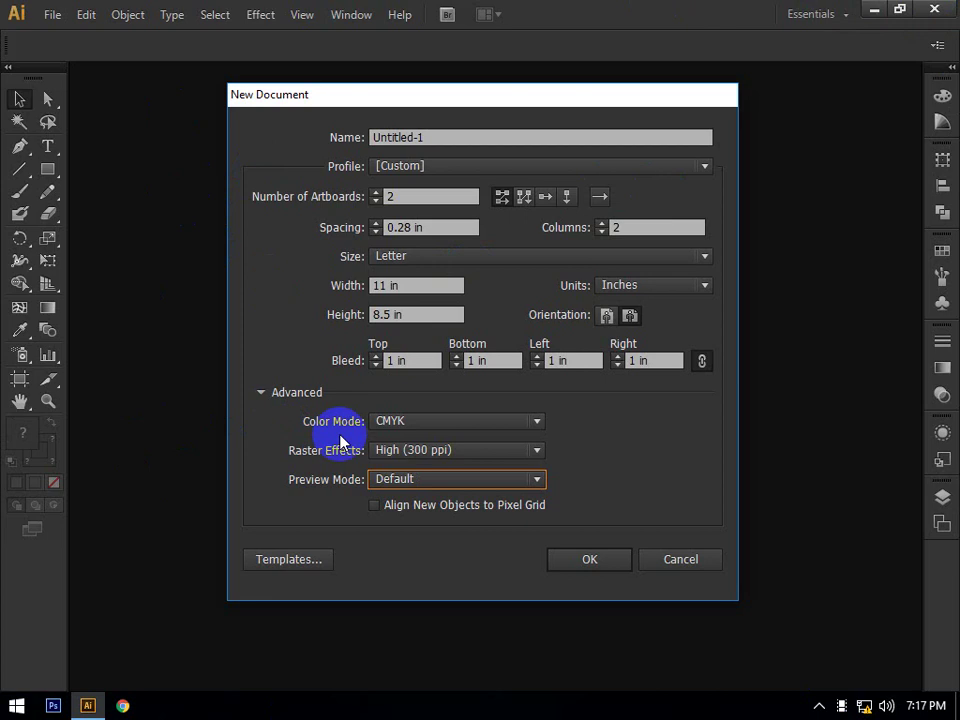
Set the page size to Legal with units in inches, then cancel the dialog
{"action": "left_click", "coordinate": [430, 285]}
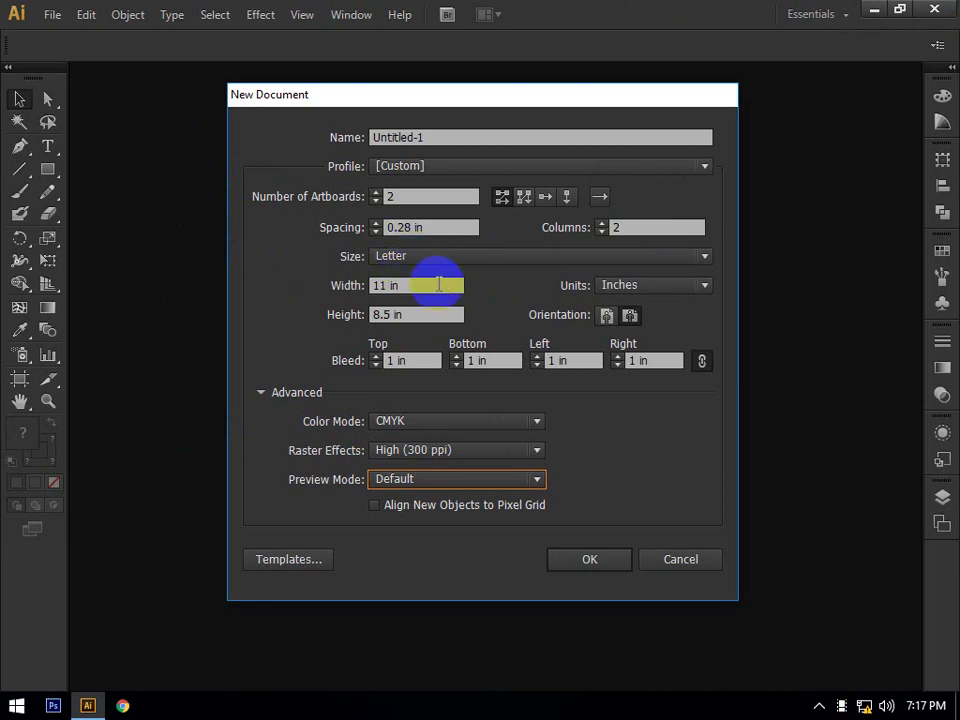
{"action": "left_click", "coordinate": [420, 256]}
{"action": "left_click", "coordinate": [403, 322]}
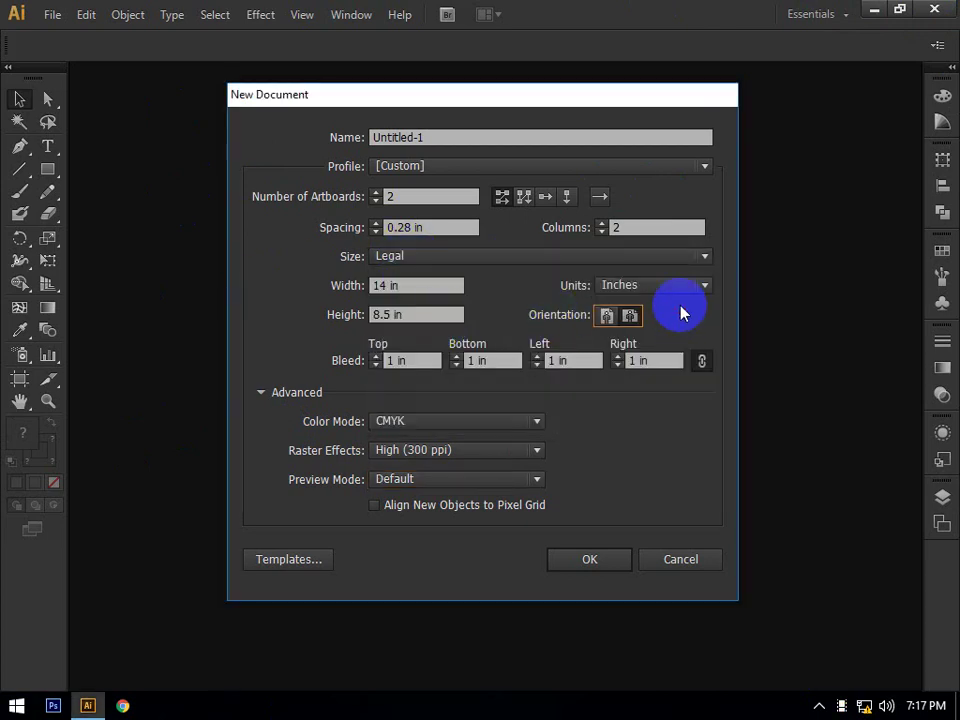
{"action": "left_click", "coordinate": [650, 285]}
{"action": "left_click", "coordinate": [632, 345]}
{"action": "left_click", "coordinate": [399, 421]}
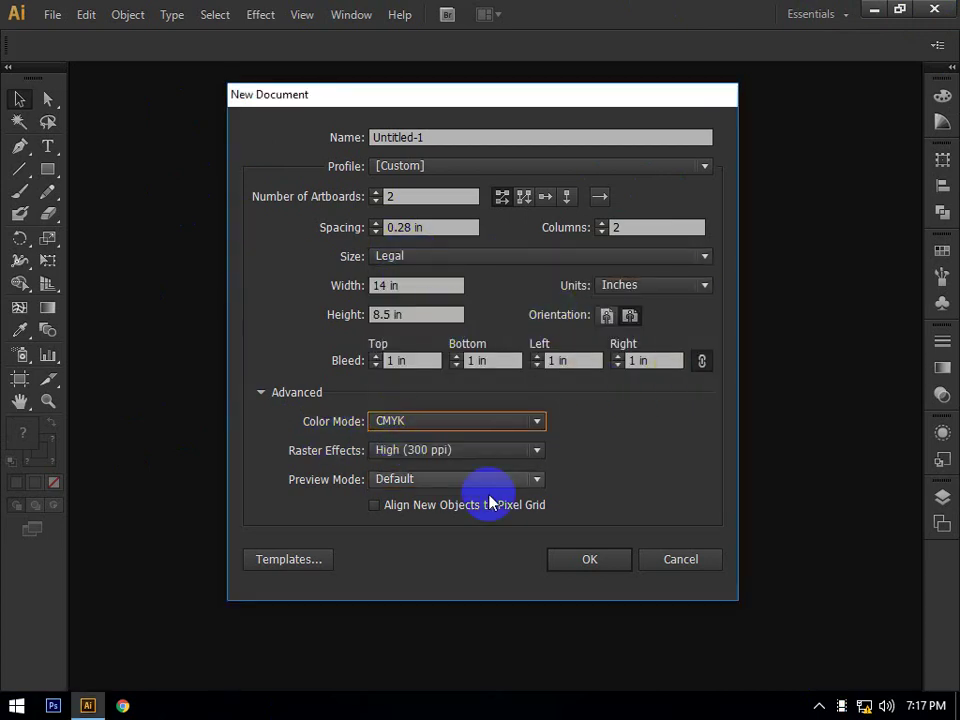
{"action": "left_click", "coordinate": [680, 559]}
Create Untitled-1 via File > New with 5 landscape 11 × 8.5 in artboards
{"action": "left_click", "coordinate": [52, 15]}
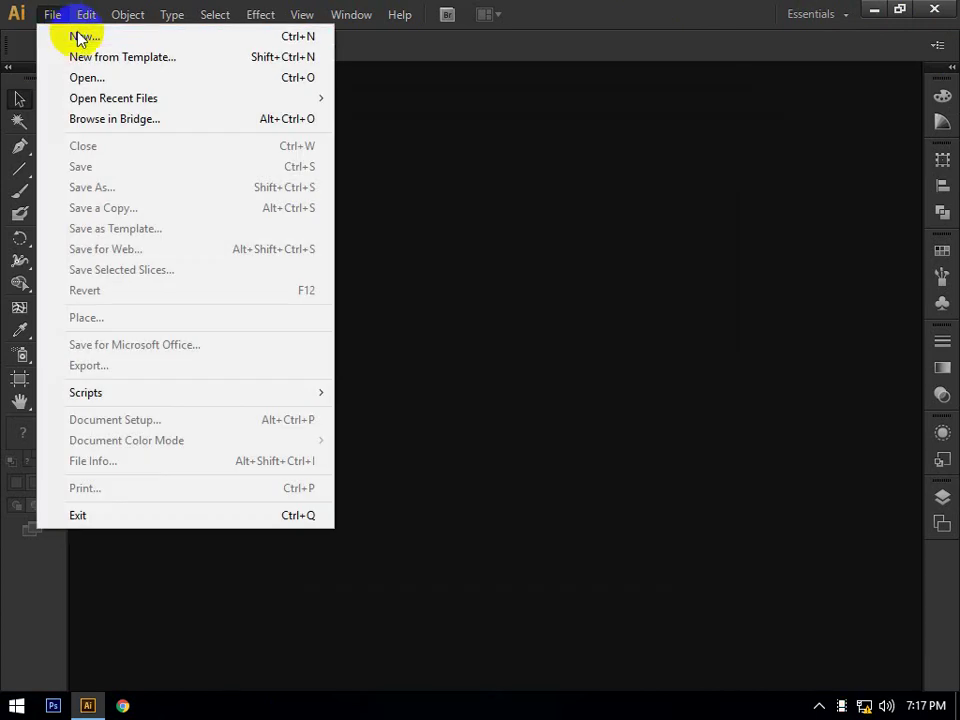
{"action": "left_click", "coordinate": [79, 35]}
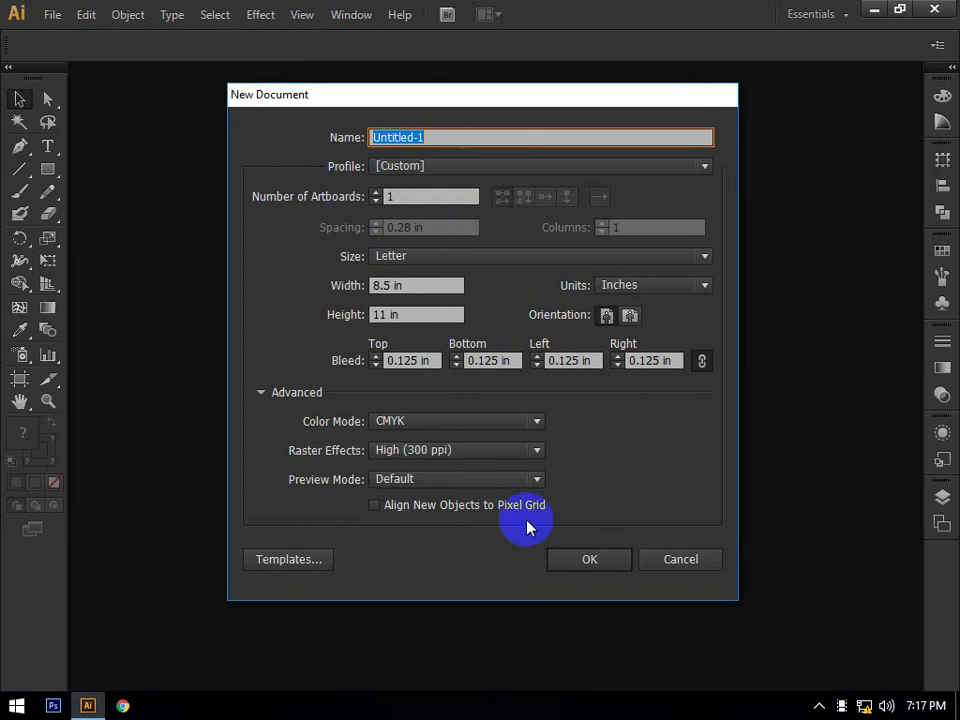
{"action": "left_click", "coordinate": [390, 197]}
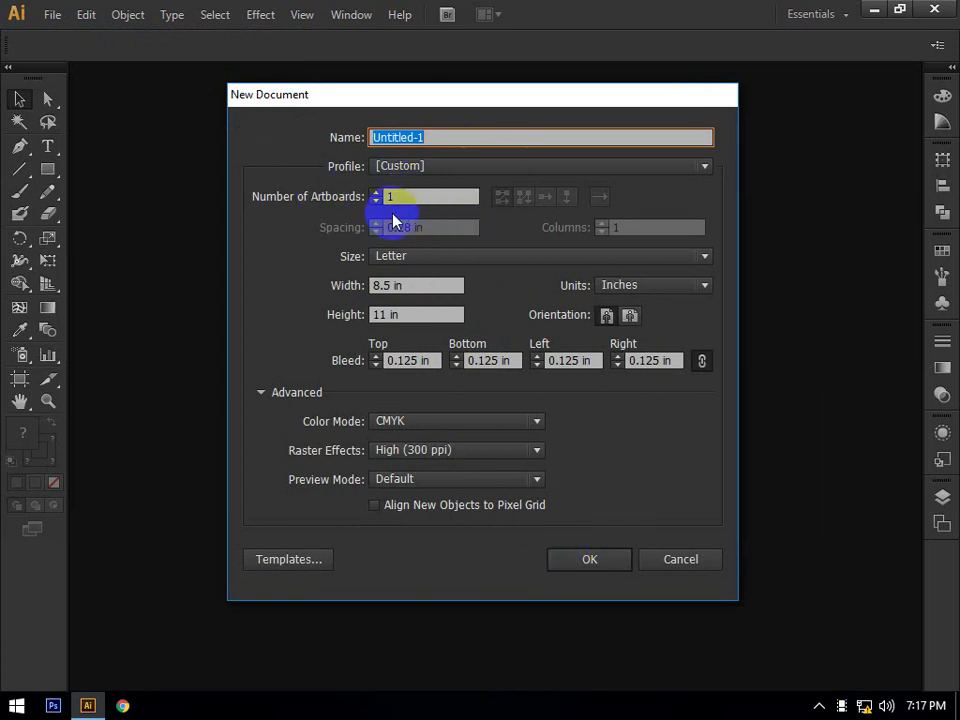
{"action": "type", "text": "56"}
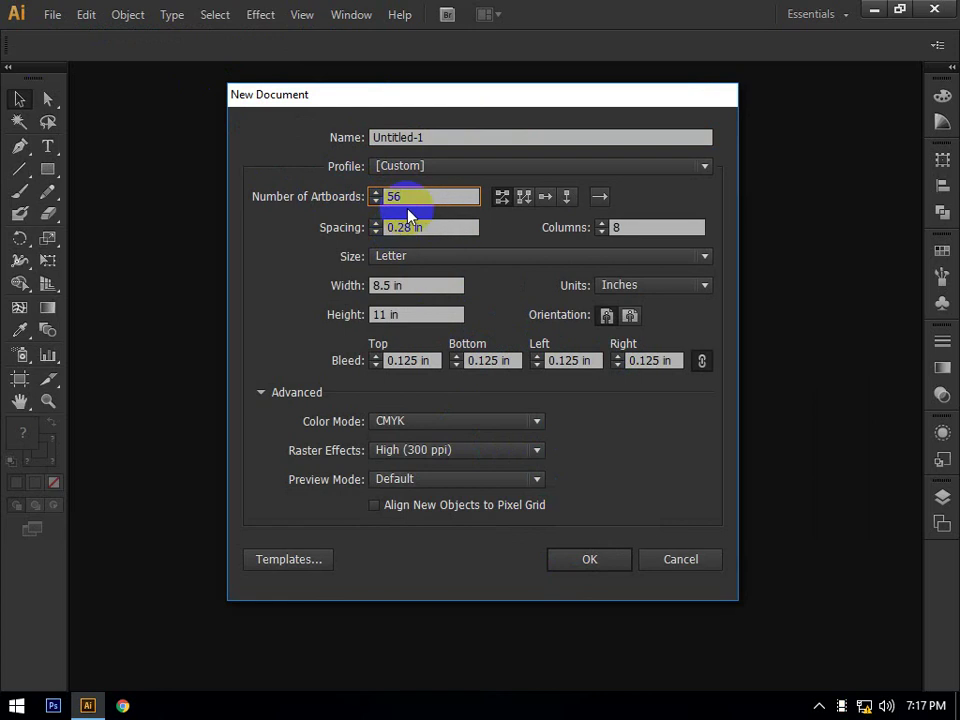
{"action": "left_click", "coordinate": [424, 227]}
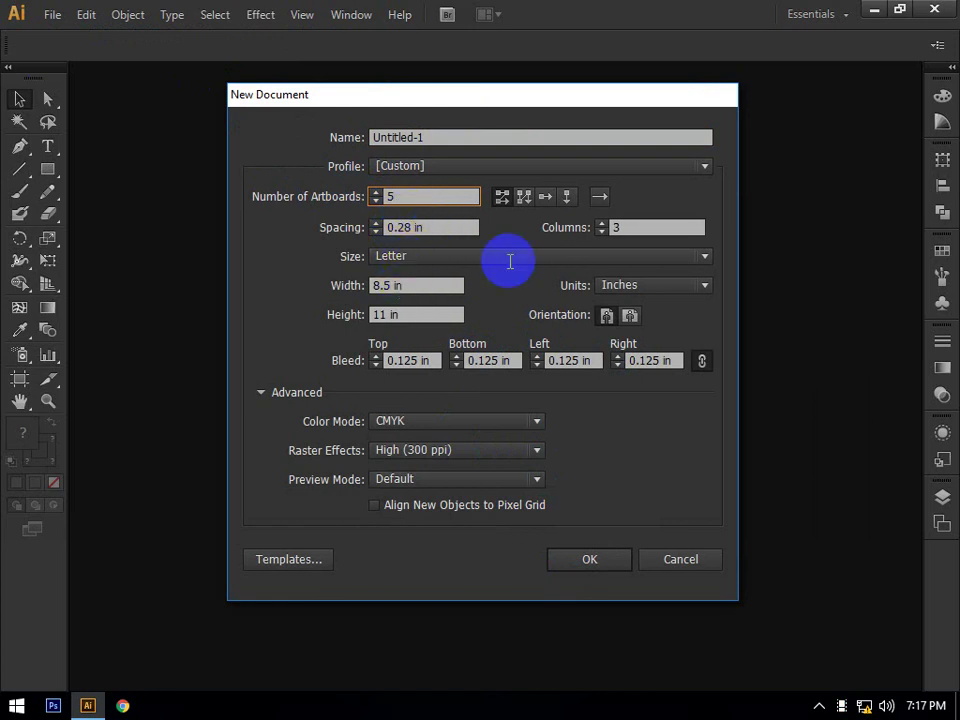
{"action": "left_click", "coordinate": [630, 316]}
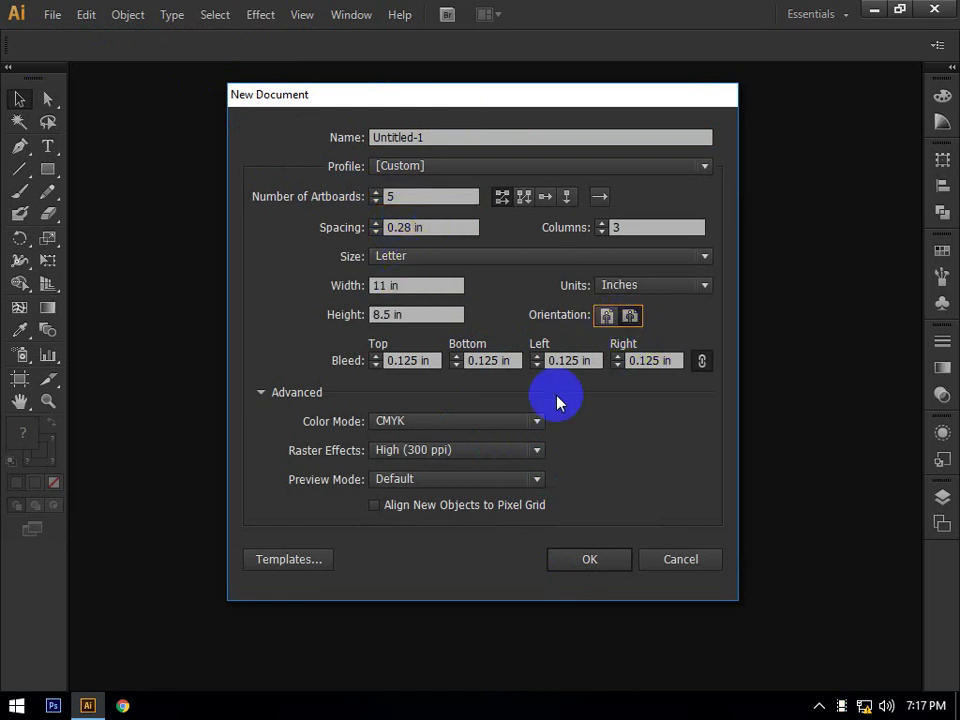
{"action": "left_click", "coordinate": [410, 361]}
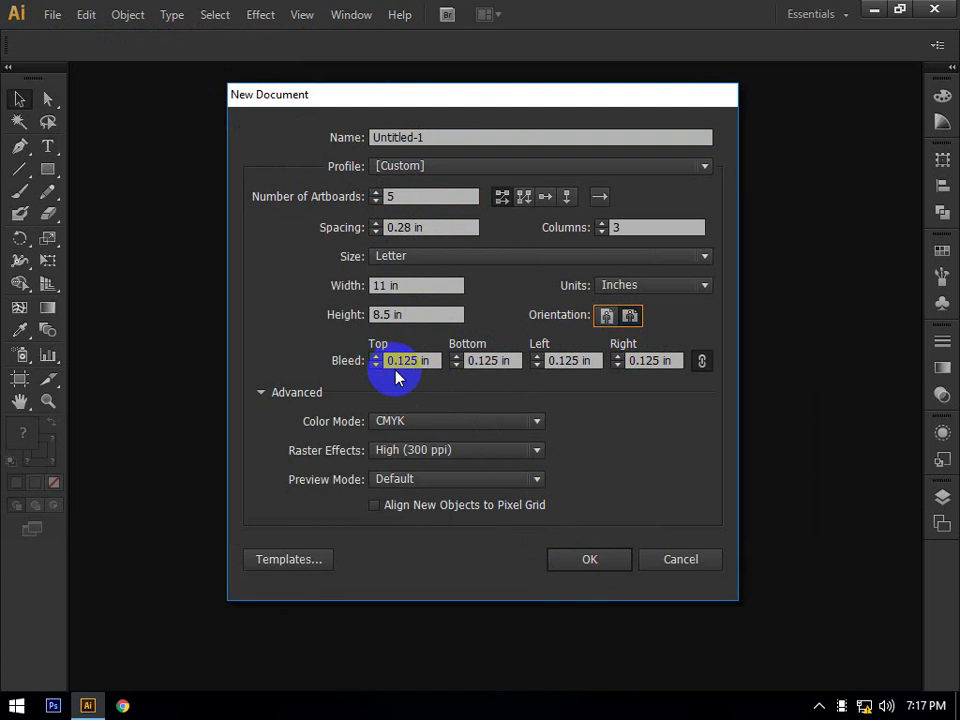
{"action": "left_click", "coordinate": [570, 568]}
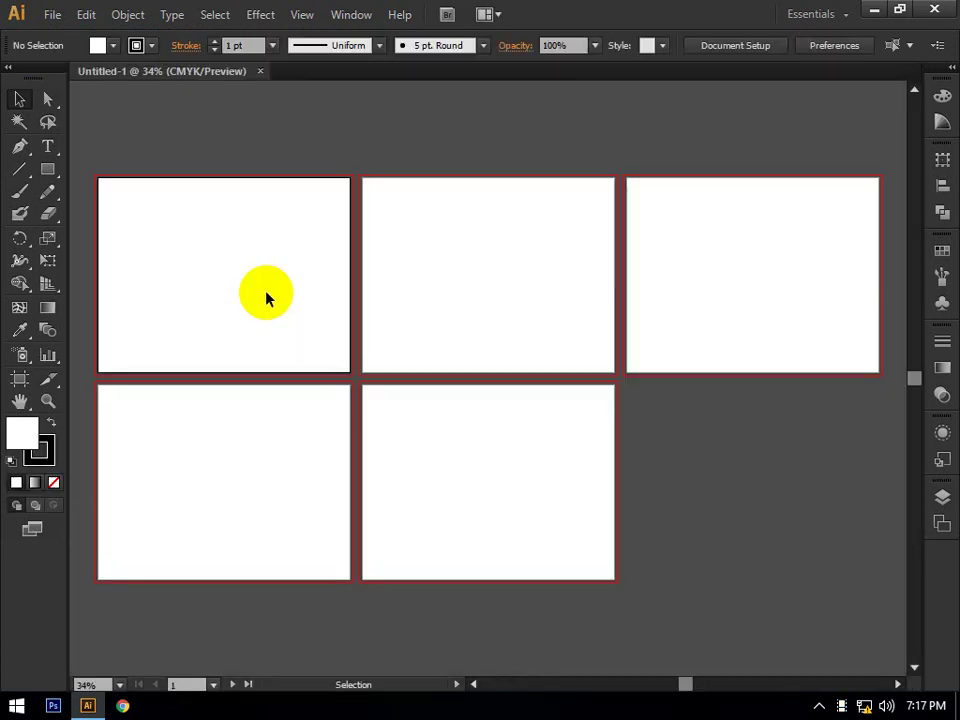
{"action": "scroll", "coordinate": [360, 158], "scroll_direction": "up", "scroll_amount": 5}
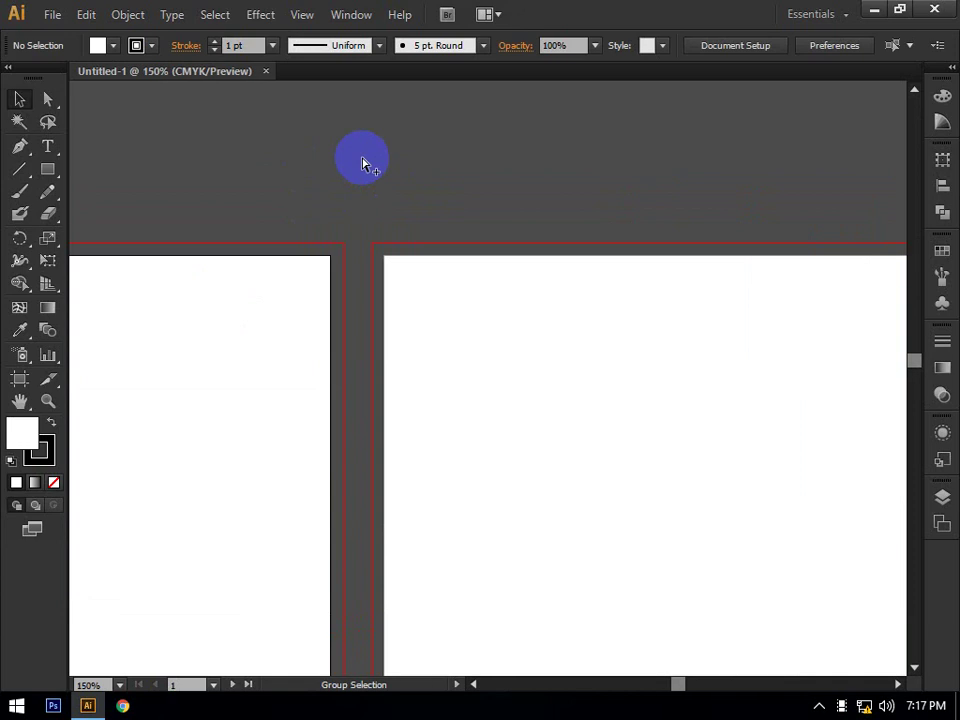
{"action": "scroll", "coordinate": [368, 290], "scroll_direction": "up", "scroll_amount": 1}
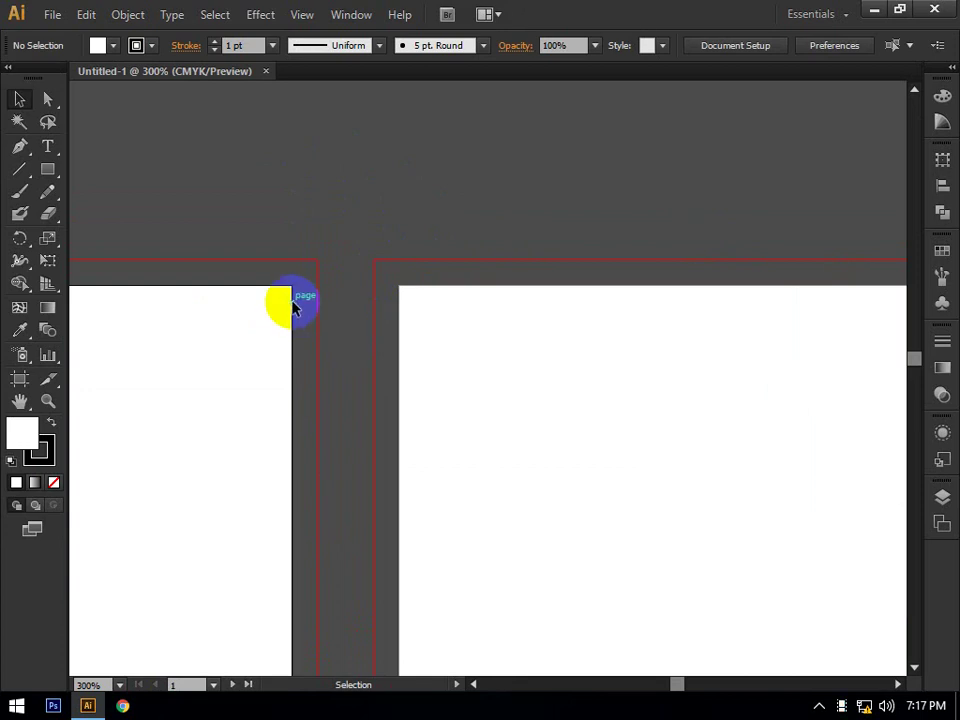
{"action": "left_click_drag", "start_coordinate": [293, 301], "coordinate": [270, 350]}
{"action": "scroll", "coordinate": [270, 305], "scroll_direction": "down", "scroll_amount": 5}
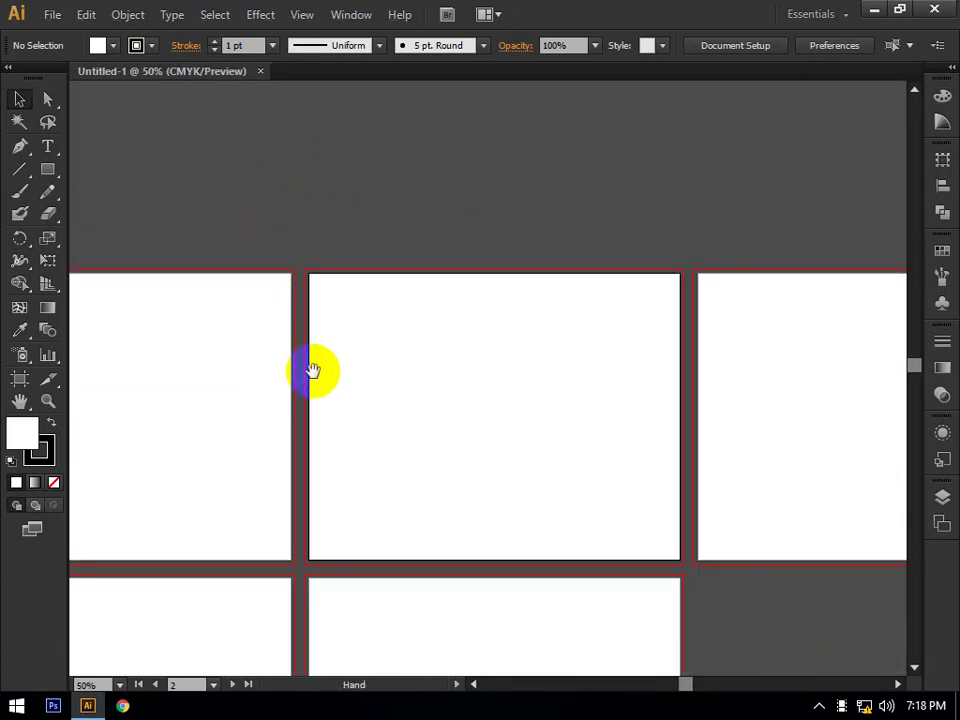
{"action": "left_click_drag", "start_coordinate": [311, 371], "coordinate": [339, 300]}
{"action": "scroll", "coordinate": [343, 525], "scroll_direction": "up", "scroll_amount": 4}
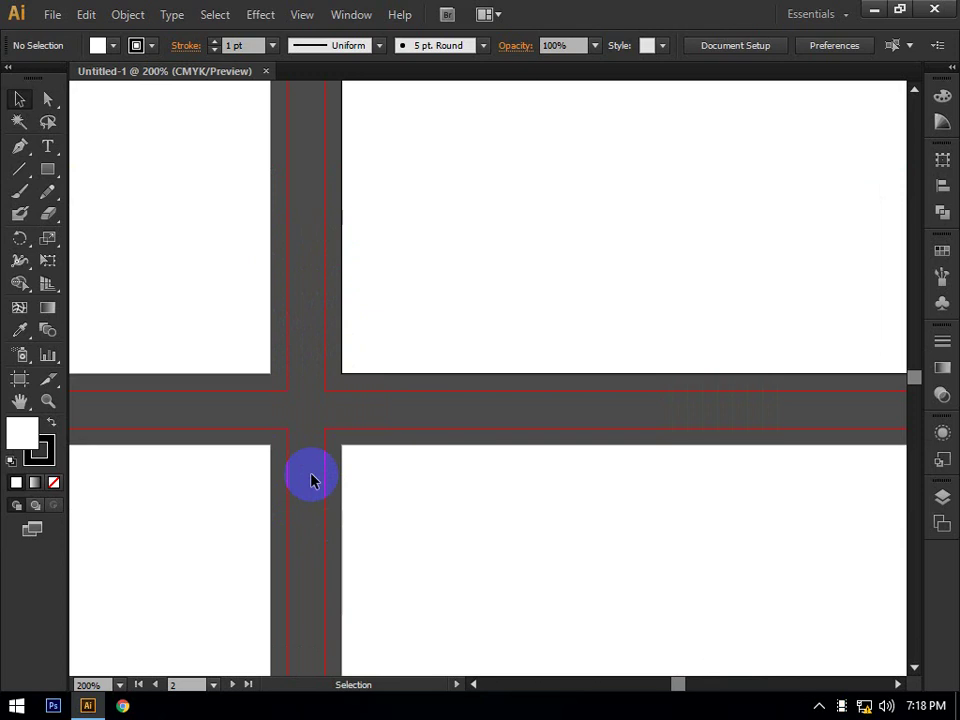
{"action": "scroll", "coordinate": [312, 480], "scroll_direction": "down", "scroll_amount": 3}
{"action": "left_click_drag", "start_coordinate": [764, 492], "coordinate": [360, 521]}
{"action": "scroll", "coordinate": [362, 515], "scroll_direction": "down", "scroll_amount": 3}
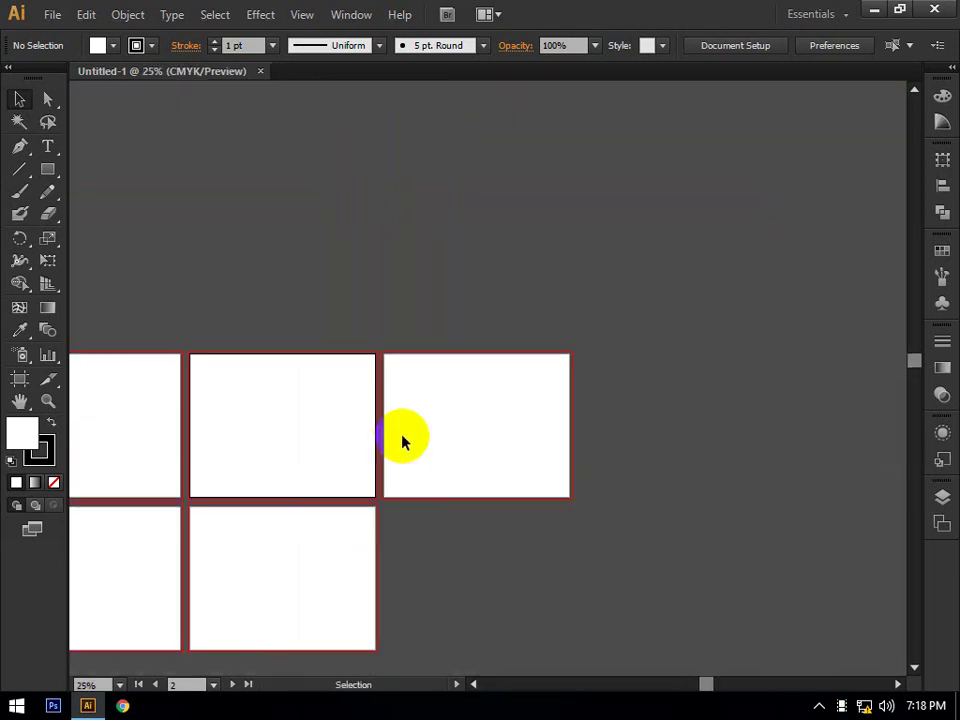
{"action": "left_click_drag", "start_coordinate": [377, 379], "coordinate": [531, 414]}
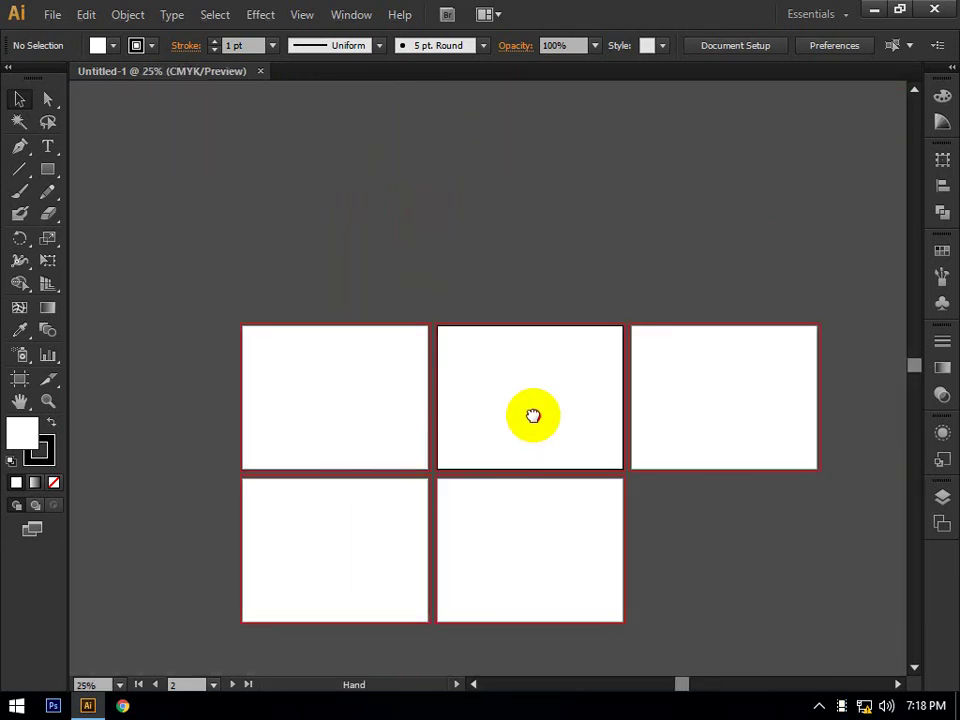
{"action": "scroll", "coordinate": [463, 418], "scroll_direction": "up", "scroll_amount": 4}
{"action": "scroll", "coordinate": [461, 421], "scroll_direction": "down", "scroll_amount": 3}
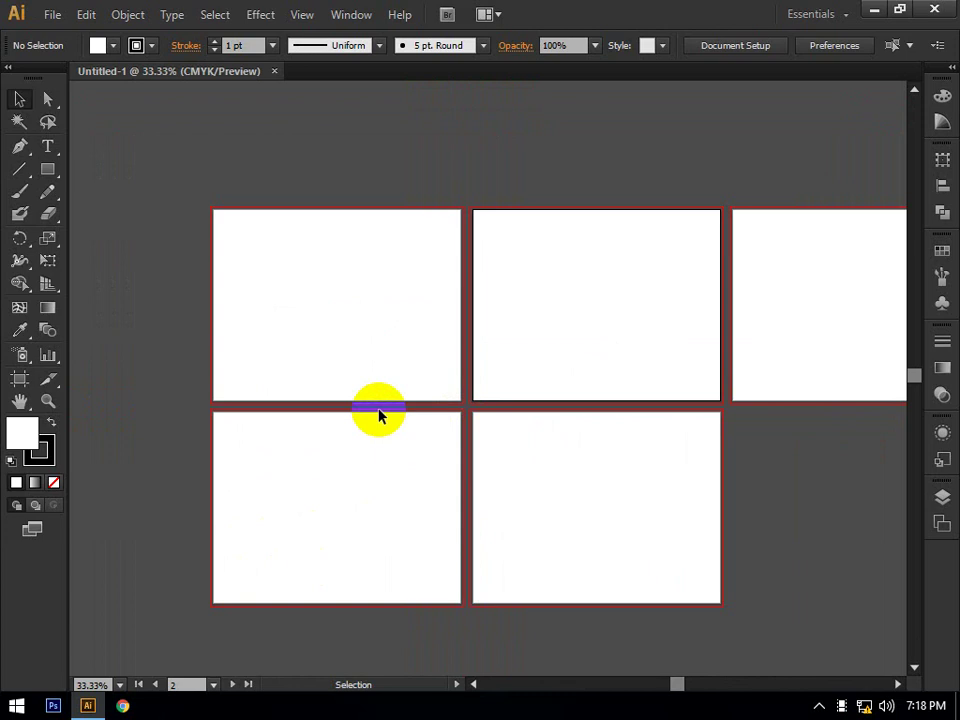
{"action": "scroll", "coordinate": [272, 374], "scroll_direction": "up", "scroll_amount": 2}
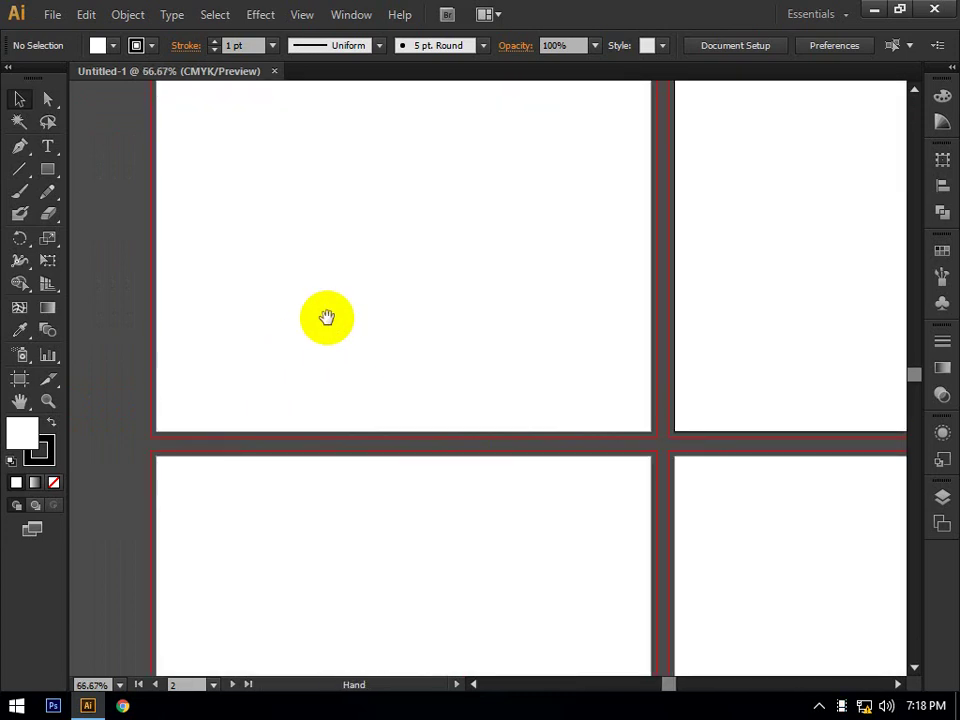
{"action": "left_click_drag", "start_coordinate": [326, 317], "coordinate": [305, 381]}
{"action": "left_click", "coordinate": [107, 129]}
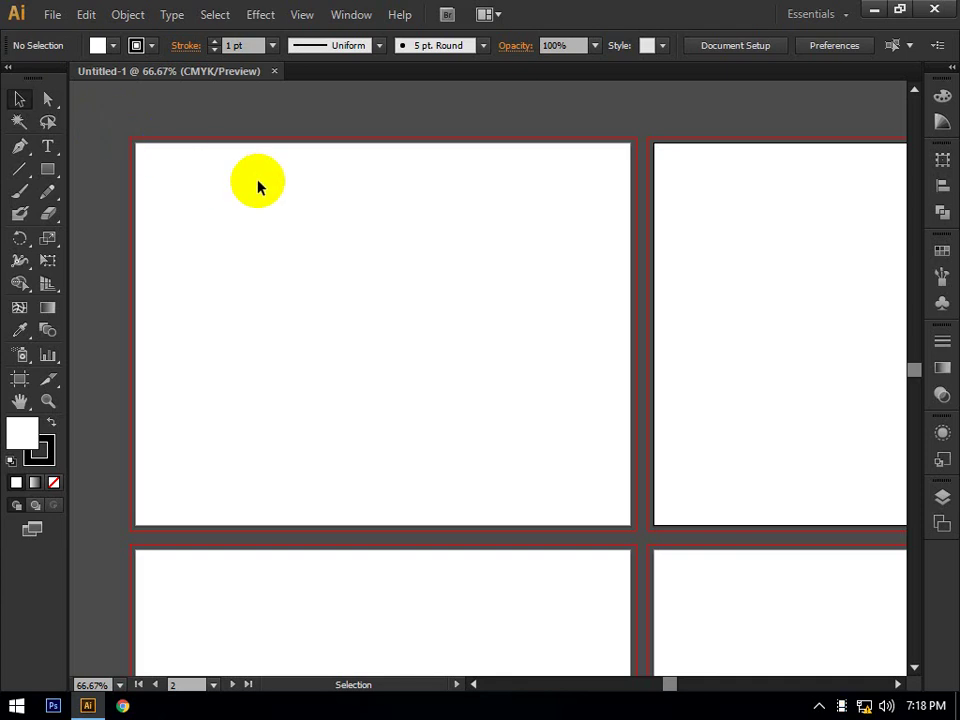
{"action": "left_click_drag", "start_coordinate": [541, 311], "coordinate": [490, 300]}
{"action": "left_click", "coordinate": [574, 550]}
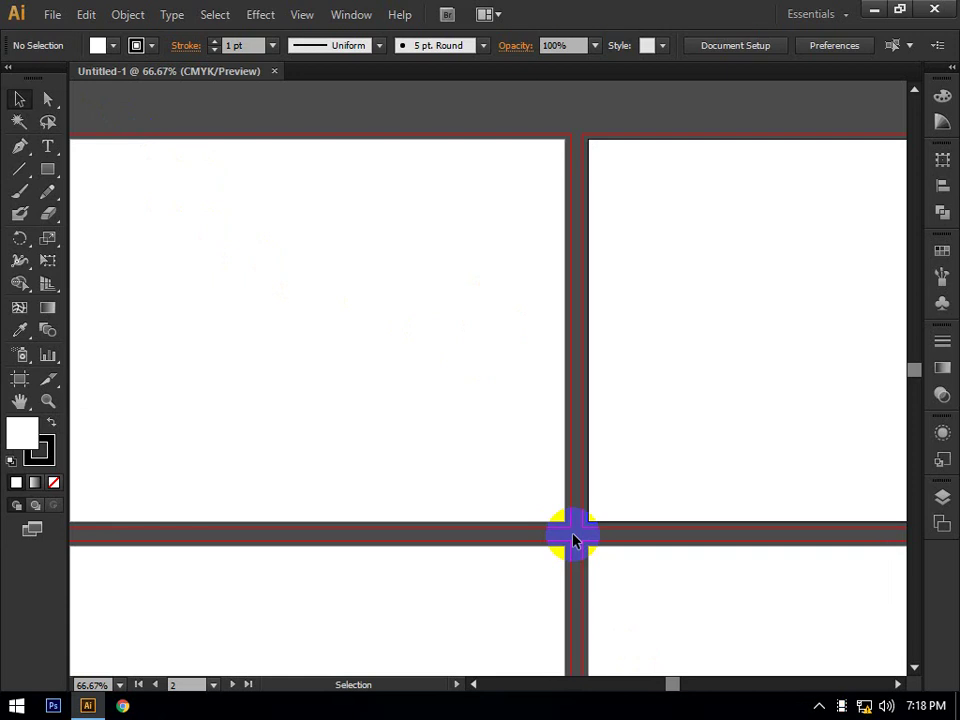
{"action": "scroll", "coordinate": [514, 486], "scroll_direction": "down", "scroll_amount": 1}
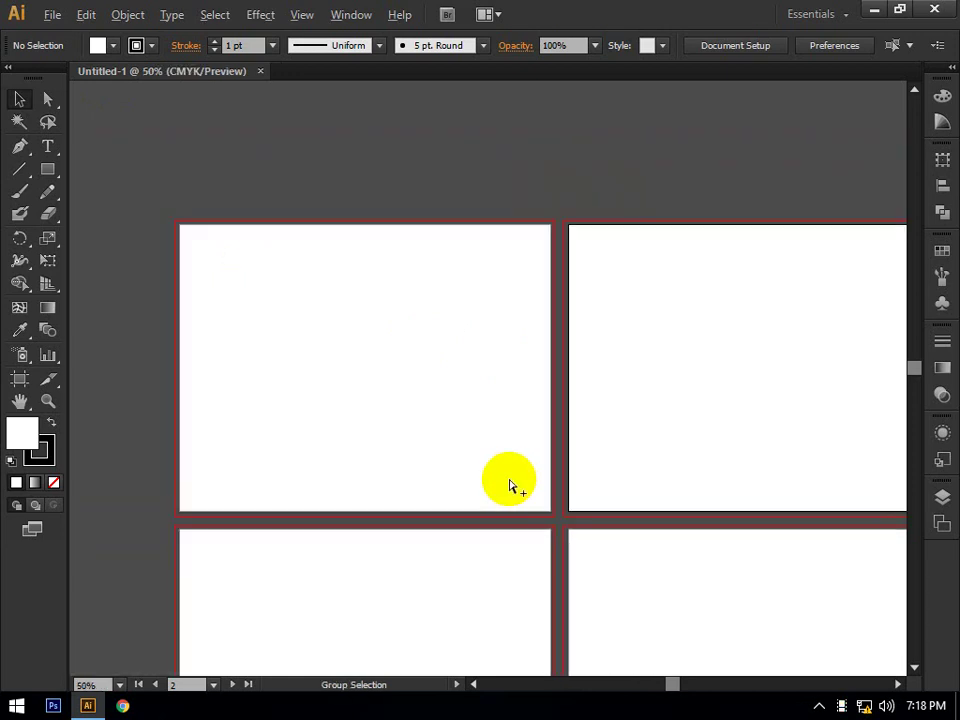
{"action": "left_click_drag", "start_coordinate": [538, 529], "coordinate": [484, 499]}
{"action": "scroll", "coordinate": [96, 167], "scroll_direction": "up", "scroll_amount": 3}
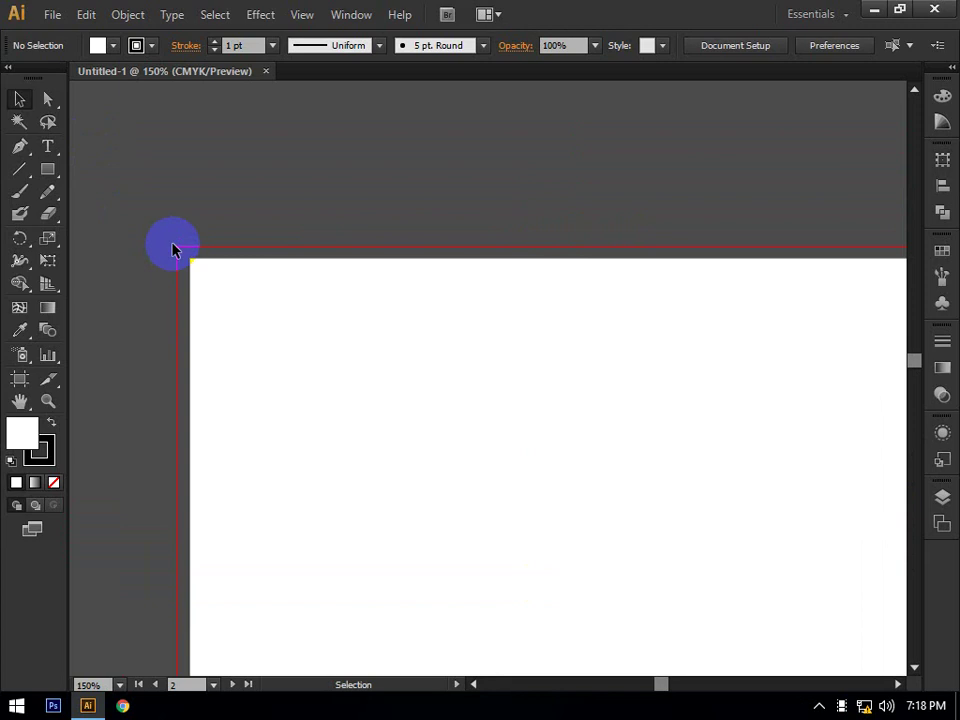
{"action": "left_click", "coordinate": [214, 253]}
{"action": "scroll", "coordinate": [168, 255], "scroll_direction": "up", "scroll_amount": 3}
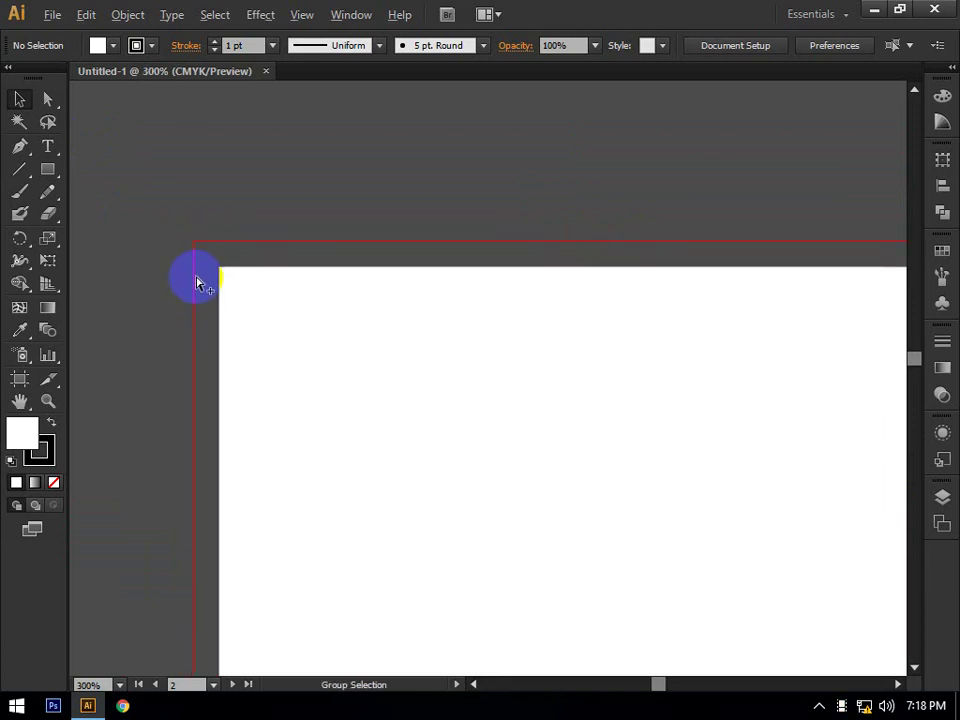
{"action": "scroll", "coordinate": [195, 279], "scroll_direction": "up", "scroll_amount": 2}
{"action": "left_click", "coordinate": [257, 248]}
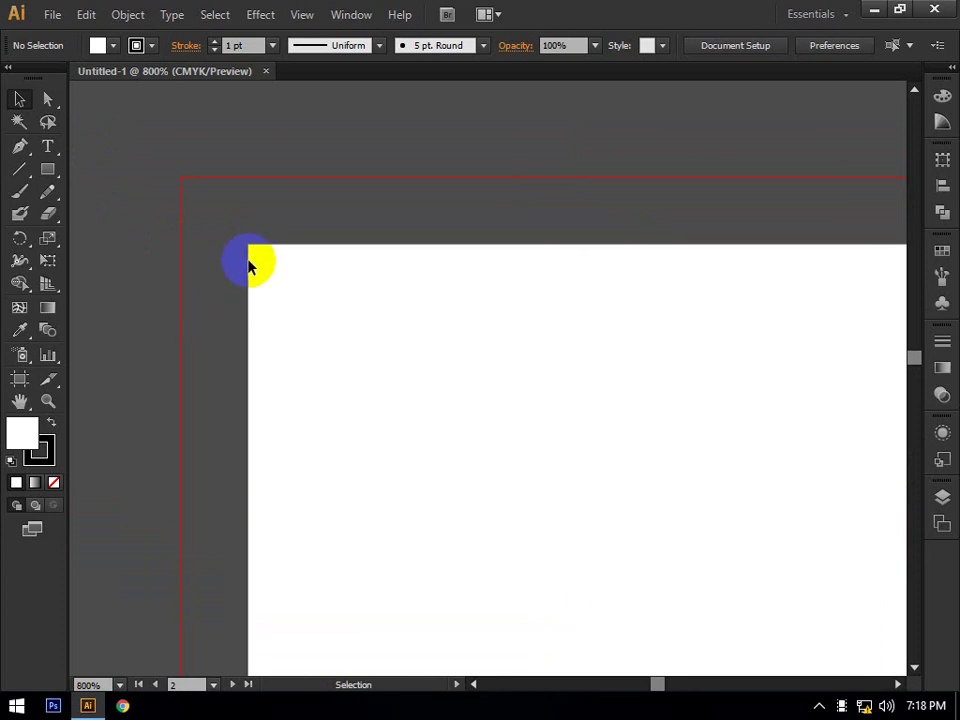
{"action": "left_click", "coordinate": [250, 265]}
{"action": "left_click", "coordinate": [252, 350]}
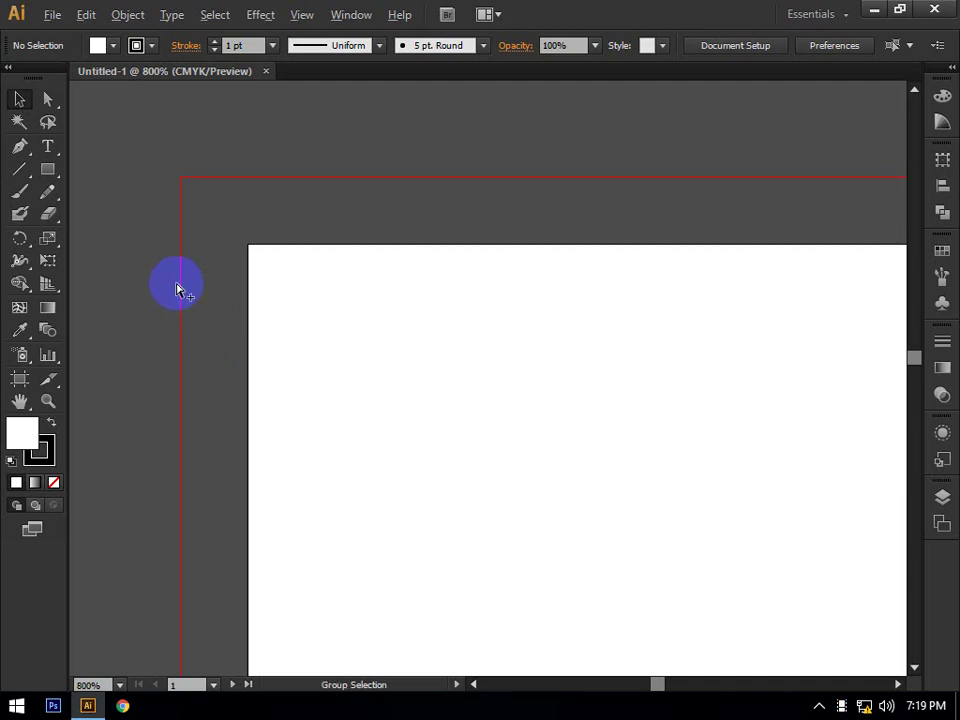
{"action": "scroll", "coordinate": [176, 283], "scroll_direction": "down", "scroll_amount": 3, "text": "alt"}
{"action": "left_click", "coordinate": [264, 315]}
{"action": "scroll", "coordinate": [242, 315], "scroll_direction": "down", "scroll_amount": 2, "text": "alt"}
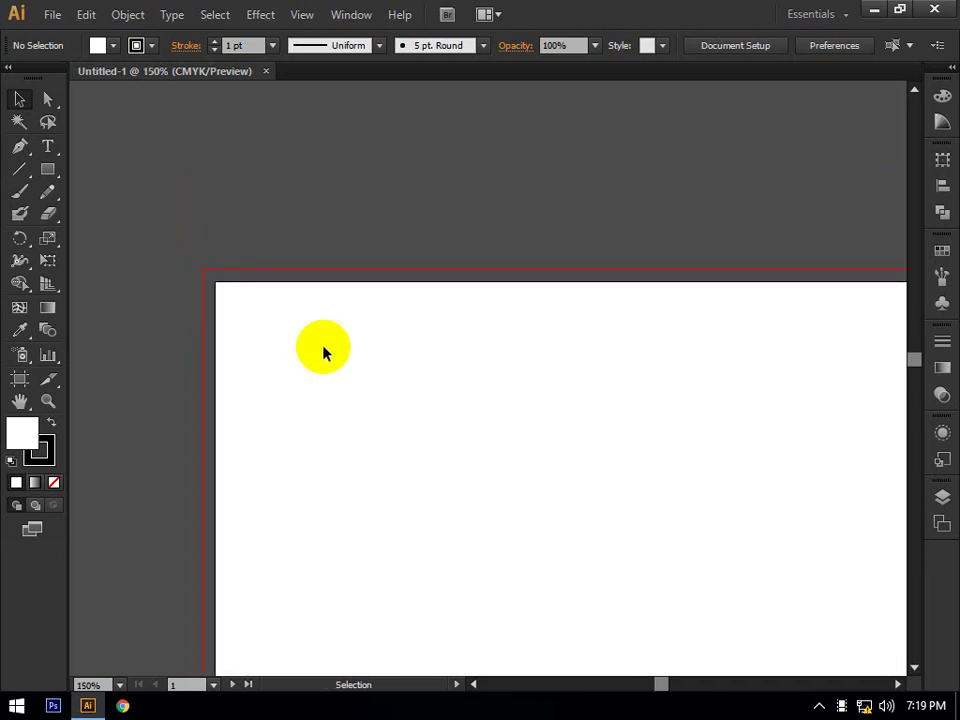
{"action": "left_click_drag", "start_coordinate": [324, 349], "coordinate": [226, 312]}
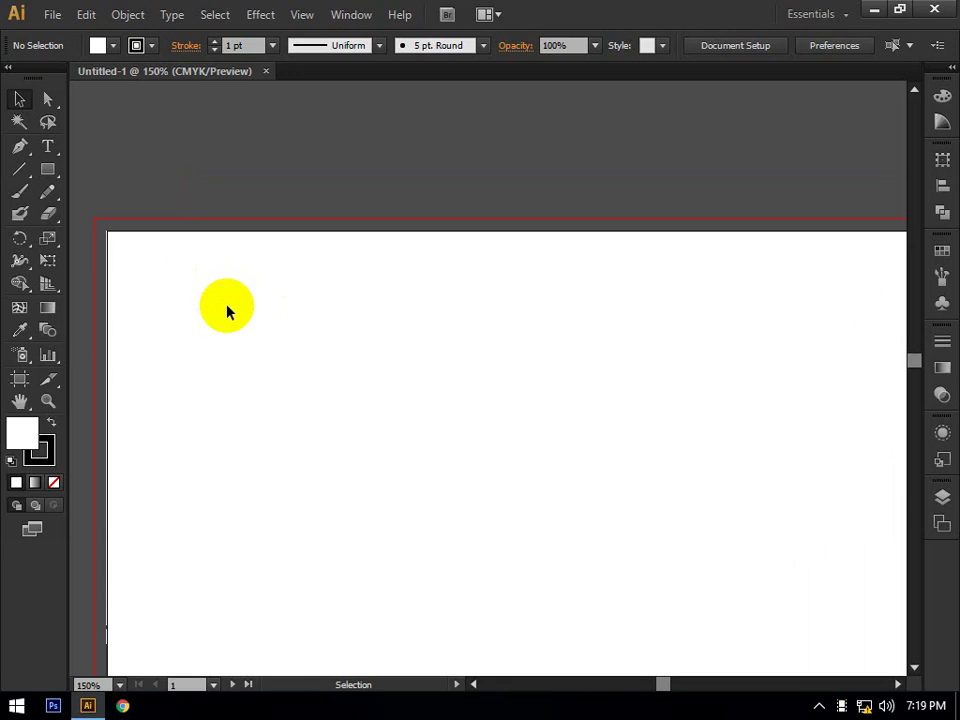
{"action": "scroll", "coordinate": [80, 205], "scroll_direction": "up", "scroll_amount": 5, "text": "alt"}
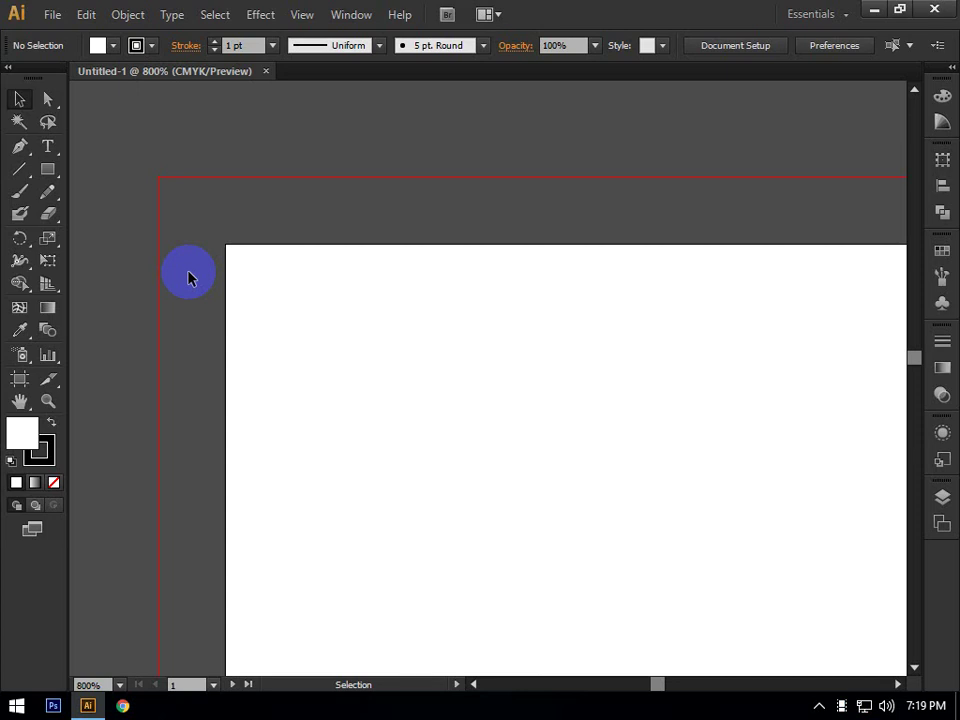
{"action": "scroll", "coordinate": [188, 278], "scroll_direction": "down", "scroll_amount": 2}
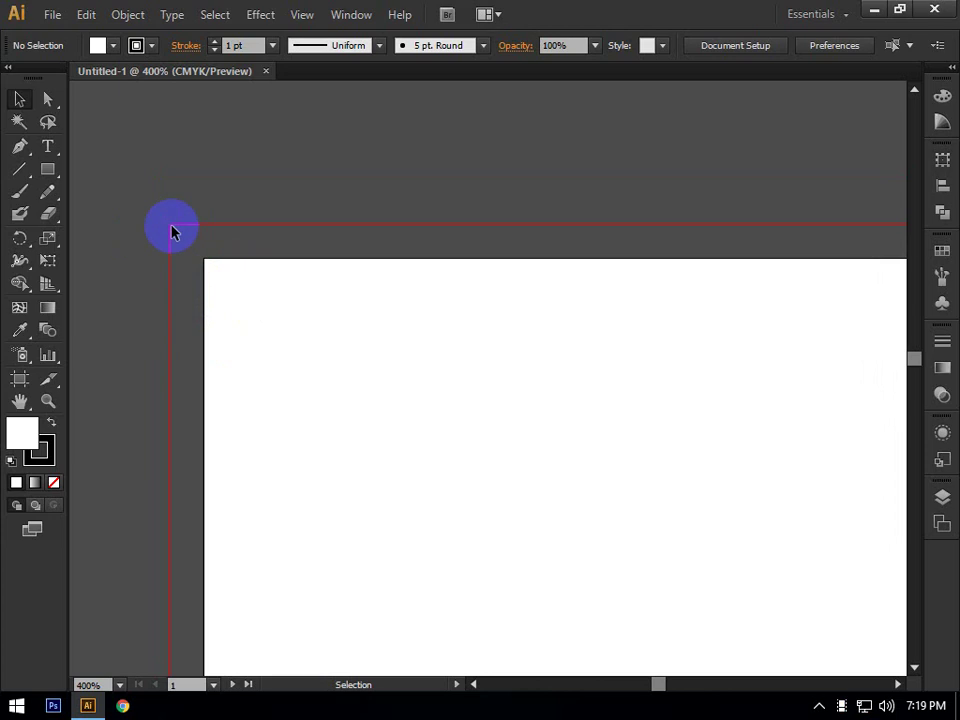
Draw a rectangle with Magenta 88 fill and no stroke
{"action": "left_click", "coordinate": [47, 168]}
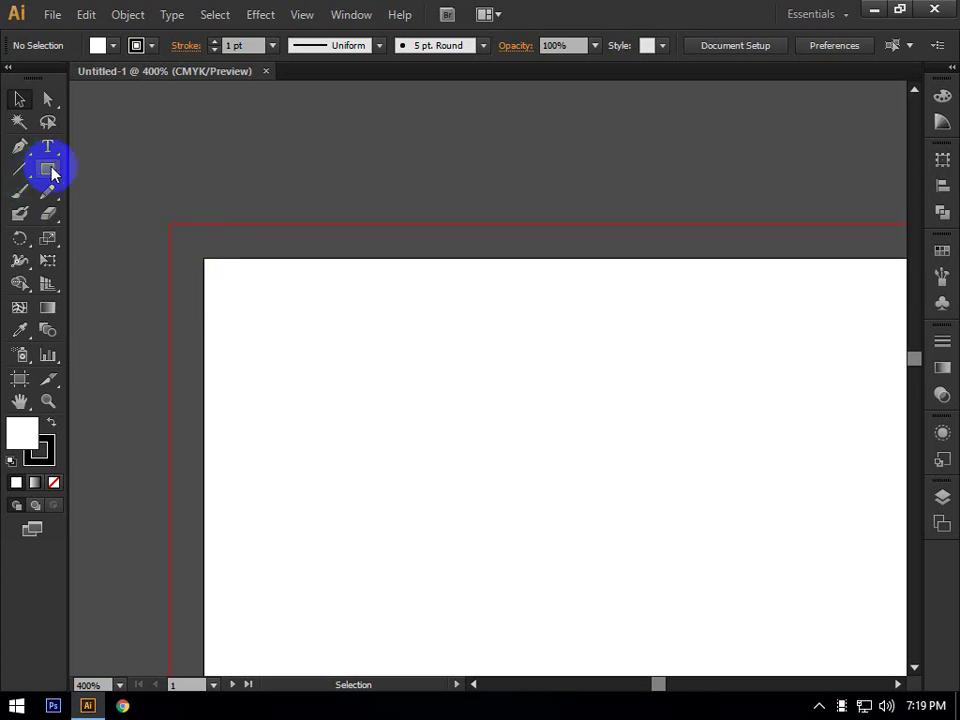
{"action": "left_click_drag", "start_coordinate": [169, 321], "coordinate": [379, 448]}
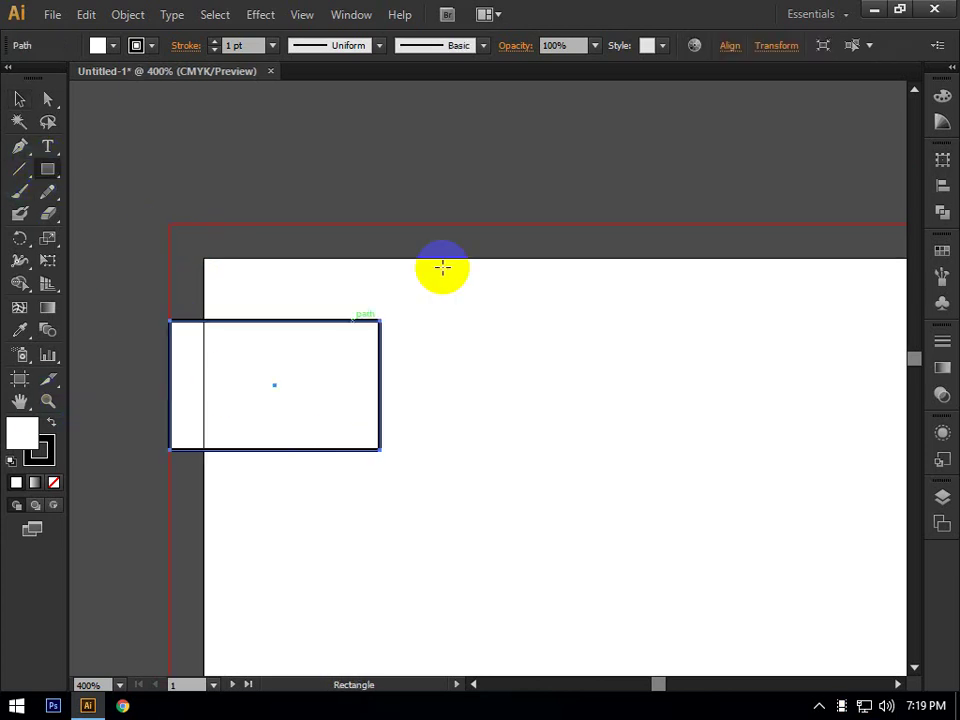
{"action": "left_click", "coordinate": [942, 96]}
{"action": "left_click", "coordinate": [856, 131]}
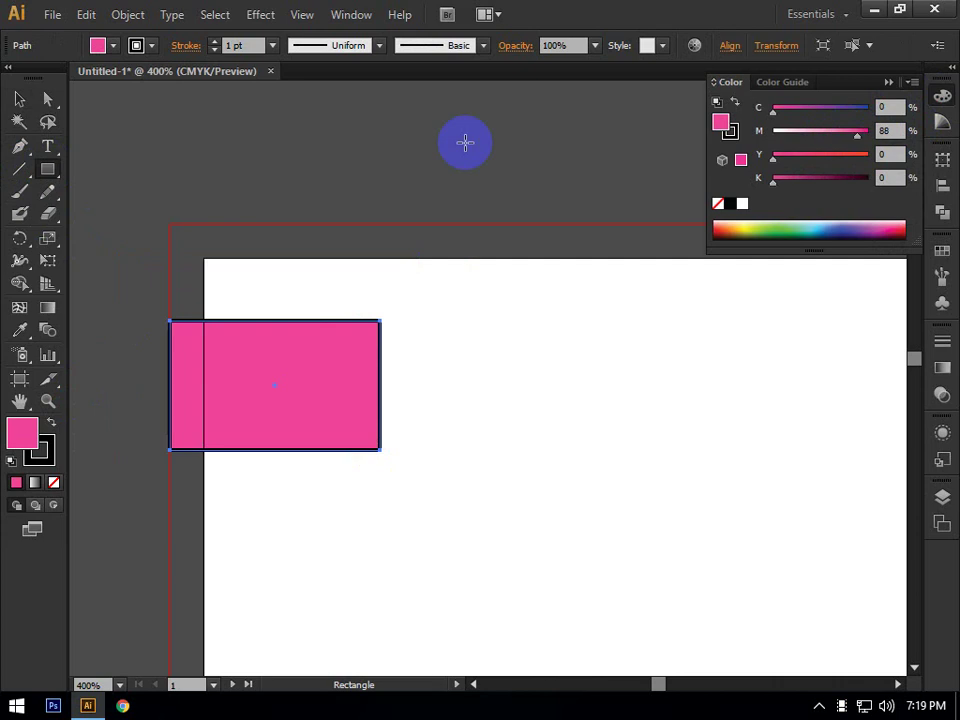
{"action": "left_click", "coordinate": [19, 99]}
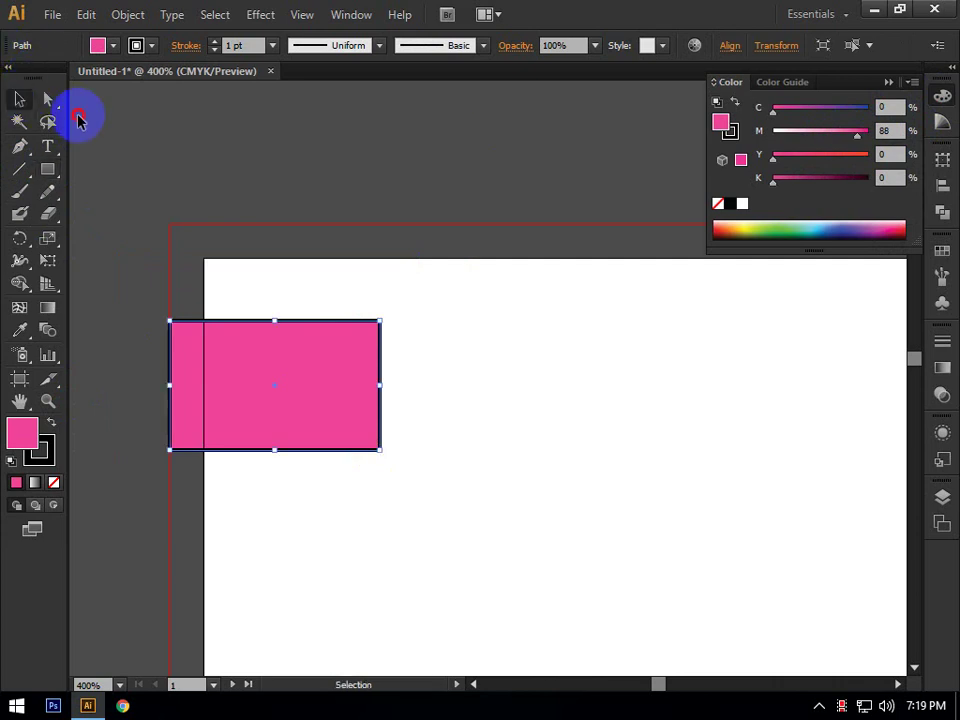
{"action": "left_click", "coordinate": [42, 450]}
{"action": "left_click", "coordinate": [54, 483]}
Zoom in and slide the pink rectangle onto the artboard's left edge
{"action": "left_click", "coordinate": [75, 268]}
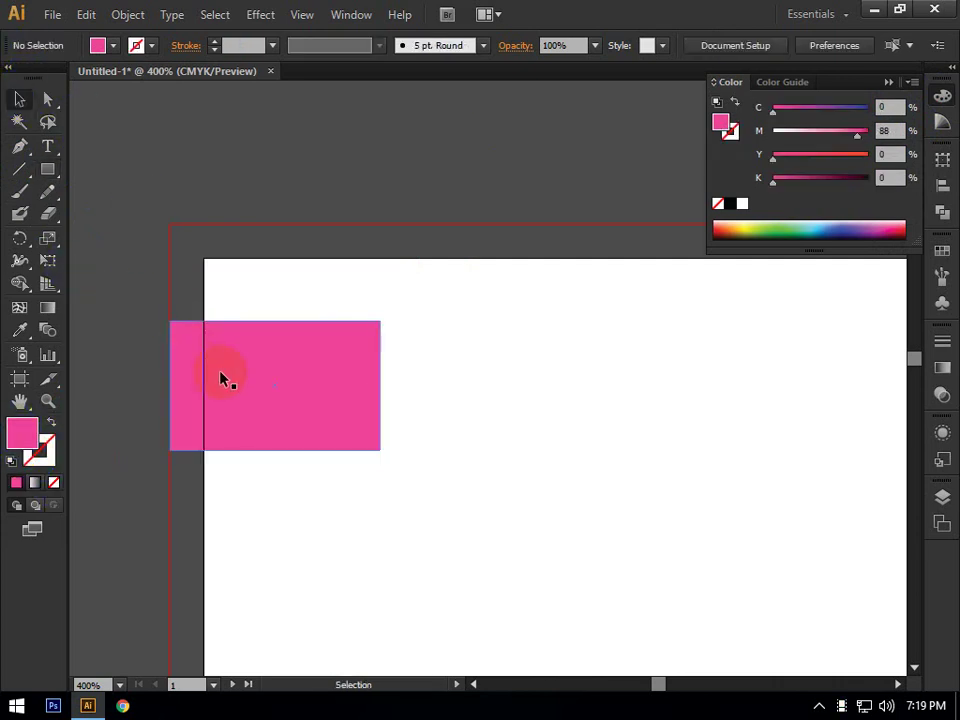
{"action": "left_click", "coordinate": [183, 374], "text": "ctrl"}
{"action": "left_click", "coordinate": [195, 342], "text": "ctrl"}
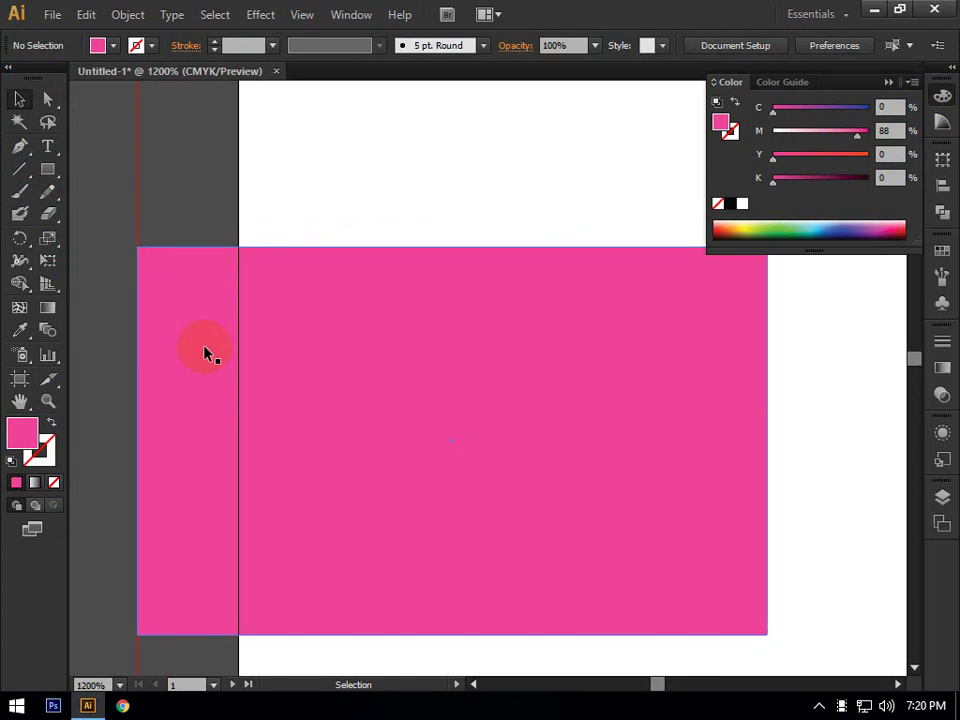
{"action": "left_click_drag", "start_coordinate": [267, 353], "coordinate": [372, 350]}
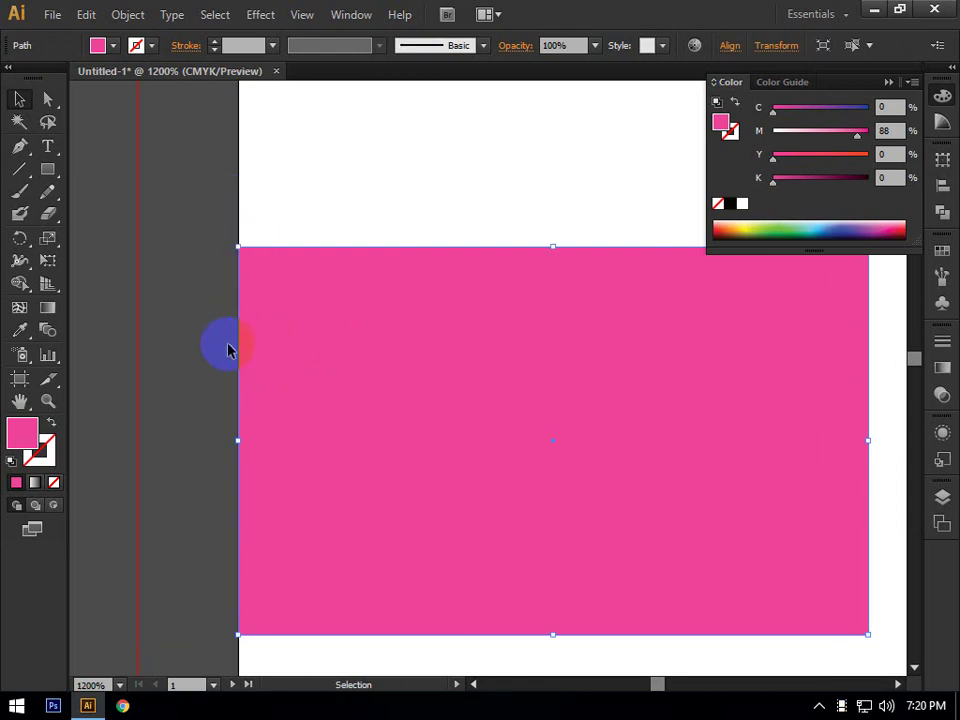
{"action": "left_click", "coordinate": [222, 262]}
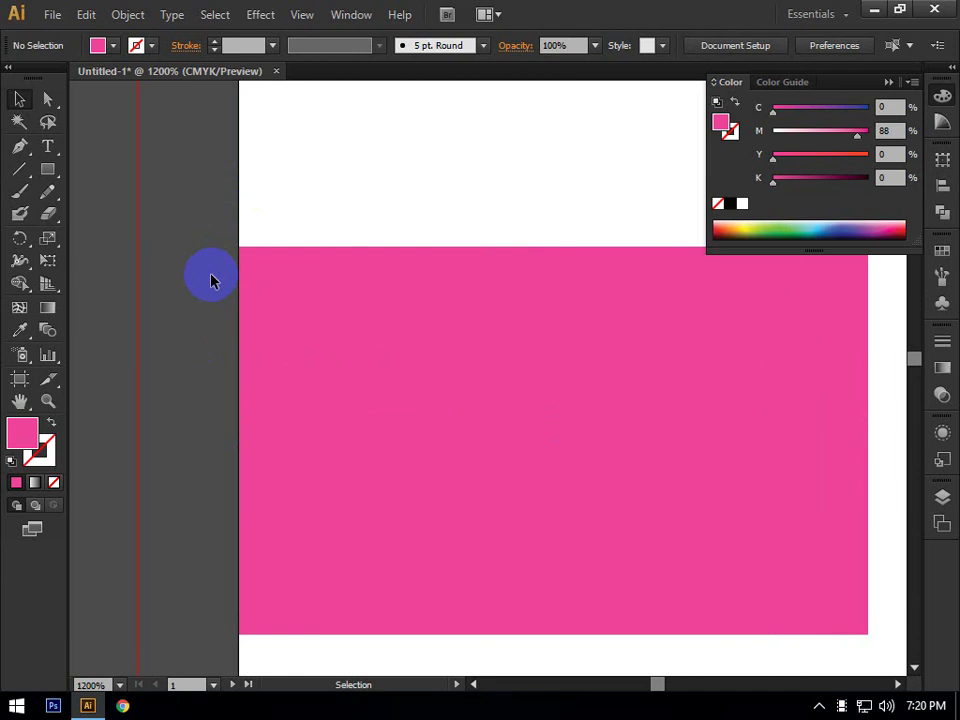
{"action": "scroll", "coordinate": [211, 281], "scroll_direction": "down", "scroll_amount": 2}
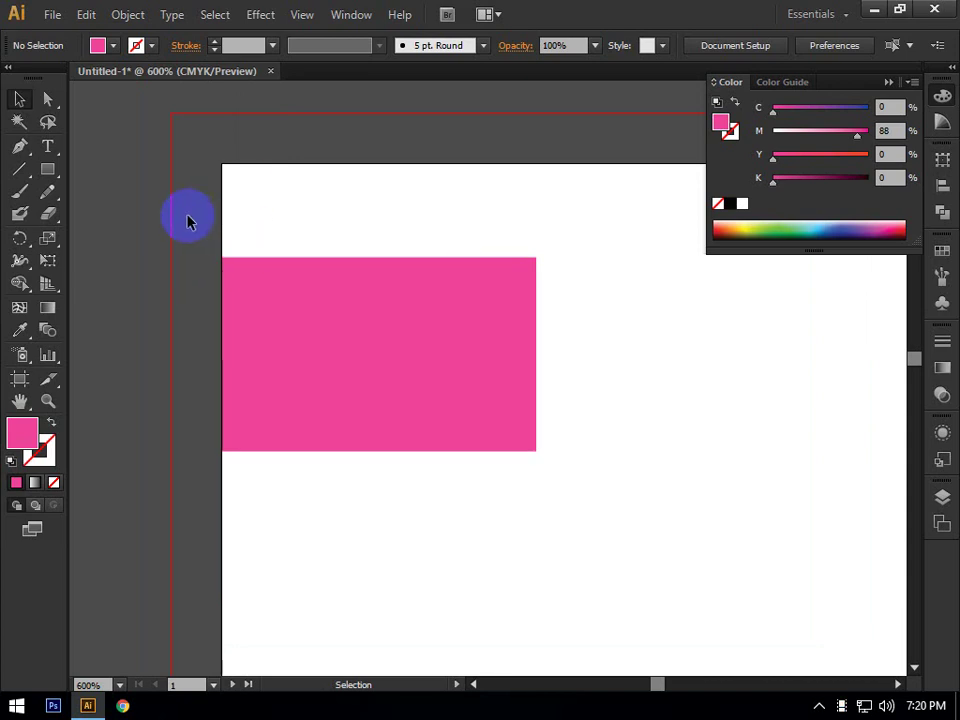
Drag the pink rectangle flush into the artboard's top-left corner
{"action": "scroll", "coordinate": [189, 221], "scroll_direction": "down", "scroll_amount": 3}
{"action": "left_click", "coordinate": [318, 279]}
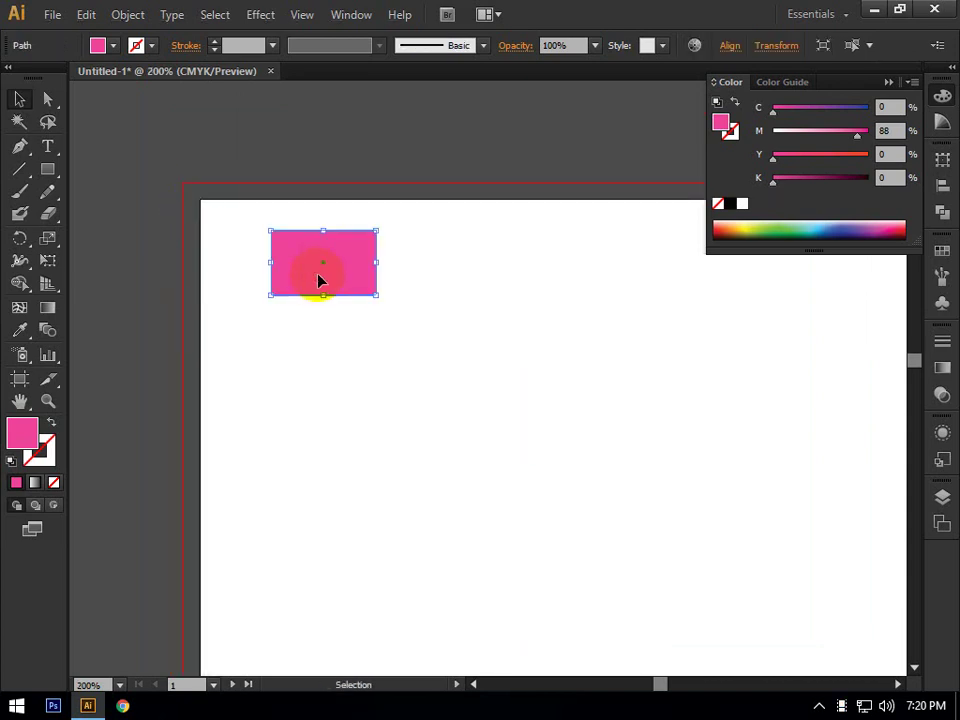
{"action": "left_click_drag", "start_coordinate": [320, 280], "coordinate": [195, 216]}
{"action": "left_click", "coordinate": [249, 167]}
{"action": "scroll", "coordinate": [220, 203], "scroll_direction": "up", "scroll_amount": 5}
{"action": "left_click", "coordinate": [201, 146]}
{"action": "scroll", "coordinate": [210, 154], "scroll_direction": "down", "scroll_amount": 2}
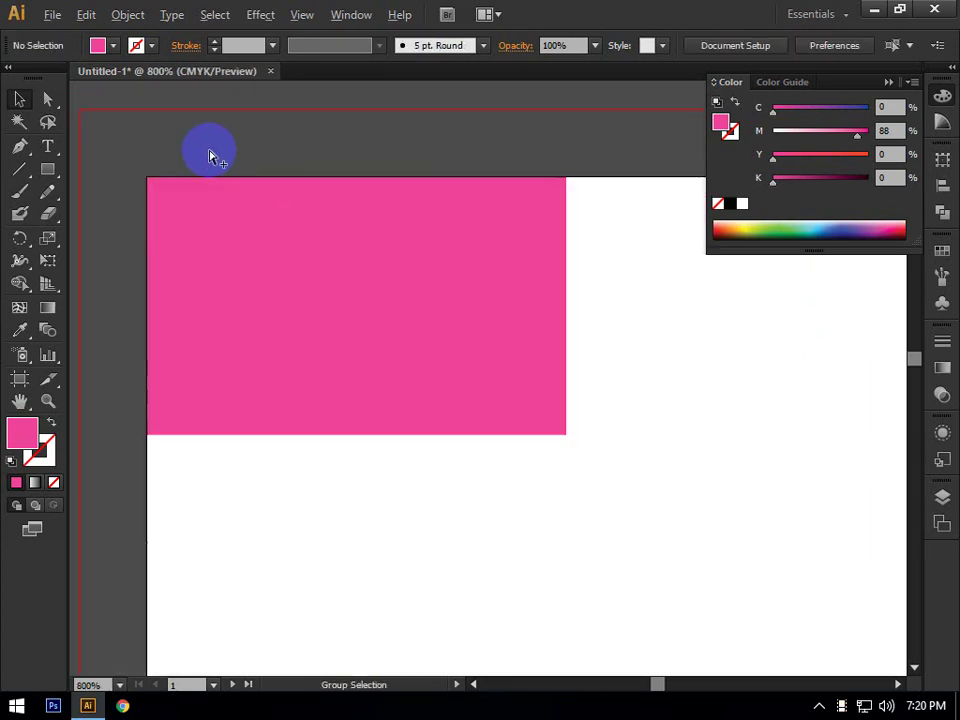
{"action": "left_click_drag", "start_coordinate": [201, 157], "coordinate": [244, 189]}
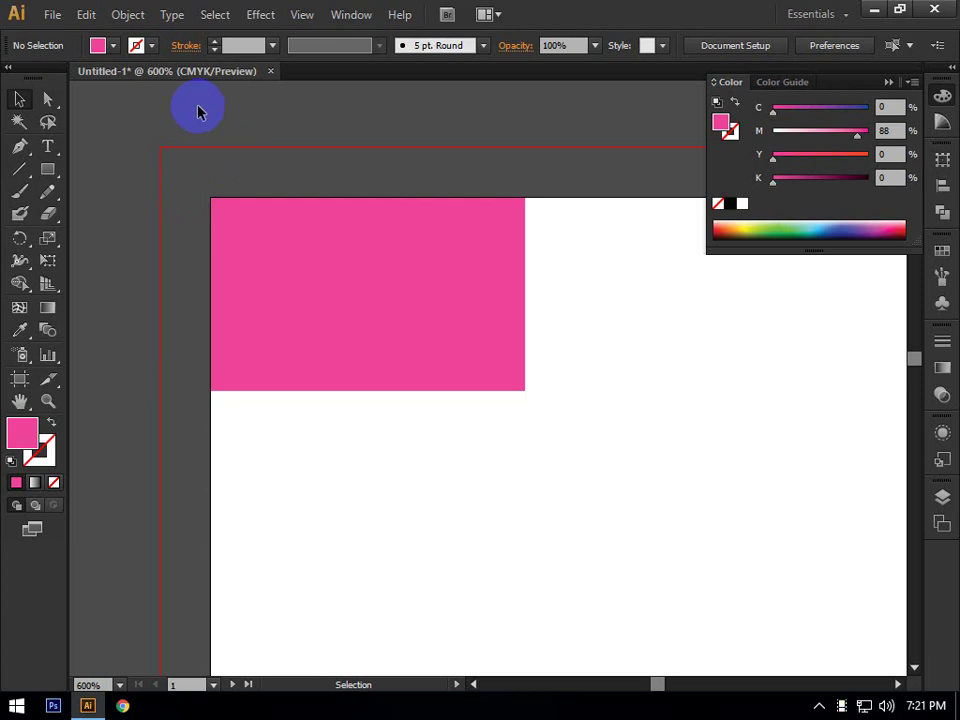
Collapse the Color panel and return to the Selection tool
{"action": "scroll", "coordinate": [197, 112], "scroll_direction": "down", "scroll_amount": 1, "text": "alt"}
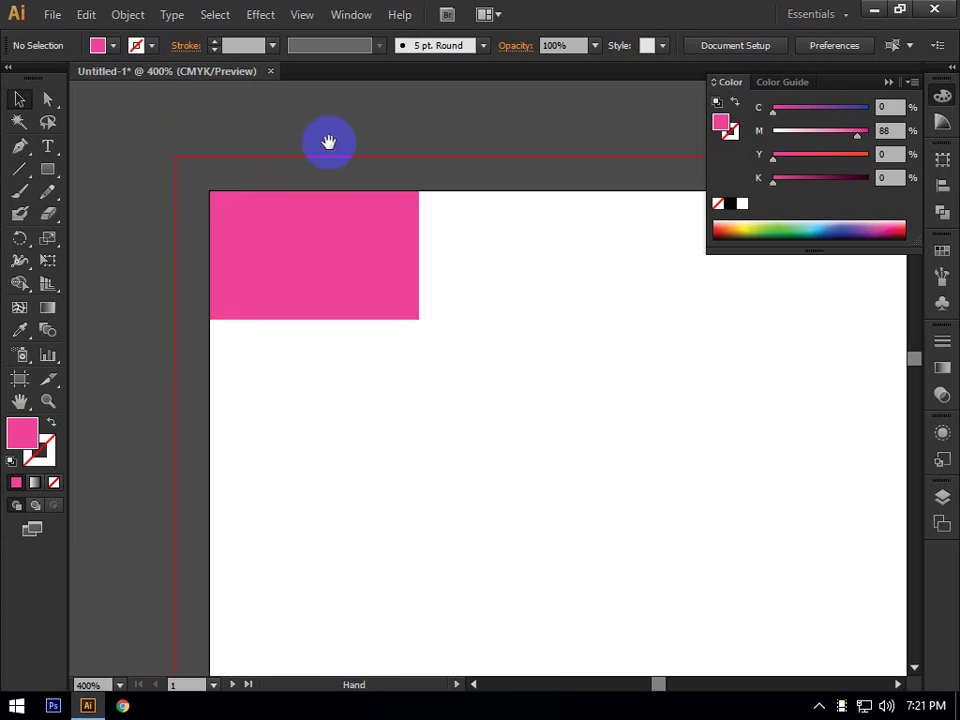
{"action": "left_click", "coordinate": [889, 82]}
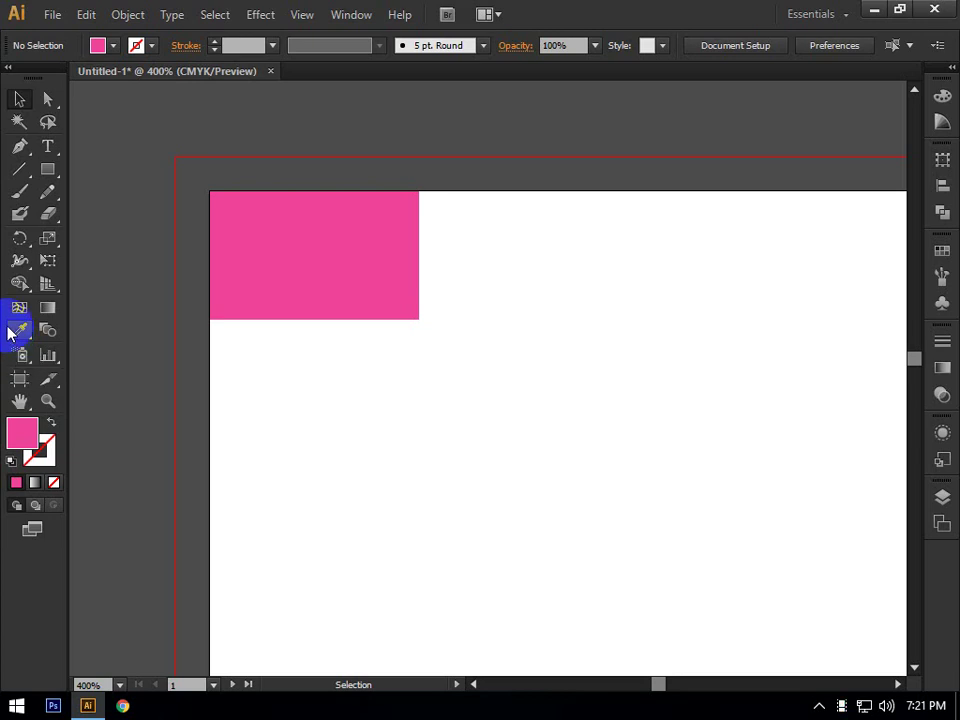
{"action": "left_click", "coordinate": [16, 98]}
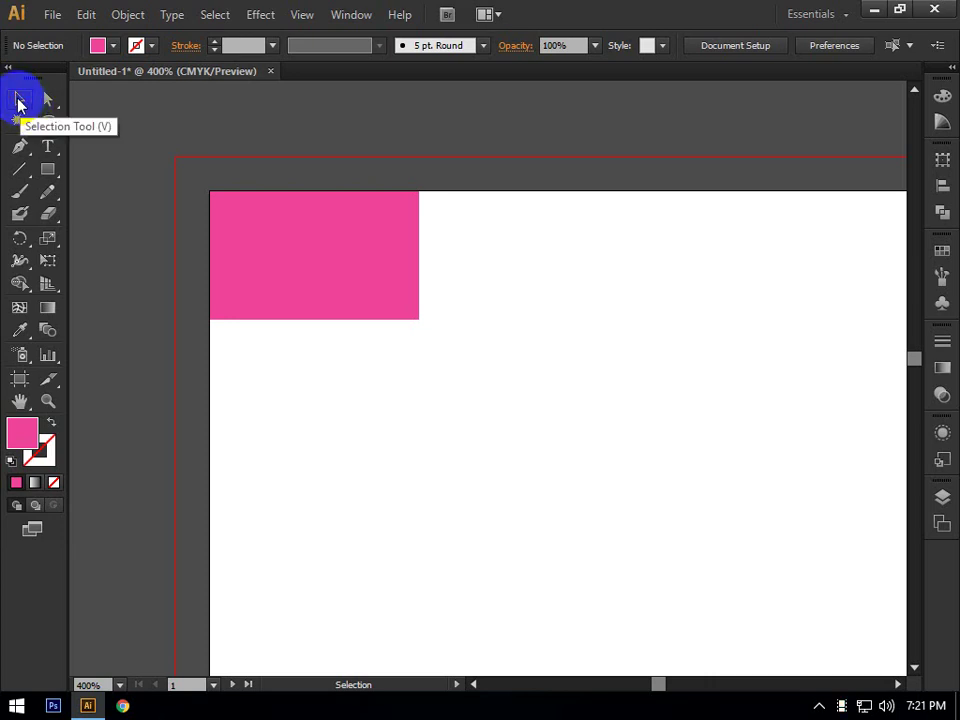
Drag the pink rectangle down and right so it sits slightly inset from the corner
{"action": "left_click", "coordinate": [340, 272]}
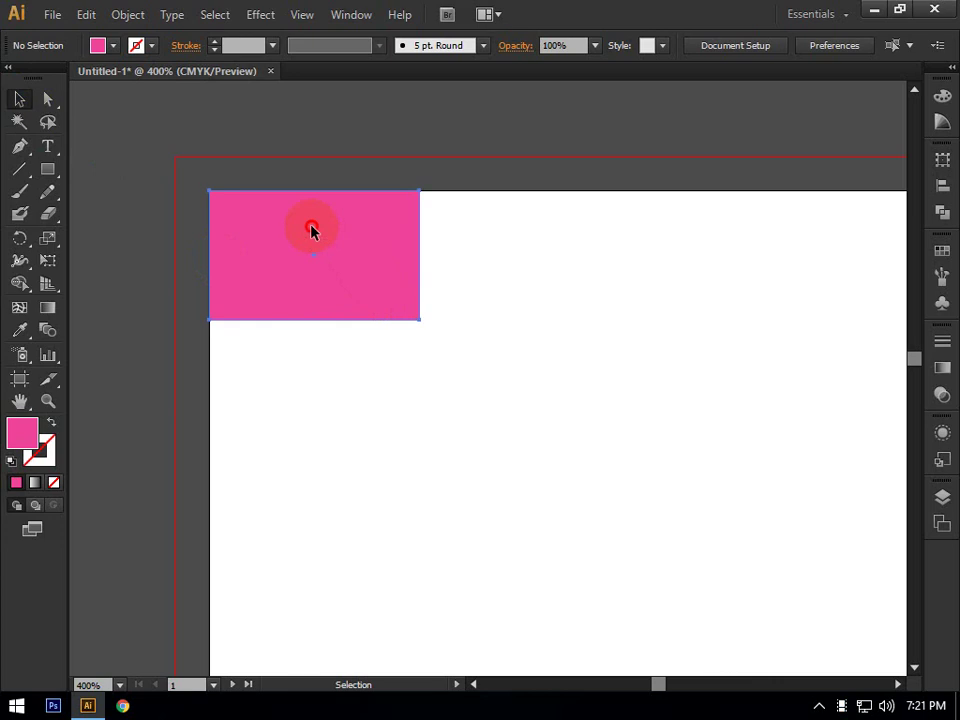
{"action": "left_click_drag", "start_coordinate": [309, 221], "coordinate": [348, 308]}
{"action": "left_click", "coordinate": [356, 249]}
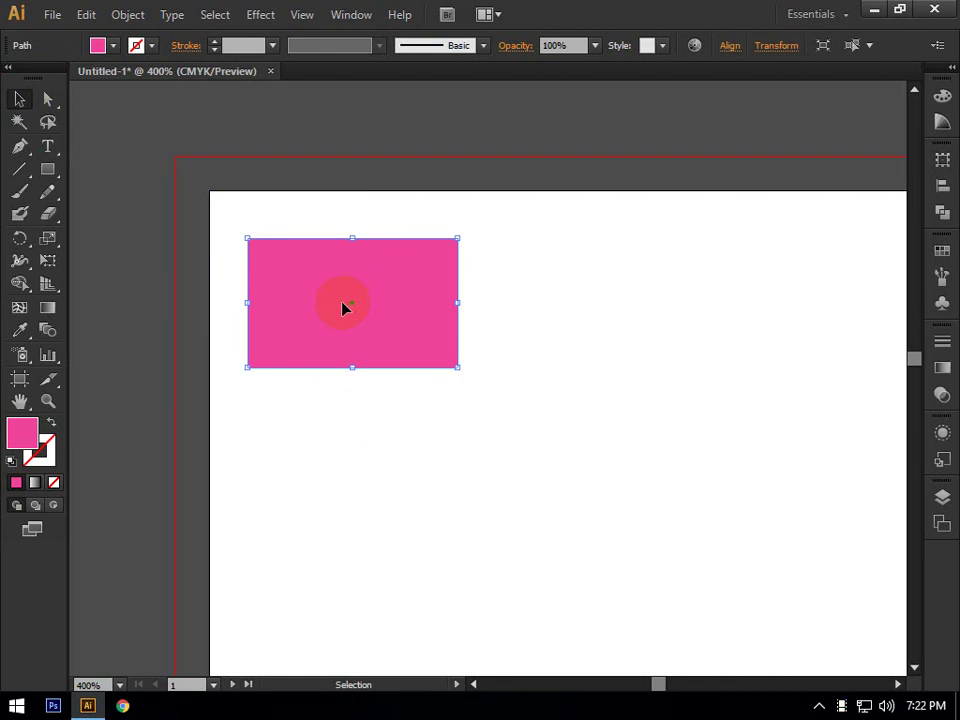
{"action": "left_click_drag", "start_coordinate": [344, 308], "coordinate": [322, 368]}
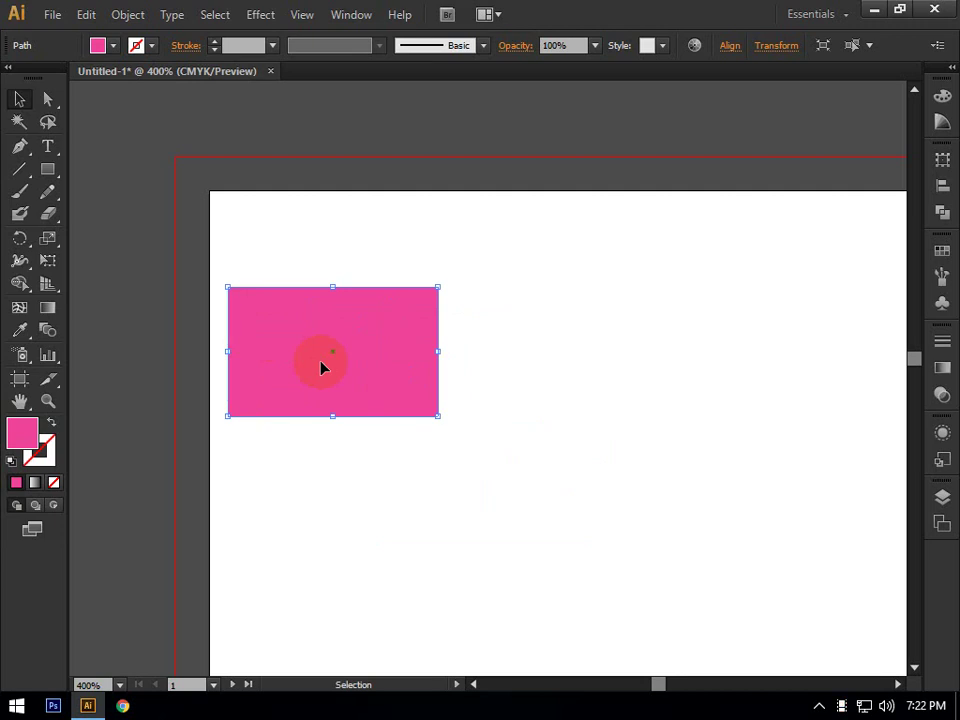
{"action": "left_click_drag", "start_coordinate": [321, 366], "coordinate": [361, 343]}
{"action": "left_click_drag", "start_coordinate": [328, 338], "coordinate": [284, 326]}
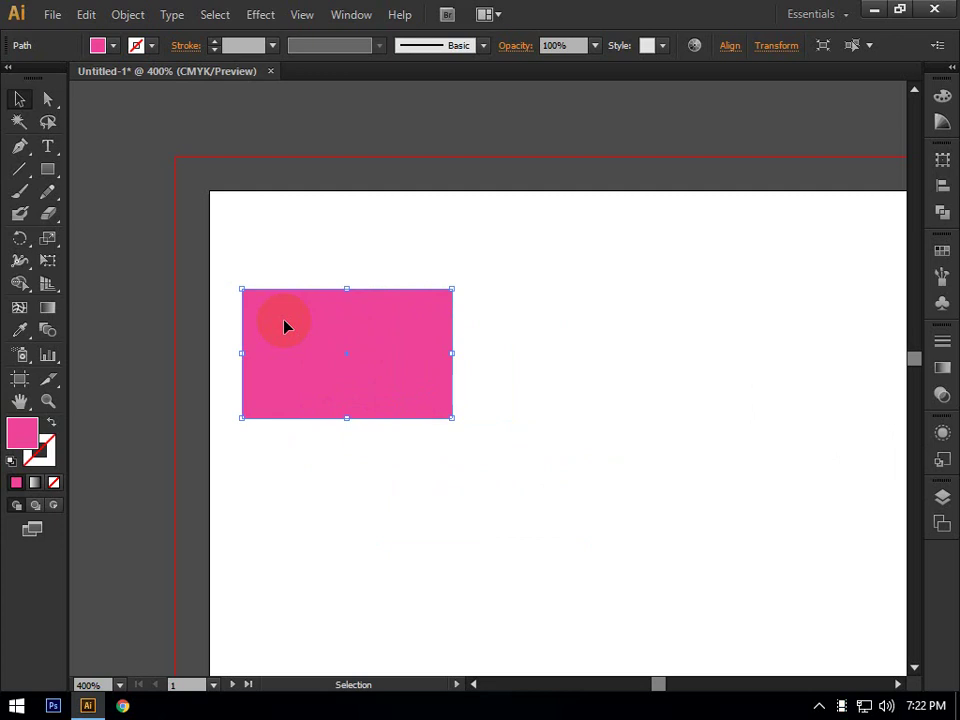
{"action": "left_click", "coordinate": [47, 101]}
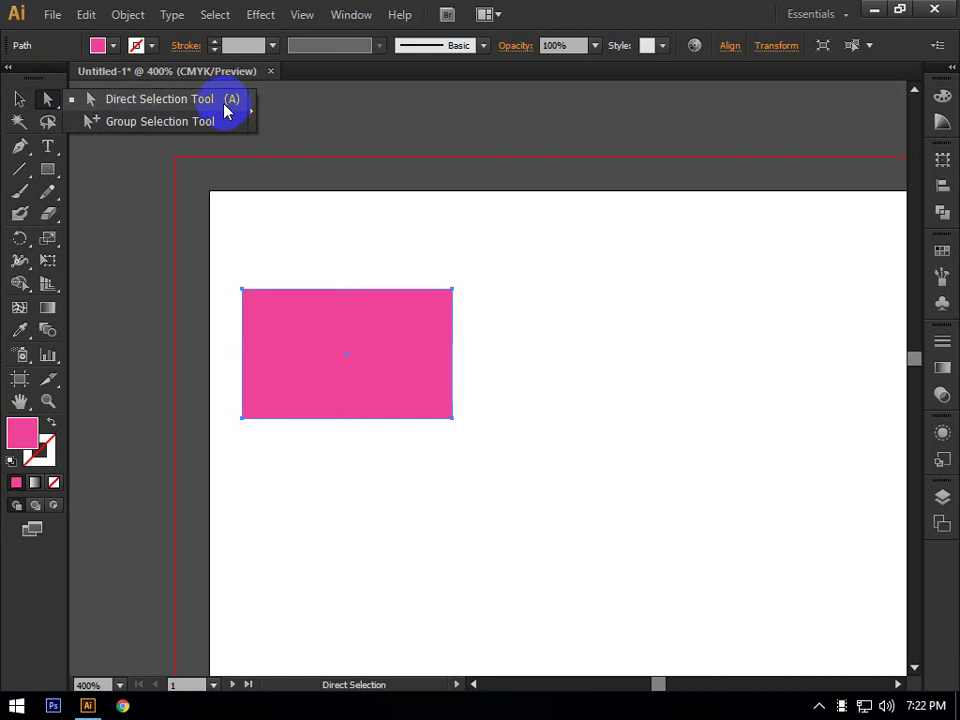
Switch to the Direct Selection Tool and zoom in on the pink rectangle
{"action": "left_click", "coordinate": [165, 110]}
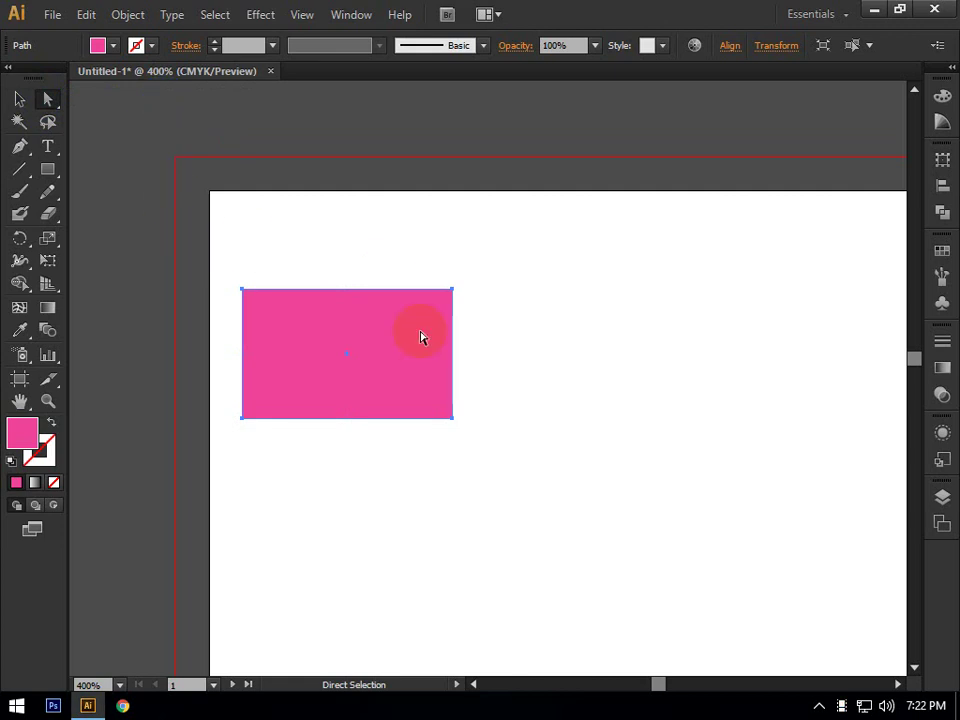
{"action": "left_click", "coordinate": [319, 321], "text": "ctrl"}
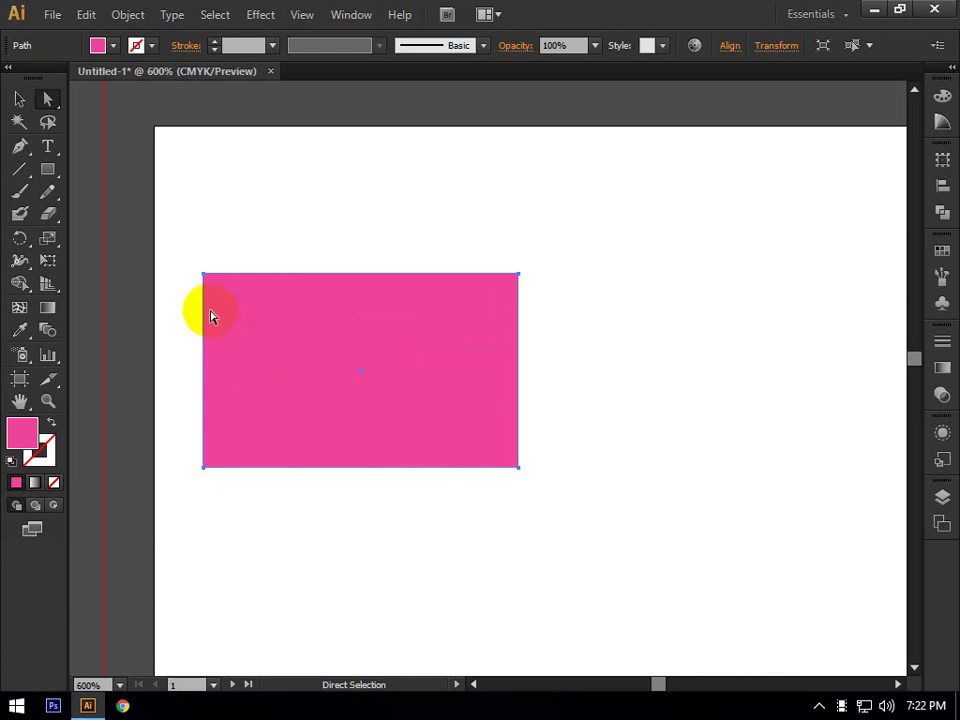
{"action": "left_click", "coordinate": [48, 101]}
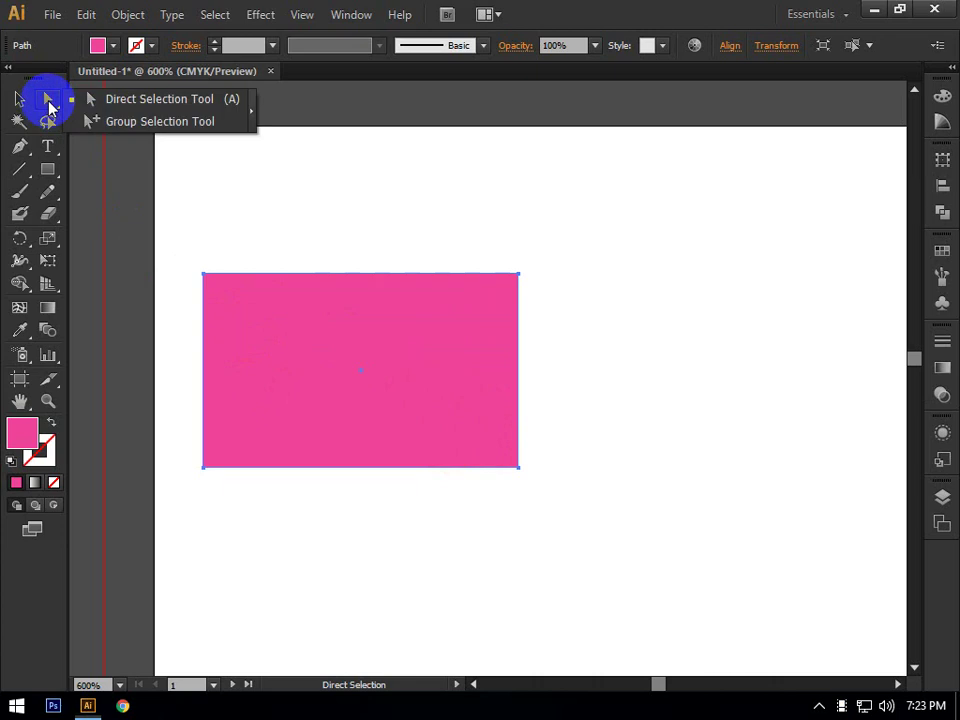
{"action": "left_click_drag", "start_coordinate": [48, 101], "coordinate": [167, 107]}
Reframe the view over the rectangle and deselect it with Direct Selection (A) active
{"action": "scroll", "coordinate": [171, 251], "scroll_direction": "up", "scroll_amount": 4}
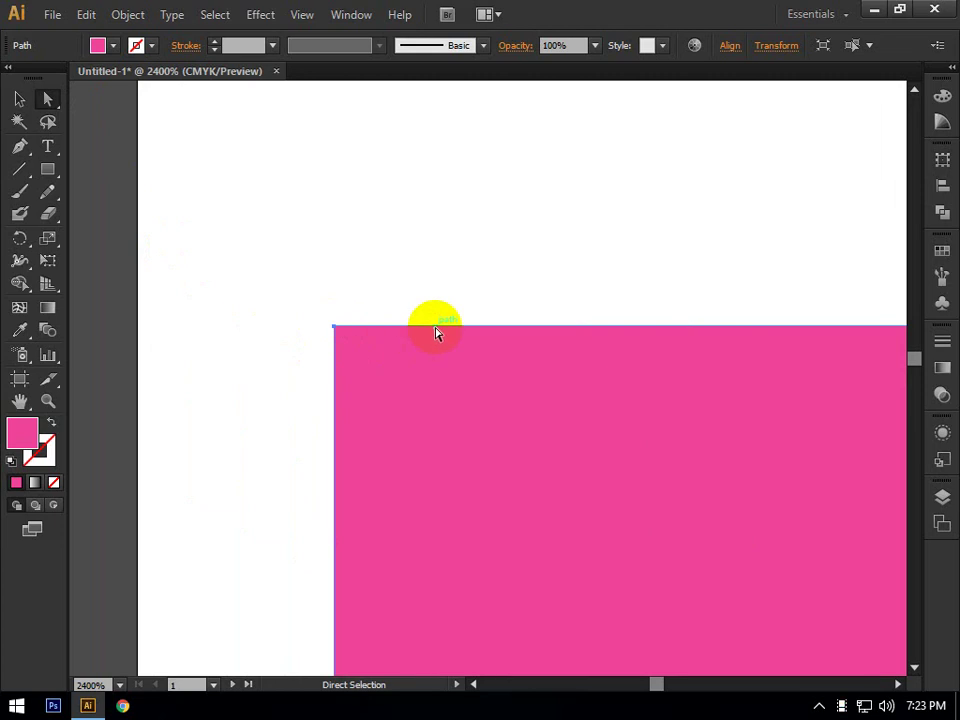
{"action": "scroll", "coordinate": [435, 330], "scroll_direction": "down", "scroll_amount": 2}
{"action": "left_click_drag", "start_coordinate": [435, 330], "coordinate": [182, 255]}
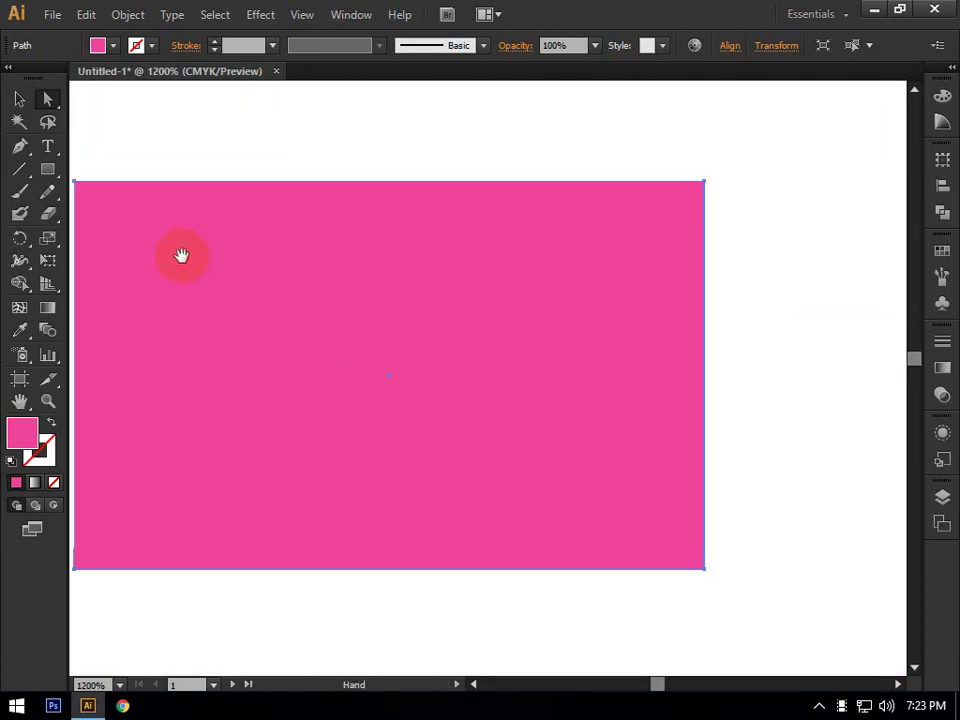
{"action": "scroll", "coordinate": [190, 258], "scroll_direction": "down", "scroll_amount": 1}
{"action": "scroll", "coordinate": [191, 246], "scroll_direction": "up", "scroll_amount": 2}
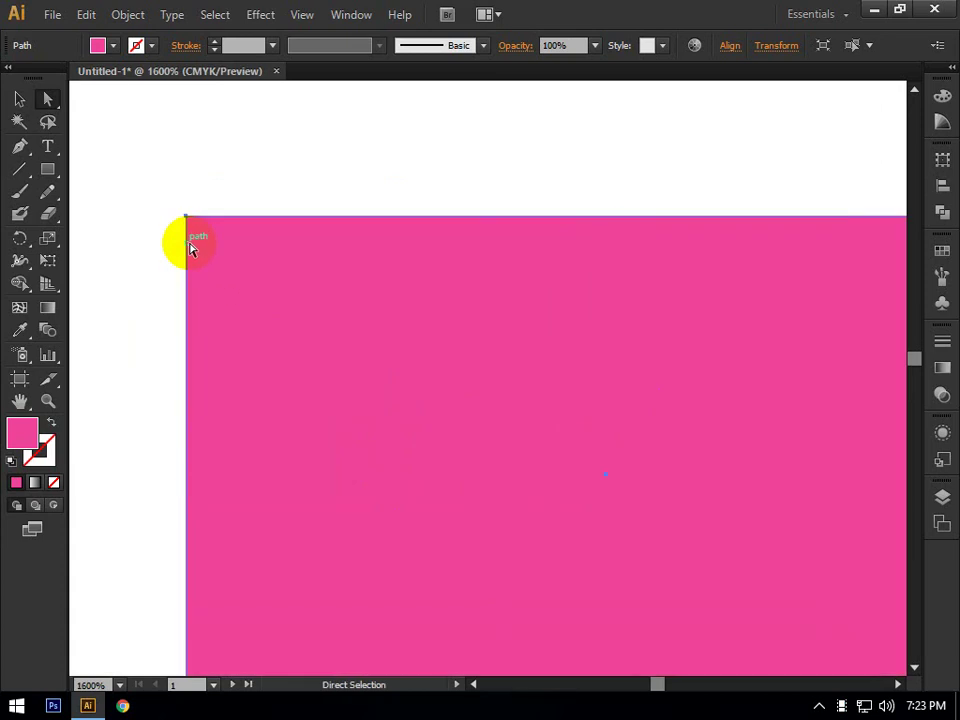
{"action": "scroll", "coordinate": [193, 248], "scroll_direction": "down", "scroll_amount": 2}
{"action": "scroll", "coordinate": [193, 248], "scroll_direction": "down", "scroll_amount": 1}
{"action": "key", "text": "a"}
{"action": "left_click", "coordinate": [505, 440]}
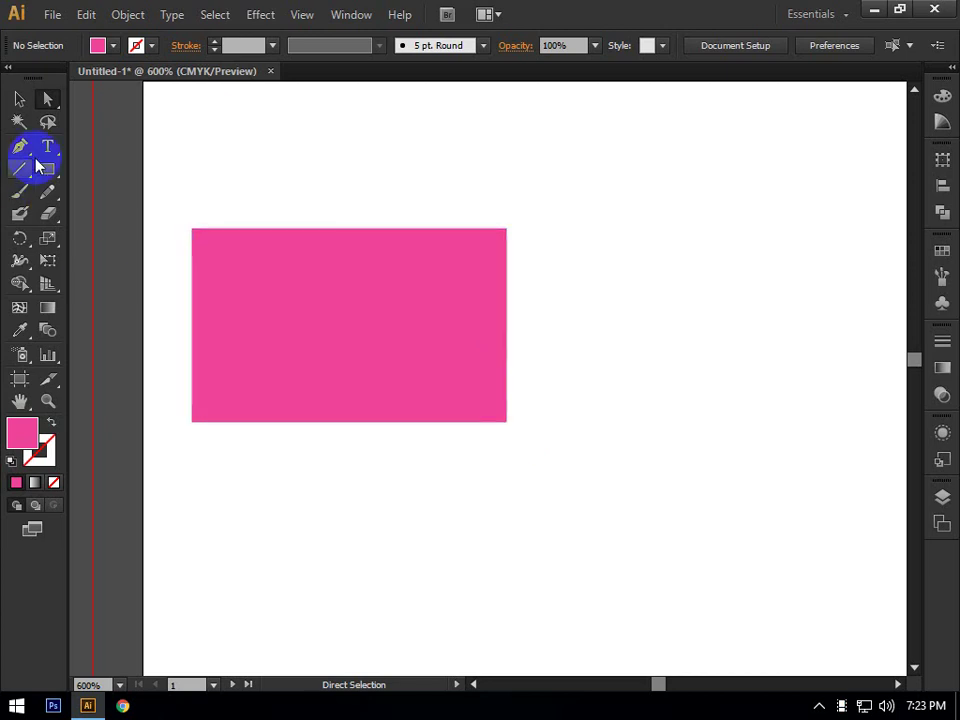
Drag the rectangle's four anchors, pushing the bottom-left inward to form an arrowhead
{"action": "left_click", "coordinate": [509, 426]}
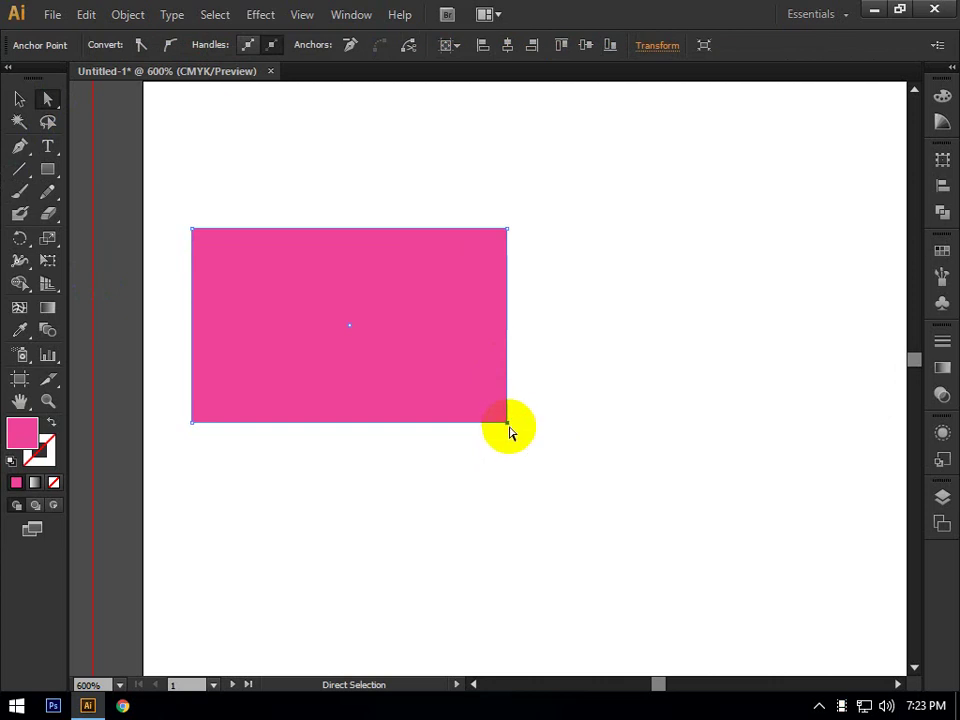
{"action": "left_click_drag", "start_coordinate": [507, 428], "coordinate": [507, 427]}
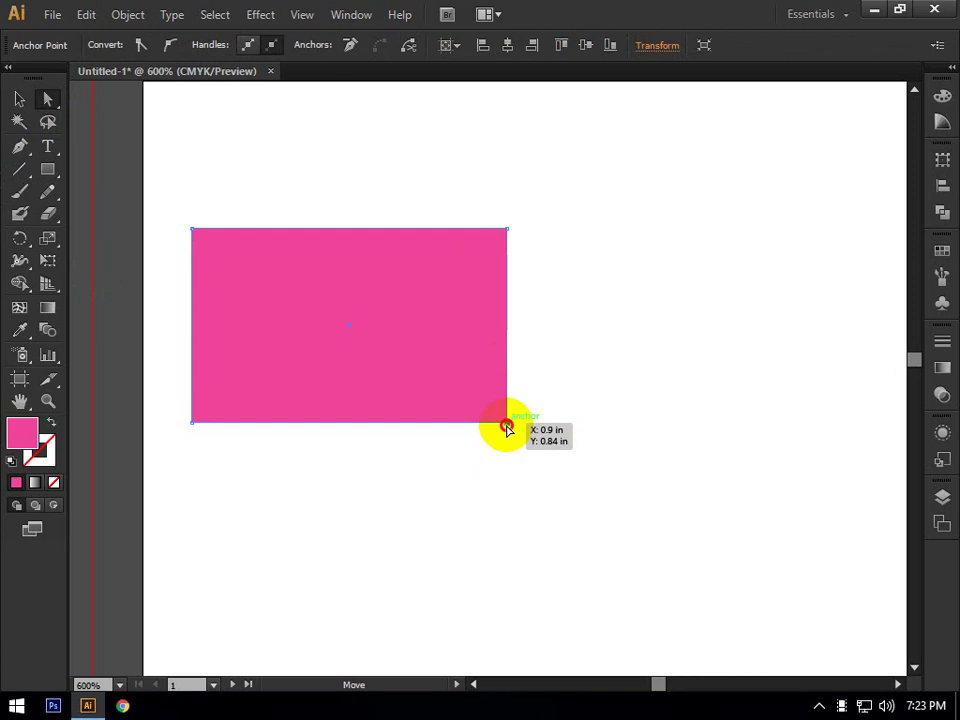
{"action": "left_click_drag", "start_coordinate": [507, 428], "coordinate": [463, 453]}
{"action": "left_click_drag", "start_coordinate": [508, 231], "coordinate": [666, 225]}
{"action": "left_click_drag", "start_coordinate": [191, 230], "coordinate": [205, 146]}
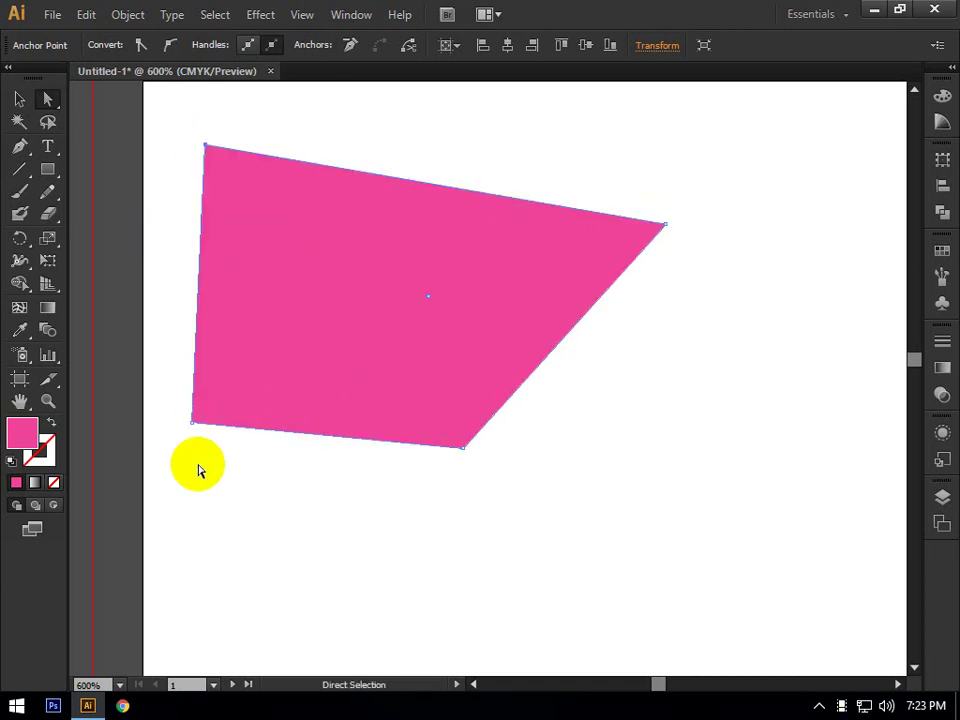
{"action": "left_click_drag", "start_coordinate": [193, 426], "coordinate": [458, 252]}
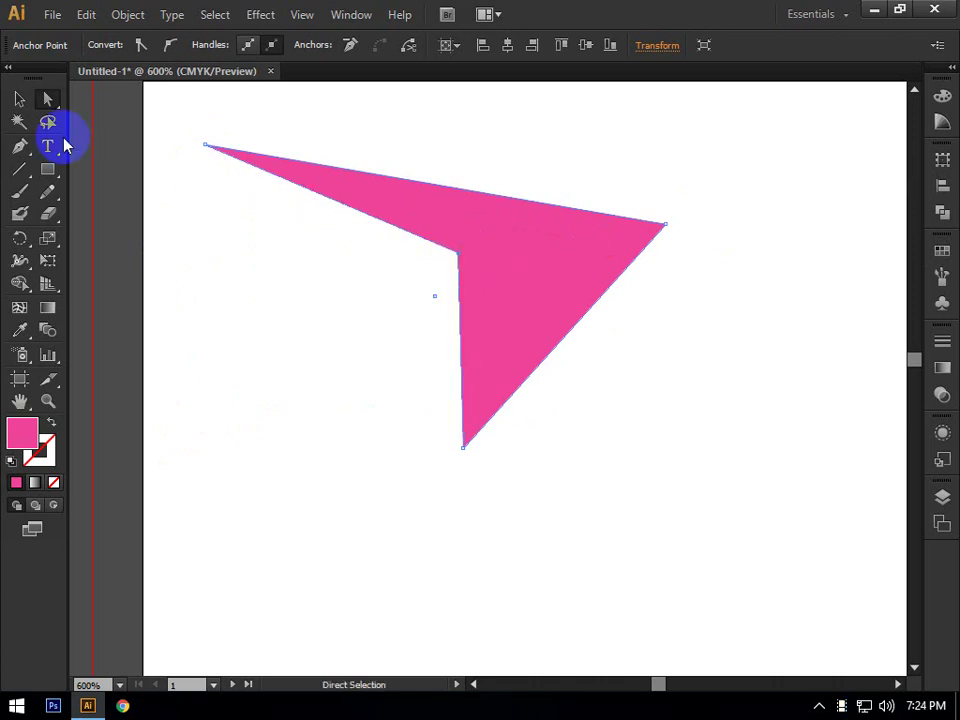
Select the whole pink arrowhead and nudge it slightly lower
{"action": "left_click", "coordinate": [47, 98]}
{"action": "left_click_drag", "start_coordinate": [52, 100], "coordinate": [110, 125]}
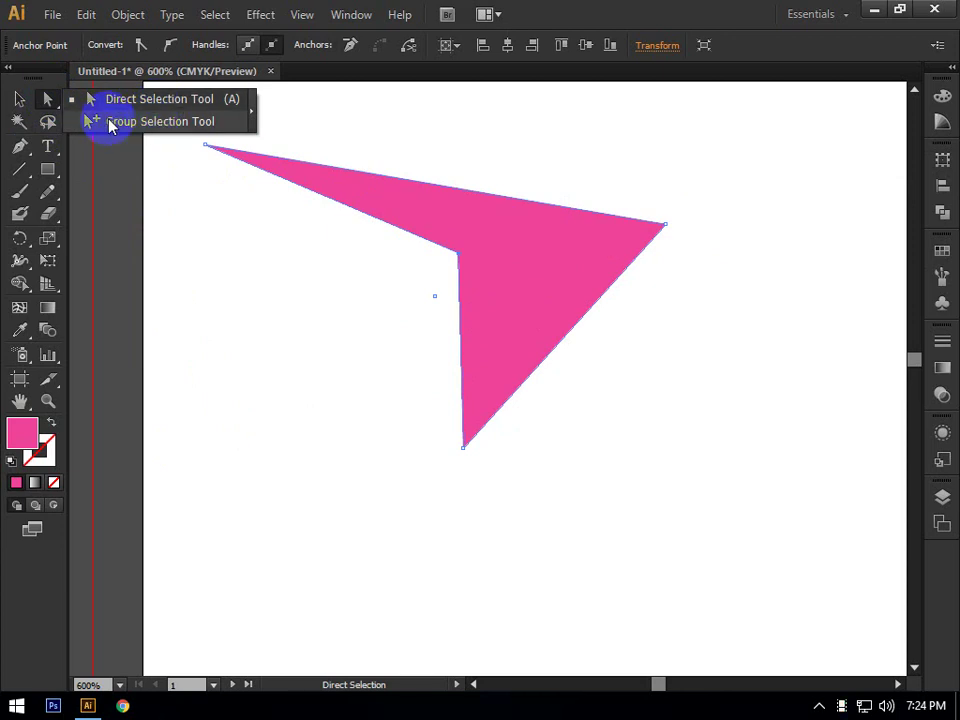
{"action": "left_click", "coordinate": [450, 250]}
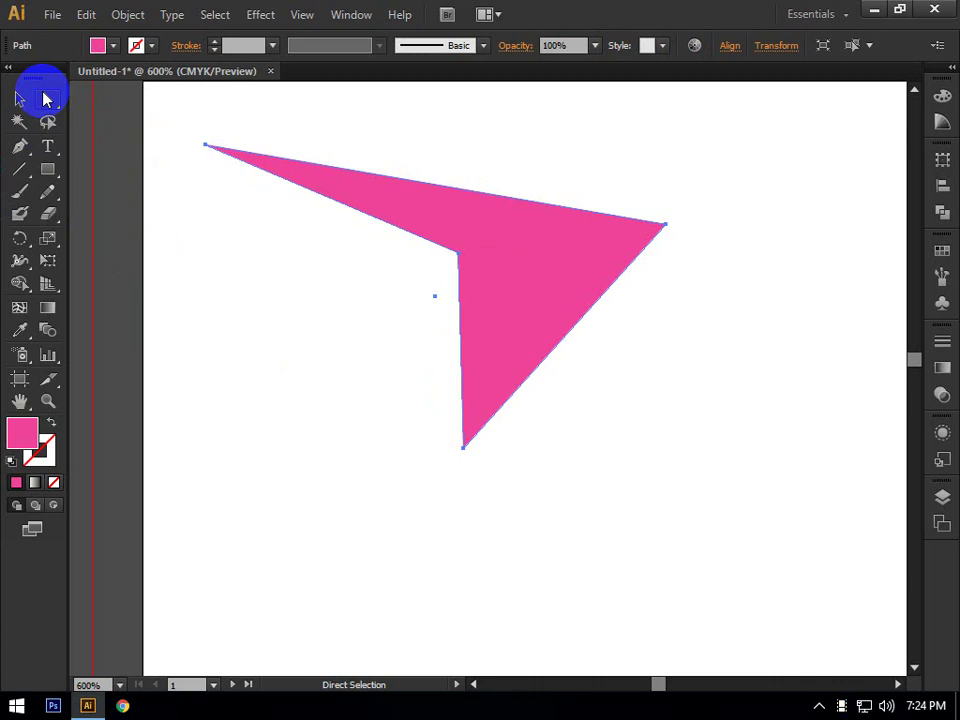
{"action": "left_click", "coordinate": [311, 198]}
{"action": "left_click_drag", "start_coordinate": [503, 257], "coordinate": [502, 277]}
{"action": "left_click", "coordinate": [48, 99]}
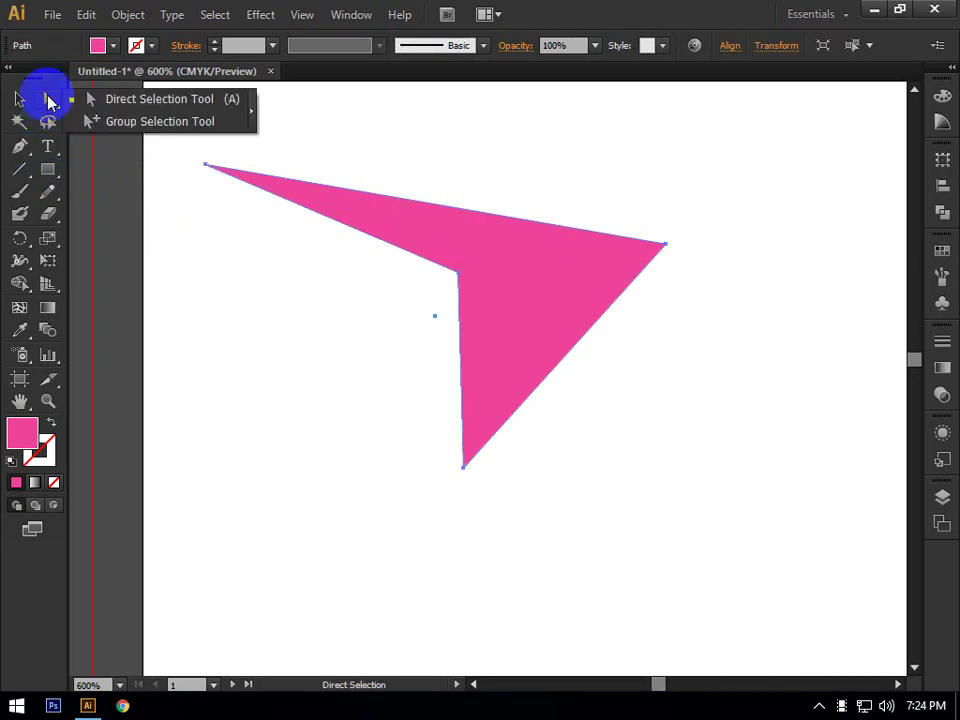
{"action": "left_click_drag", "start_coordinate": [50, 100], "coordinate": [128, 132]}
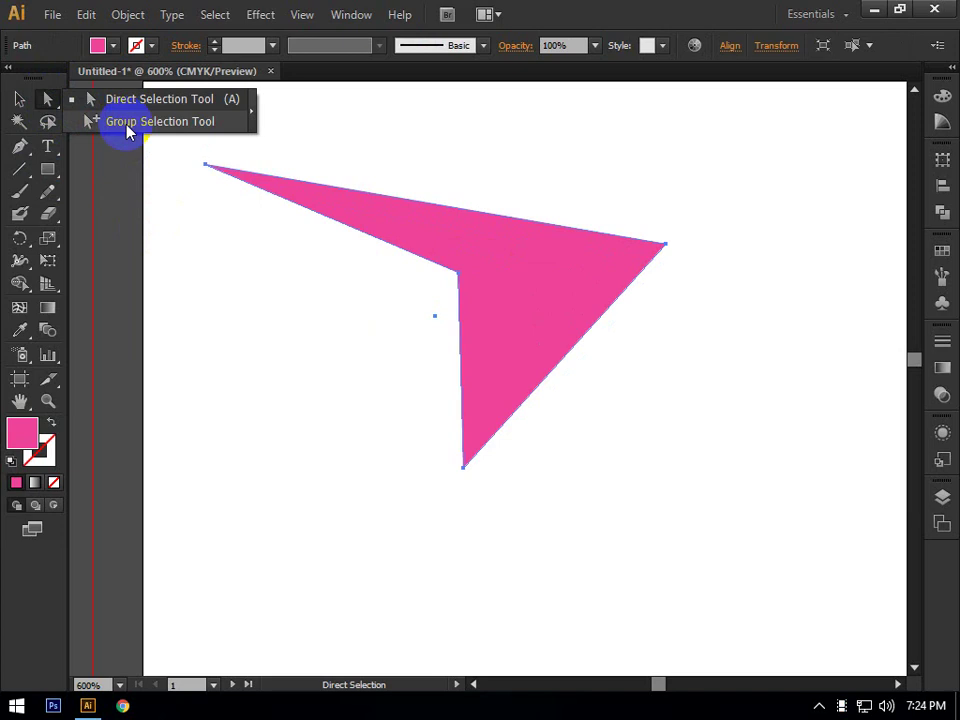
{"action": "left_click_drag", "start_coordinate": [128, 132], "coordinate": [21, 100]}
Type 'as,jdfhvalsjdh' below the arrow, move it lower, and create outlines
{"action": "left_click", "coordinate": [19, 99]}
{"action": "left_click", "coordinate": [50, 146]}
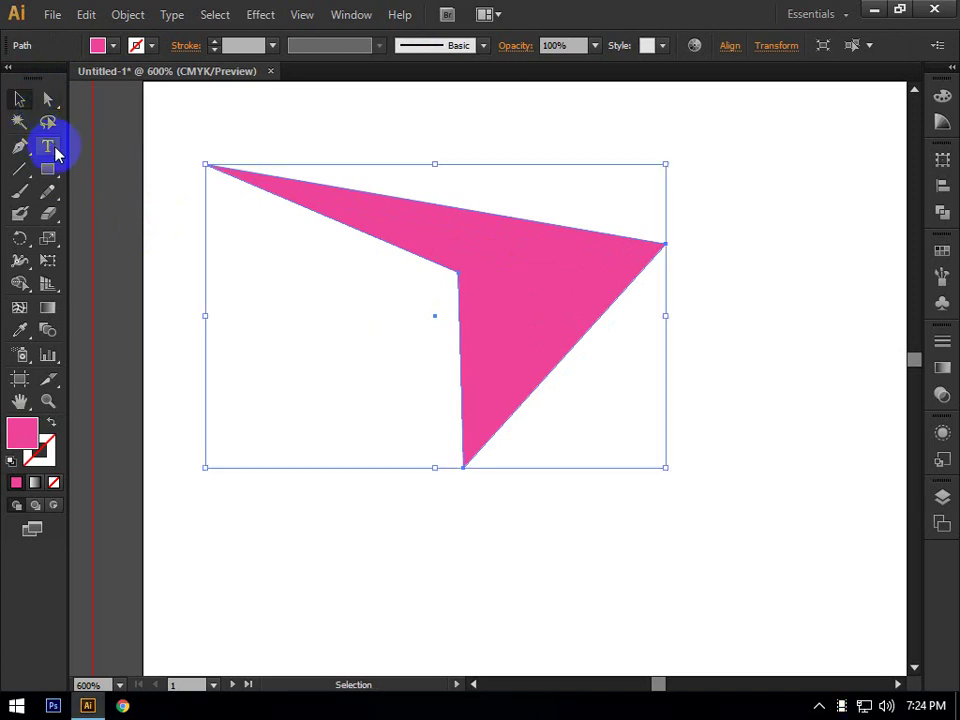
{"action": "left_click", "coordinate": [251, 435]}
{"action": "type", "text": "as,jdfhvalsjdh"}
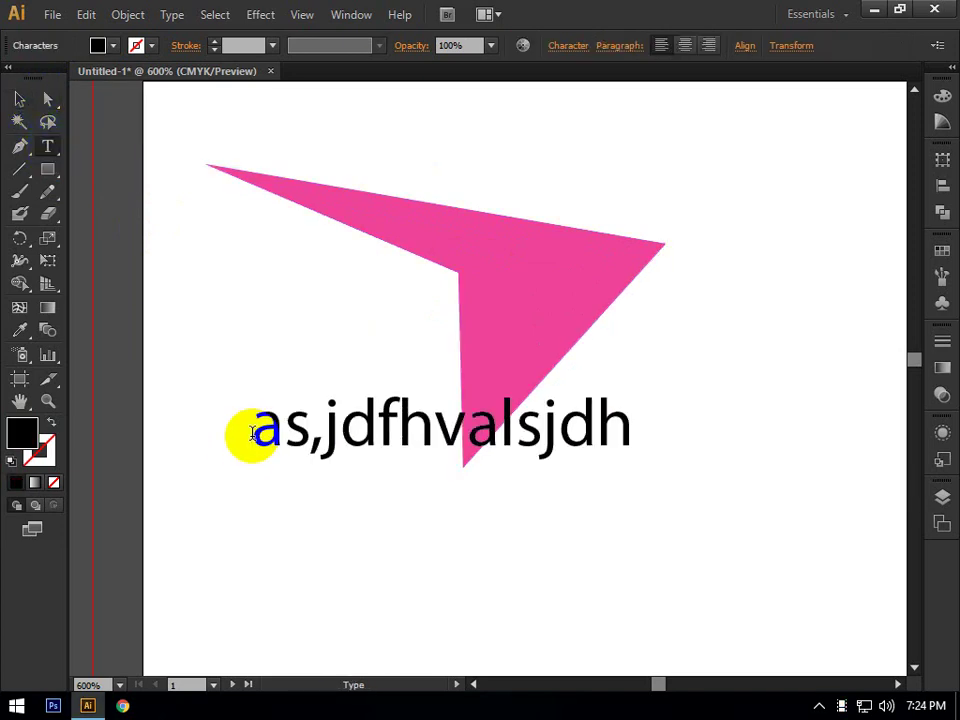
{"action": "left_click", "coordinate": [18, 150]}
{"action": "left_click", "coordinate": [19, 99]}
{"action": "left_click_drag", "start_coordinate": [253, 401], "coordinate": [356, 561]}
{"action": "right_click", "coordinate": [363, 567]}
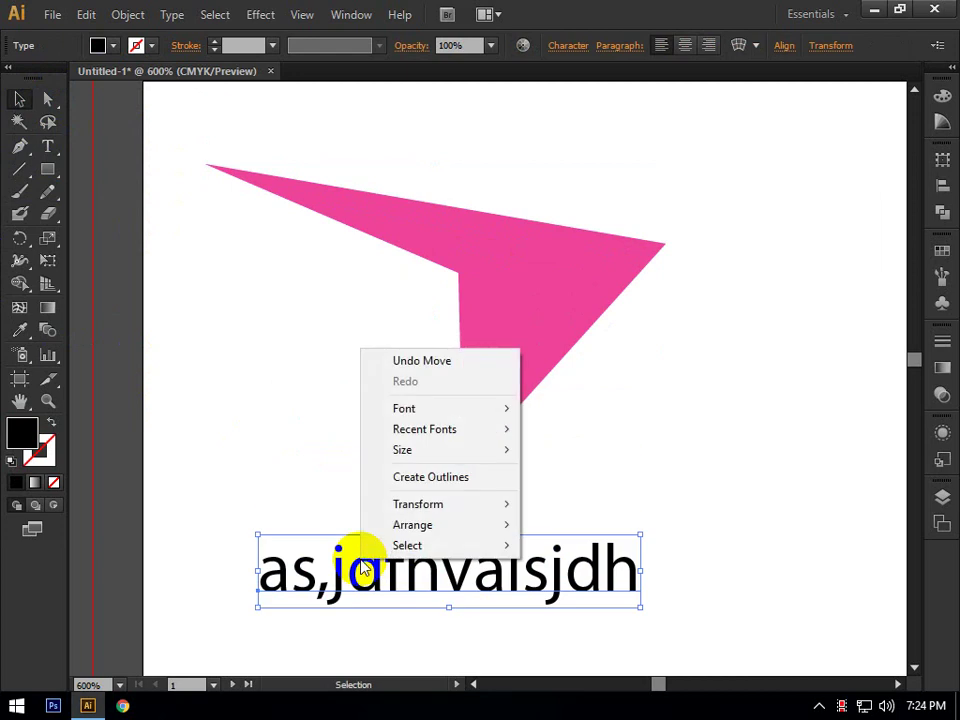
{"action": "left_click", "coordinate": [428, 479]}
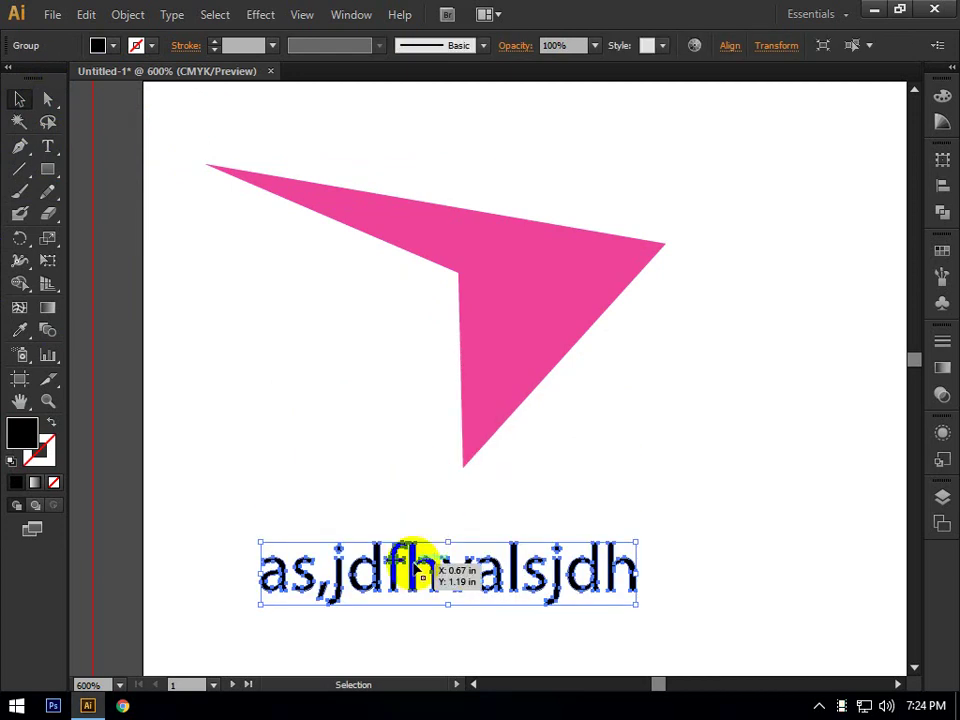
Duplicate the outlined text line underneath and group the two lines
{"action": "left_click_drag", "start_coordinate": [414, 561], "coordinate": [362, 439]}
{"action": "left_click", "coordinate": [339, 531]}
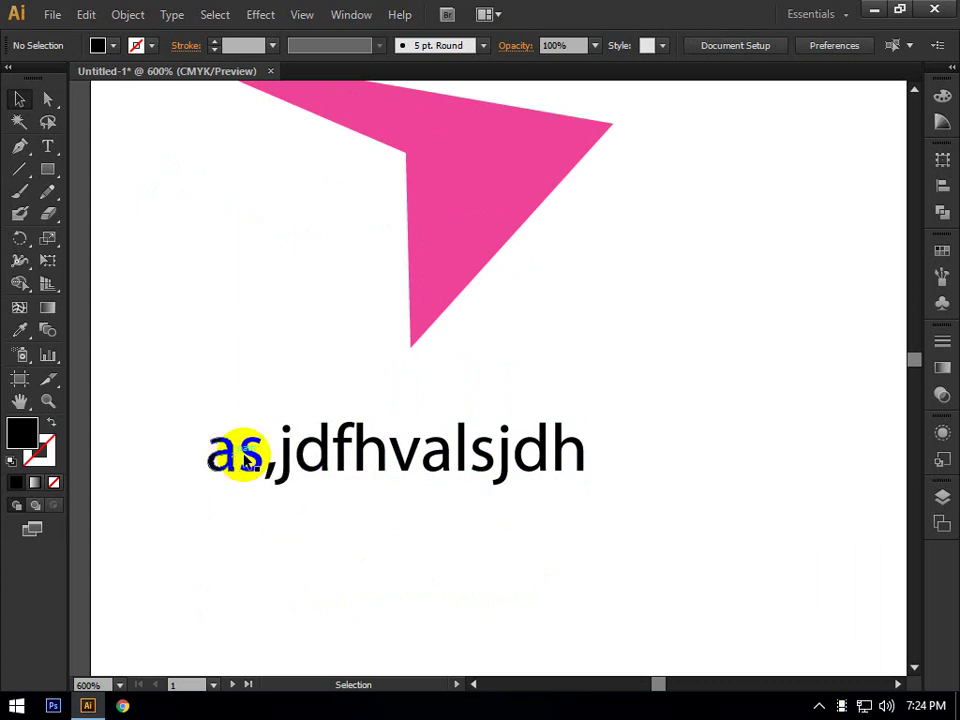
{"action": "left_click", "coordinate": [343, 462]}
{"action": "left_click_drag", "start_coordinate": [343, 462], "coordinate": [343, 543]}
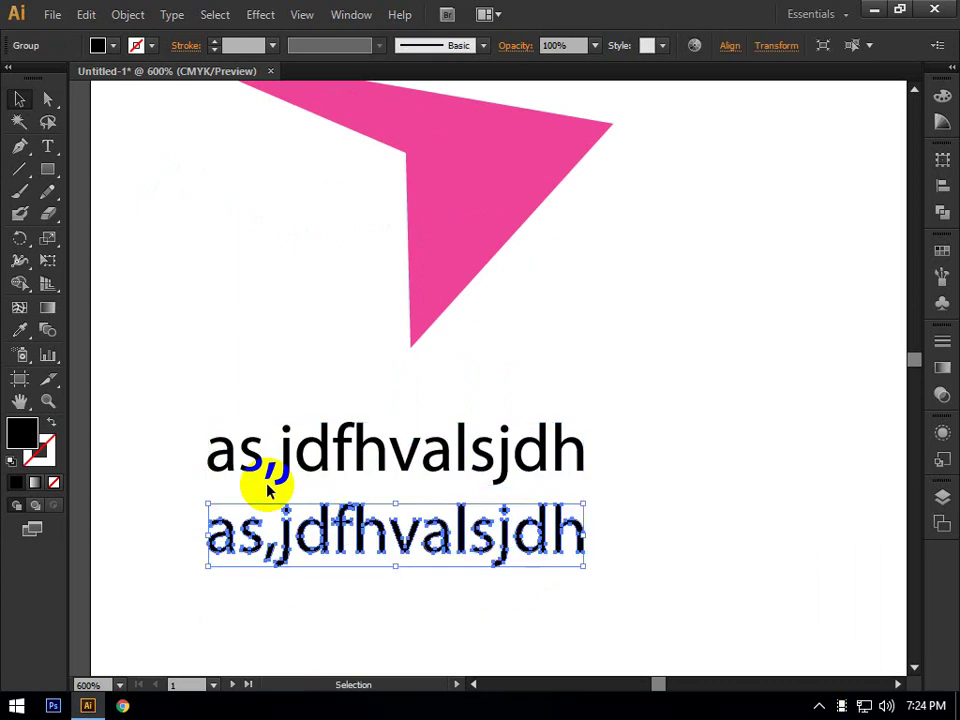
{"action": "left_click_drag", "start_coordinate": [195, 425], "coordinate": [499, 555]}
{"action": "right_click", "coordinate": [506, 451]}
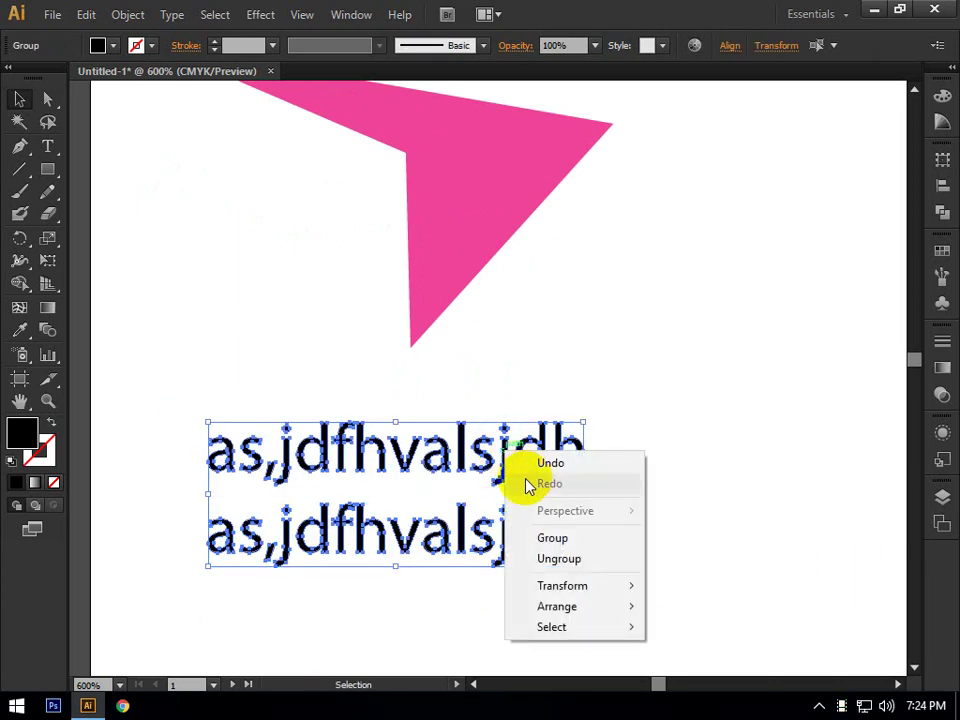
{"action": "left_click", "coordinate": [552, 538]}
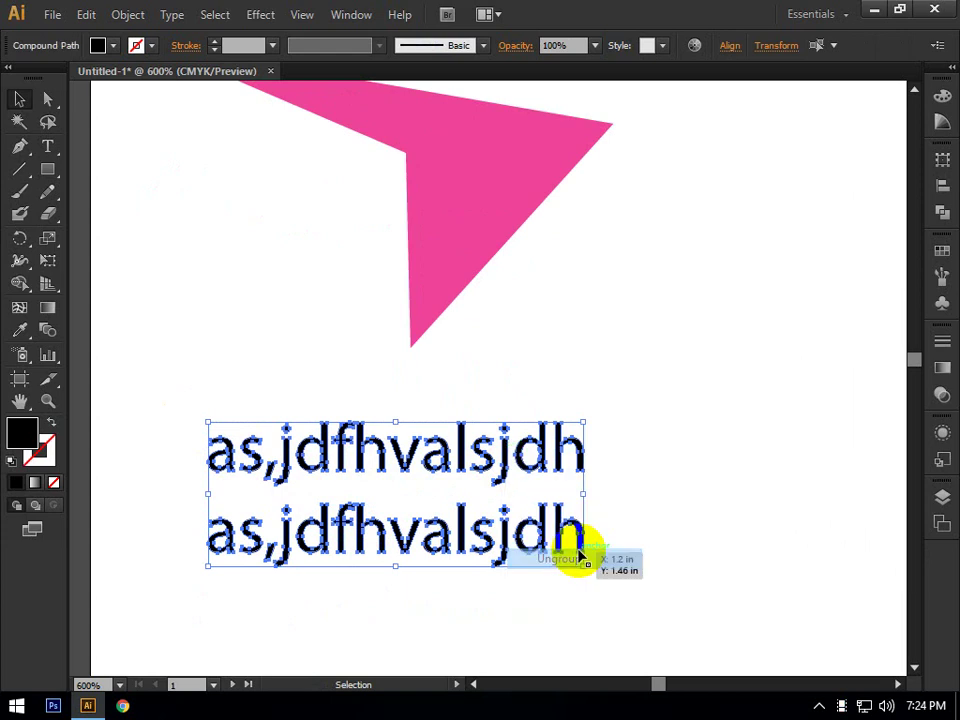
{"action": "left_click", "coordinate": [564, 497]}
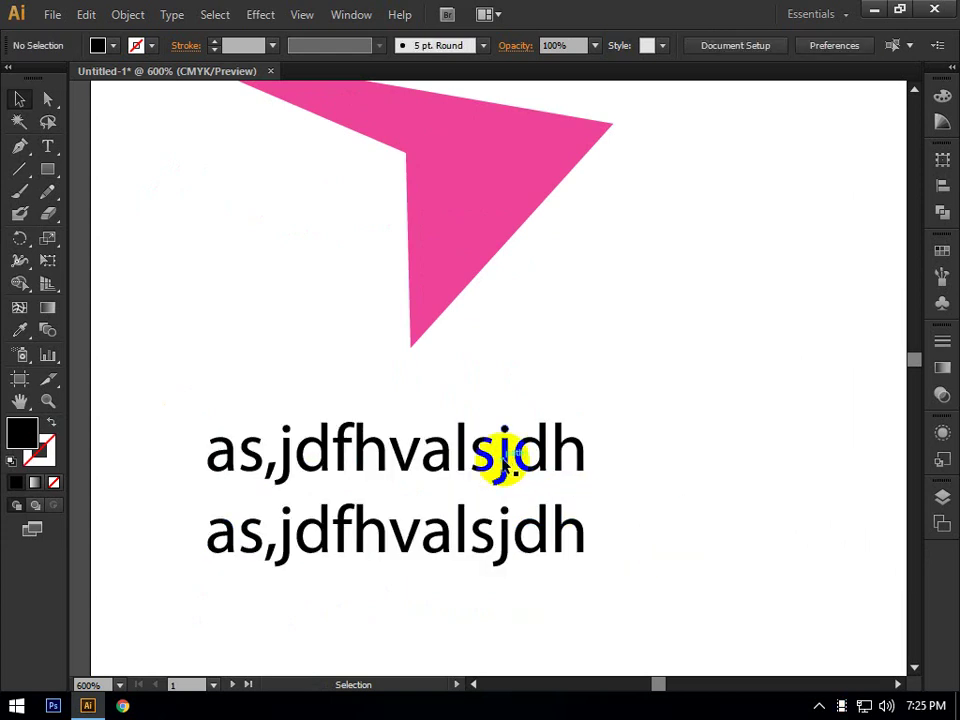
Try selecting individual outlined letters and lines, undoing the stray letter moves
{"action": "left_click_drag", "start_coordinate": [499, 456], "coordinate": [497, 410]}
{"action": "left_click", "coordinate": [246, 392]}
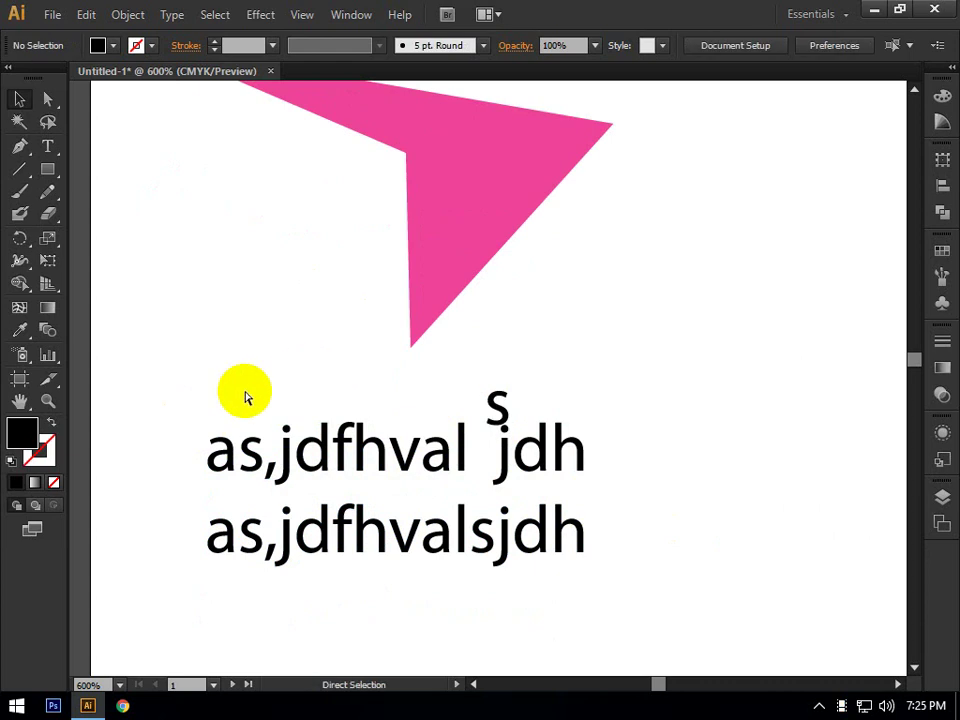
{"action": "key", "text": "ctrl+z"}
{"action": "left_click_drag", "start_coordinate": [150, 392], "coordinate": [654, 615]}
{"action": "right_click", "coordinate": [557, 493]}
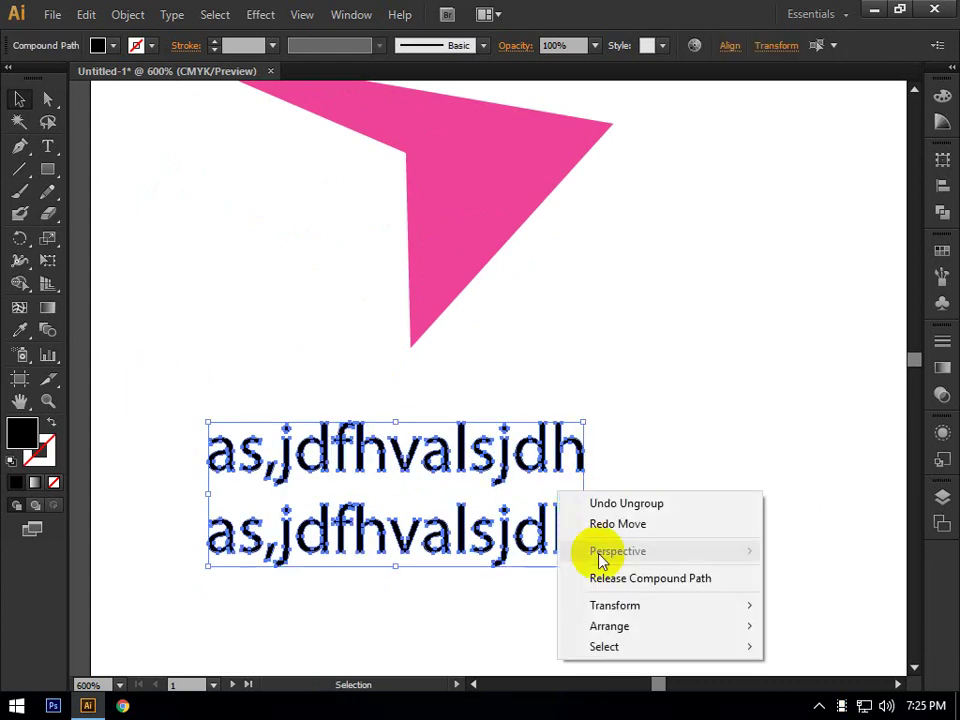
{"action": "left_click", "coordinate": [463, 407]}
{"action": "left_click", "coordinate": [458, 440]}
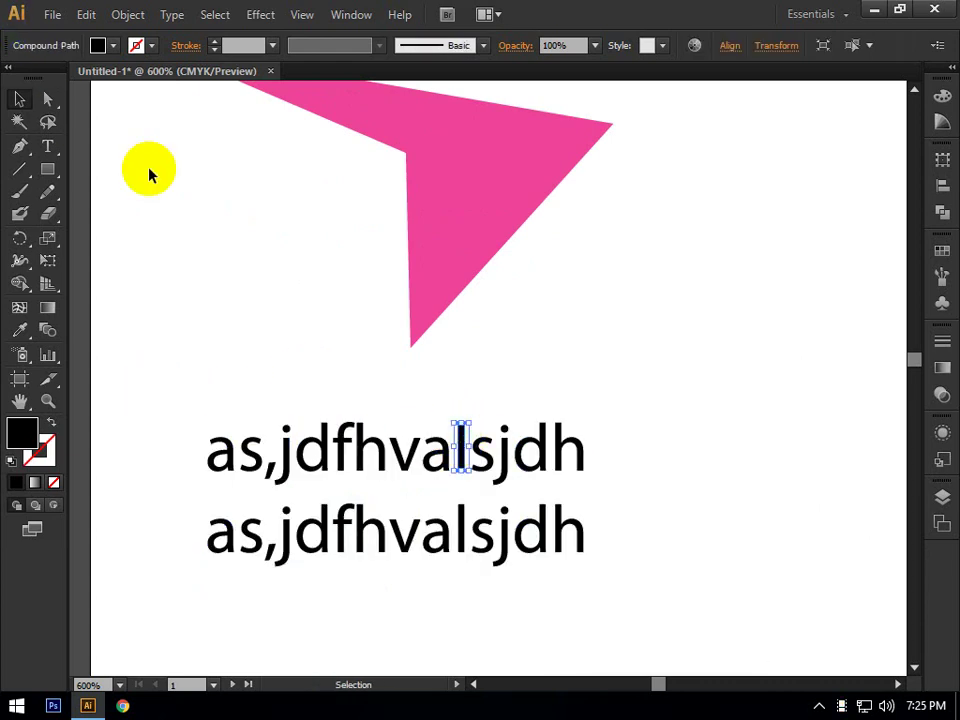
{"action": "left_click", "coordinate": [146, 343]}
{"action": "left_click_drag", "start_coordinate": [141, 390], "coordinate": [626, 463]}
{"action": "right_click", "coordinate": [484, 440]}
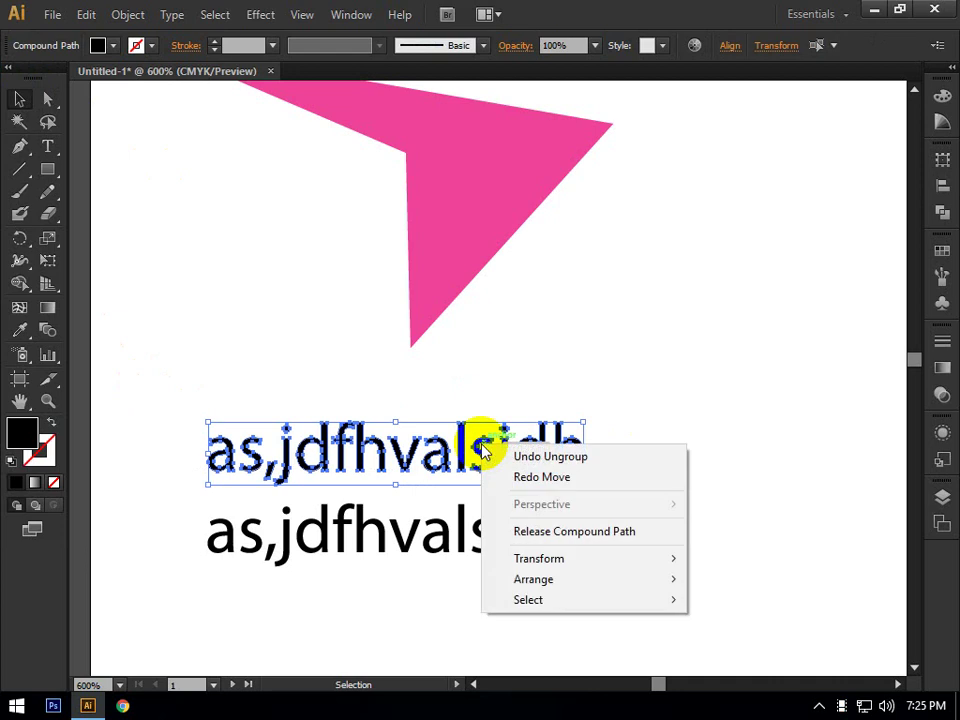
{"action": "left_click", "coordinate": [433, 450]}
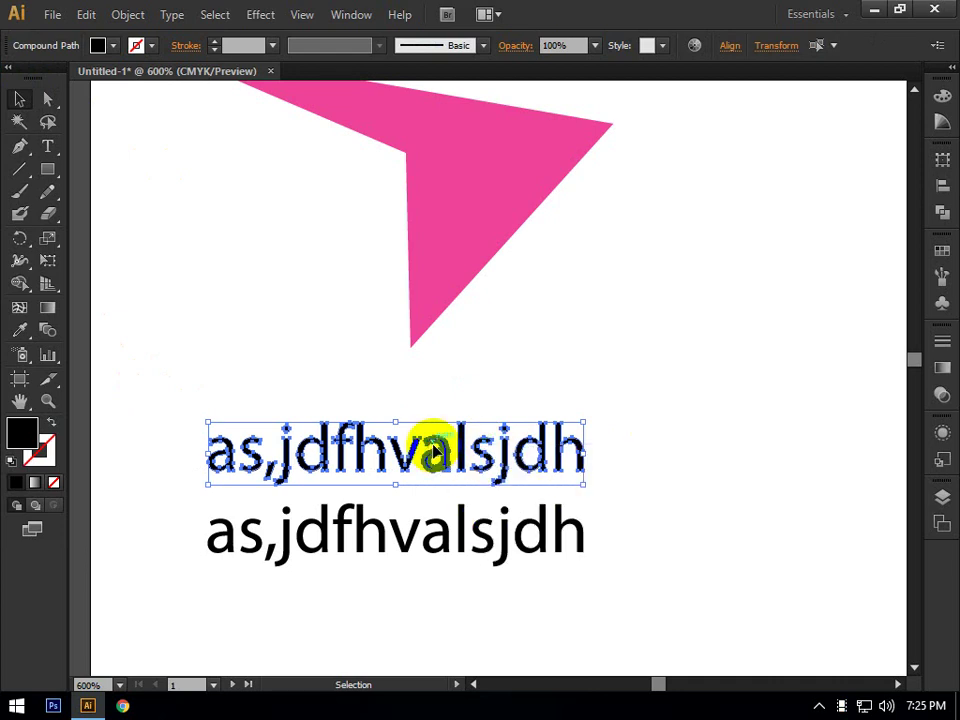
{"action": "key", "text": "ctrl+z"}
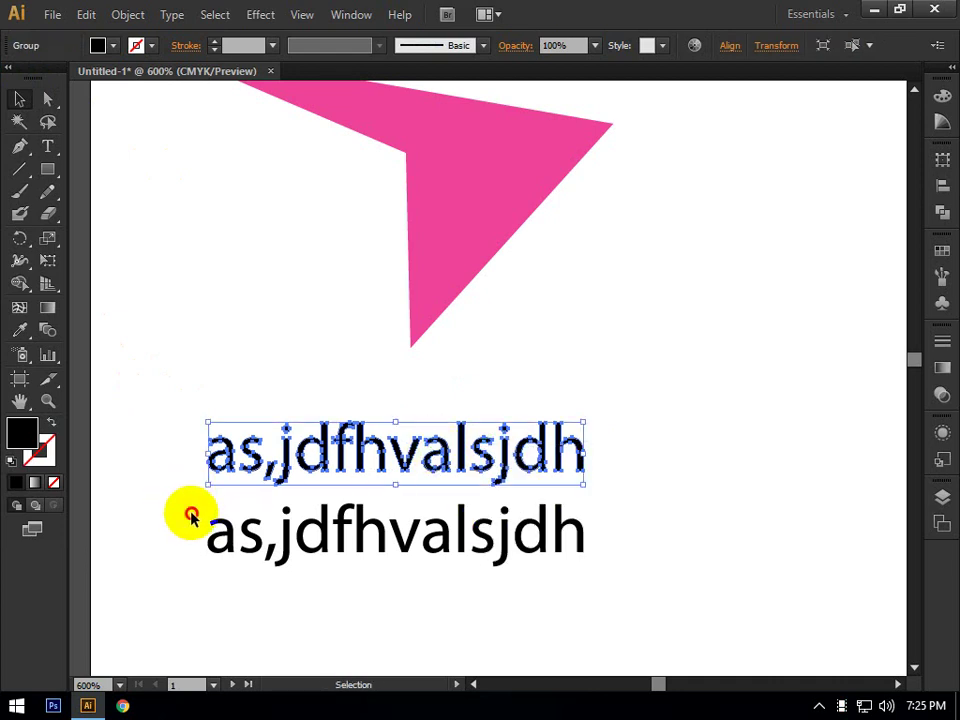
Select both outlined text lines and shift them right beneath the arrowhead's tip
{"action": "left_click", "coordinate": [215, 525]}
{"action": "key", "text": "a"}
{"action": "key", "text": "v"}
{"action": "left_click_drag", "start_coordinate": [773, 583], "coordinate": [156, 407]}
{"action": "key", "text": "a"}
{"action": "key", "text": "v"}
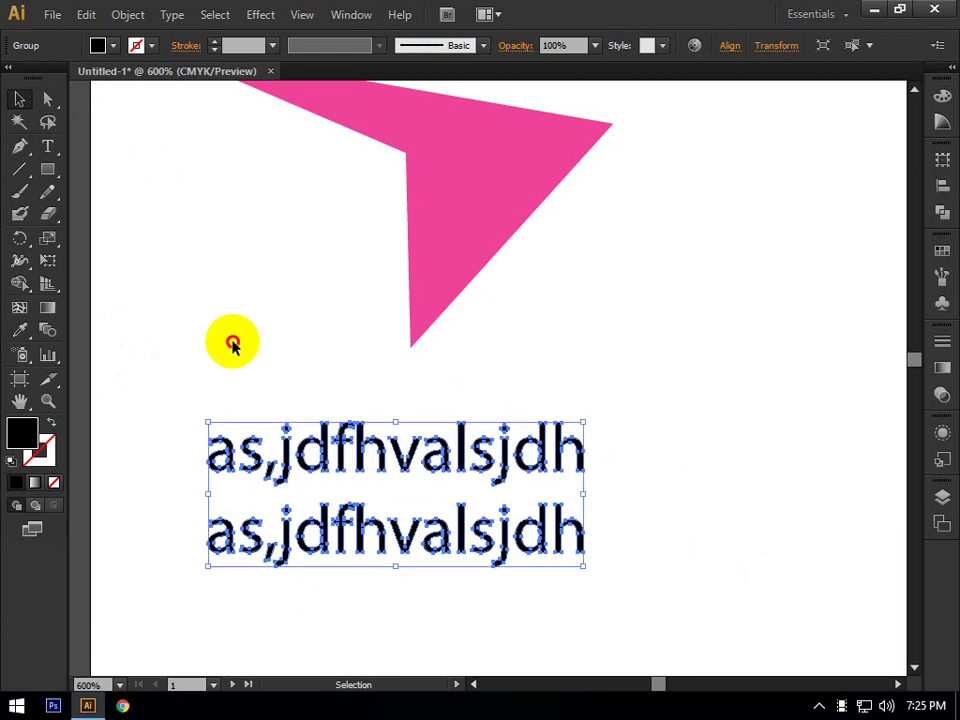
{"action": "left_click", "coordinate": [231, 343]}
{"action": "mouse_move", "coordinate": [354, 439]}
{"action": "left_mouse_down"}
{"action": "mouse_move", "coordinate": [475, 418]}
{"action": "mouse_move", "coordinate": [343, 439]}
{"action": "left_mouse_up"}
{"action": "left_click", "coordinate": [283, 400]}
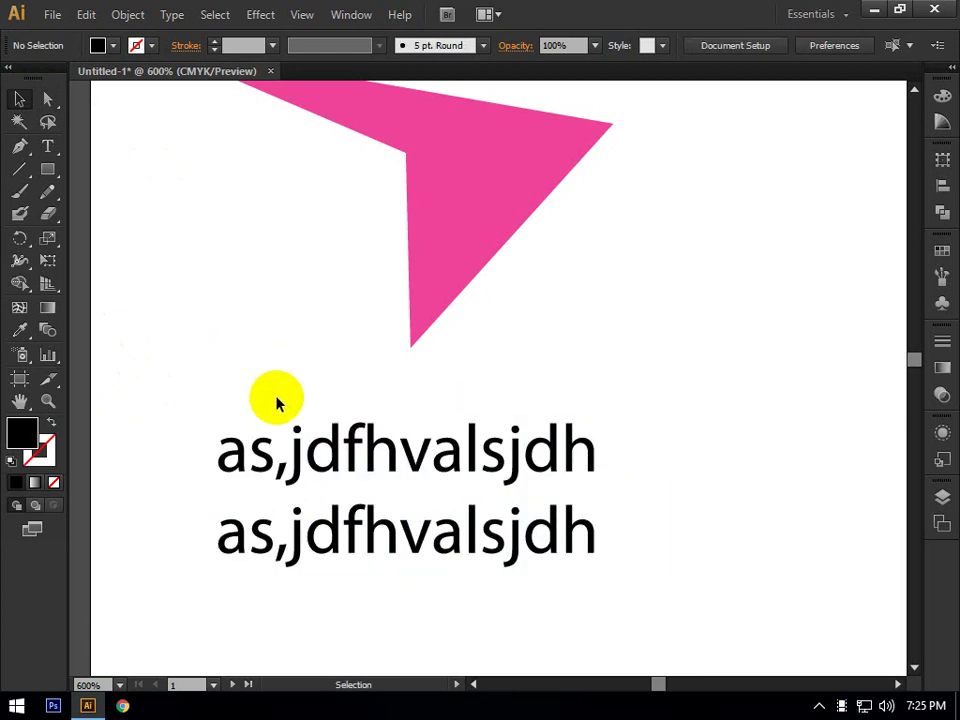
{"action": "left_click_drag", "start_coordinate": [262, 457], "coordinate": [375, 442]}
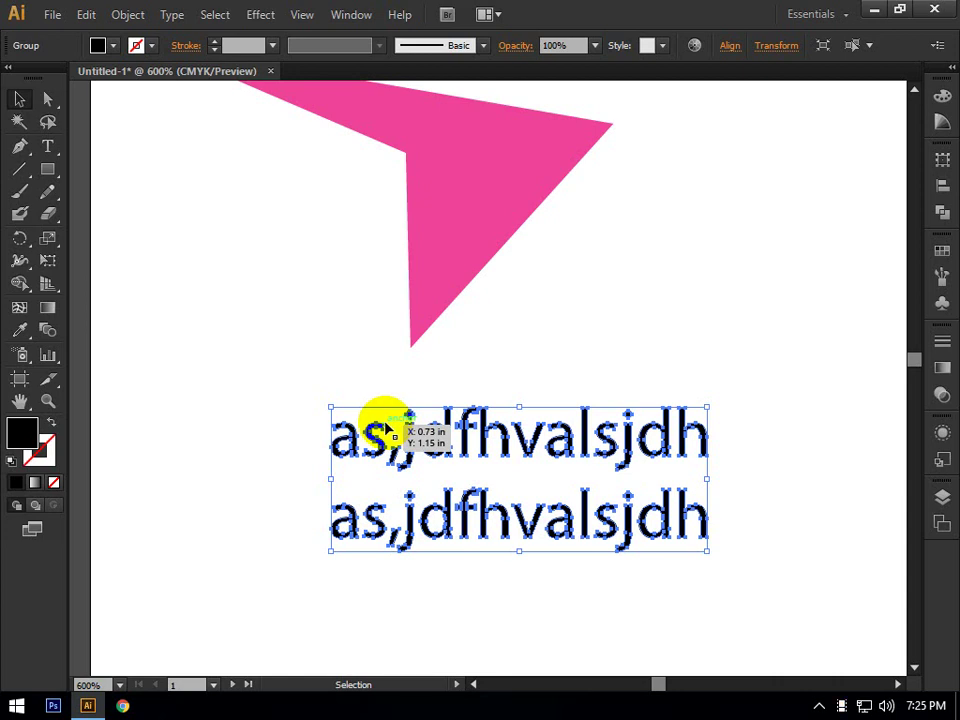
{"action": "left_click", "coordinate": [238, 296]}
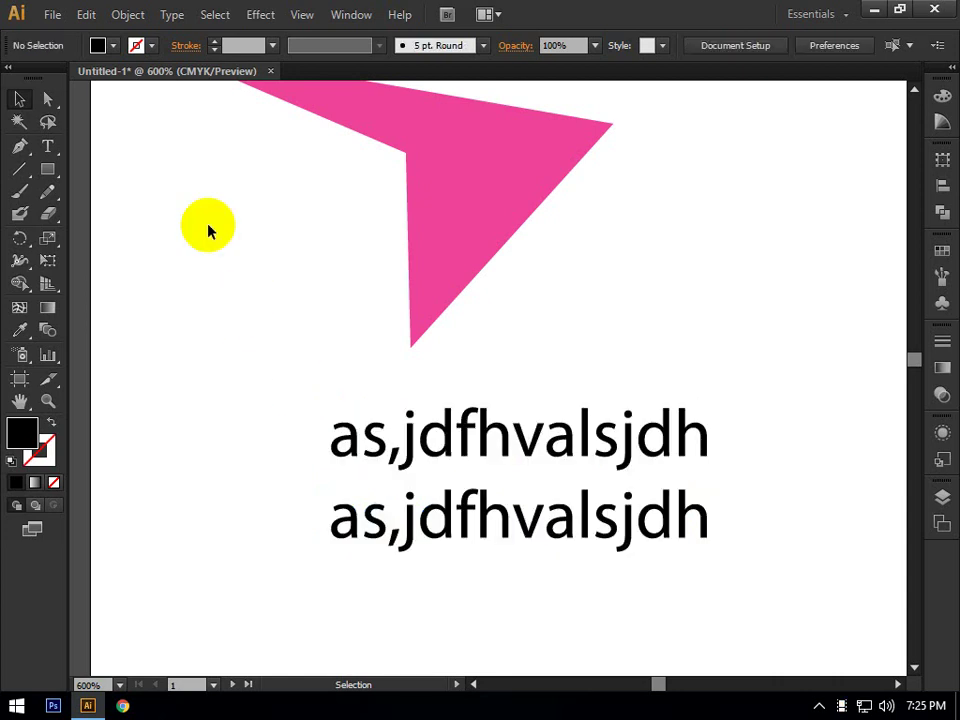
Select both outlined text lines with the Group Selection tool
{"action": "left_click", "coordinate": [44, 99]}
{"action": "left_click_drag", "start_coordinate": [41, 99], "coordinate": [121, 126]}
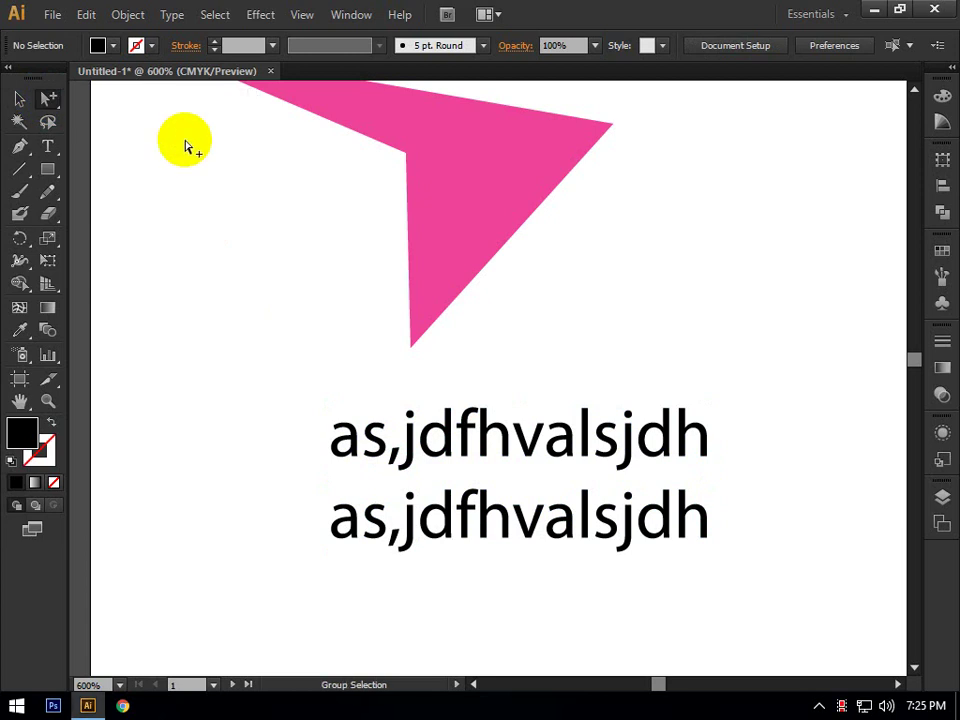
{"action": "left_click", "coordinate": [351, 447]}
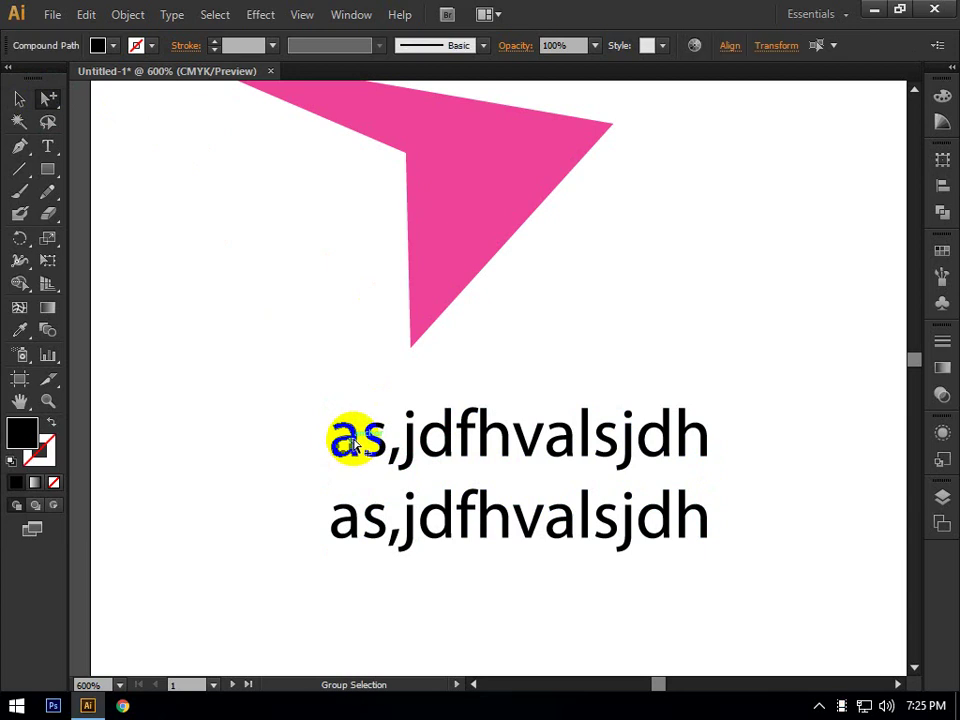
{"action": "left_click", "coordinate": [351, 447]}
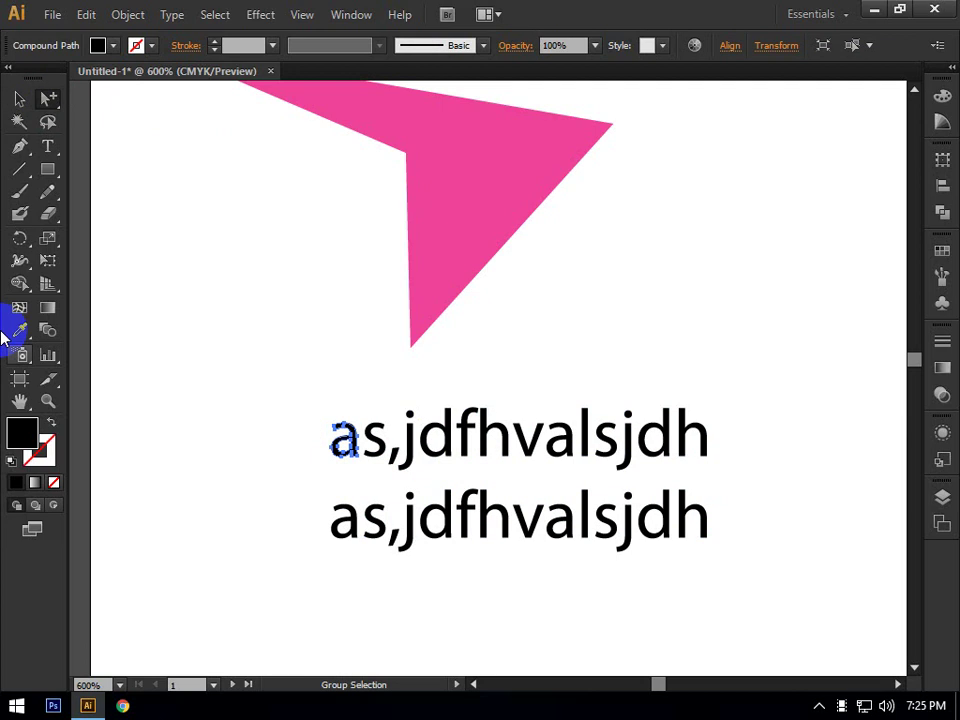
{"action": "left_click", "coordinate": [335, 447]}
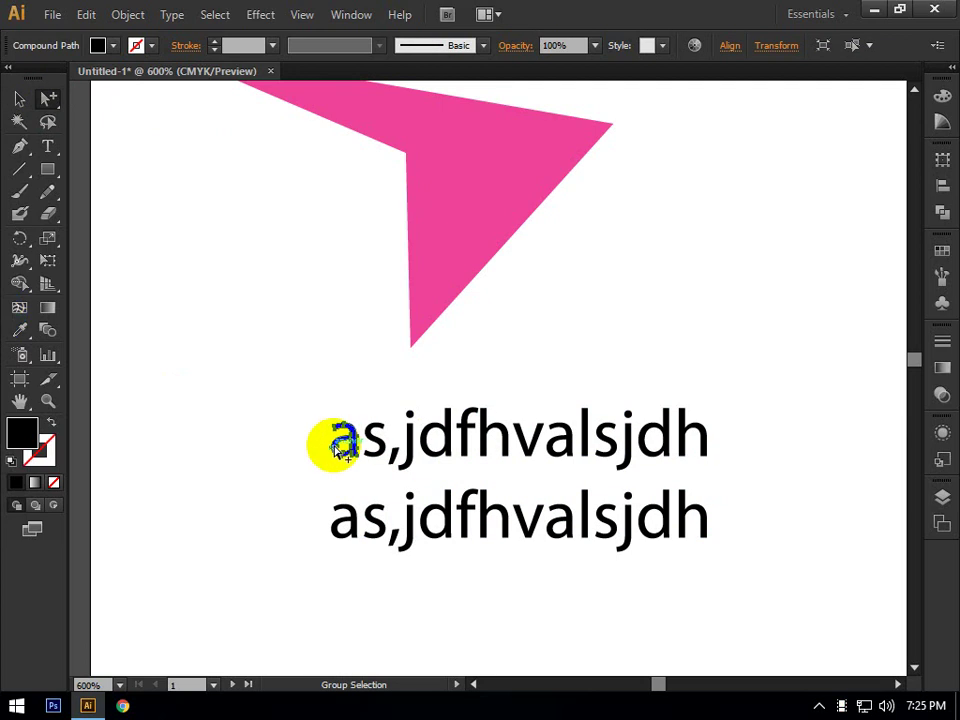
{"action": "left_click", "coordinate": [350, 440]}
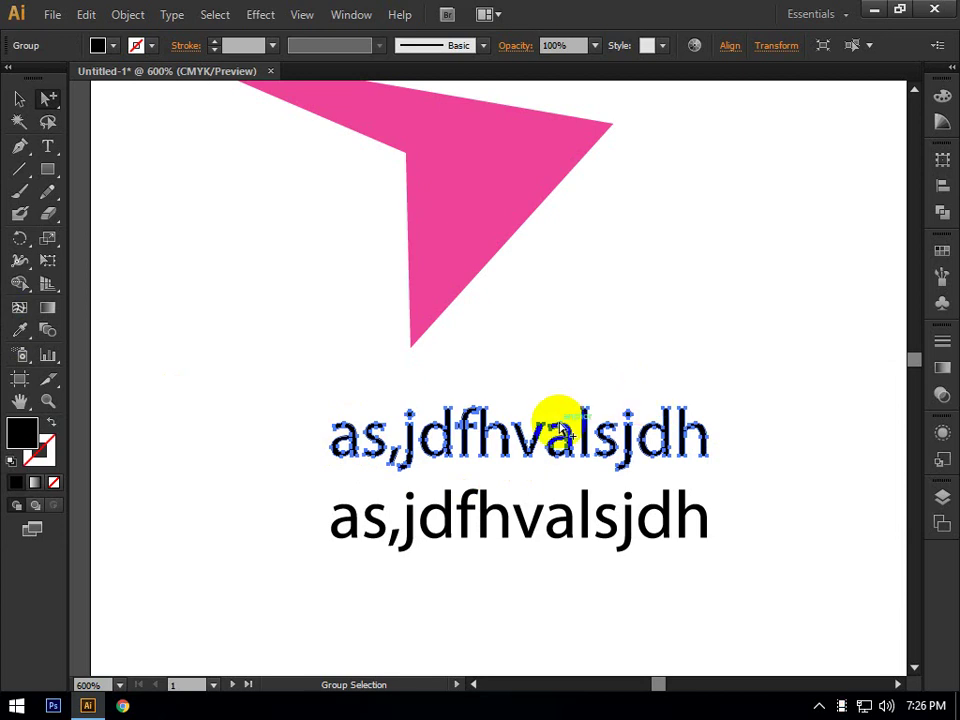
{"action": "left_click", "coordinate": [354, 440]}
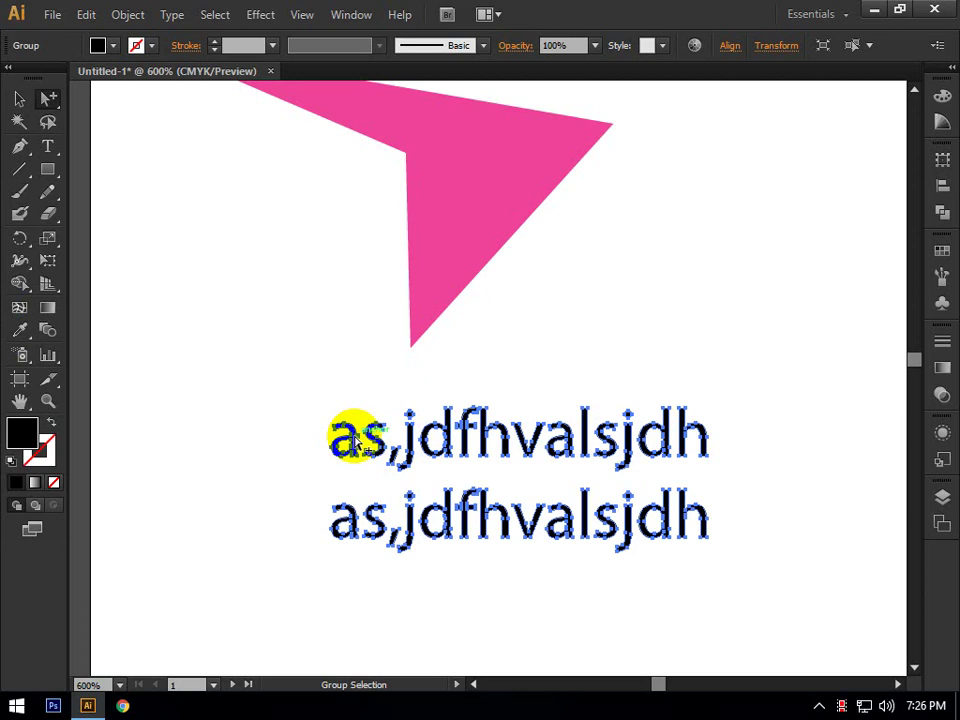
Drag both text lines slightly left beneath the pink arrow
{"action": "left_click", "coordinate": [20, 98]}
{"action": "left_click", "coordinate": [327, 463]}
{"action": "left_click_drag", "start_coordinate": [375, 444], "coordinate": [340, 446]}
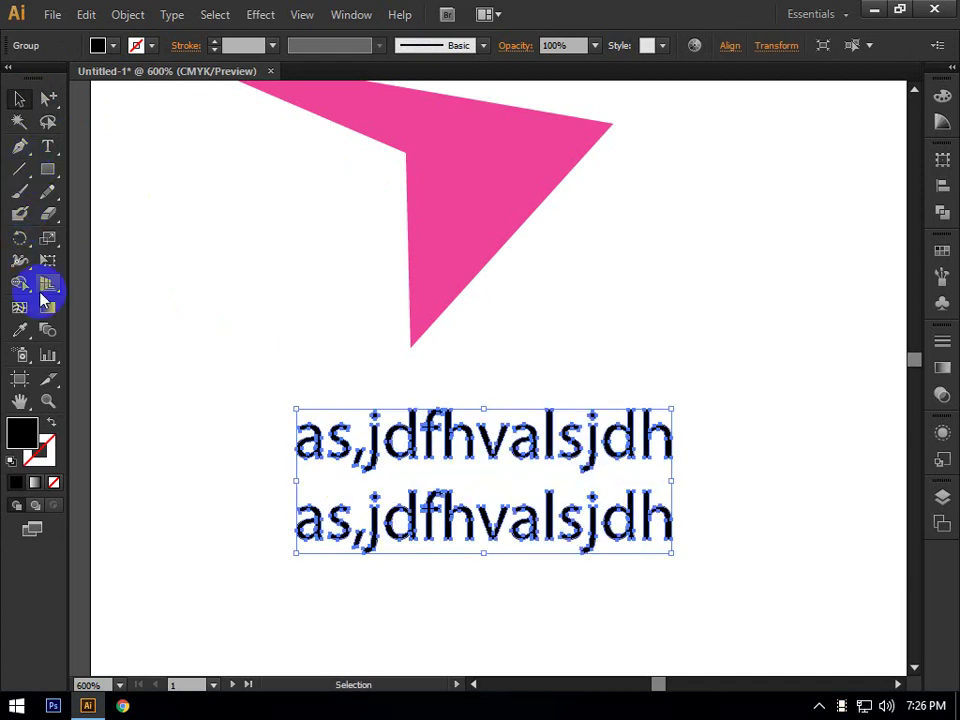
Fill the text lines with the arrow's pink using the Eyedropper
{"action": "left_click", "coordinate": [20, 330]}
{"action": "left_click", "coordinate": [489, 191]}
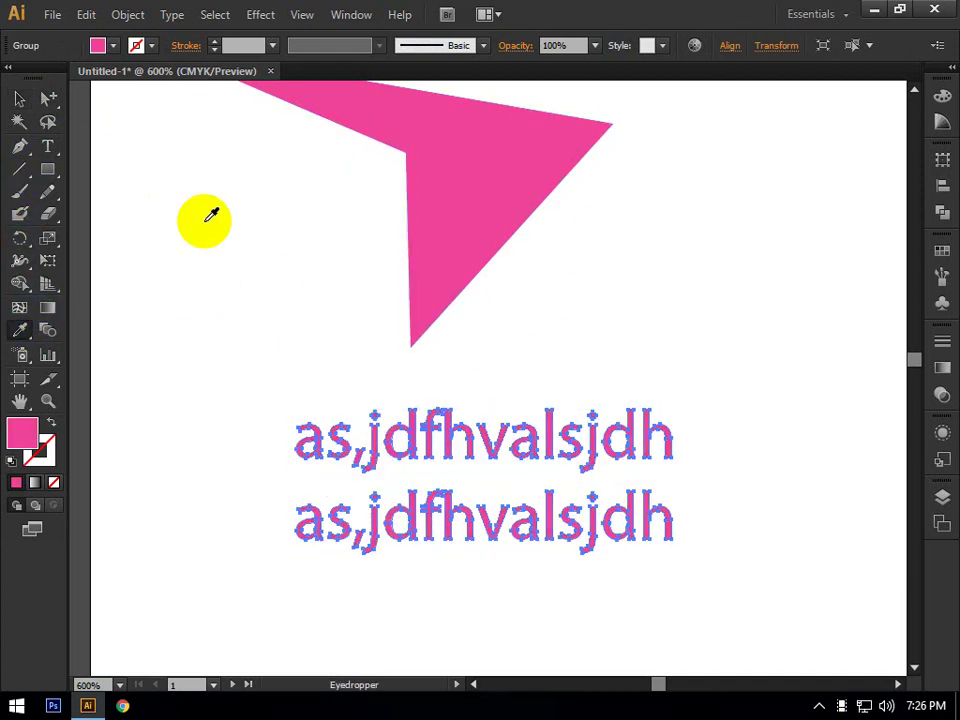
{"action": "left_click", "coordinate": [19, 96]}
{"action": "left_click", "coordinate": [208, 202]}
Select the whole top text line with Group Selection
{"action": "left_click", "coordinate": [46, 97]}
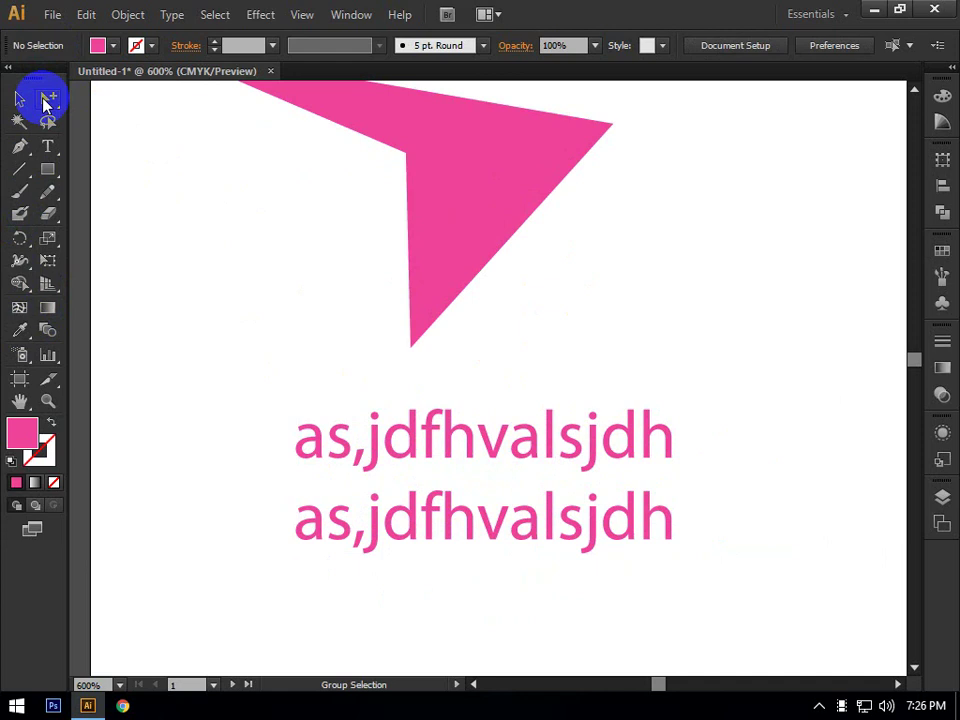
{"action": "left_click", "coordinate": [322, 446]}
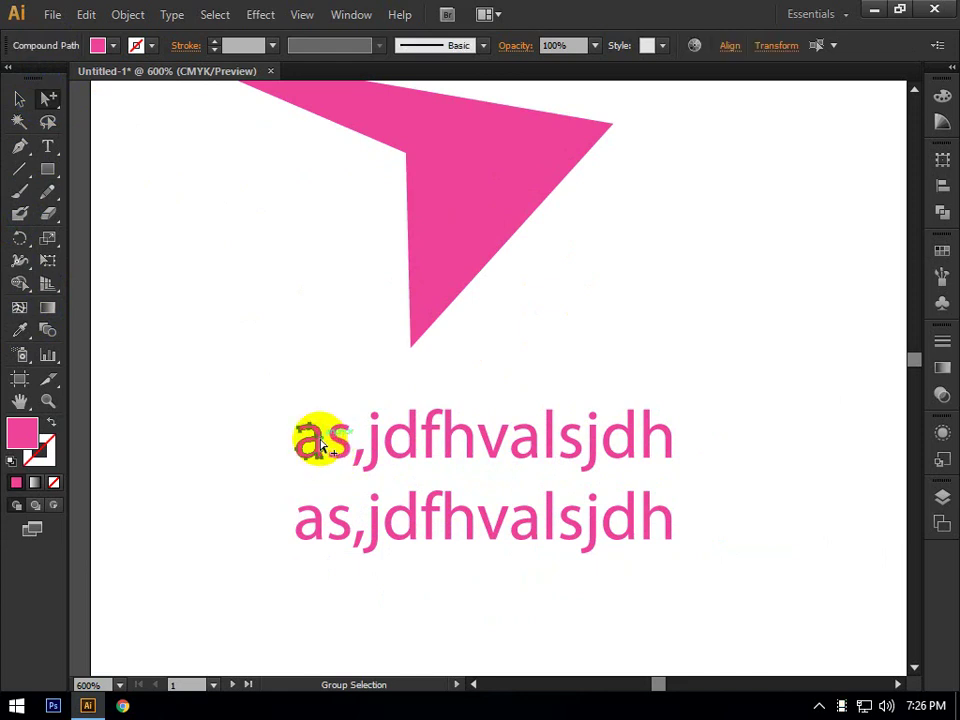
{"action": "left_click", "coordinate": [322, 446]}
{"action": "left_click", "coordinate": [322, 446]}
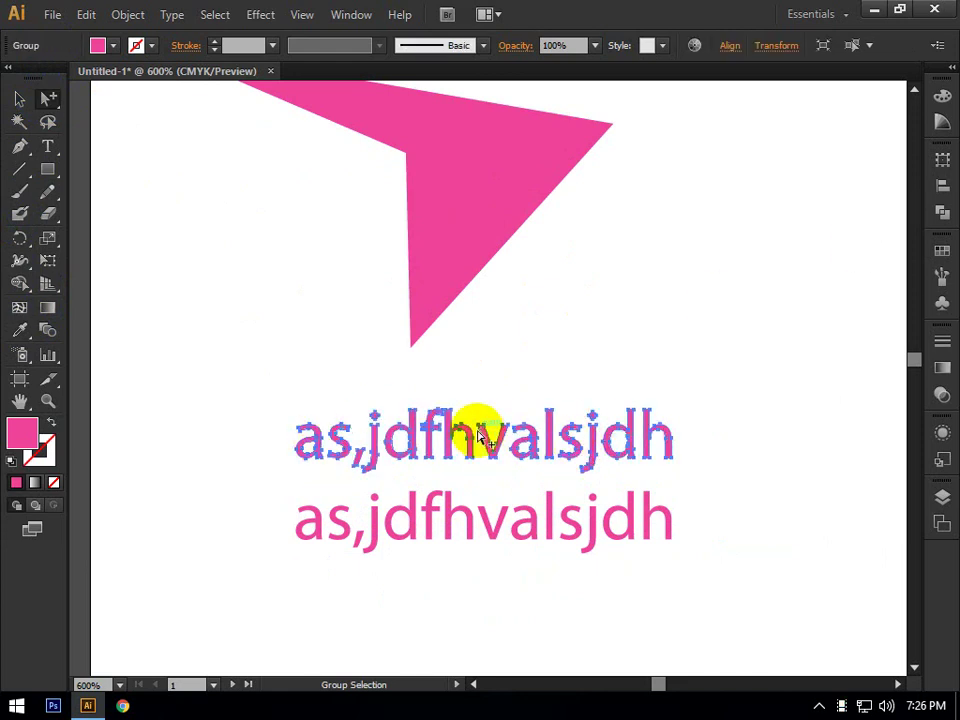
Set the top text line's fill to blue #4678E8, then deselect it
{"action": "double_click", "coordinate": [30, 430]}
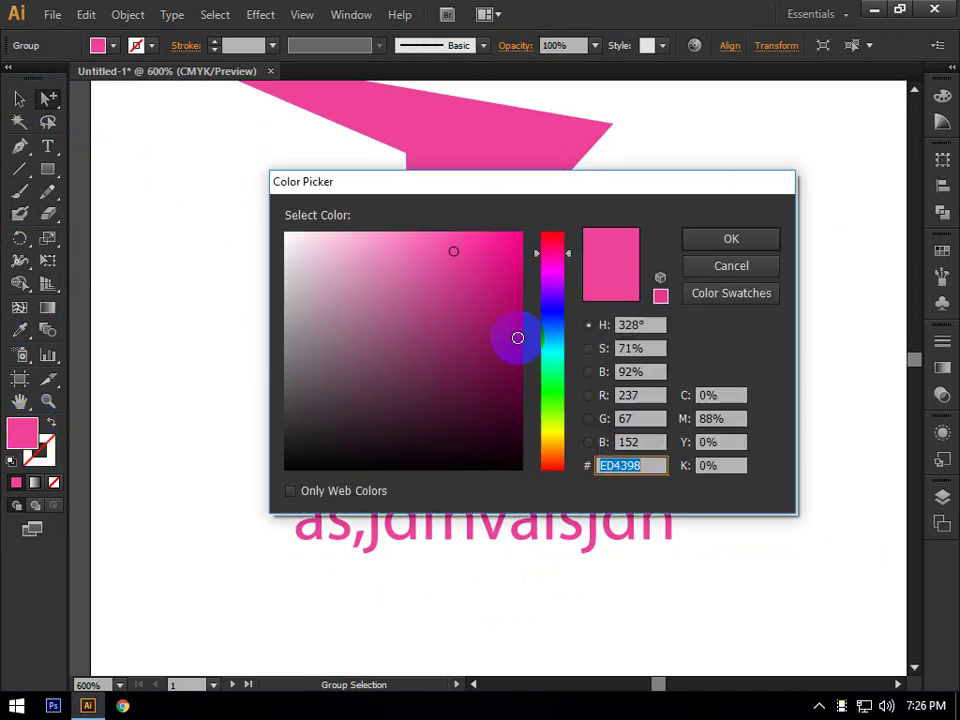
{"action": "left_click_drag", "start_coordinate": [517, 337], "coordinate": [508, 214]}
{"action": "left_click", "coordinate": [450, 253]}
{"action": "left_click_drag", "start_coordinate": [552, 262], "coordinate": [553, 323]}
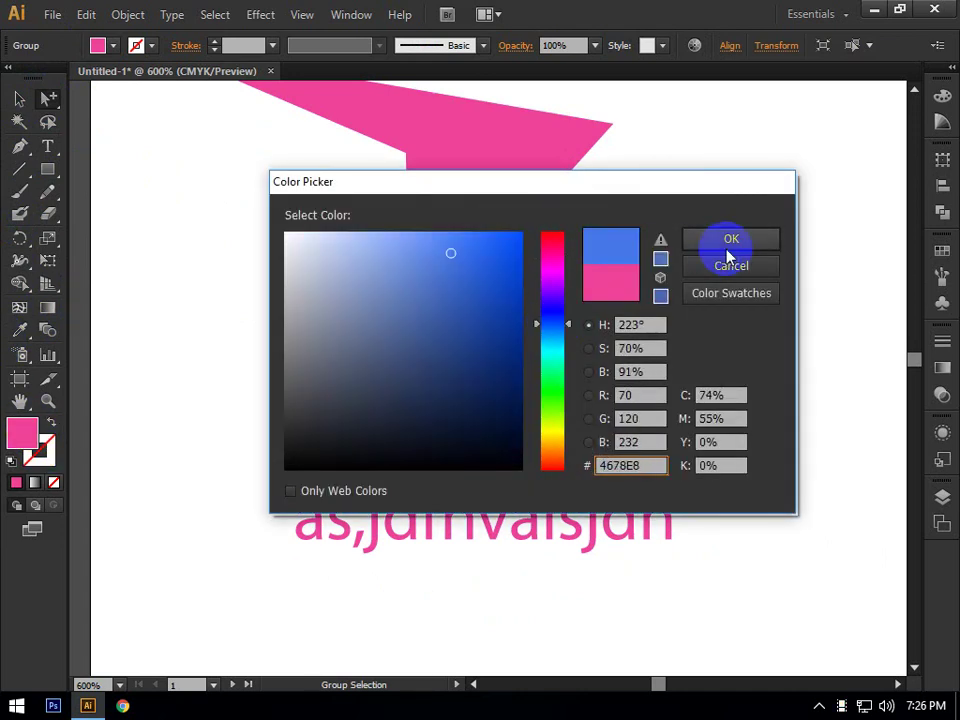
{"action": "left_click", "coordinate": [731, 240]}
{"action": "left_click", "coordinate": [19, 98]}
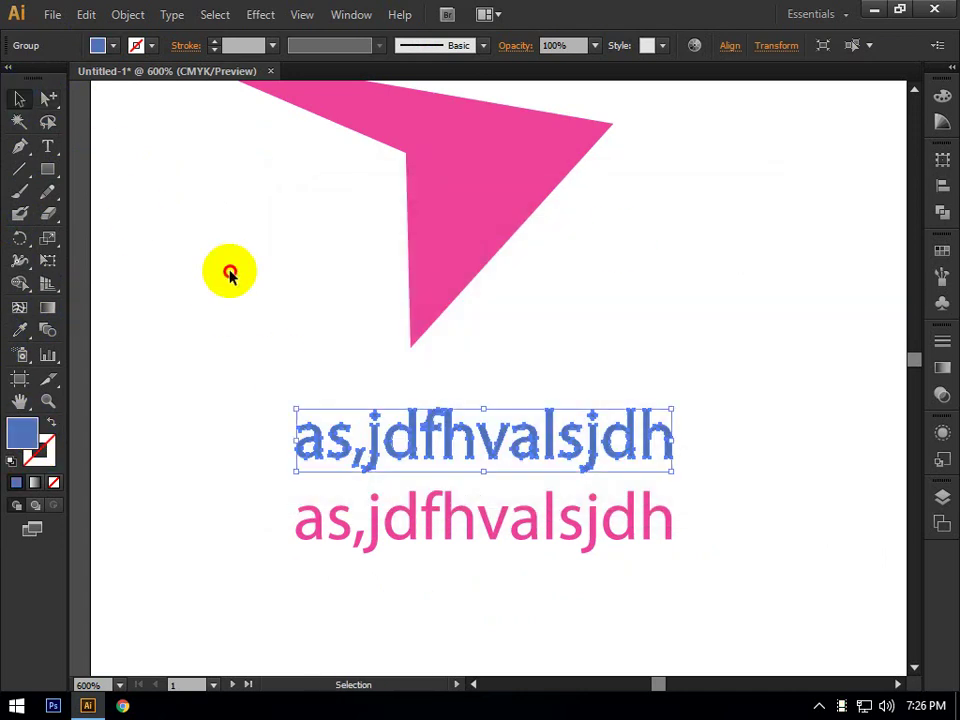
{"action": "left_click", "coordinate": [229, 272]}
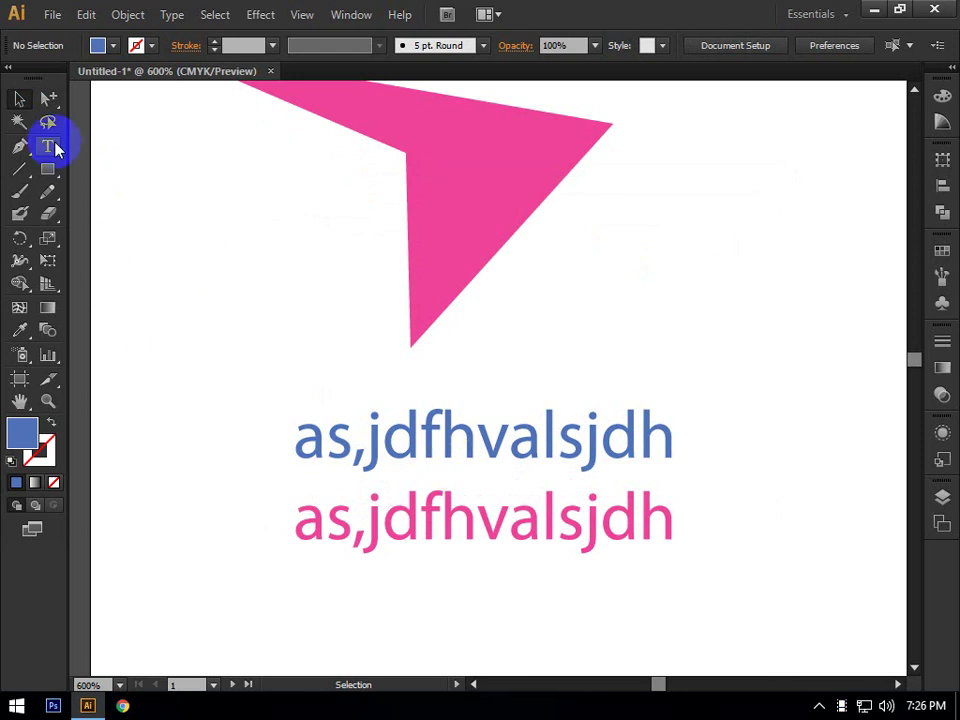
Browse the selection tool options and Type tool, ending on the Magic Wand
{"action": "left_click_drag", "start_coordinate": [45, 96], "coordinate": [117, 140]}
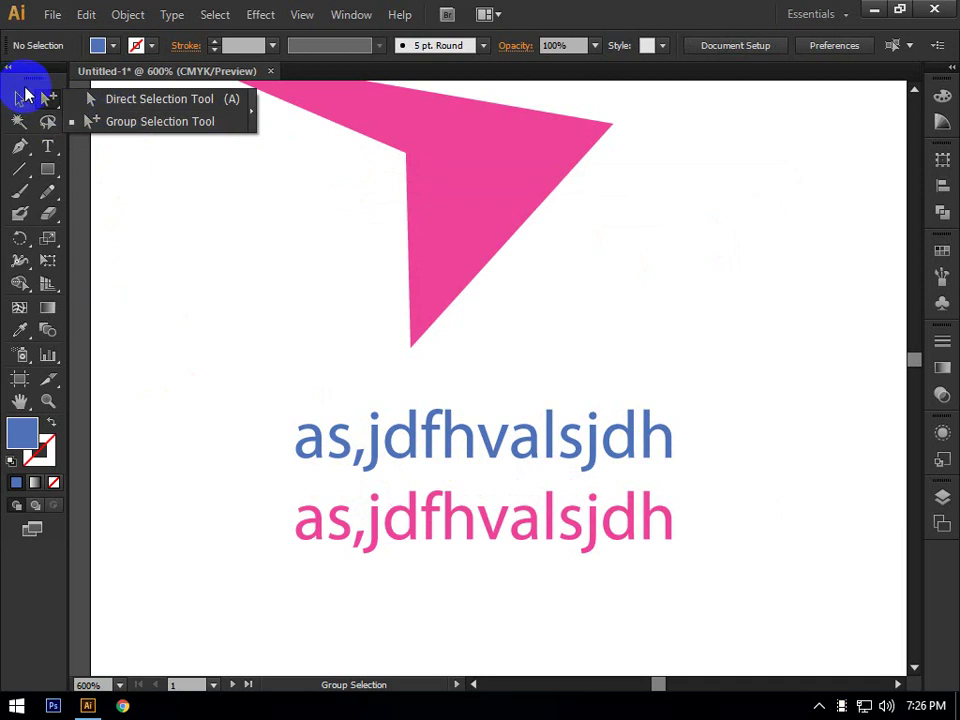
{"action": "mouse_move", "coordinate": [43, 95]}
{"action": "left_mouse_down"}
{"action": "mouse_move", "coordinate": [45, 117]}
{"action": "mouse_move", "coordinate": [43, 96]}
{"action": "left_mouse_up"}
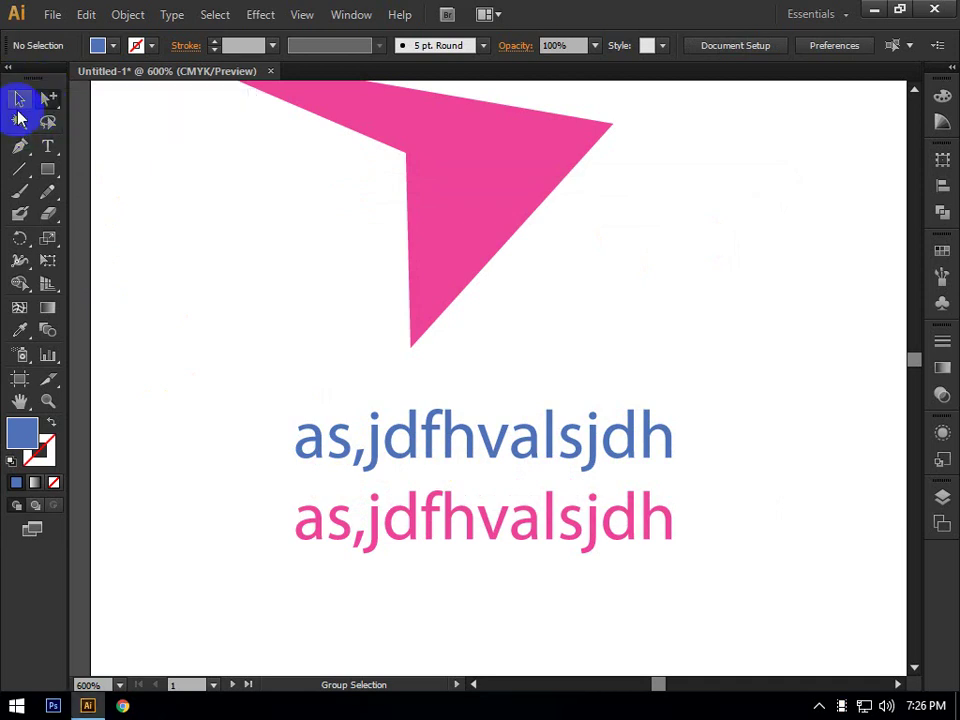
{"action": "left_click", "coordinate": [15, 122]}
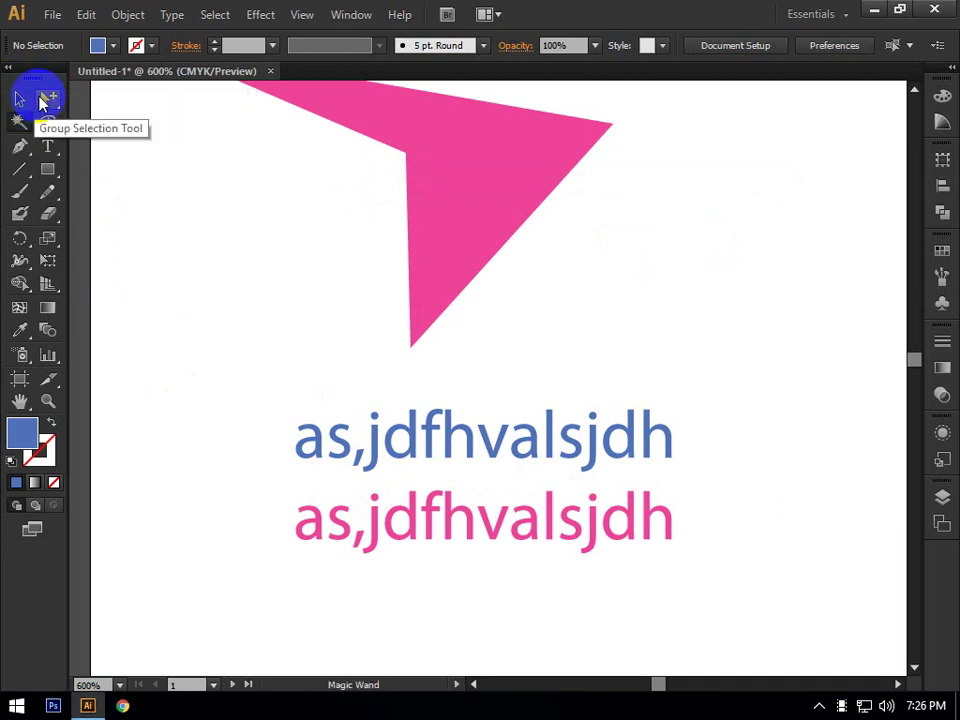
{"action": "left_click", "coordinate": [45, 98]}
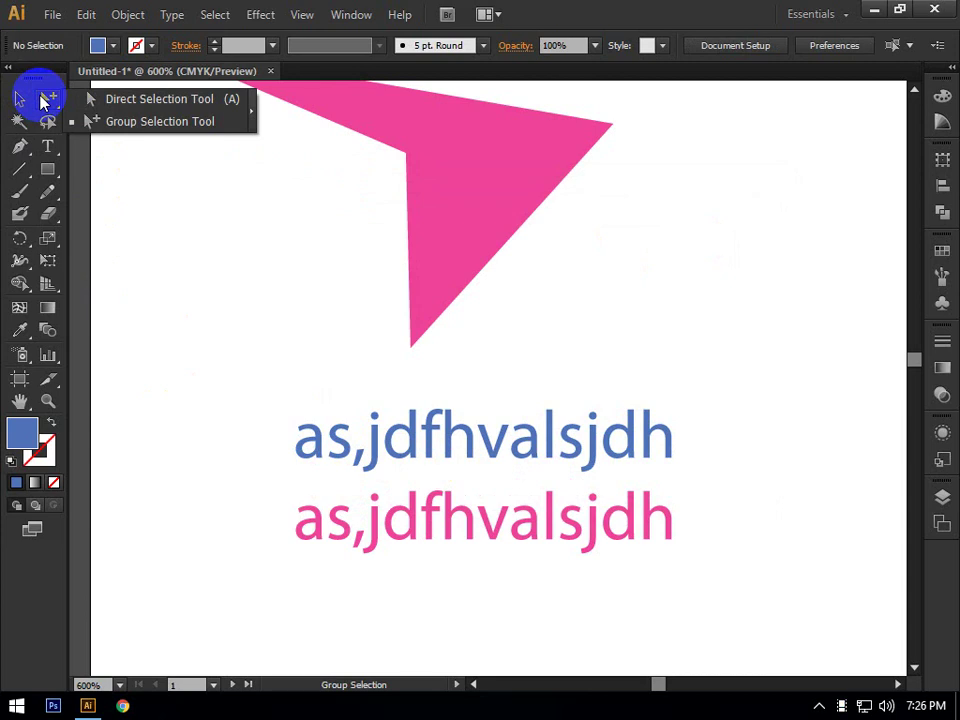
{"action": "left_click", "coordinate": [19, 98]}
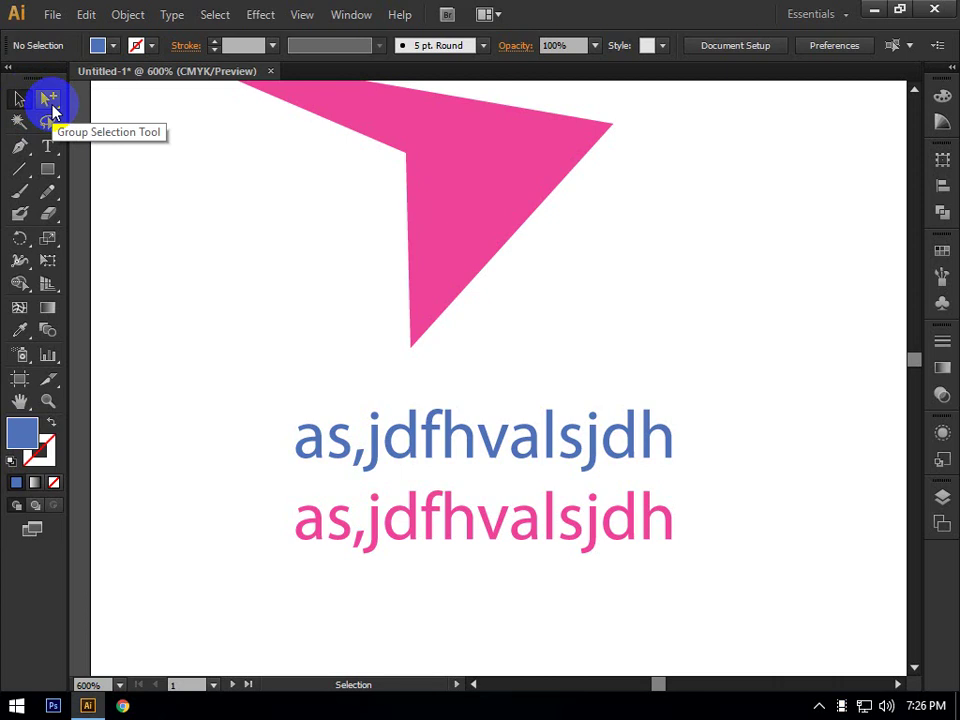
{"action": "left_click_drag", "start_coordinate": [52, 108], "coordinate": [199, 146]}
{"action": "left_click", "coordinate": [18, 99]}
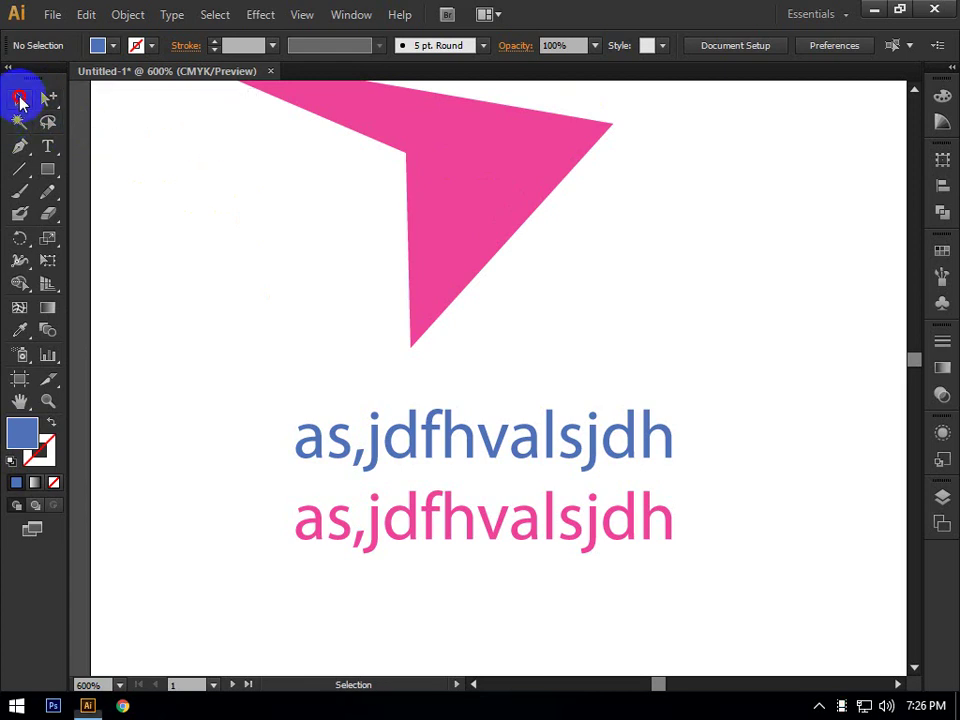
{"action": "left_click", "coordinate": [47, 150]}
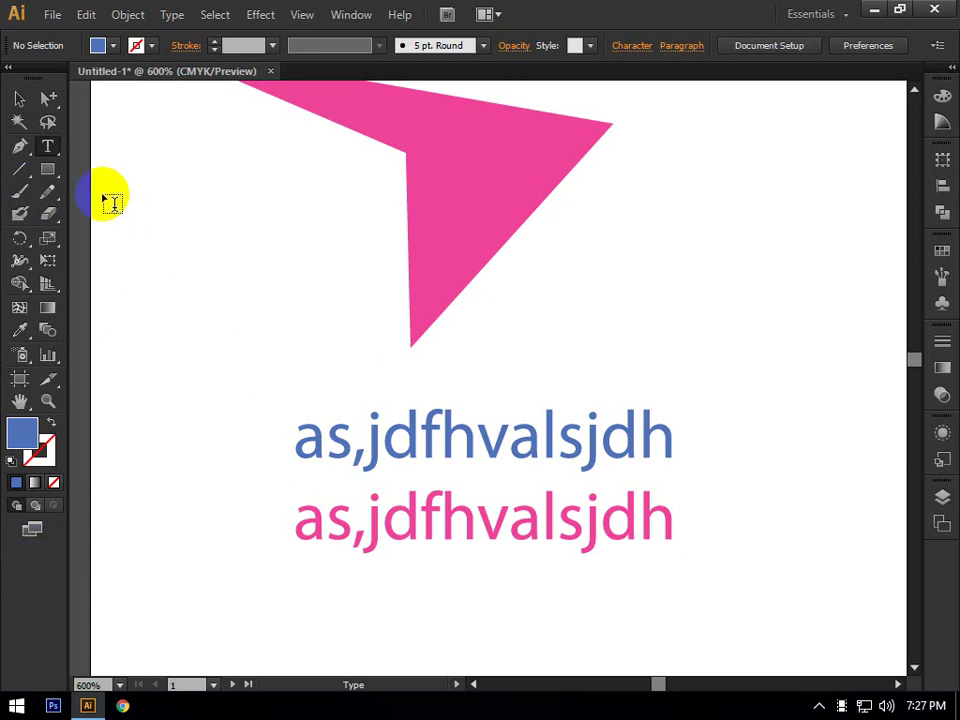
{"action": "left_click", "coordinate": [17, 122]}
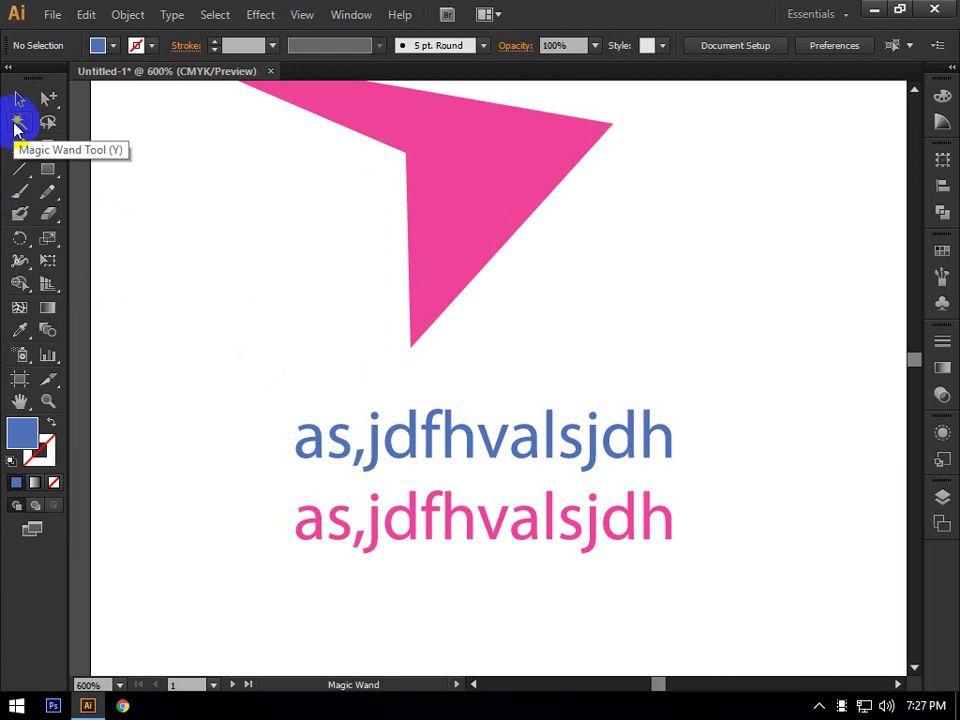
{"action": "left_click", "coordinate": [442, 249]}
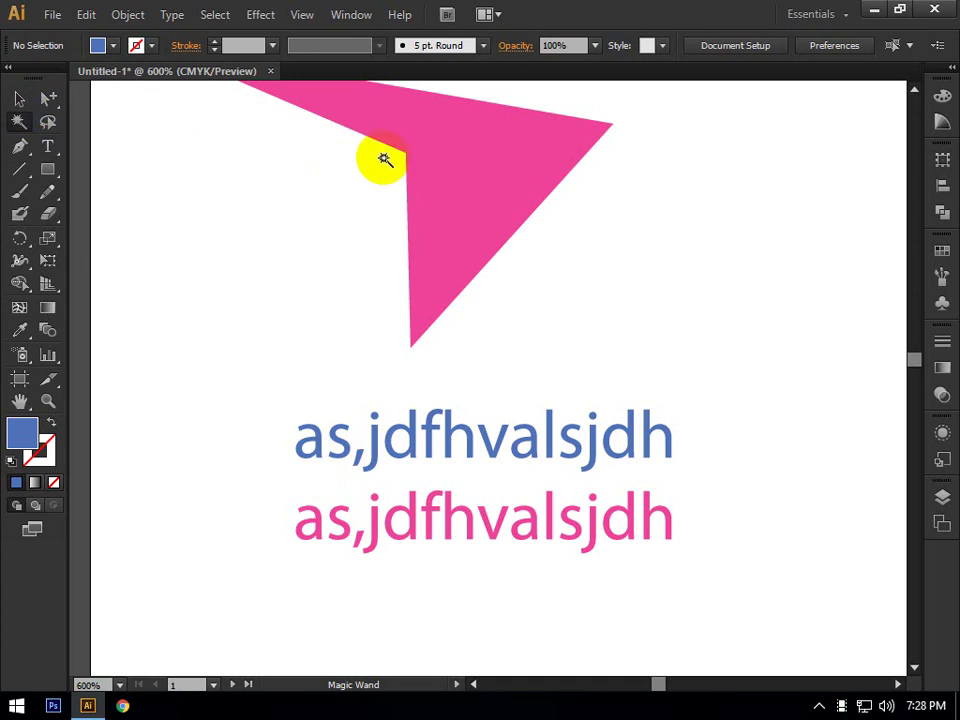
{"action": "left_click", "coordinate": [487, 153]}
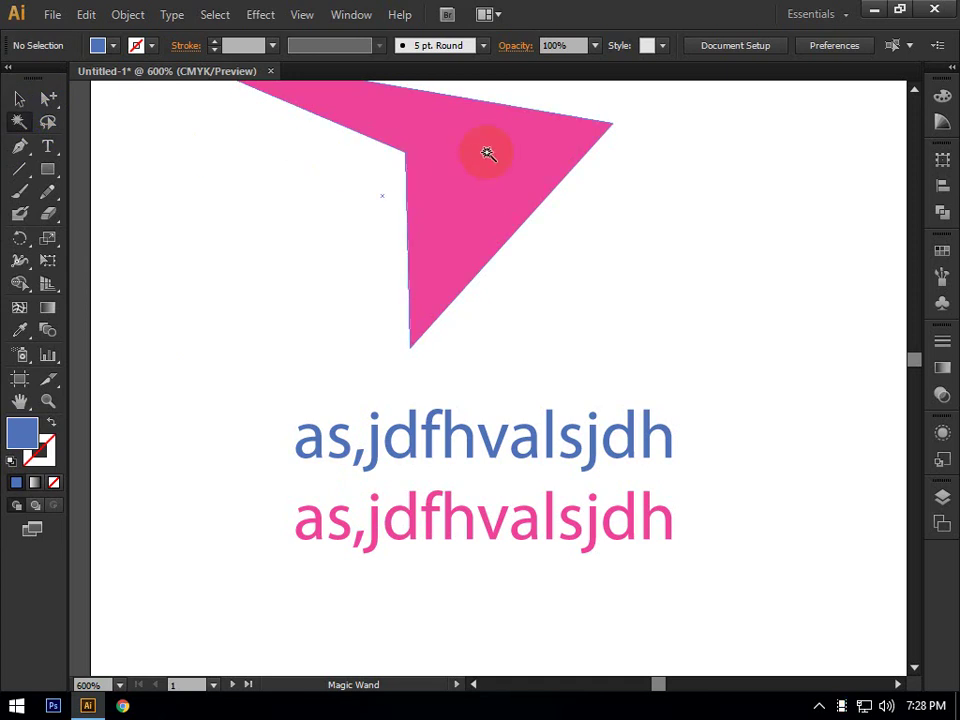
{"action": "left_click", "coordinate": [487, 153]}
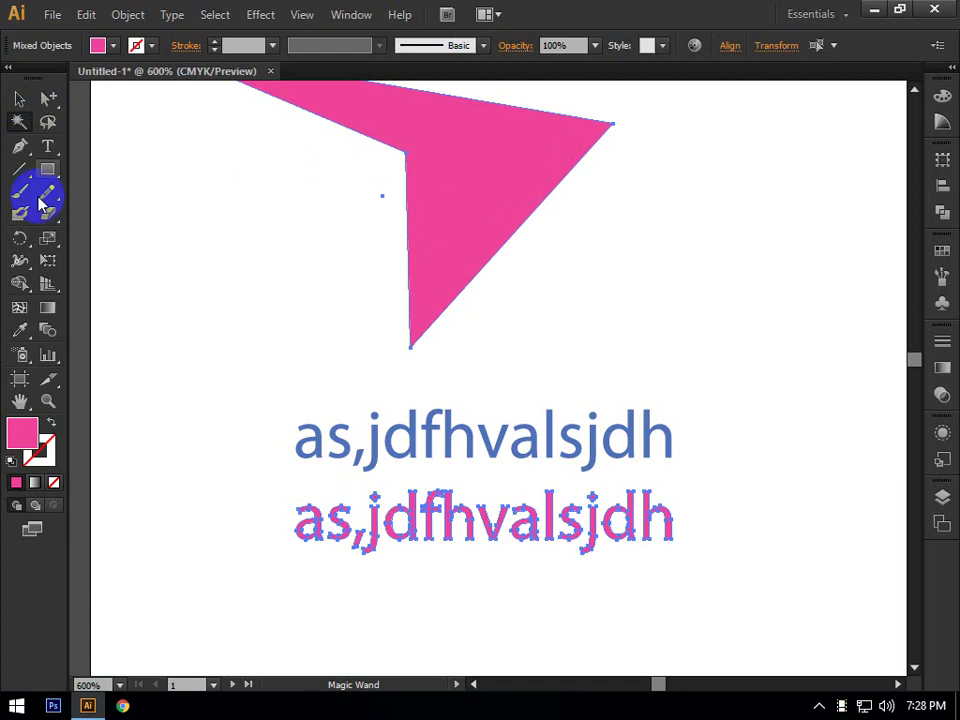
{"action": "double_click", "coordinate": [22, 440]}
{"action": "left_click_drag", "start_coordinate": [315, 345], "coordinate": [521, 237]}
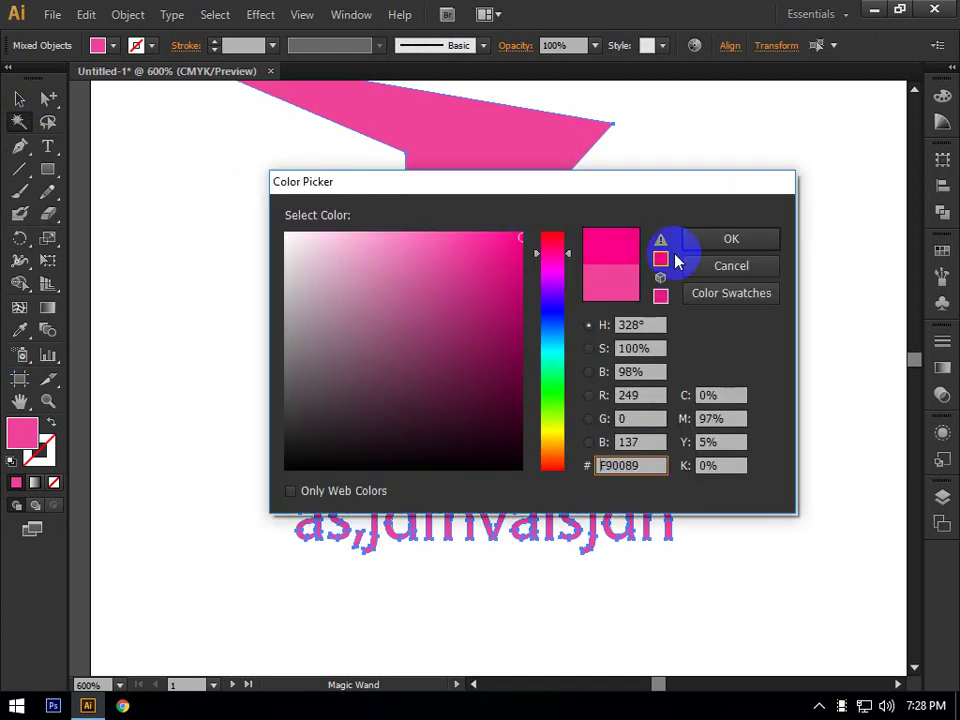
{"action": "left_click", "coordinate": [552, 396]}
{"action": "left_click", "coordinate": [700, 246]}
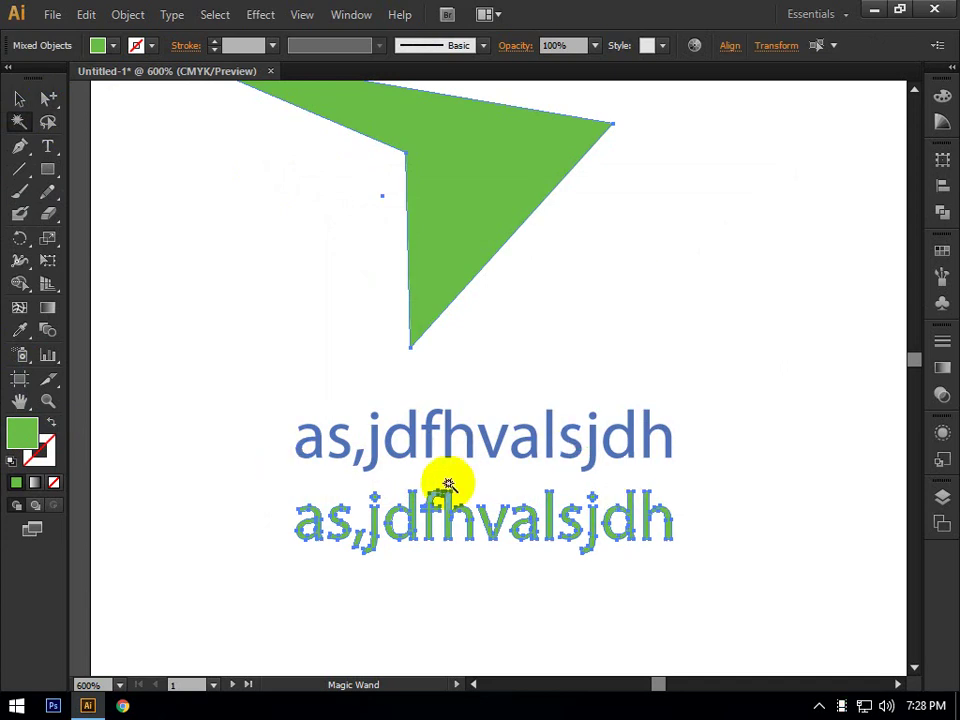
{"action": "left_click", "coordinate": [463, 131]}
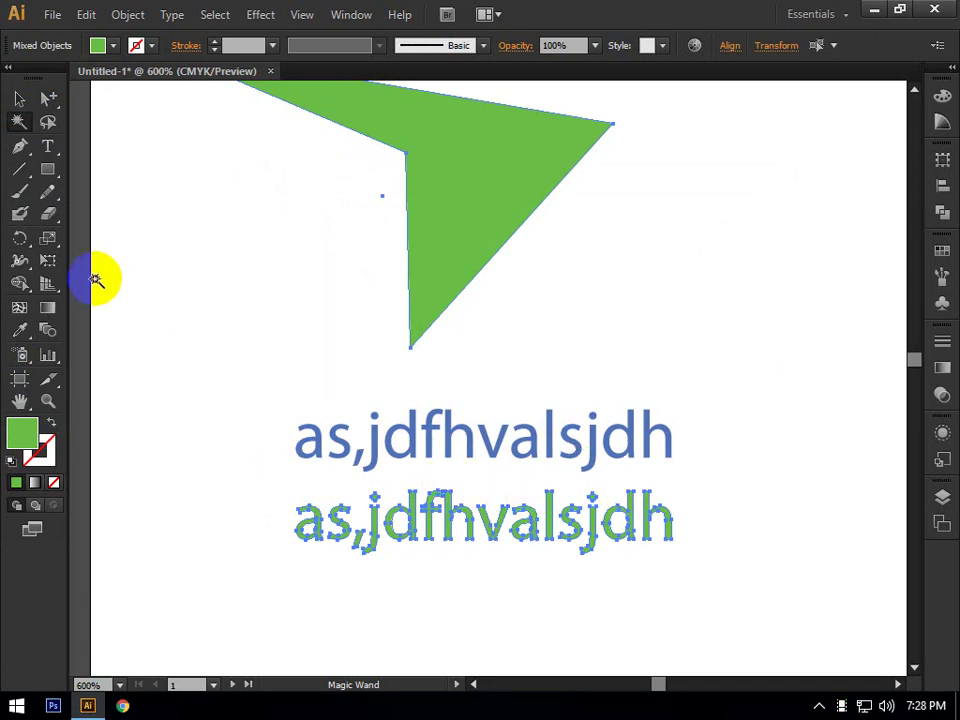
{"action": "left_click", "coordinate": [19, 98]}
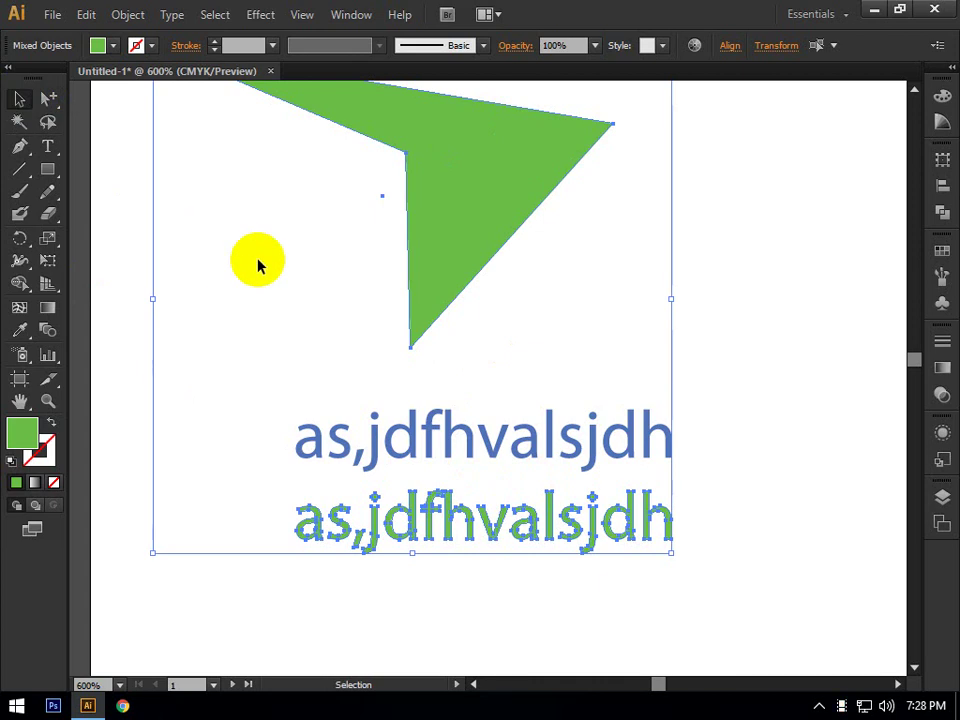
{"action": "left_click", "coordinate": [284, 328]}
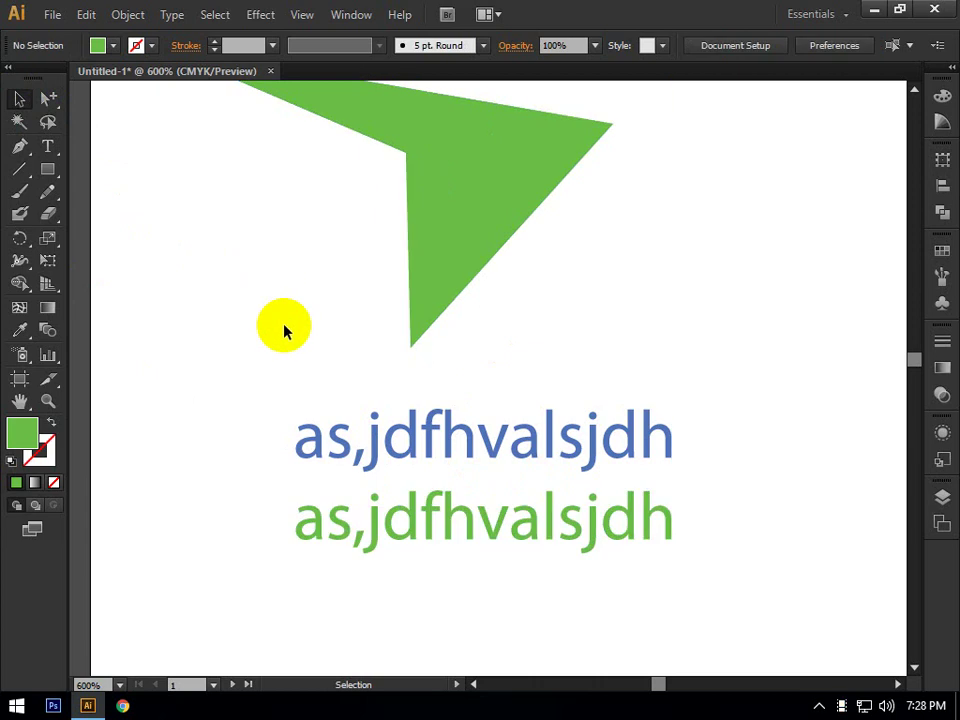
Ungroup the two outlined text lines
{"action": "left_click", "coordinate": [375, 512]}
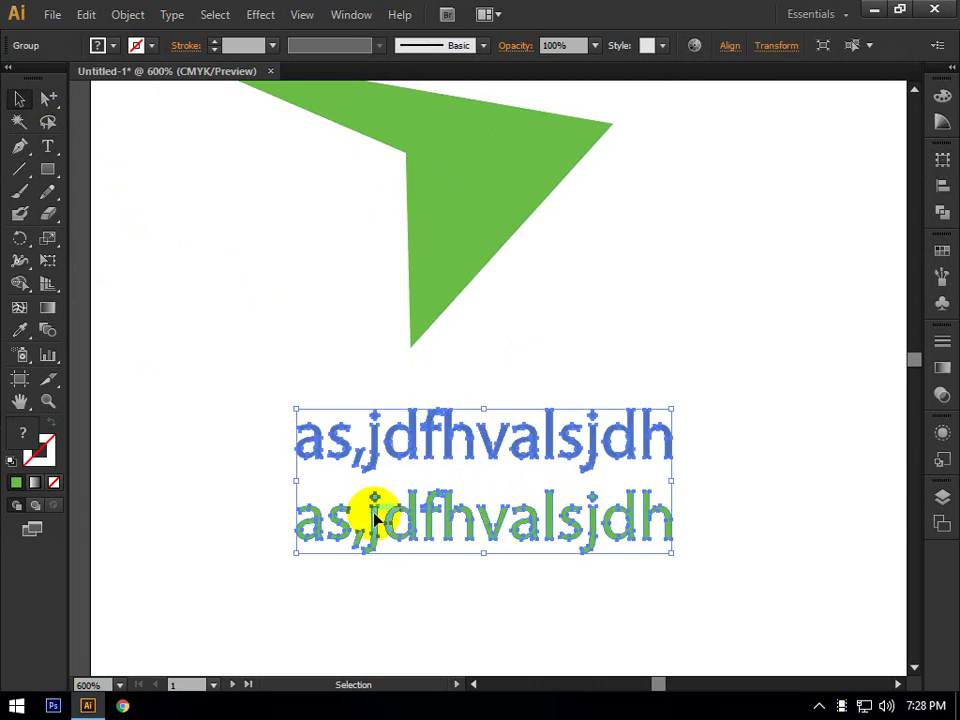
{"action": "right_click", "coordinate": [375, 512]}
{"action": "left_click", "coordinate": [375, 590]}
{"action": "left_click", "coordinate": [364, 514]}
Change the green text line's fill cyan from 63% to 61%
{"action": "left_click", "coordinate": [380, 515]}
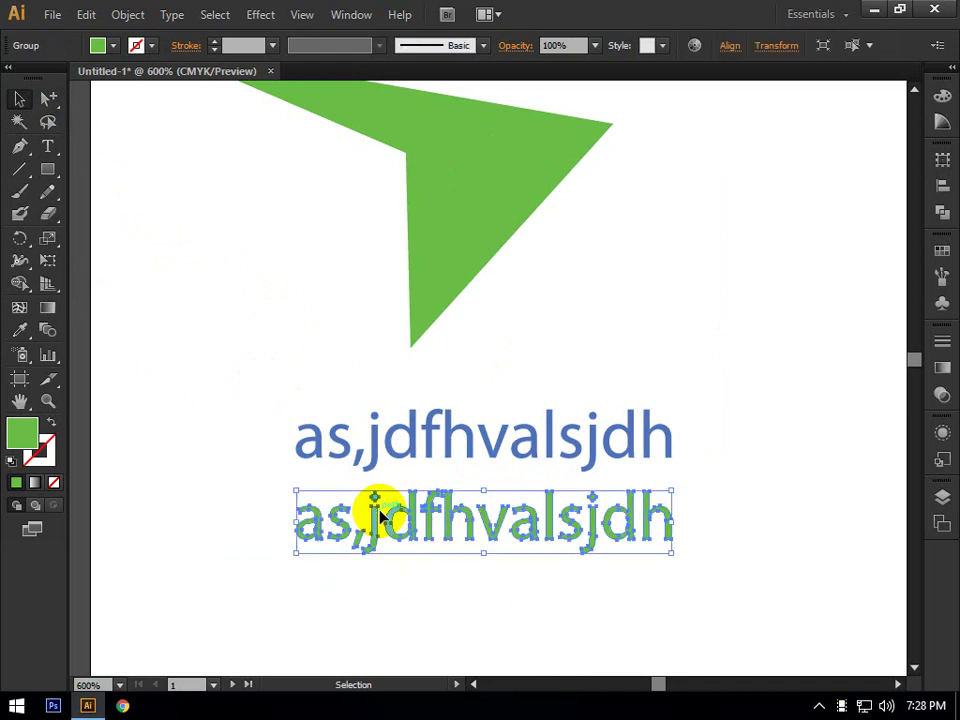
{"action": "double_click", "coordinate": [26, 432]}
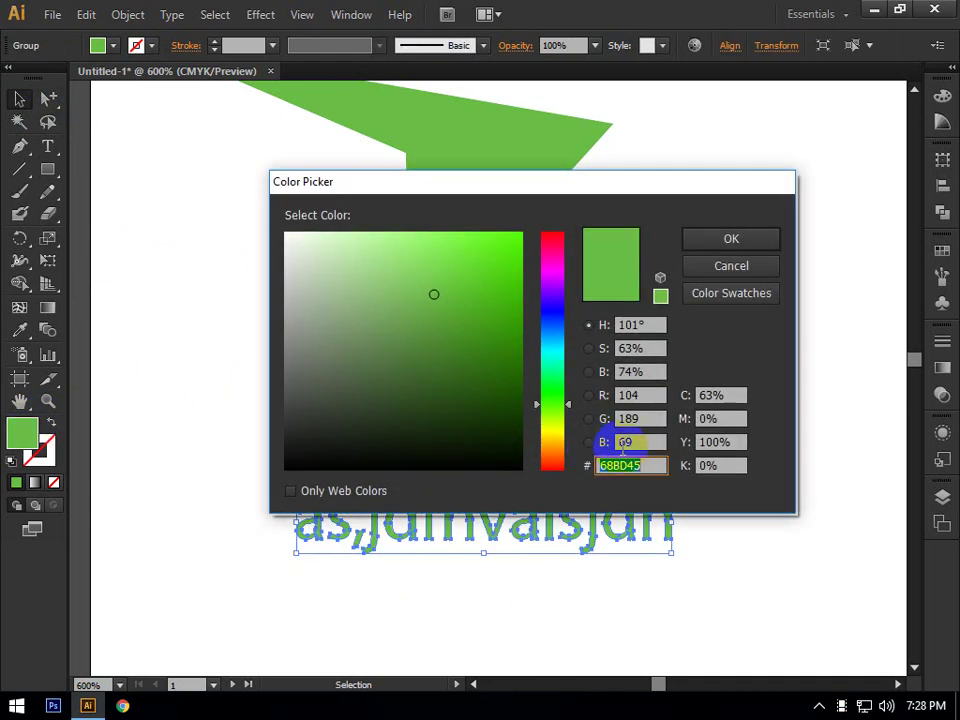
{"action": "left_click", "coordinate": [707, 465]}
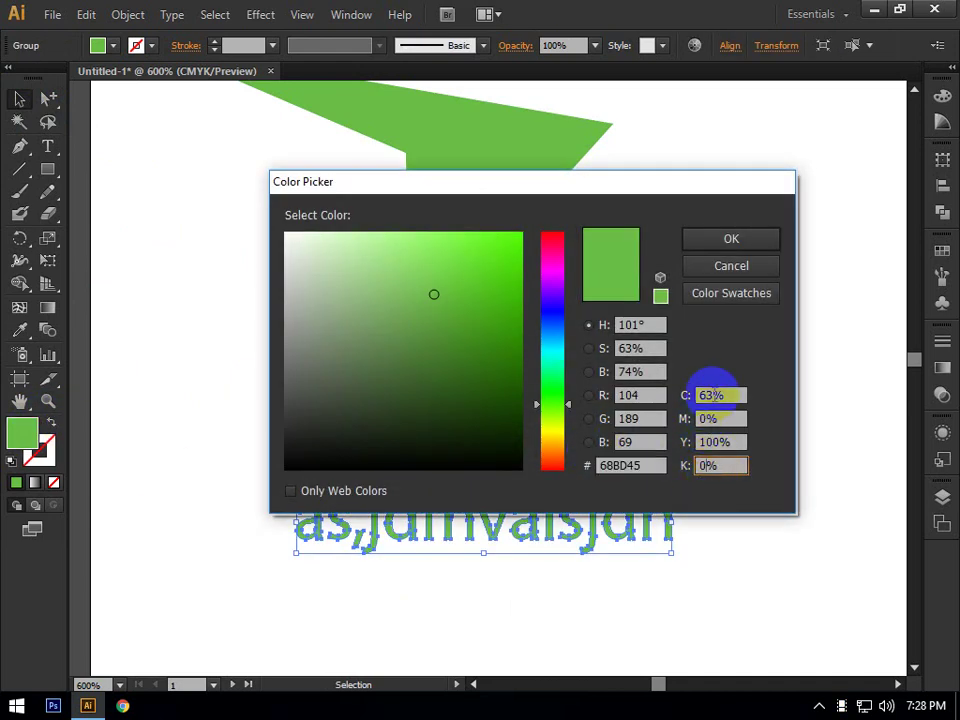
{"action": "left_click_drag", "start_coordinate": [706, 395], "coordinate": [743, 376]}
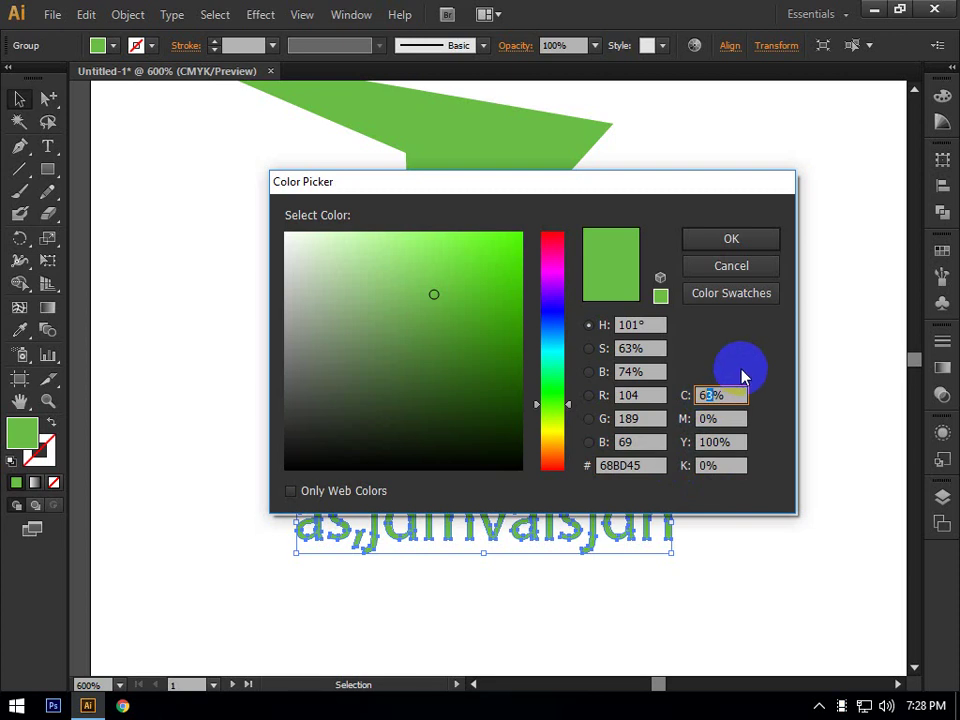
{"action": "type", "text": "1"}
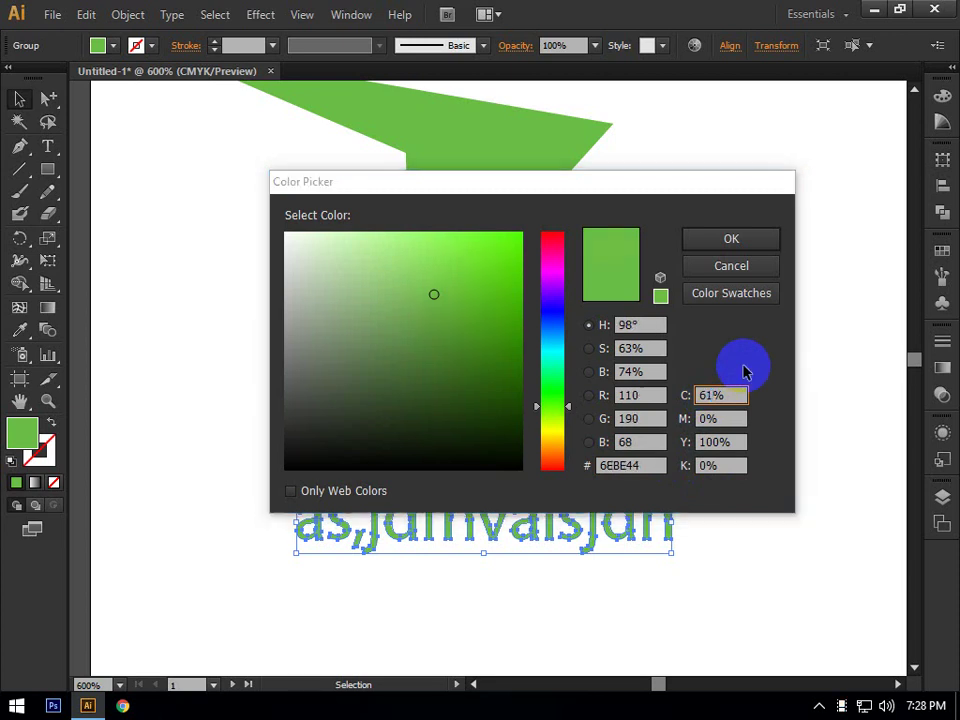
{"action": "key", "text": "Return"}
{"action": "left_click", "coordinate": [707, 384]}
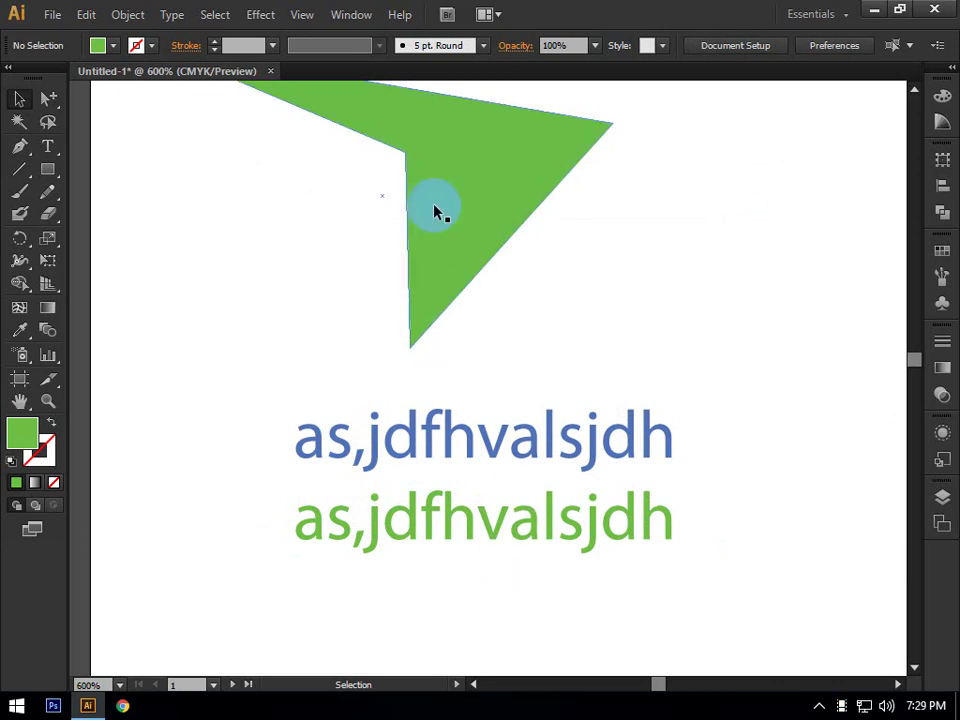
Select all objects sharing the triangle's green with the Magic Wand
{"action": "left_click", "coordinate": [19, 121]}
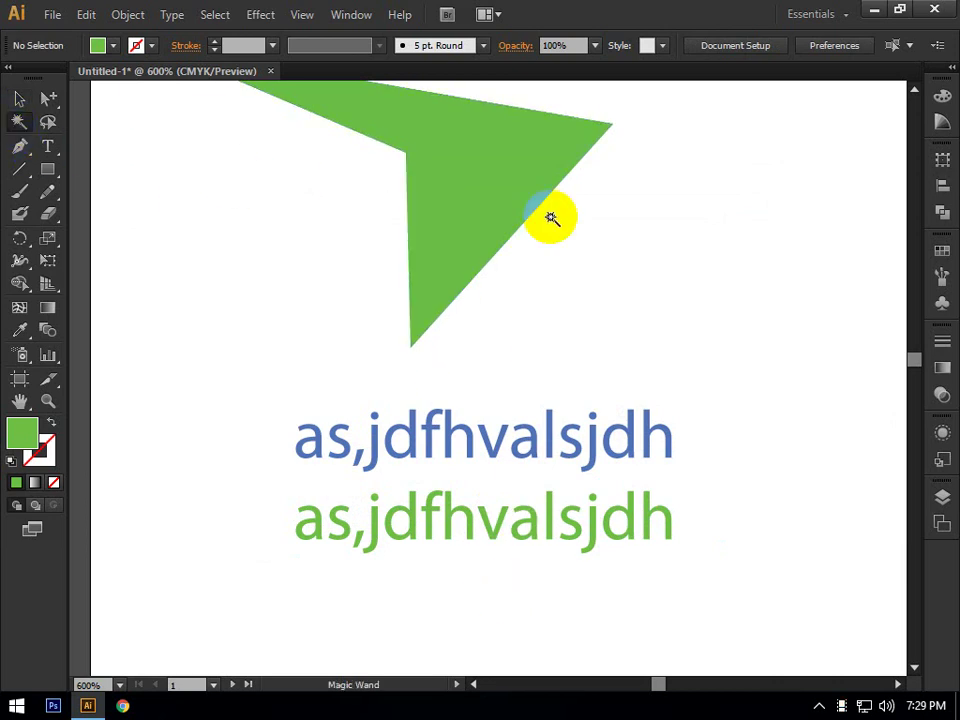
{"action": "left_click", "coordinate": [481, 171]}
{"action": "scroll", "coordinate": [422, 429], "scroll_direction": "down", "scroll_amount": 2}
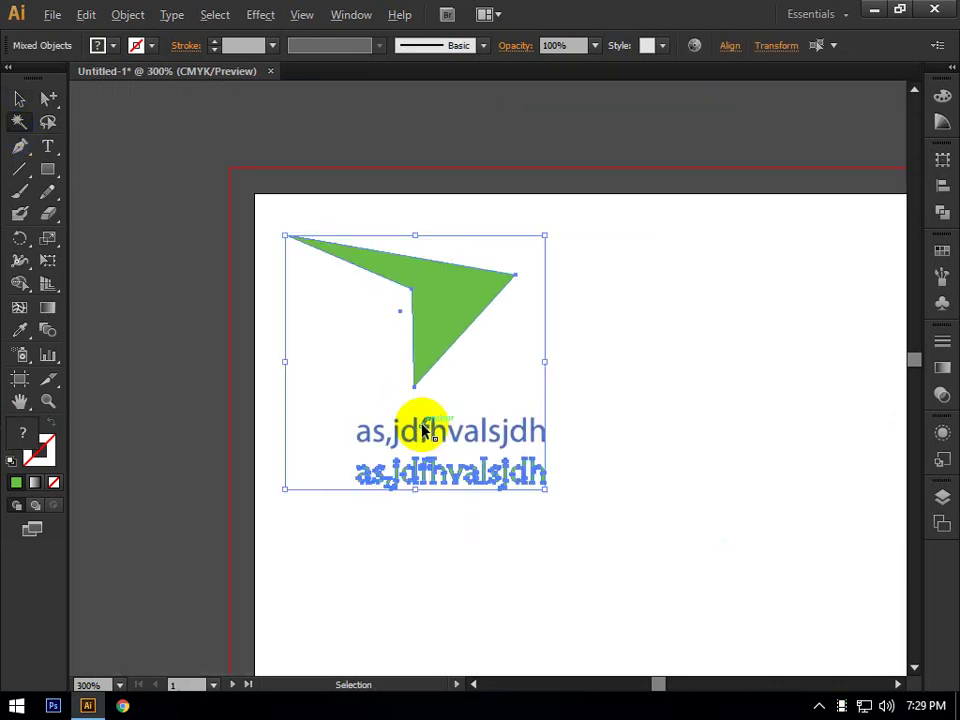
{"action": "key", "text": "ctrl"}
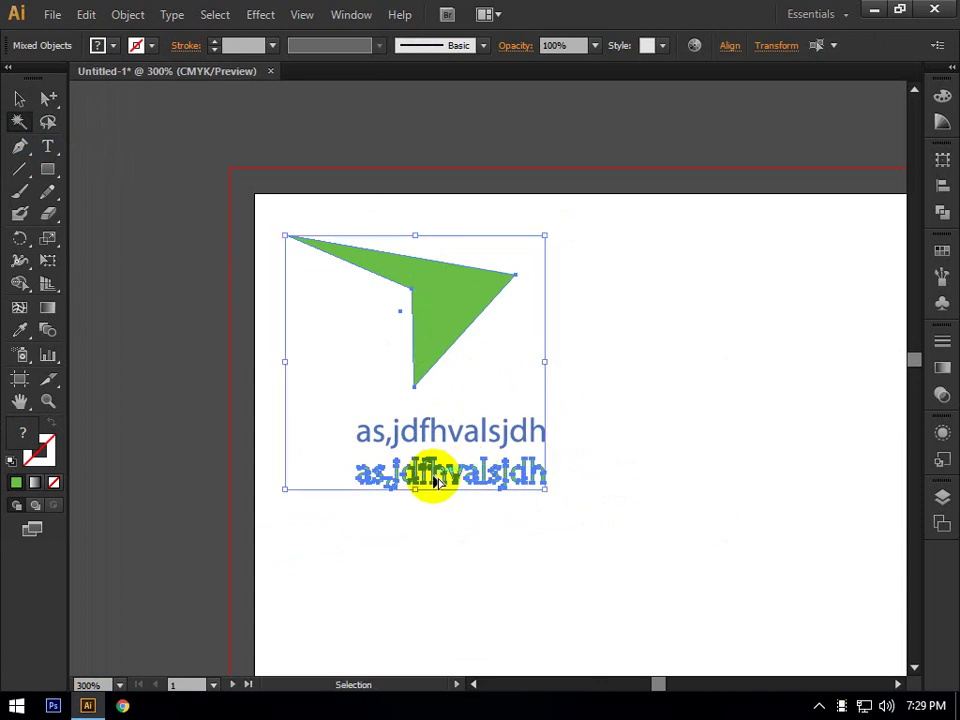
{"action": "scroll", "coordinate": [434, 481], "scroll_direction": "up", "scroll_amount": 1}
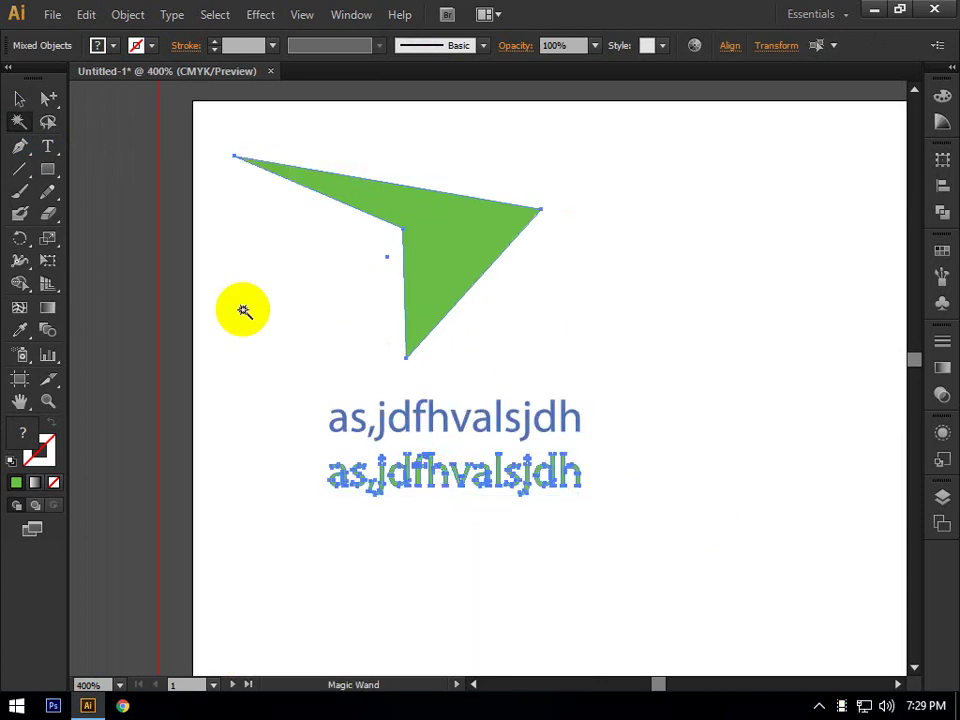
Raise the green text line's cyan to 100% in the Color panel
{"action": "left_click", "coordinate": [19, 98]}
{"action": "left_click", "coordinate": [260, 340]}
{"action": "left_click_drag", "start_coordinate": [418, 468], "coordinate": [426, 474]}
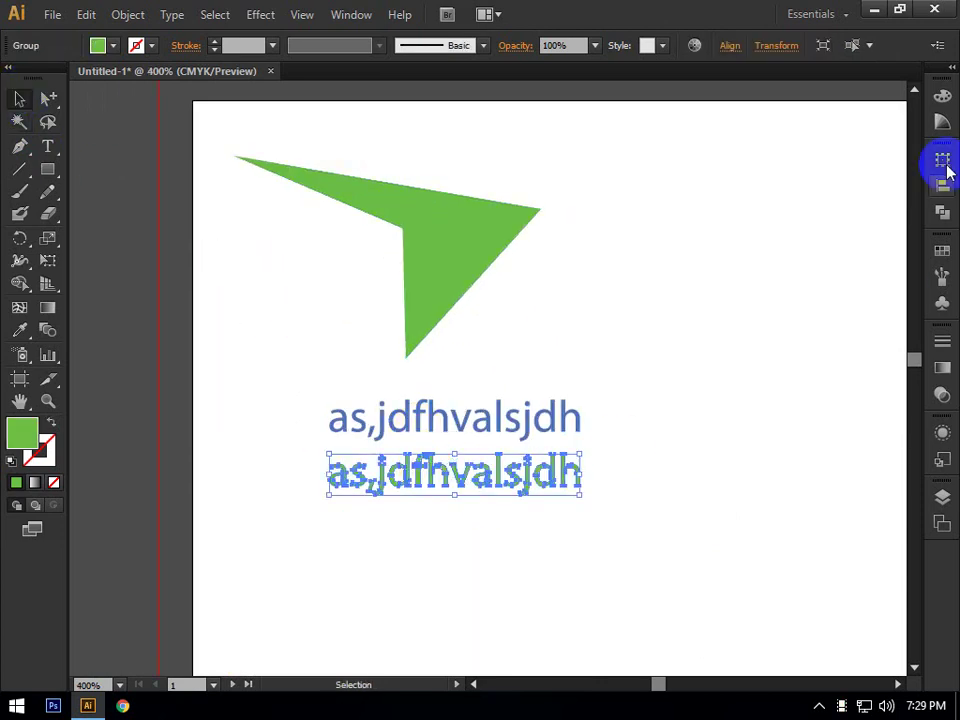
{"action": "left_click", "coordinate": [941, 96]}
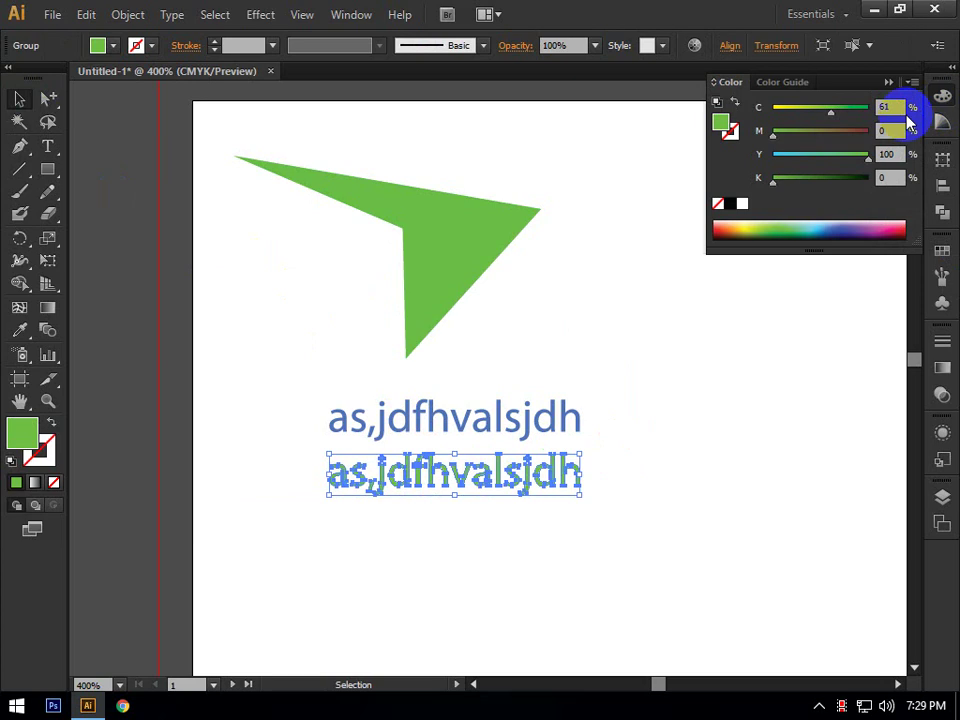
{"action": "left_click", "coordinate": [835, 110]}
{"action": "left_click_drag", "start_coordinate": [836, 110], "coordinate": [868, 107]}
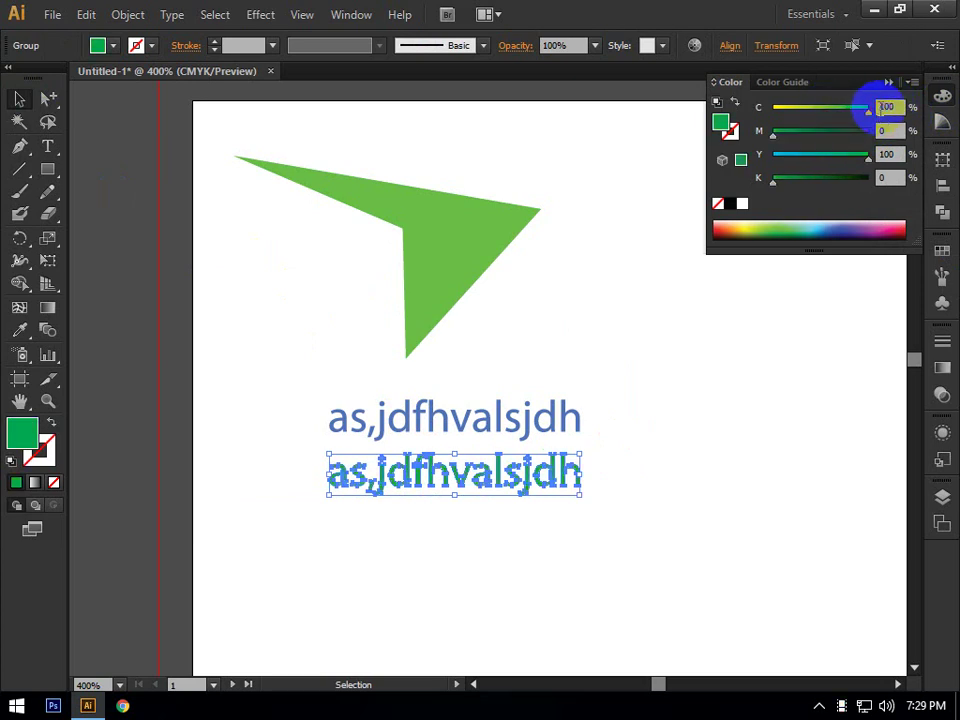
{"action": "left_click", "coordinate": [681, 349]}
Check with the Magic Wand that only the green triangle matches now
{"action": "left_click", "coordinate": [536, 472]}
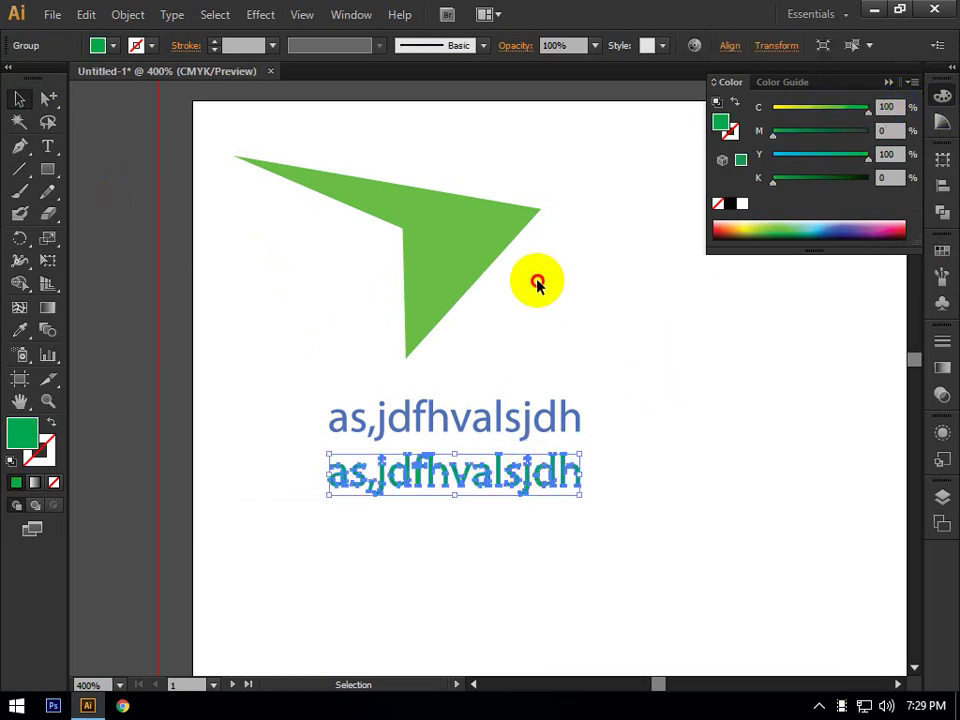
{"action": "left_click", "coordinate": [407, 255]}
{"action": "left_click", "coordinate": [300, 220]}
{"action": "left_click", "coordinate": [19, 121]}
{"action": "left_click", "coordinate": [453, 253]}
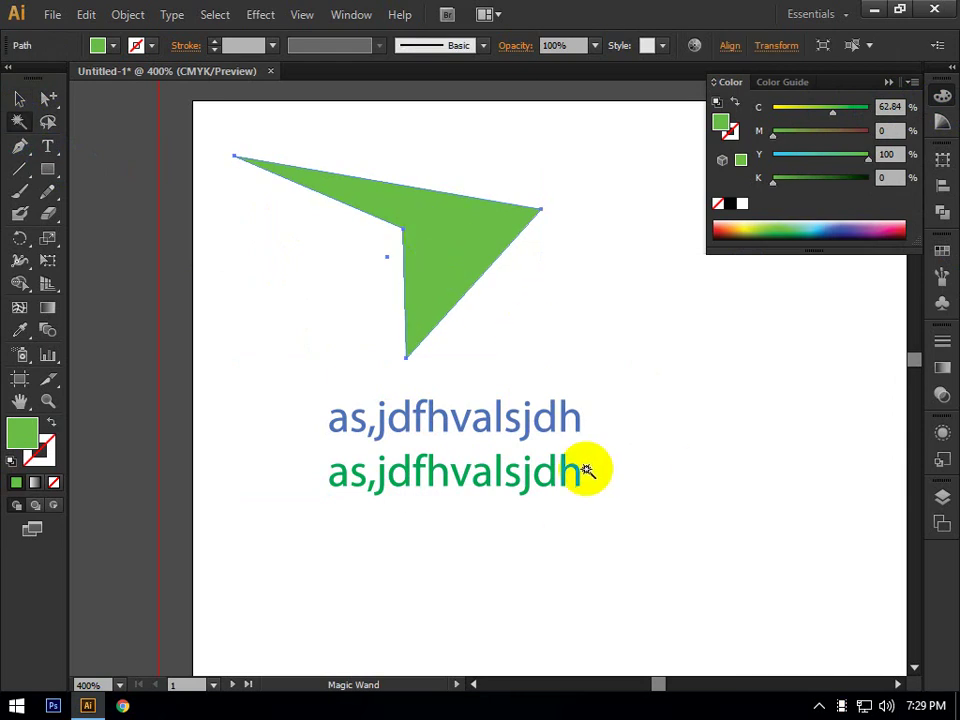
Try Lasso selections on the green triangle's anchor points
{"action": "left_click", "coordinate": [47, 125]}
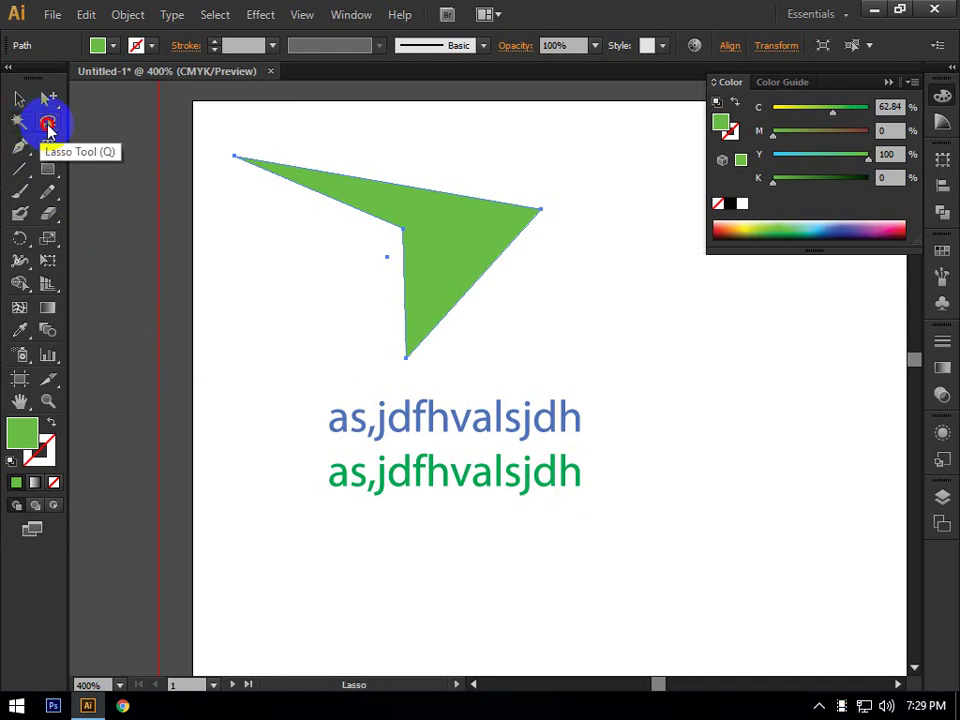
{"action": "mouse_move", "coordinate": [369, 285]}
{"action": "left_mouse_down"}
{"action": "mouse_move", "coordinate": [471, 296]}
{"action": "mouse_move", "coordinate": [440, 240]}
{"action": "left_mouse_up"}
{"action": "mouse_move", "coordinate": [456, 214]}
{"action": "left_mouse_down"}
{"action": "mouse_move", "coordinate": [326, 349]}
{"action": "mouse_move", "coordinate": [340, 330]}
{"action": "left_mouse_up"}
{"action": "mouse_move", "coordinate": [189, 229]}
{"action": "left_mouse_down"}
{"action": "mouse_move", "coordinate": [321, 193]}
{"action": "mouse_move", "coordinate": [215, 140]}
{"action": "left_mouse_up"}
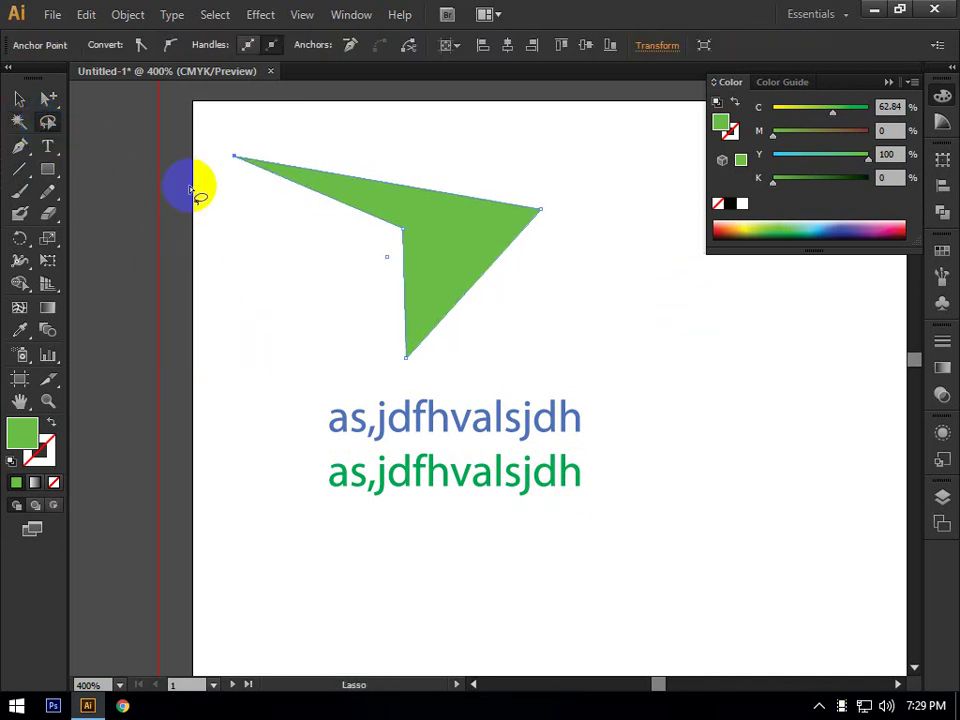
{"action": "mouse_move", "coordinate": [193, 189]}
{"action": "left_mouse_down"}
{"action": "mouse_move", "coordinate": [258, 150]}
{"action": "mouse_move", "coordinate": [287, 184]}
{"action": "mouse_move", "coordinate": [341, 171]}
{"action": "mouse_move", "coordinate": [285, 163]}
{"action": "left_mouse_up"}
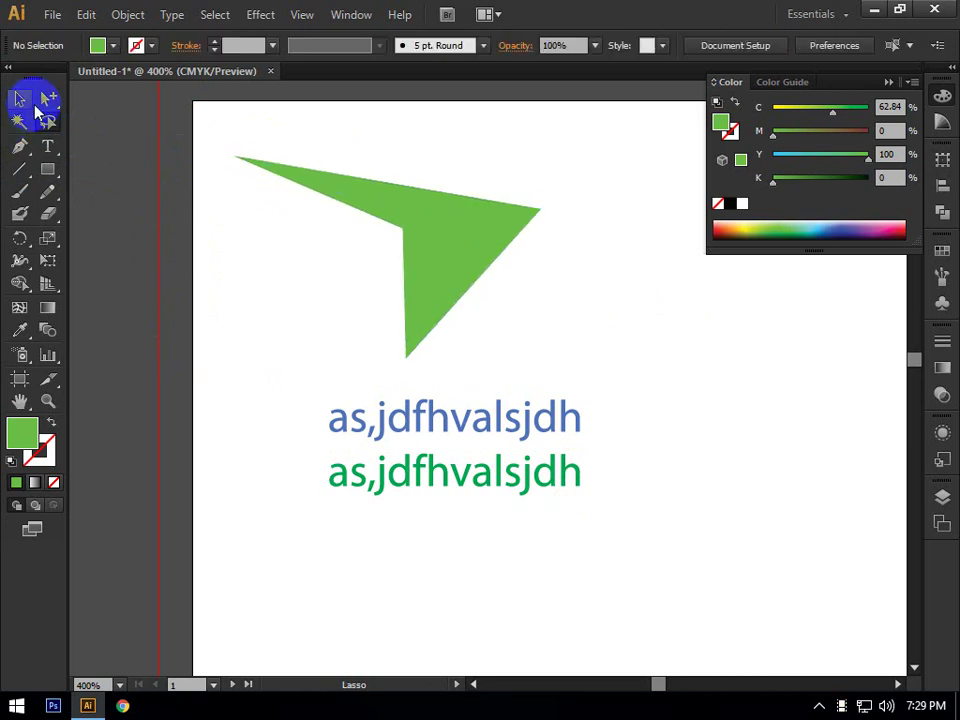
Choose the plain Pen tool from the pen tools flyout
{"action": "left_click", "coordinate": [19, 98]}
{"action": "left_click", "coordinate": [23, 152]}
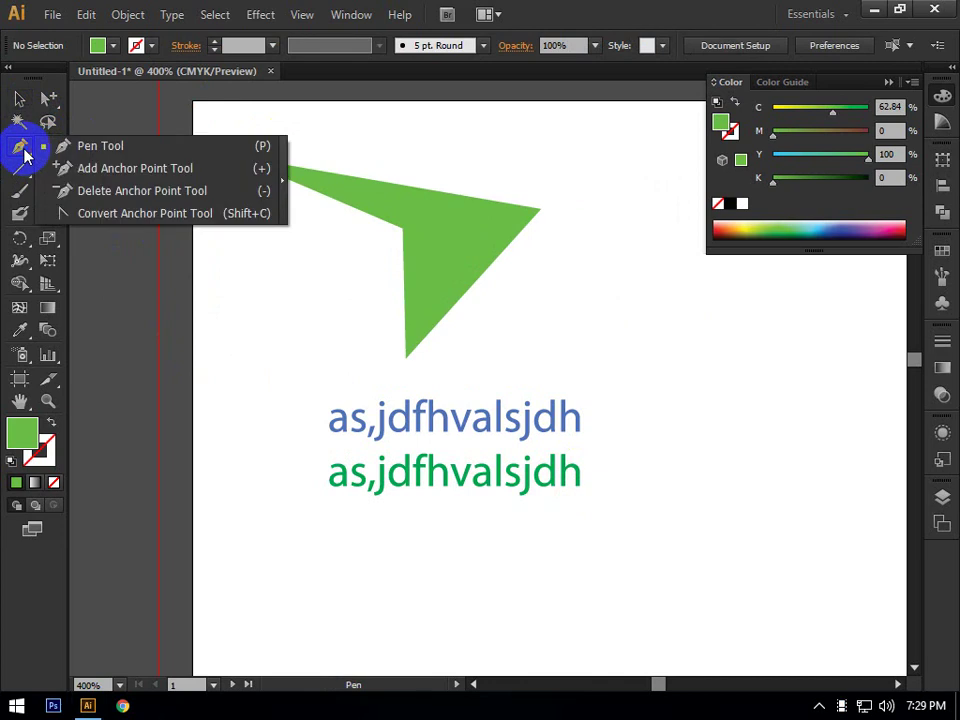
{"action": "left_click_drag", "start_coordinate": [24, 155], "coordinate": [70, 150]}
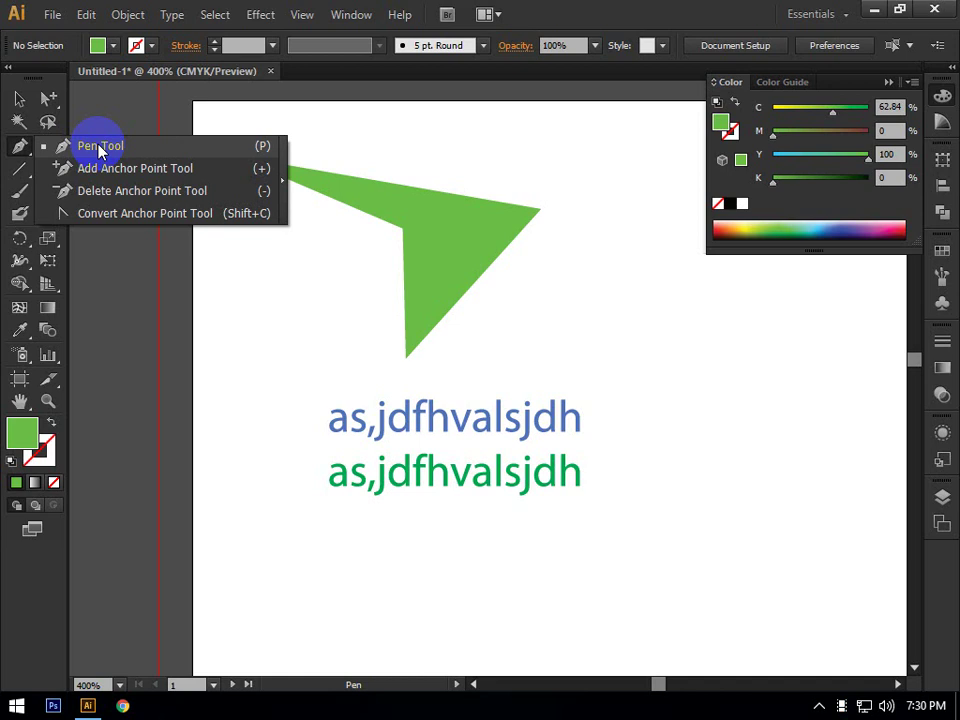
Draw a two-anchor green arc with the Pen in empty artboard space
{"action": "left_click", "coordinate": [100, 147]}
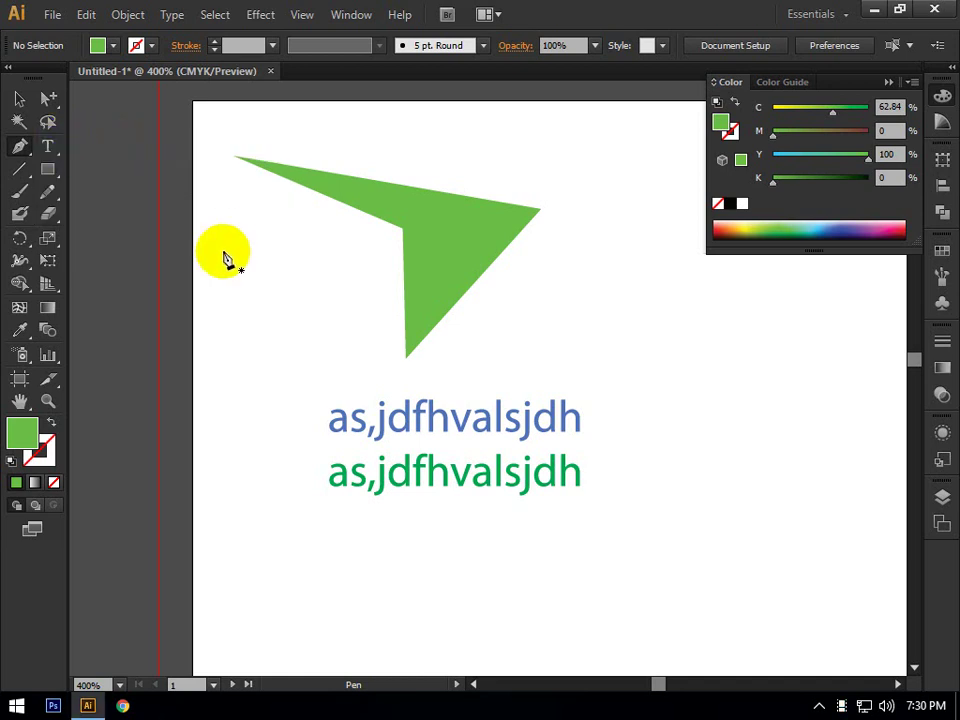
{"action": "key", "text": "space"}
{"action": "left_click_drag", "start_coordinate": [609, 354], "coordinate": [214, 414]}
{"action": "left_click_drag", "start_coordinate": [226, 370], "coordinate": [237, 368]}
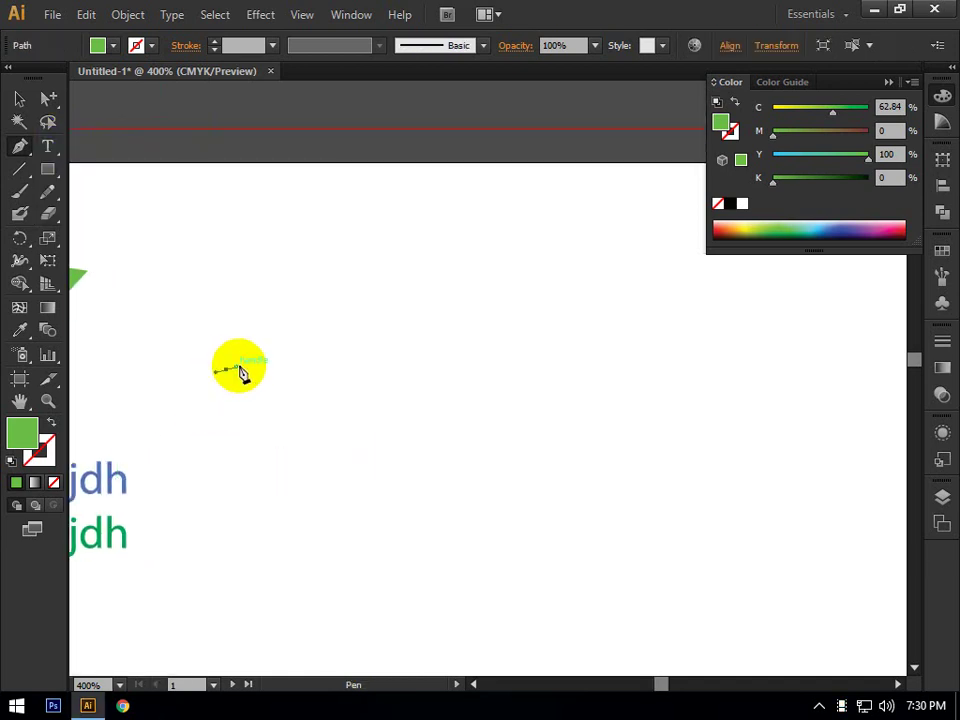
{"action": "key", "text": "ctrl+z"}
{"action": "left_click", "coordinate": [240, 368]}
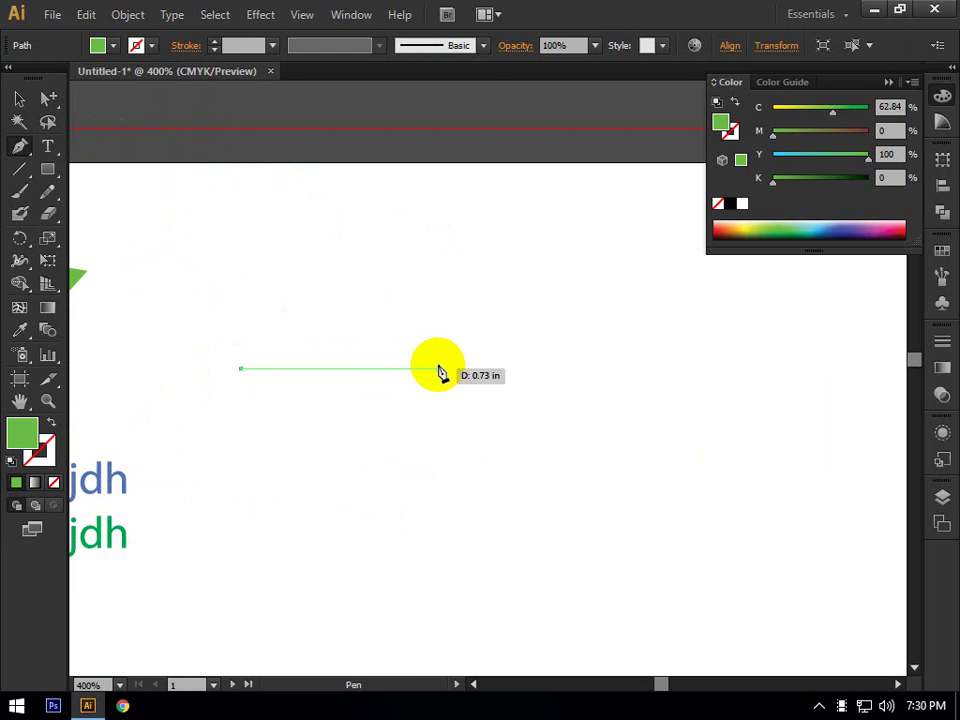
{"action": "left_click", "coordinate": [438, 368]}
{"action": "left_click_drag", "start_coordinate": [438, 368], "coordinate": [511, 430]}
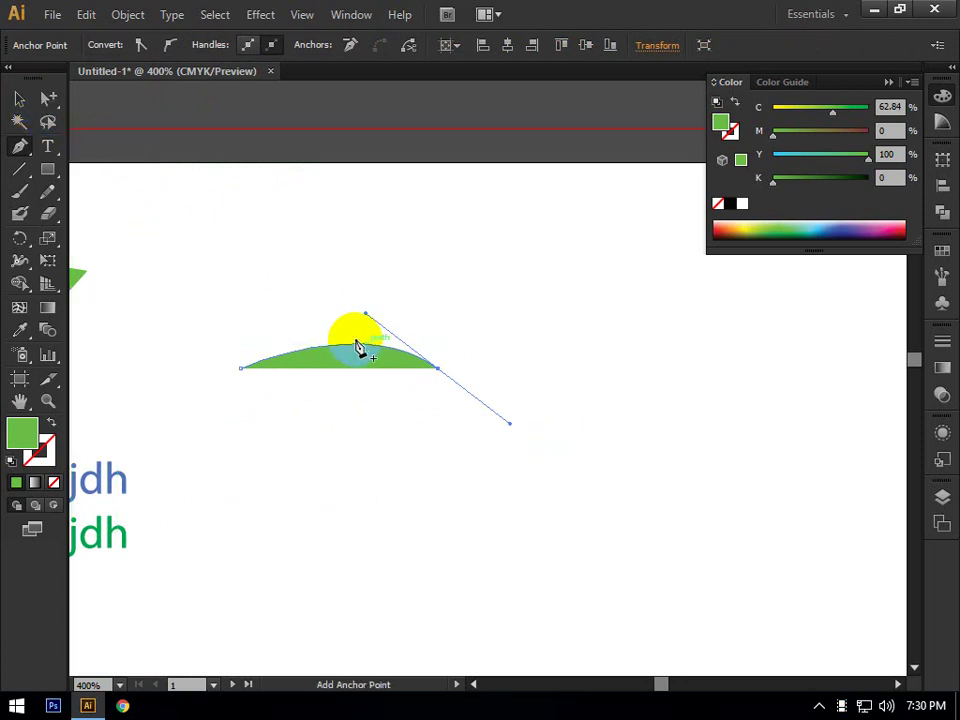
Drag the arc's anchors and handles with Direct Selection so it bows downward
{"action": "left_click", "coordinate": [19, 98]}
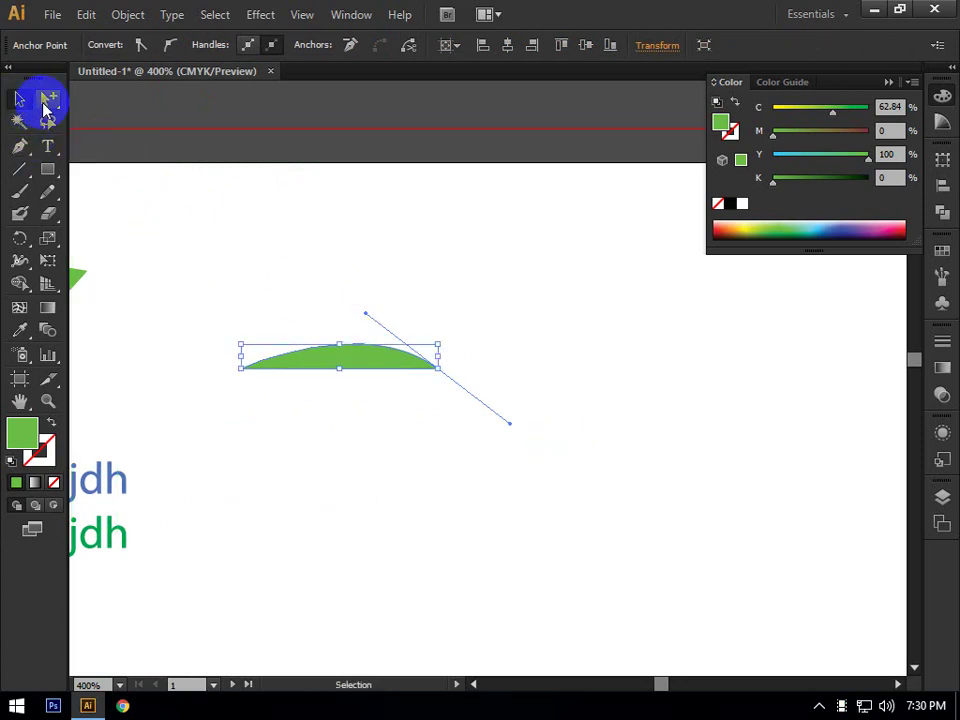
{"action": "left_click_drag", "start_coordinate": [46, 110], "coordinate": [172, 104]}
{"action": "left_click", "coordinate": [186, 234]}
{"action": "left_click", "coordinate": [47, 99]}
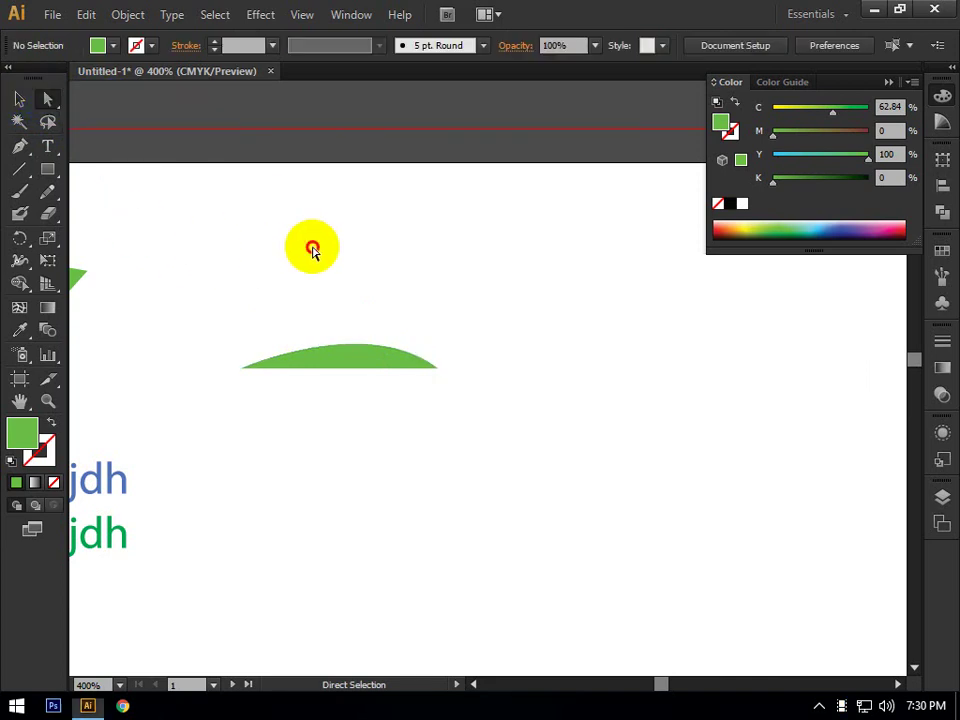
{"action": "left_click", "coordinate": [338, 348]}
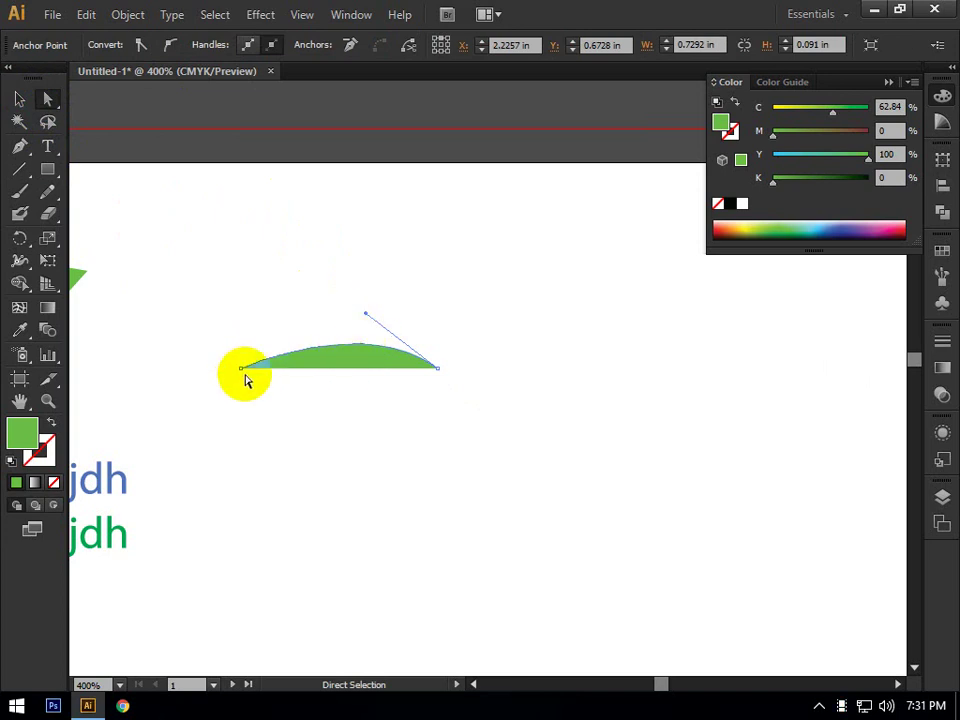
{"action": "left_click_drag", "start_coordinate": [240, 368], "coordinate": [242, 372]}
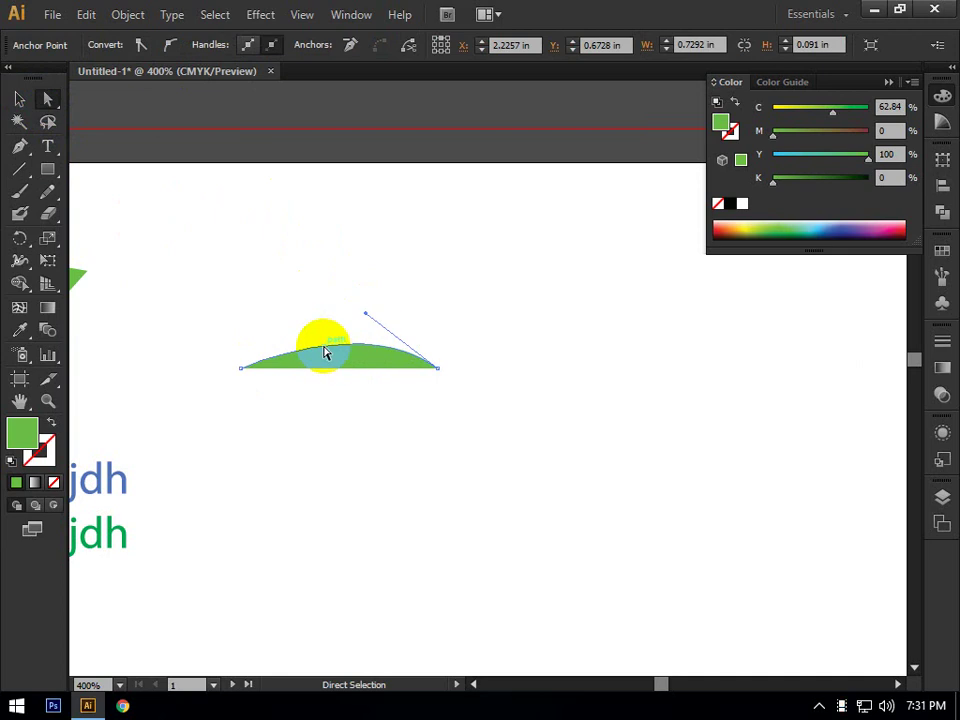
{"action": "left_click_drag", "start_coordinate": [366, 316], "coordinate": [325, 195]}
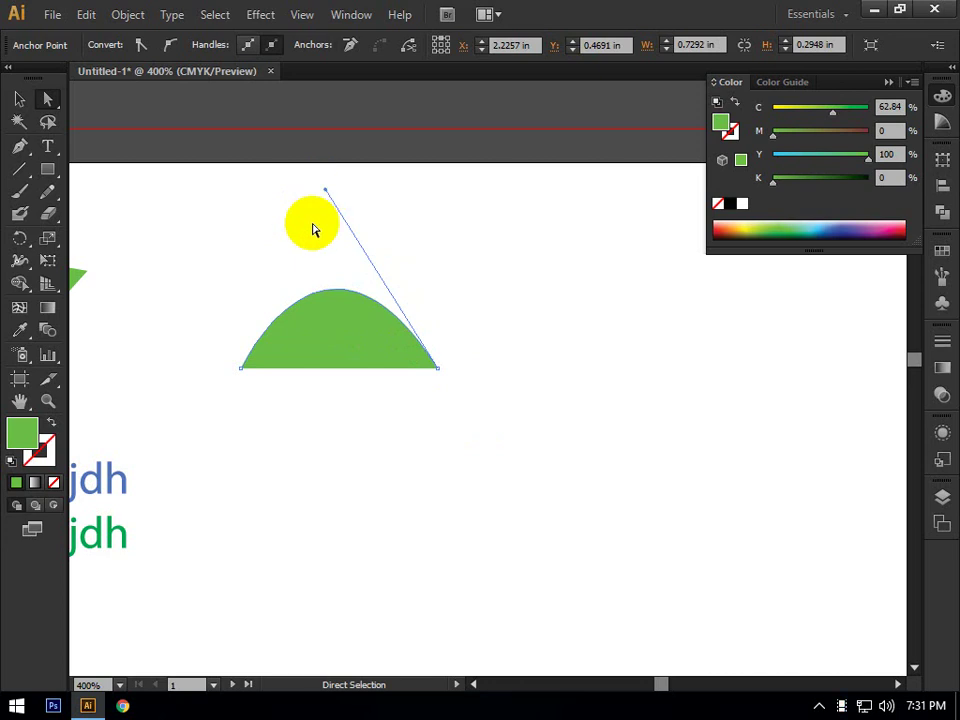
{"action": "left_click", "coordinate": [47, 100]}
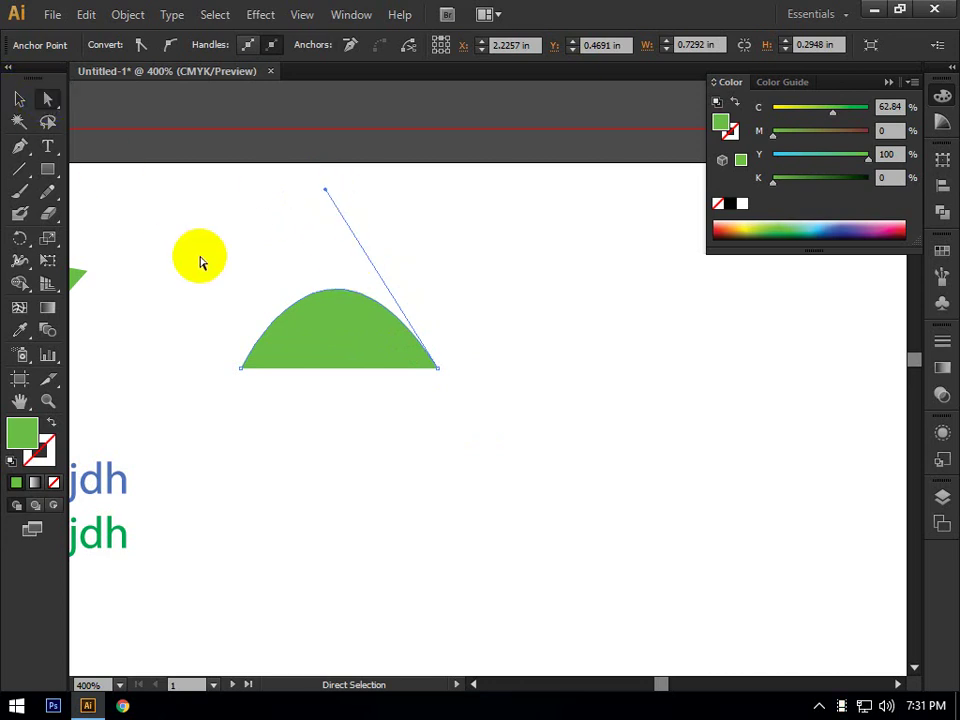
{"action": "left_click_drag", "start_coordinate": [326, 190], "coordinate": [328, 135]}
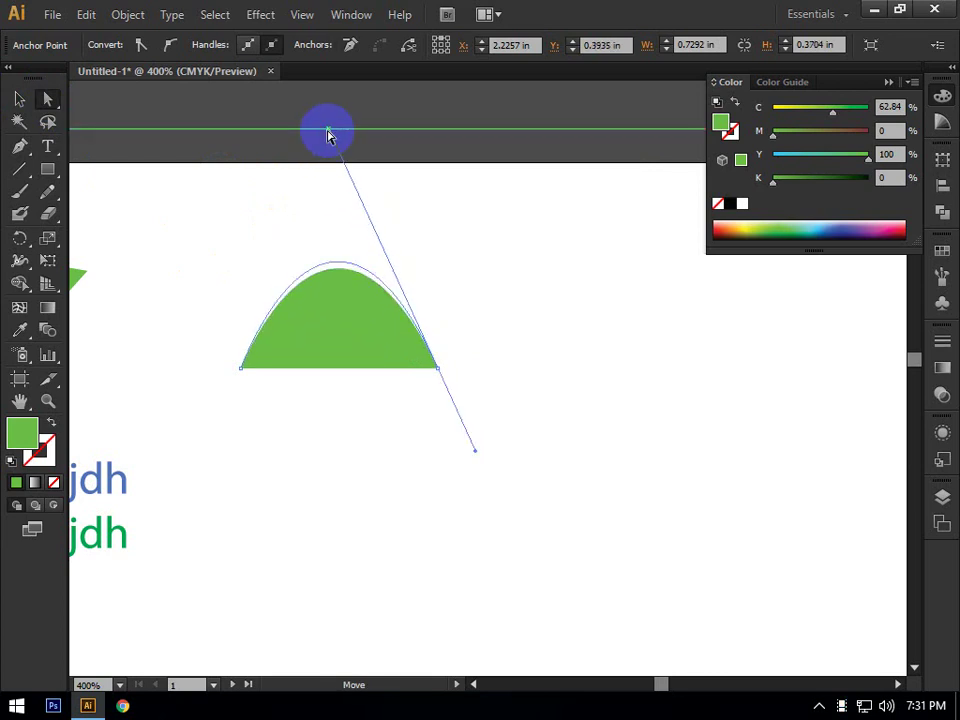
{"action": "left_click_drag", "start_coordinate": [437, 368], "coordinate": [343, 446]}
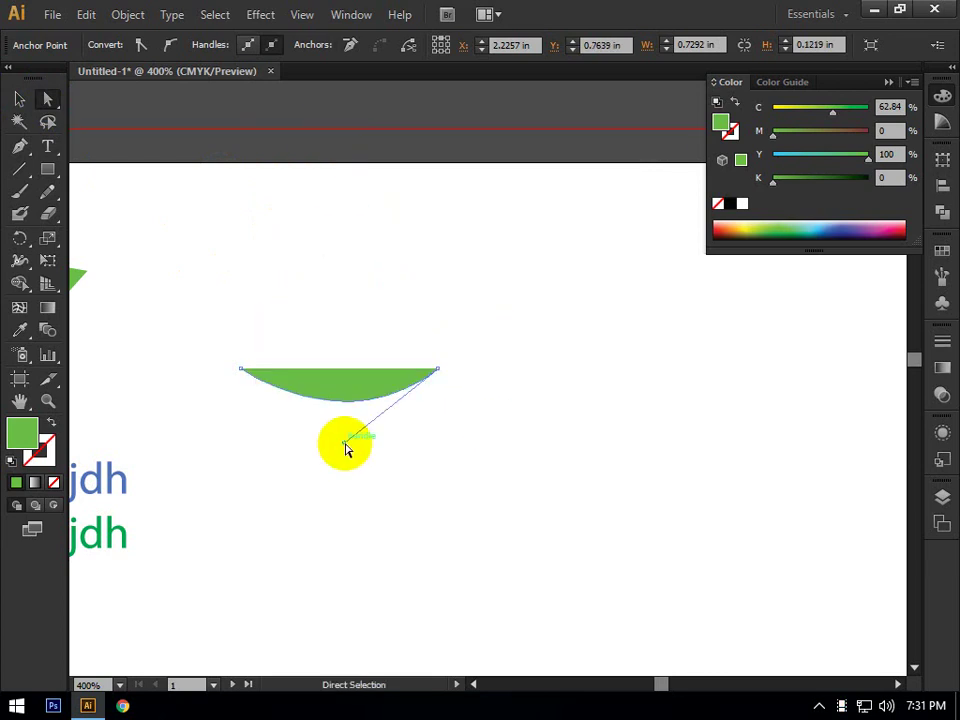
{"action": "left_click", "coordinate": [19, 147]}
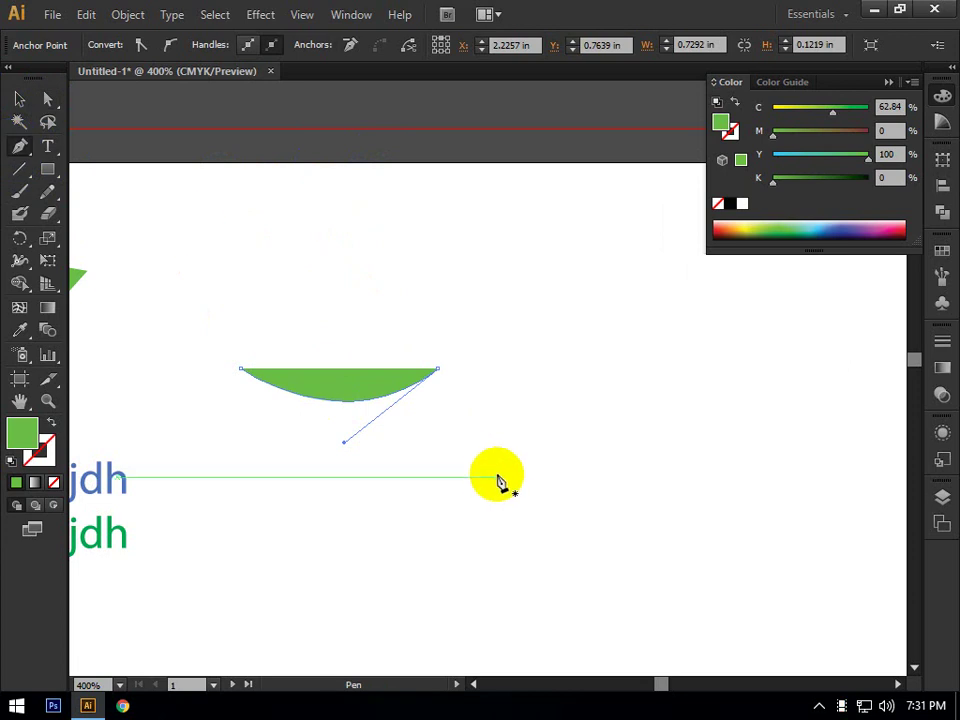
Start the swirl path with five curved Pen anchors
{"action": "left_click_drag", "start_coordinate": [493, 471], "coordinate": [300, 318]}
{"action": "left_click_drag", "start_coordinate": [375, 287], "coordinate": [450, 302]}
{"action": "left_click_drag", "start_coordinate": [500, 360], "coordinate": [499, 400]}
{"action": "left_click_drag", "start_coordinate": [414, 483], "coordinate": [280, 482]}
{"action": "left_click_drag", "start_coordinate": [321, 459], "coordinate": [201, 461]}
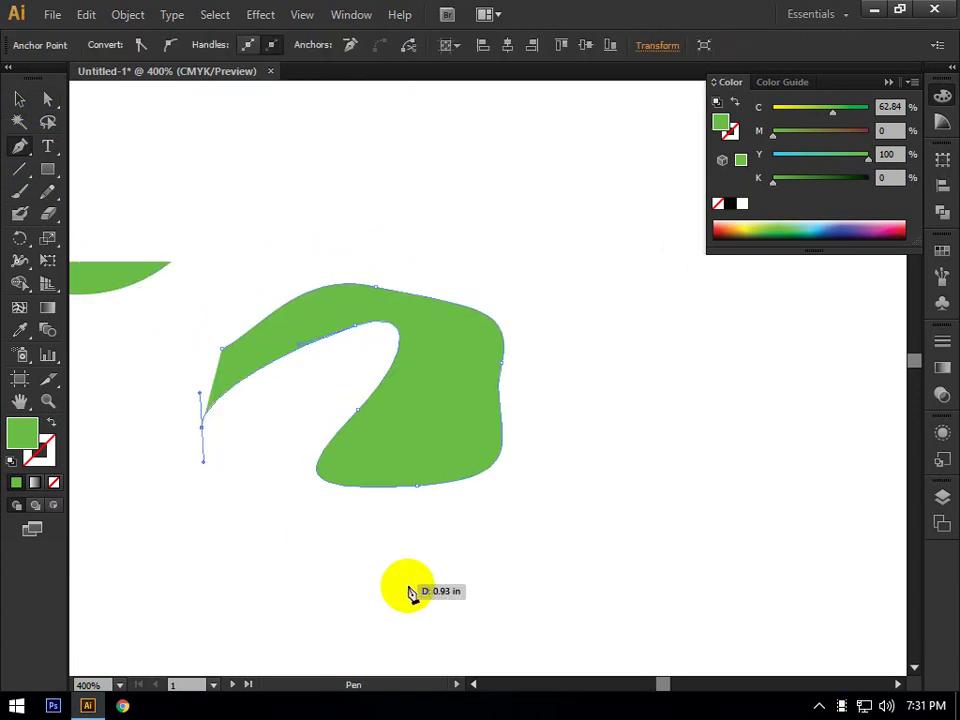
Curve the swirl around into a ring, close it, and launch Photoshop
{"action": "left_click_drag", "start_coordinate": [491, 572], "coordinate": [546, 523]}
{"action": "left_click", "coordinate": [581, 390]}
{"action": "left_click_drag", "start_coordinate": [519, 236], "coordinate": [476, 214]}
{"action": "left_click_drag", "start_coordinate": [286, 177], "coordinate": [213, 234]}
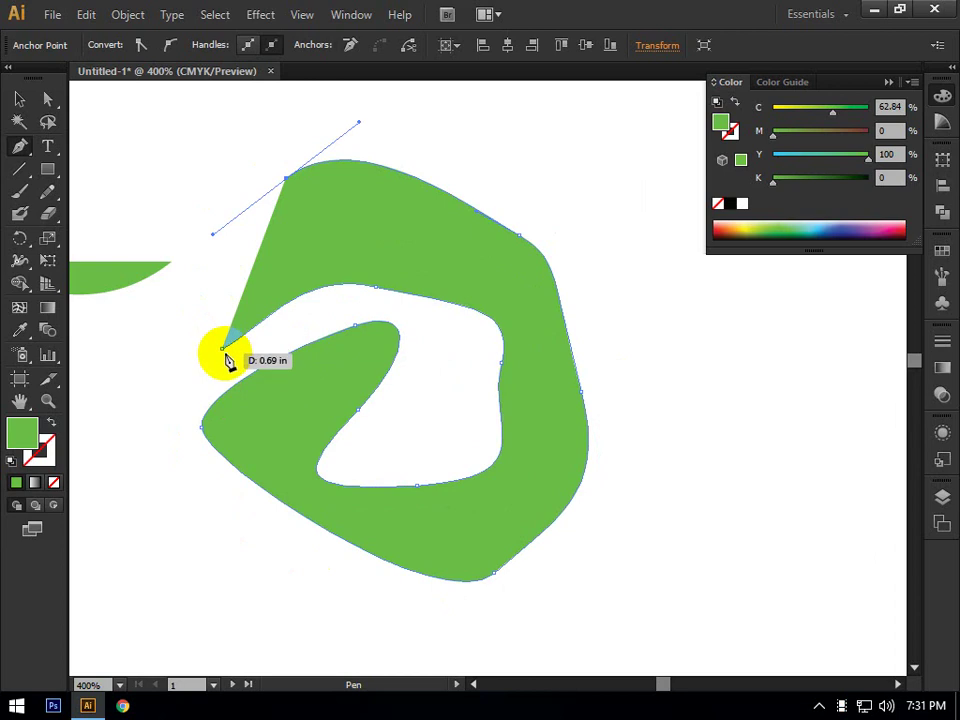
{"action": "left_click_drag", "start_coordinate": [223, 352], "coordinate": [255, 407]}
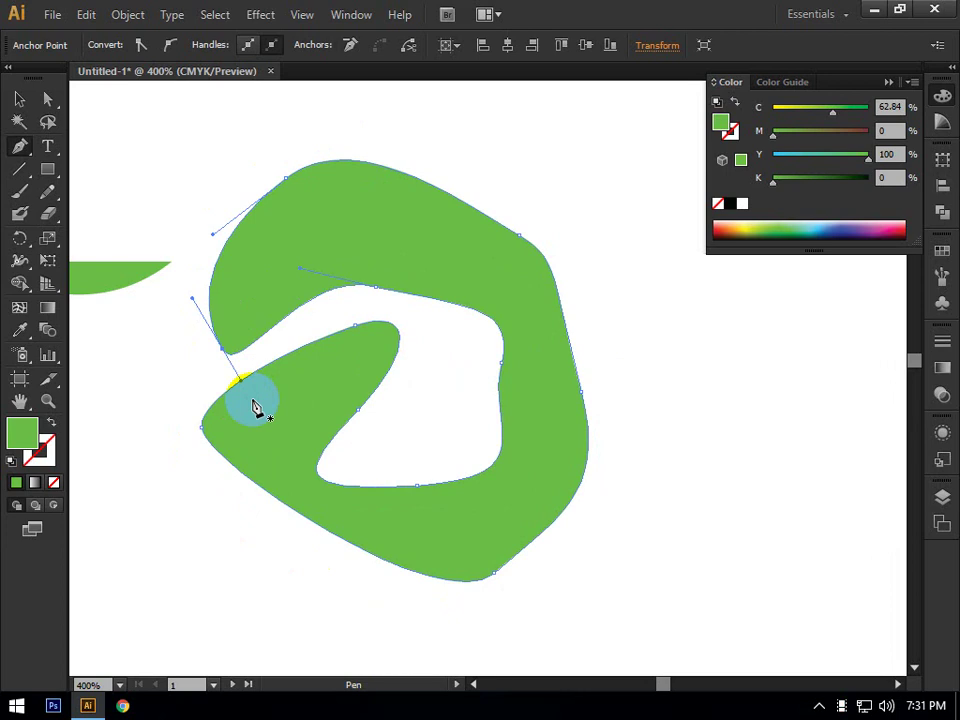
{"action": "left_click", "coordinate": [53, 706]}
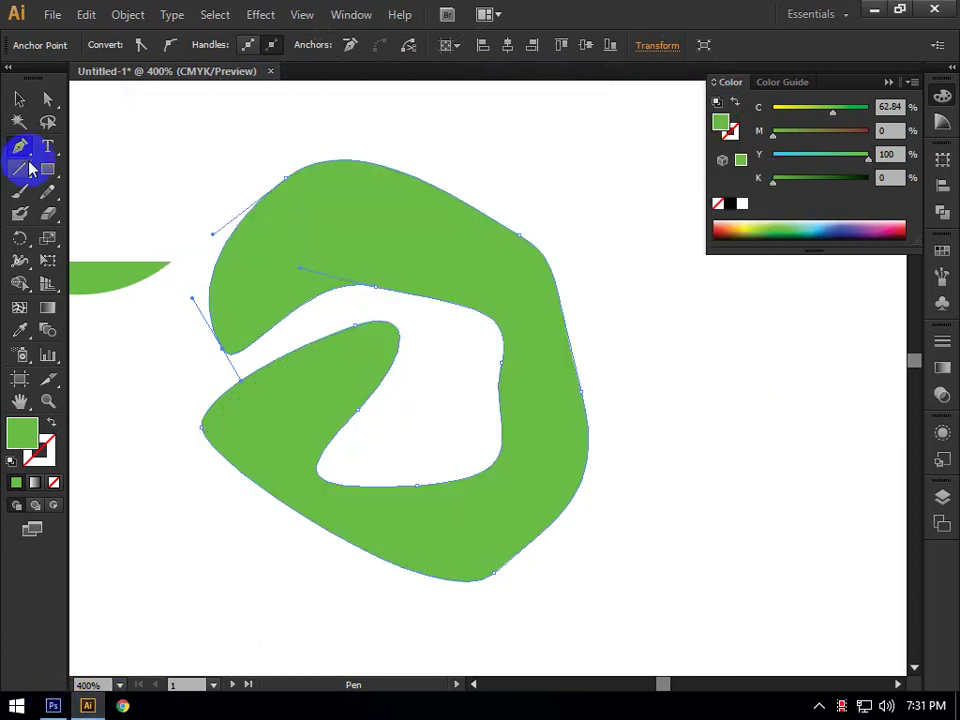
Select the swirl path with the Direct Selection tool
{"action": "left_click", "coordinate": [47, 99]}
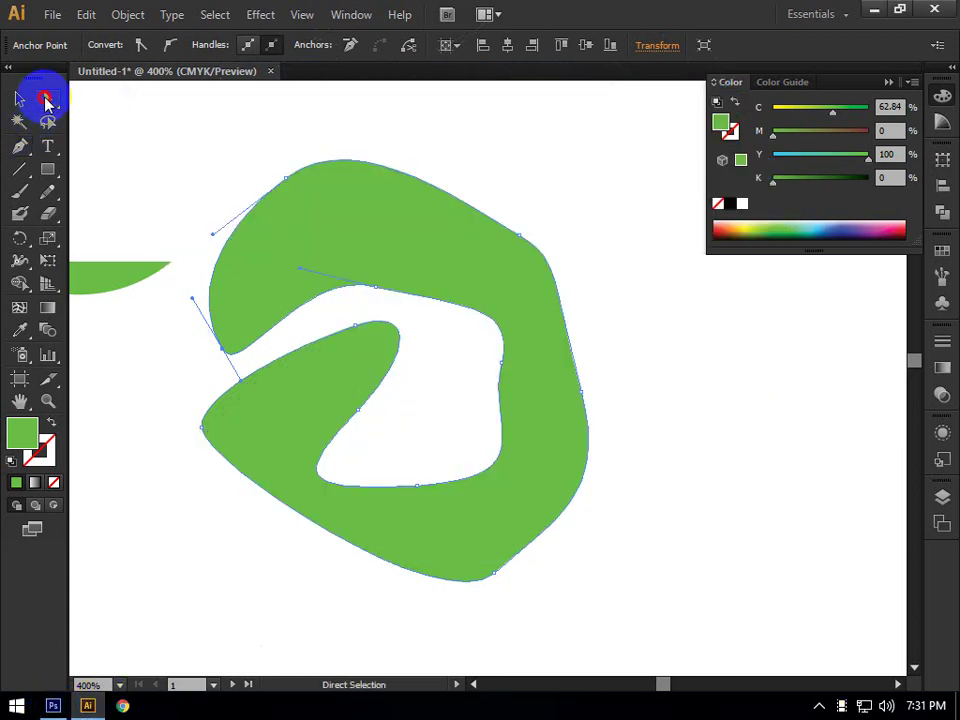
{"action": "left_click", "coordinate": [180, 115]}
{"action": "left_click", "coordinate": [594, 527]}
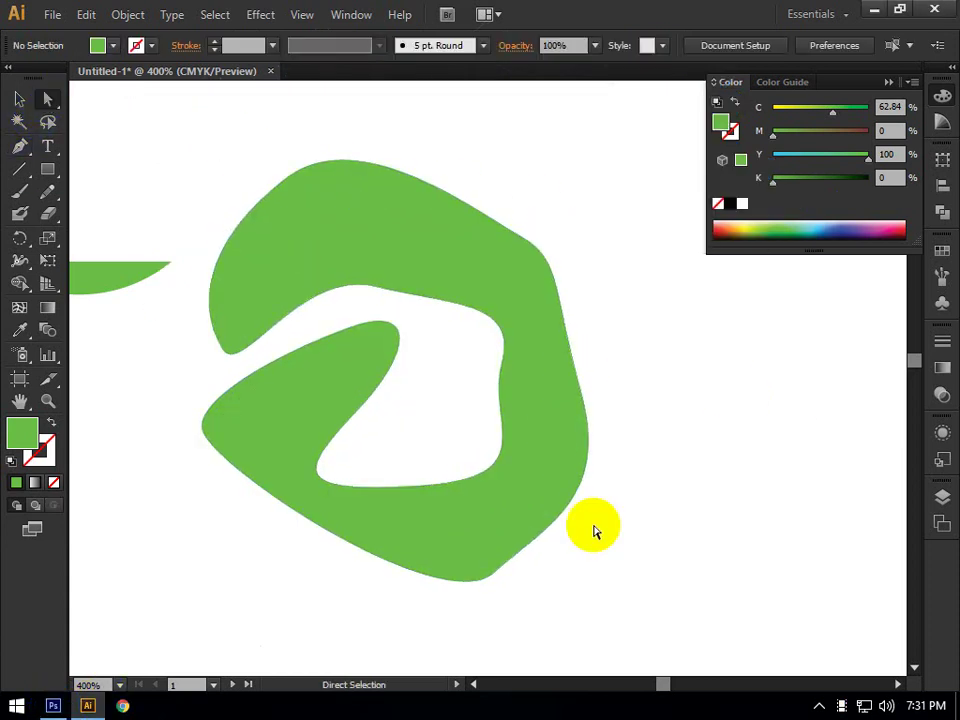
{"action": "left_click", "coordinate": [189, 364]}
{"action": "left_click", "coordinate": [52, 97]}
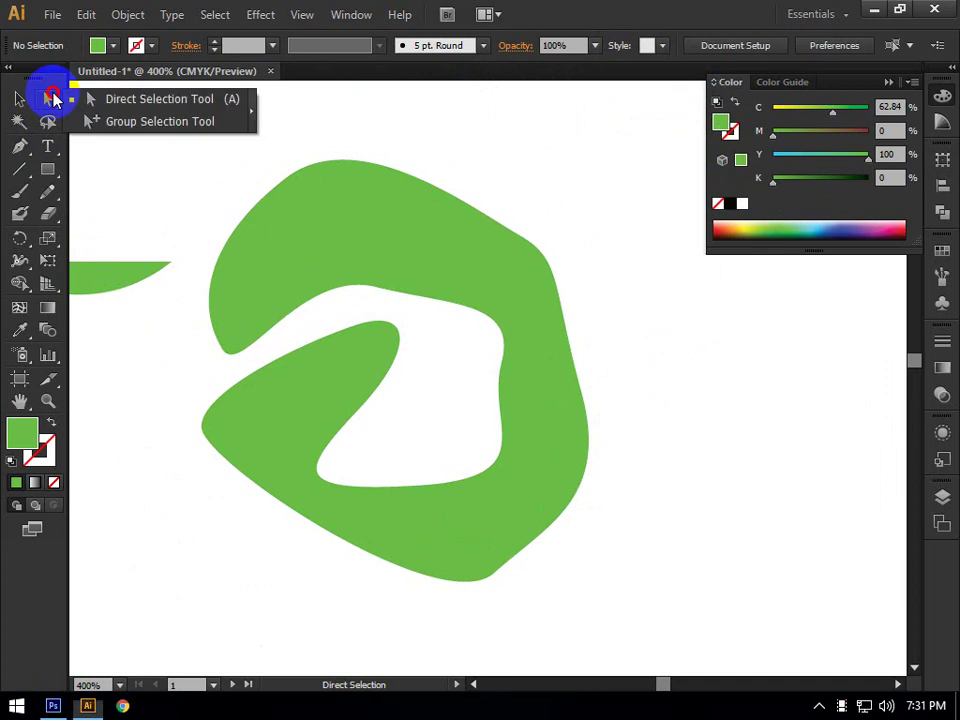
{"action": "left_click", "coordinate": [77, 104]}
{"action": "left_click", "coordinate": [340, 172]}
Pull the swirl's top anchor left, lift the right anchor and bulge the right edge outward
{"action": "left_click_drag", "start_coordinate": [390, 177], "coordinate": [240, 161]}
{"action": "left_click", "coordinate": [519, 236]}
{"action": "left_click_drag", "start_coordinate": [519, 236], "coordinate": [535, 222]}
{"action": "left_click_drag", "start_coordinate": [548, 287], "coordinate": [608, 331]}
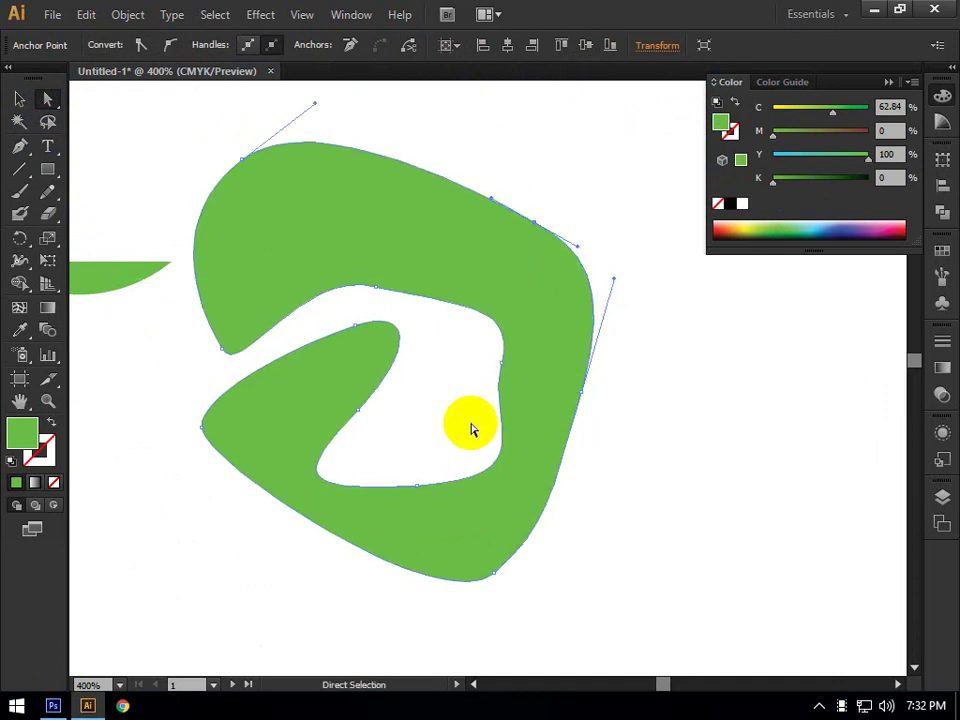
{"action": "left_click", "coordinate": [544, 576]}
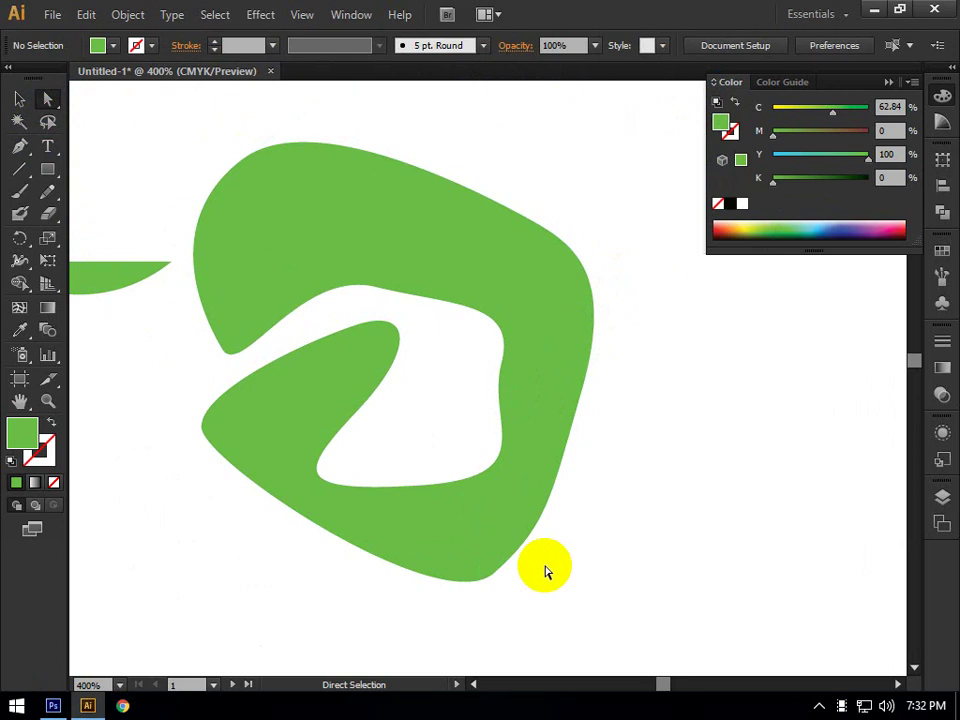
{"action": "left_click", "coordinate": [20, 98]}
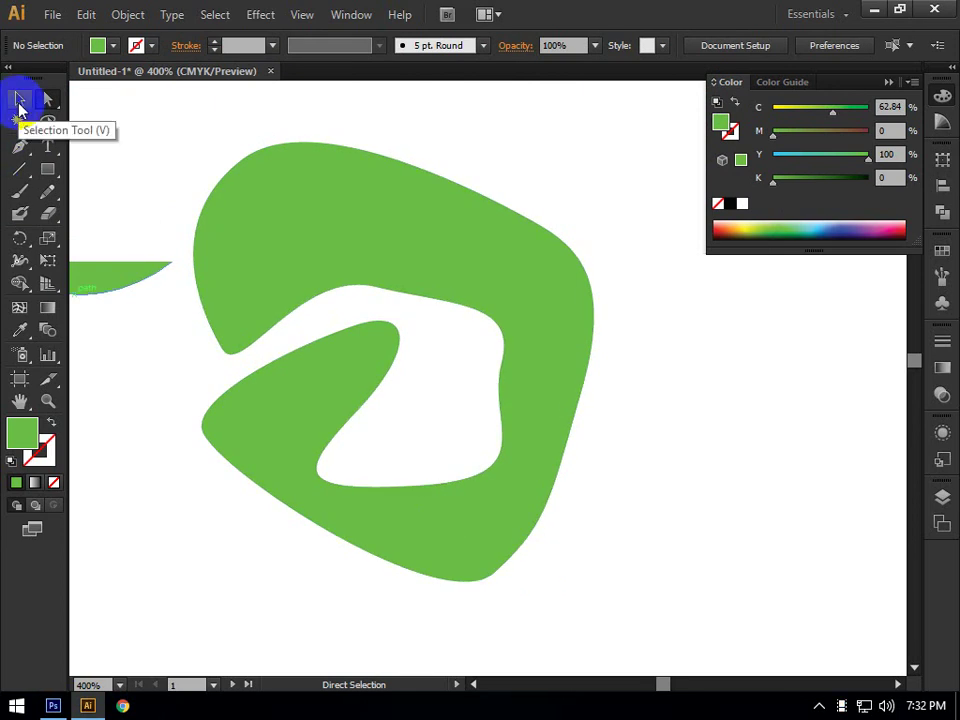
{"action": "left_click_drag", "start_coordinate": [19, 147], "coordinate": [96, 150]}
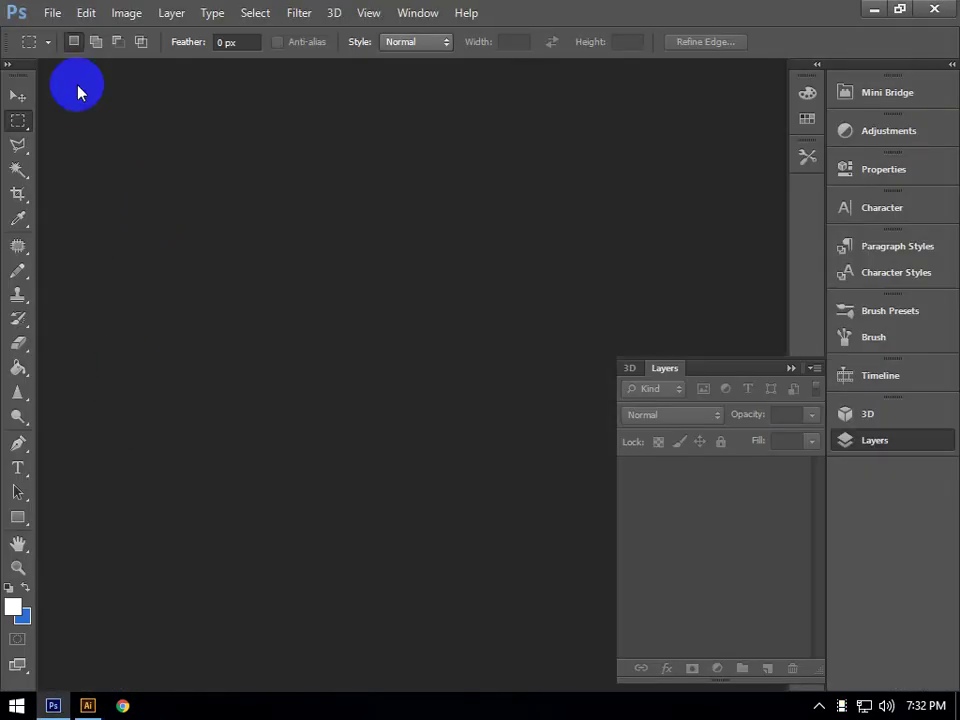
Create a new 820 × 312 px, 300 ppi transparent document
{"action": "left_click", "coordinate": [50, 14]}
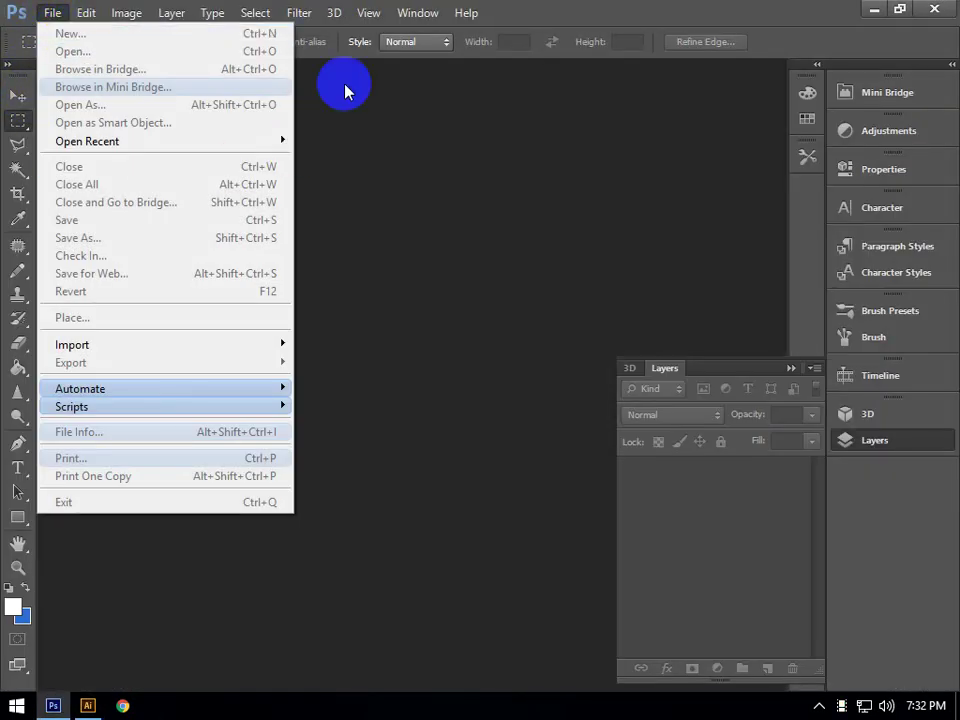
{"action": "left_click", "coordinate": [345, 90]}
{"action": "left_click", "coordinate": [51, 12]}
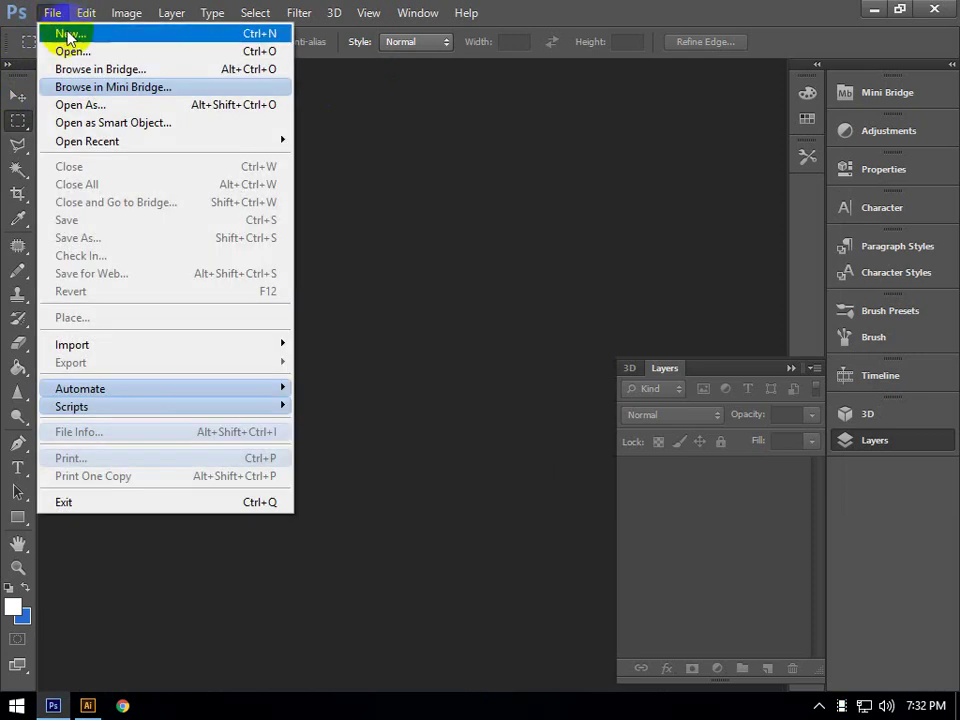
{"action": "left_click", "coordinate": [68, 35]}
{"action": "type", "text": "\\"}
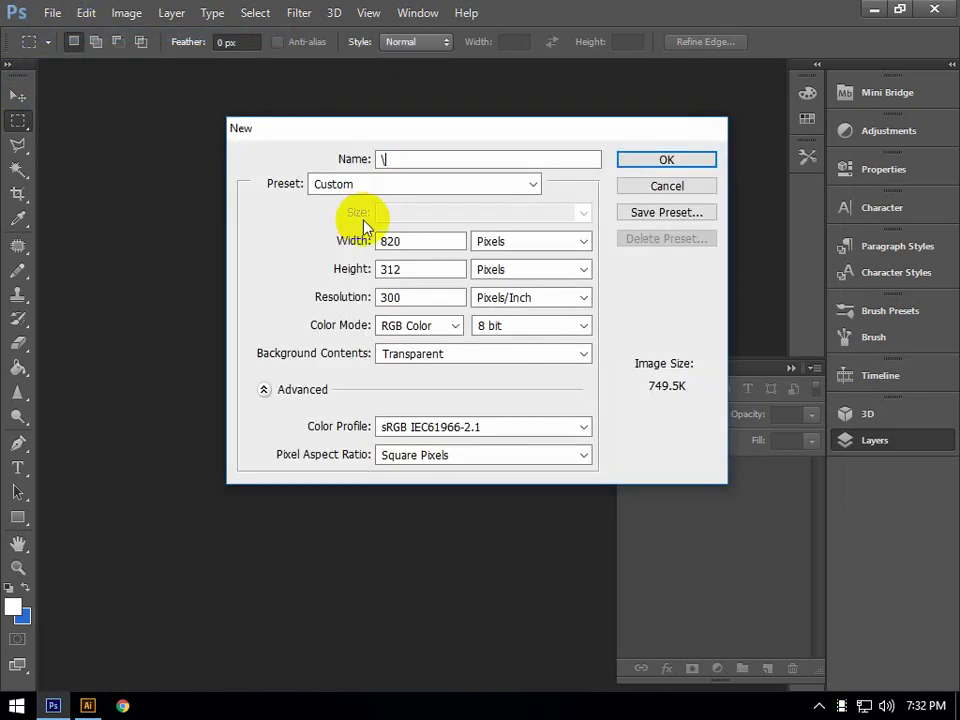
{"action": "key", "text": "Escape"}
{"action": "left_click", "coordinate": [423, 222]}
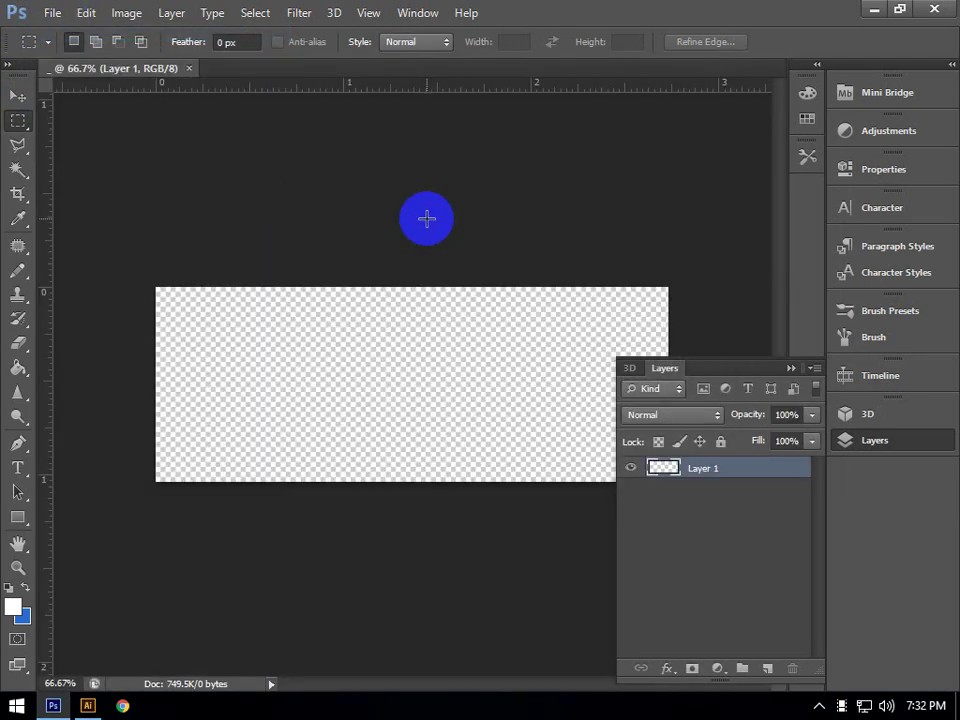
Draw a closed, rounded pen path on the new document
{"action": "left_click", "coordinate": [17, 442]}
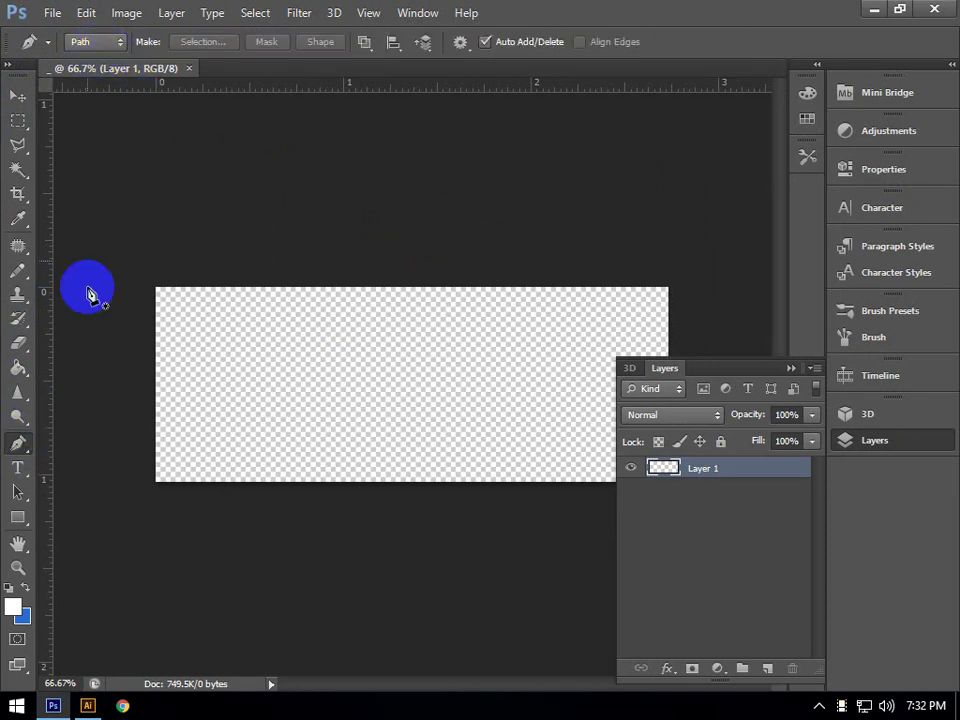
{"action": "left_click_drag", "start_coordinate": [271, 365], "coordinate": [297, 365]}
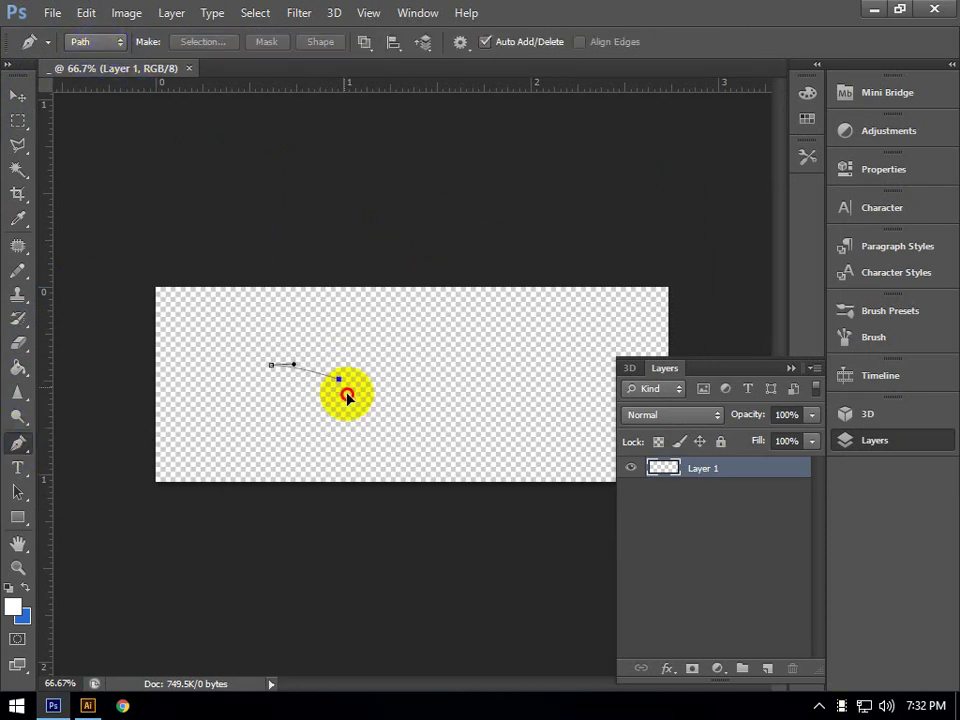
{"action": "left_click", "coordinate": [339, 380]}
{"action": "left_click_drag", "start_coordinate": [327, 441], "coordinate": [292, 441]}
{"action": "left_click_drag", "start_coordinate": [211, 436], "coordinate": [210, 407]}
{"action": "left_click", "coordinate": [272, 368]}
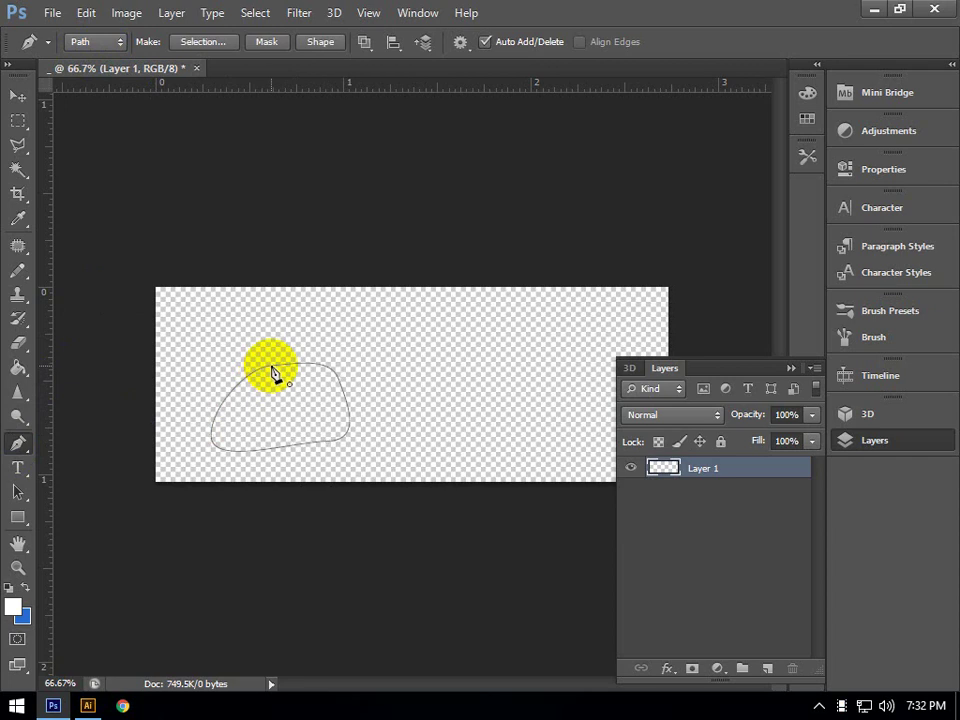
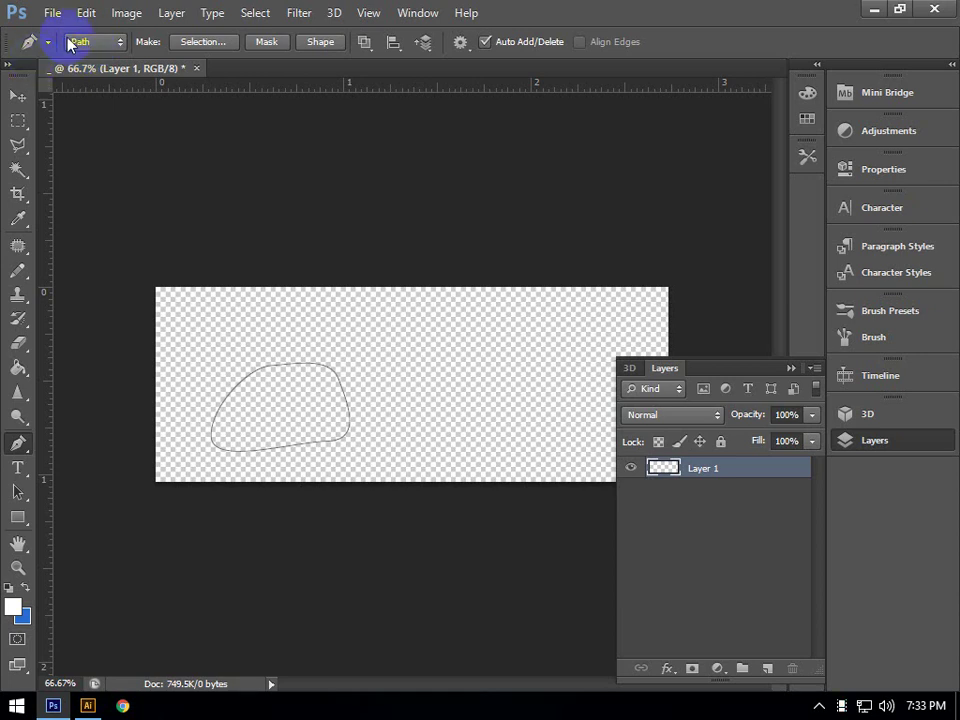
Switch the Pen tool mode from Path to Shape
{"action": "left_click", "coordinate": [290, 393]}
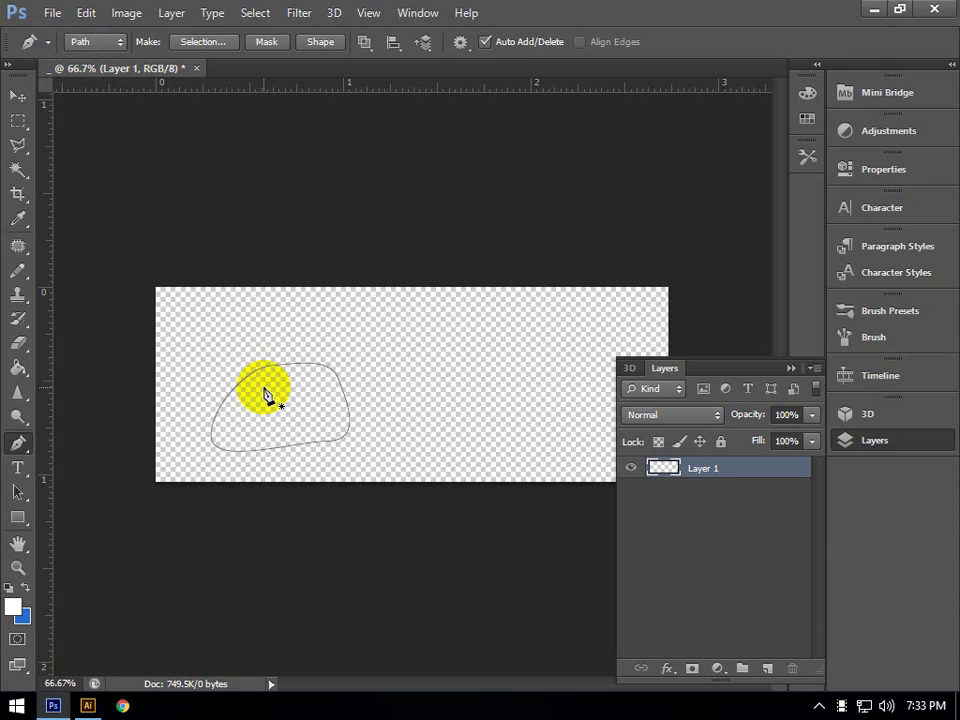
{"action": "left_click", "coordinate": [90, 42]}
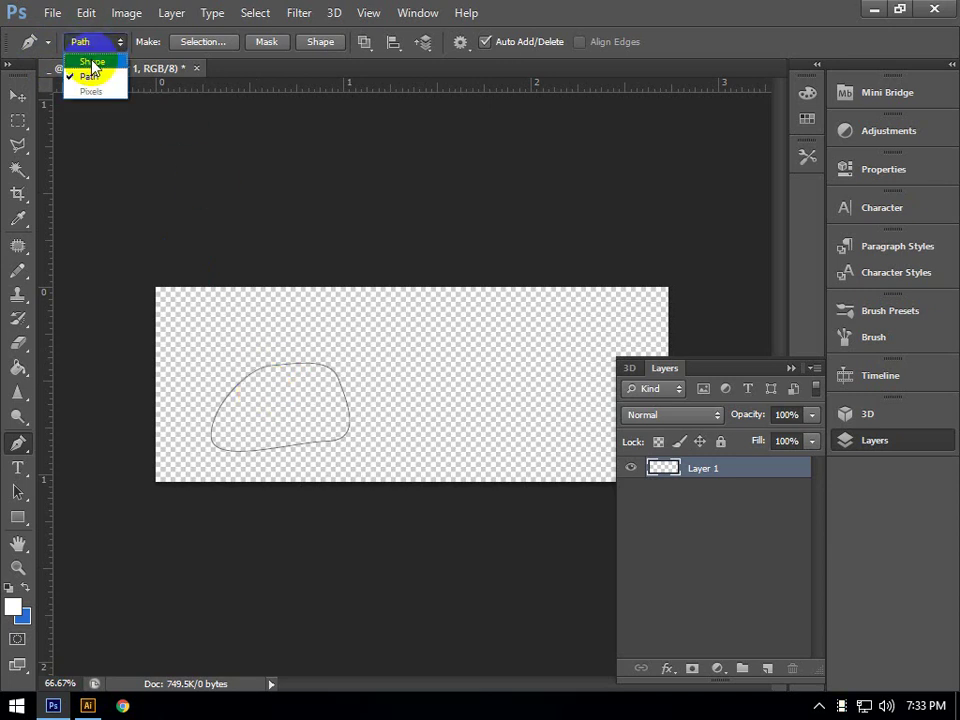
{"action": "left_click", "coordinate": [91, 62]}
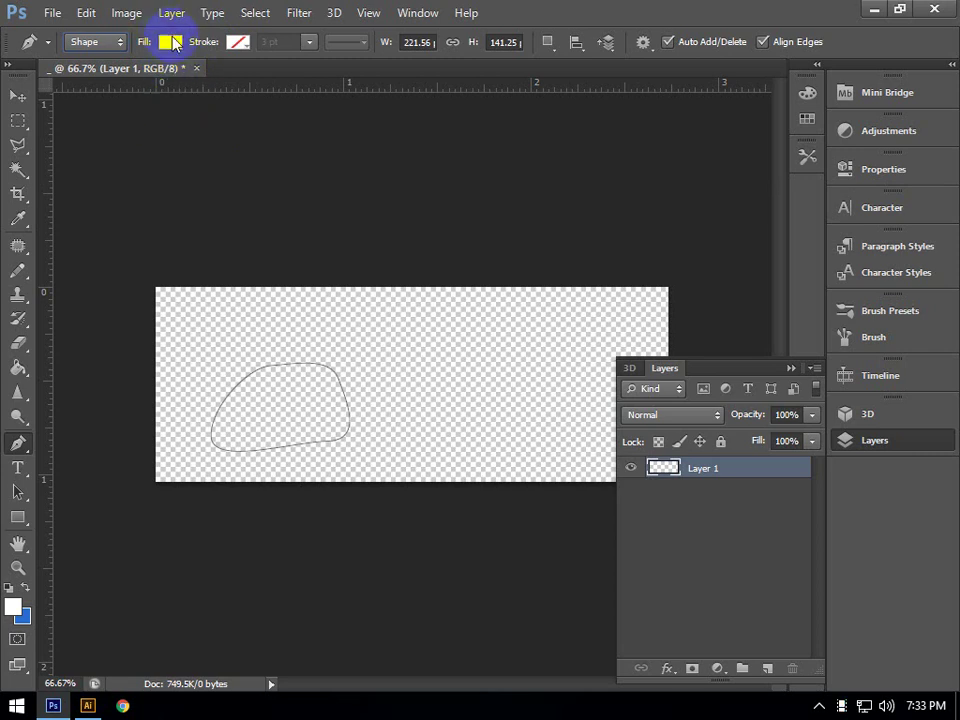
{"action": "left_click", "coordinate": [172, 42]}
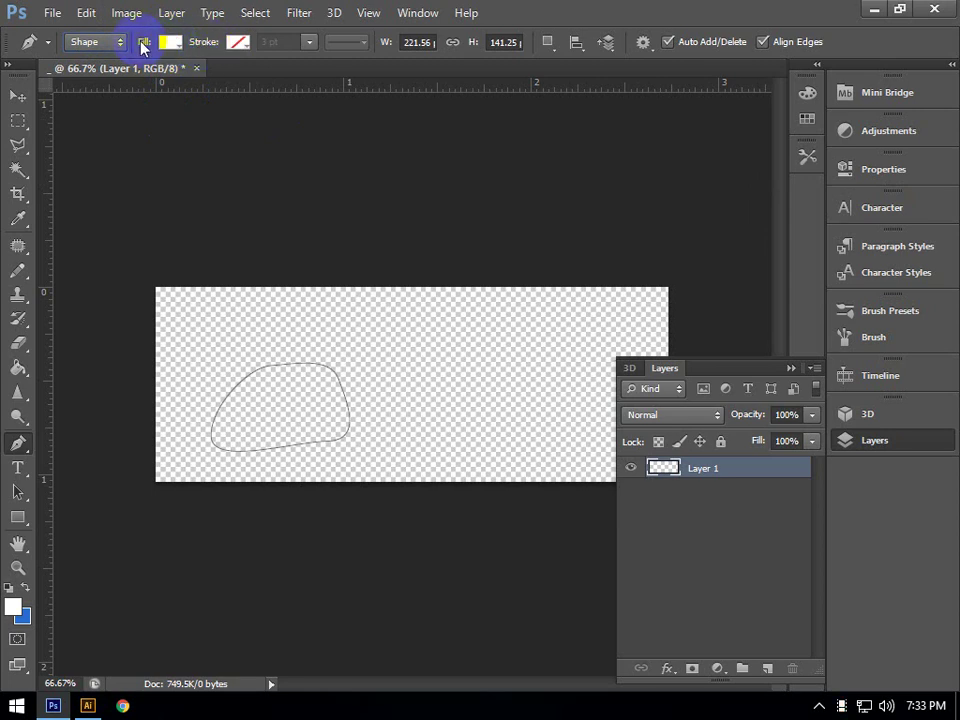
Set the foreground colour to purple #ae00ff and remove the old path outline
{"action": "left_click", "coordinate": [13, 605]}
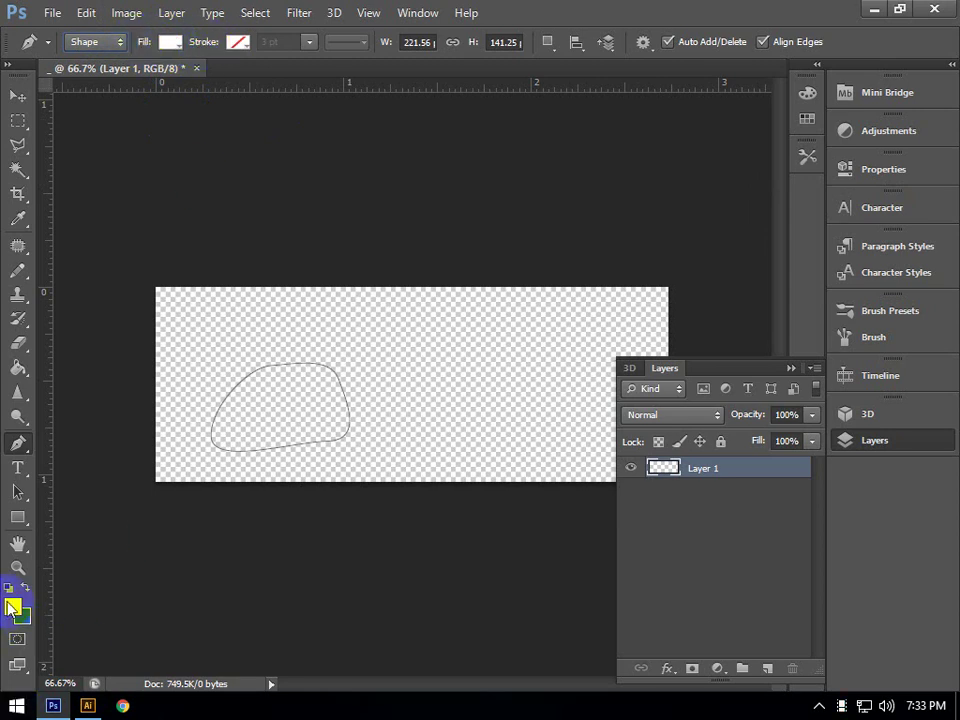
{"action": "left_click", "coordinate": [693, 227]}
{"action": "left_click", "coordinate": [669, 175]}
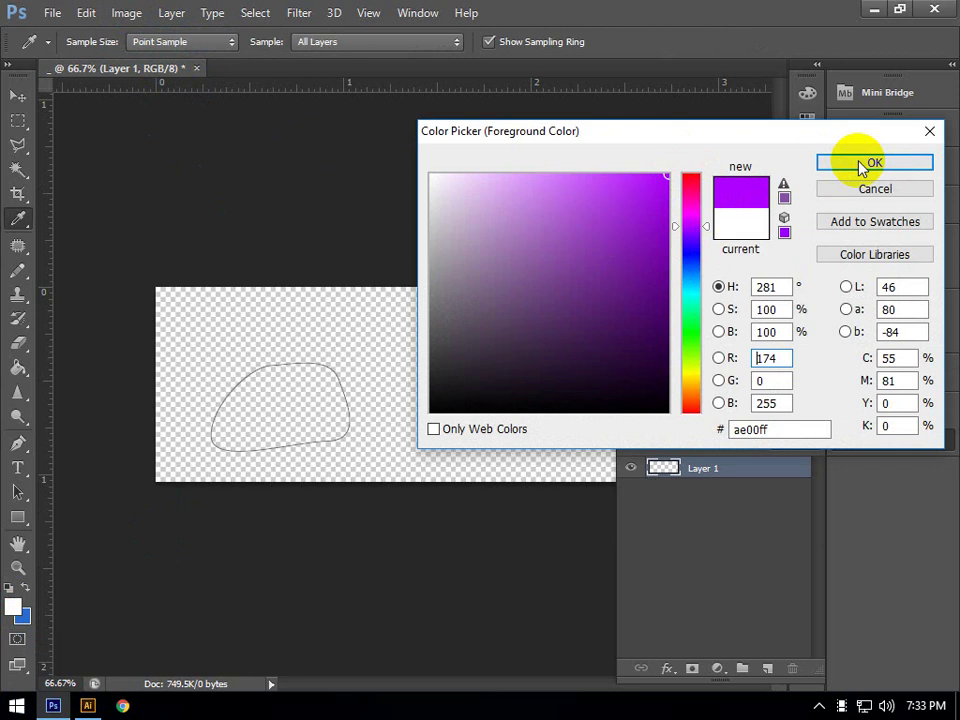
{"action": "left_click", "coordinate": [866, 163]}
{"action": "key", "text": "ctrl+z"}
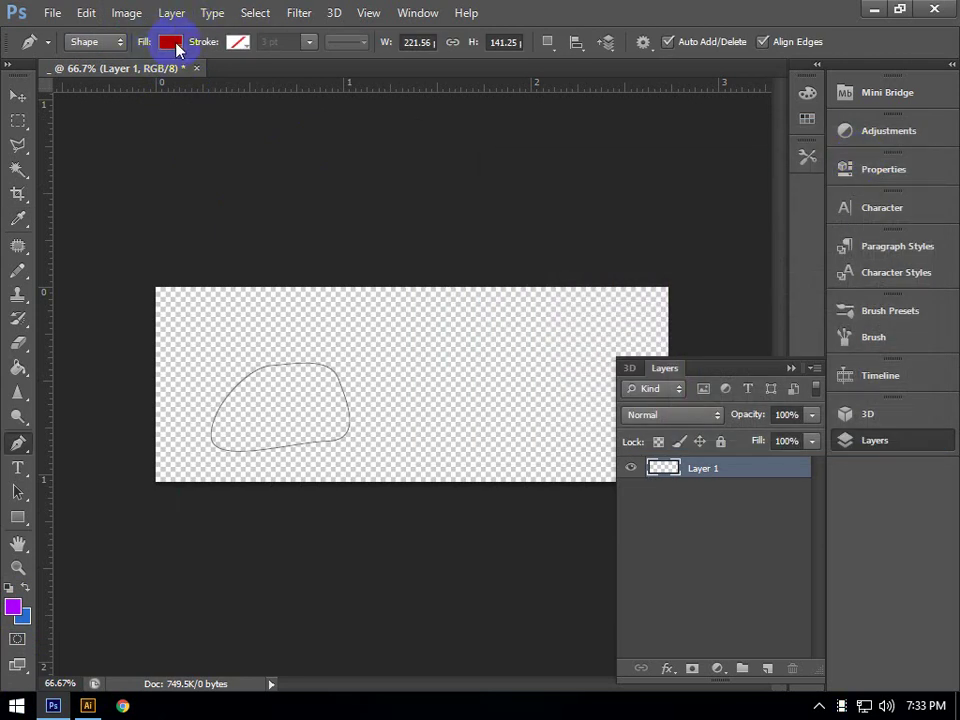
{"action": "key", "text": "ctrl+z"}
Draw a closed curved shape with the Pen tool in the middle of the canvas
{"action": "key", "text": "Escape"}
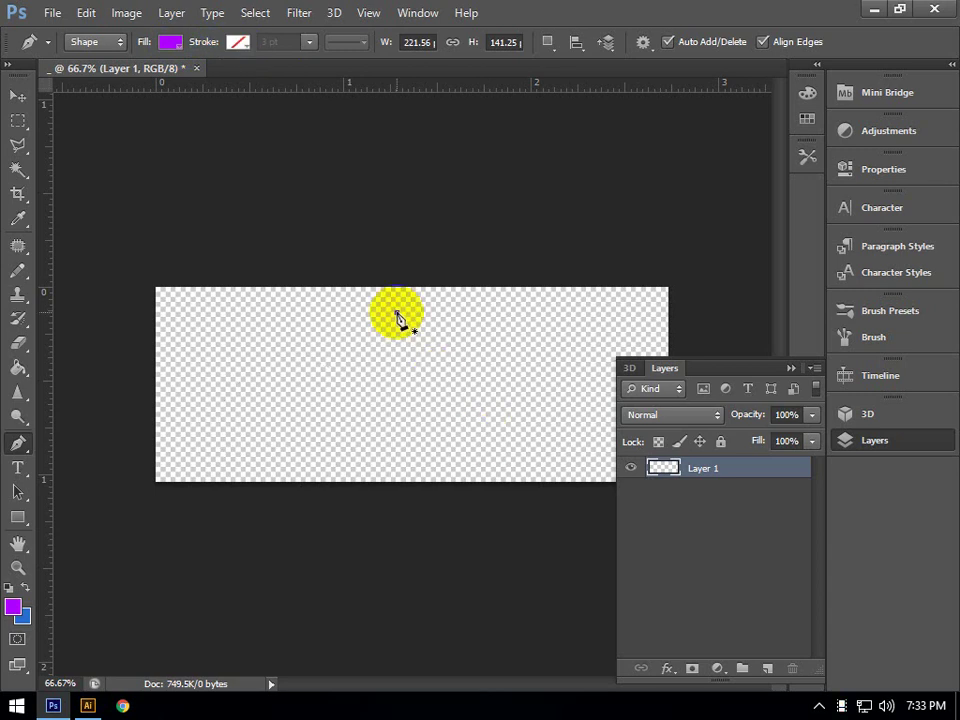
{"action": "left_click", "coordinate": [397, 318]}
{"action": "left_click_drag", "start_coordinate": [469, 347], "coordinate": [480, 354]}
{"action": "left_click_drag", "start_coordinate": [499, 404], "coordinate": [493, 420]}
{"action": "left_click_drag", "start_coordinate": [449, 456], "coordinate": [393, 444]}
{"action": "mouse_move", "coordinate": [337, 394]}
{"action": "left_mouse_down"}
{"action": "mouse_move", "coordinate": [349, 343]}
{"action": "mouse_move", "coordinate": [337, 347]}
{"action": "left_mouse_up"}
{"action": "left_click", "coordinate": [395, 318]}
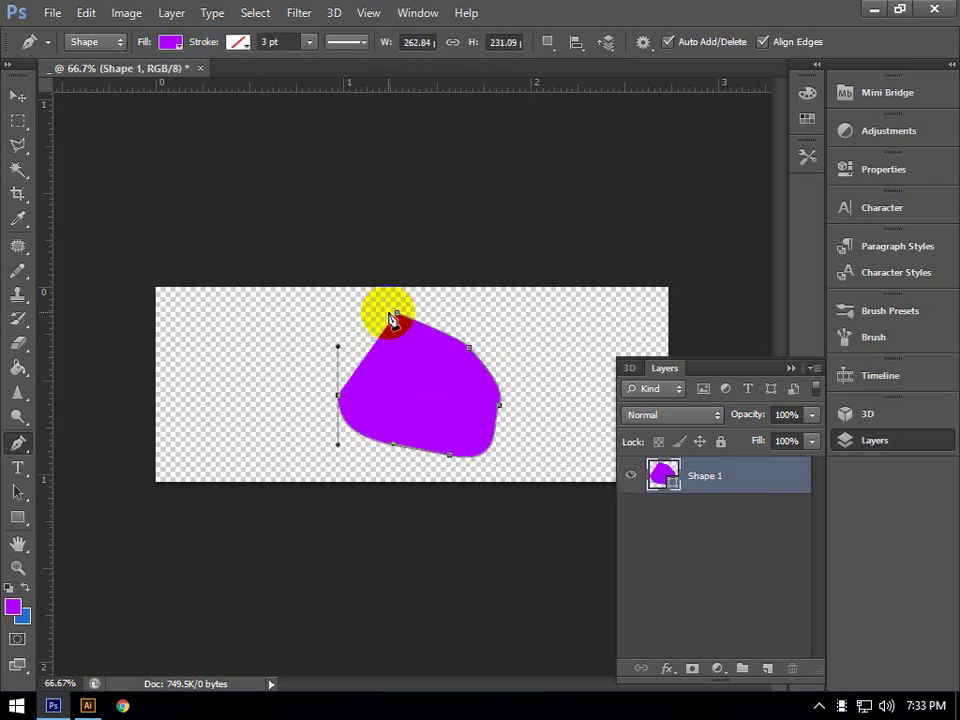
{"action": "left_click_drag", "start_coordinate": [394, 318], "coordinate": [398, 326]}
Change the Shape 1 layer's fill colour from purple to red ff0000
{"action": "left_click", "coordinate": [84, 41]}
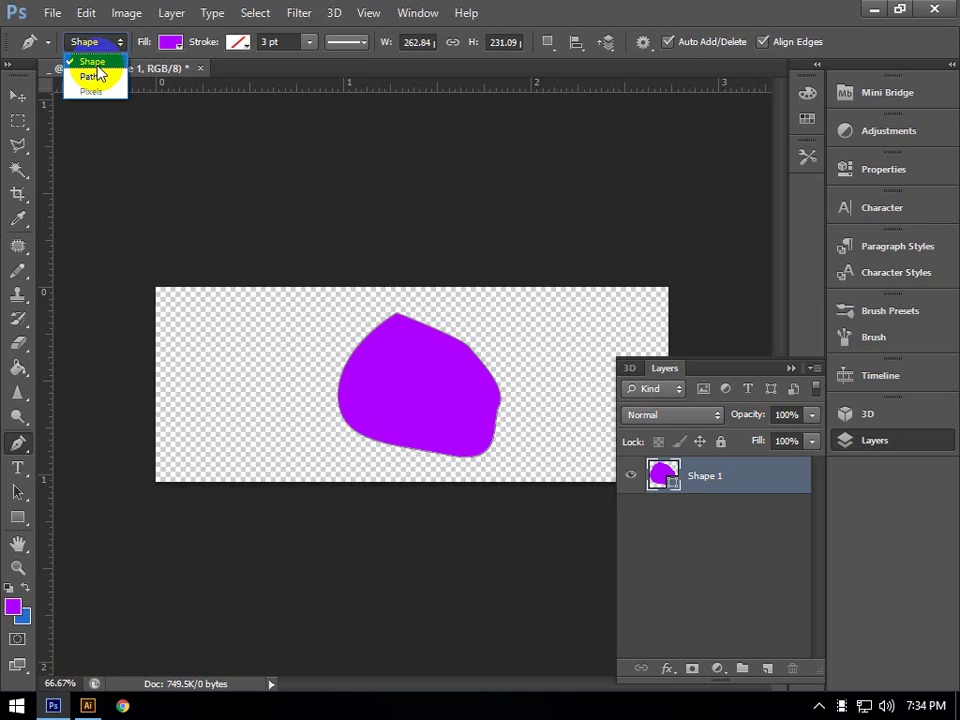
{"action": "left_click", "coordinate": [670, 484]}
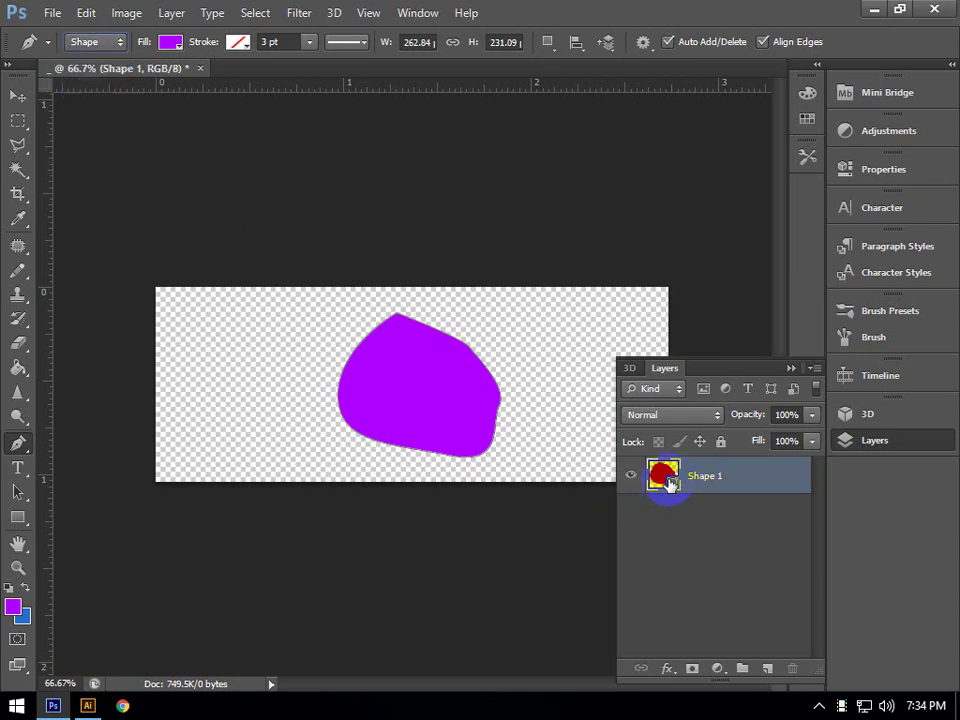
{"action": "double_click", "coordinate": [670, 484]}
{"action": "left_click_drag", "start_coordinate": [591, 336], "coordinate": [657, 220]}
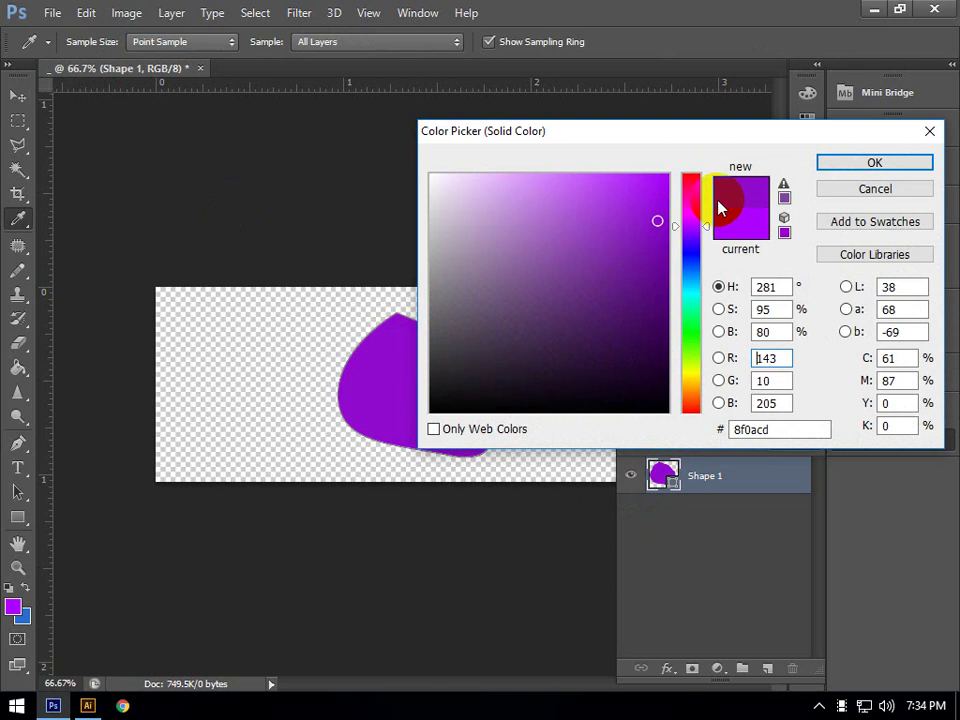
{"action": "left_click", "coordinate": [694, 176]}
{"action": "left_click_drag", "start_coordinate": [665, 176], "coordinate": [681, 174]}
{"action": "left_click", "coordinate": [864, 166]}
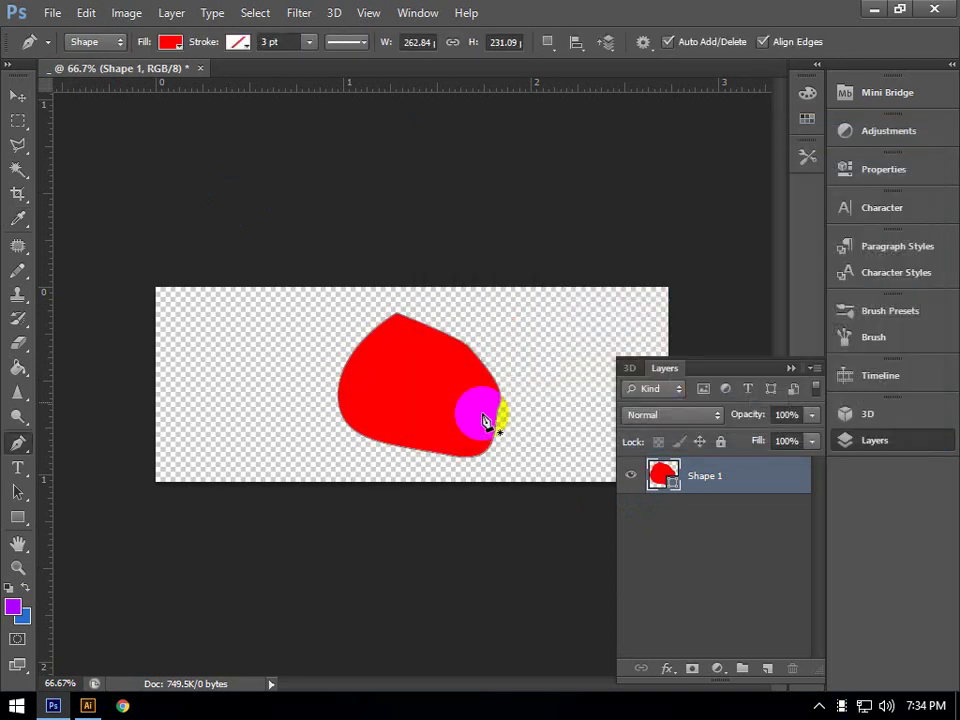
{"action": "left_click_drag", "start_coordinate": [425, 447], "coordinate": [463, 454]}
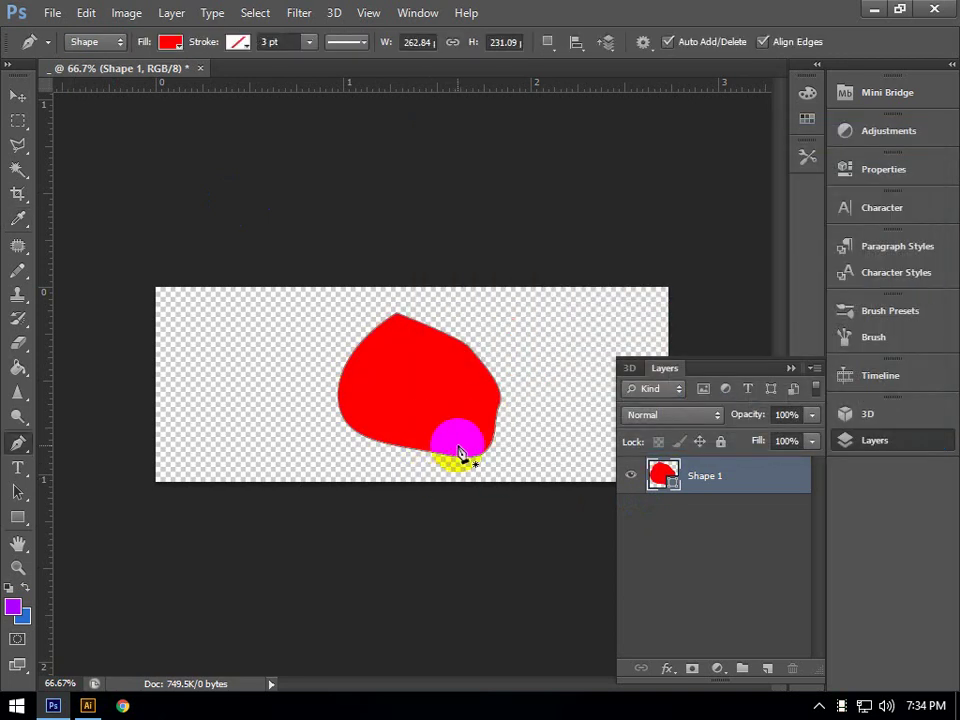
{"action": "left_click", "coordinate": [88, 706]}
Select the green path, zoom in on its upper-left bump, and open the Pen tool flyout
{"action": "left_click", "coordinate": [343, 199]}
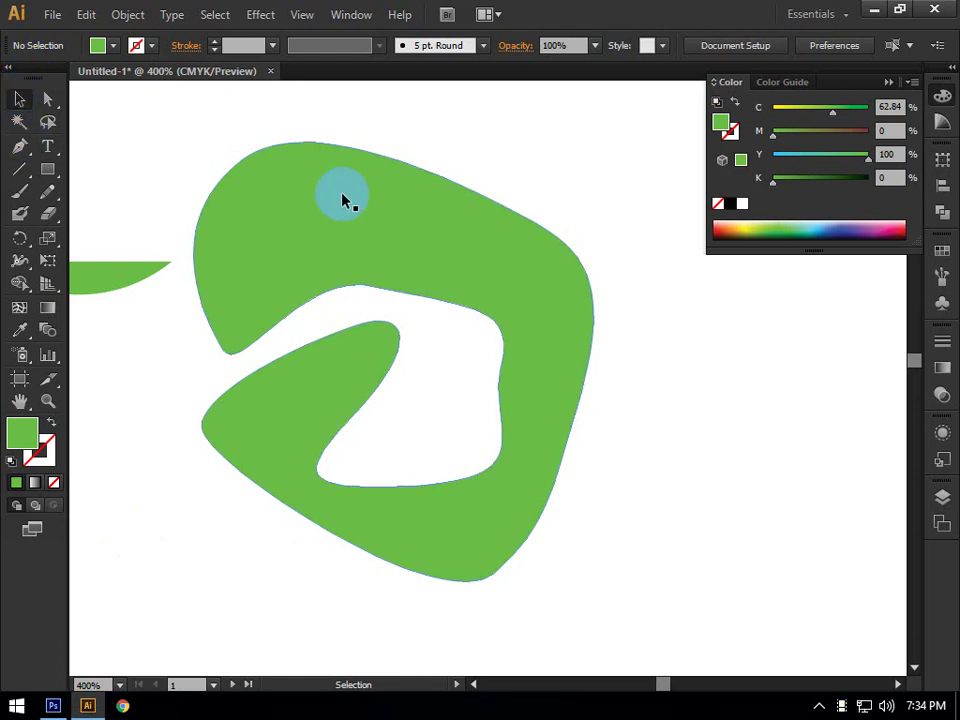
{"action": "left_click_drag", "start_coordinate": [294, 216], "coordinate": [418, 255]}
{"action": "left_click", "coordinate": [335, 262]}
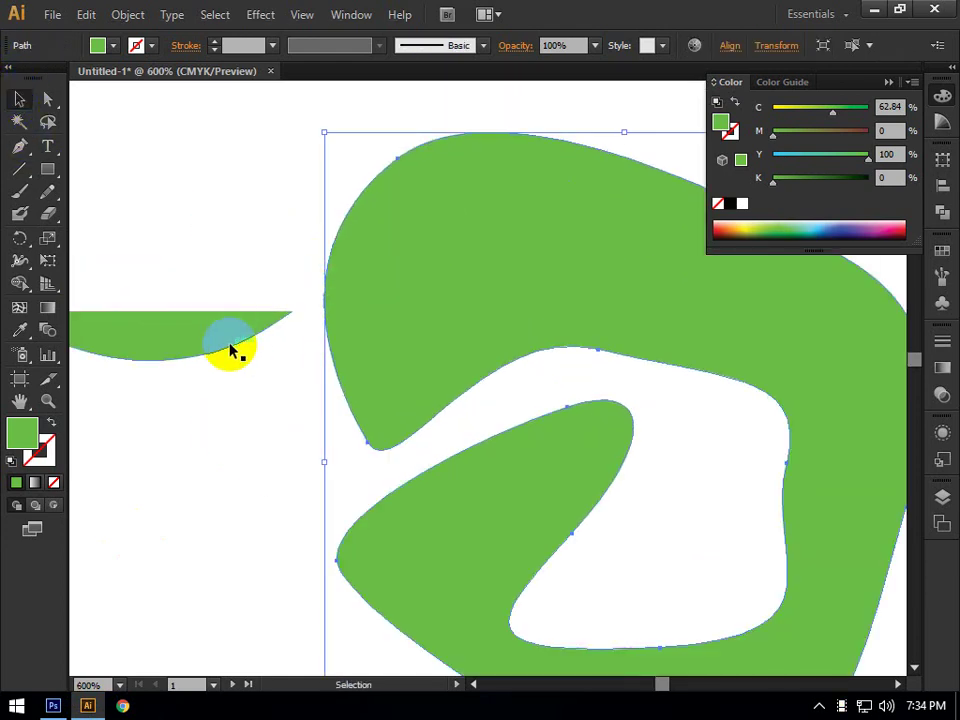
{"action": "scroll", "coordinate": [287, 441], "scroll_direction": "up", "scroll_amount": 5}
{"action": "left_click", "coordinate": [425, 352]}
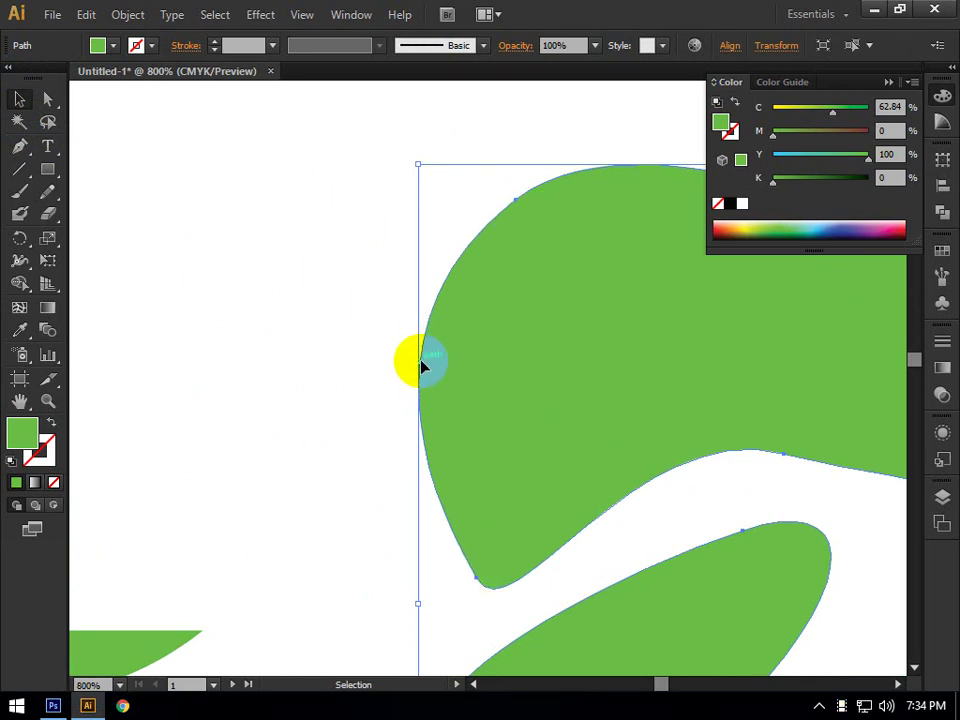
{"action": "left_click", "coordinate": [19, 147]}
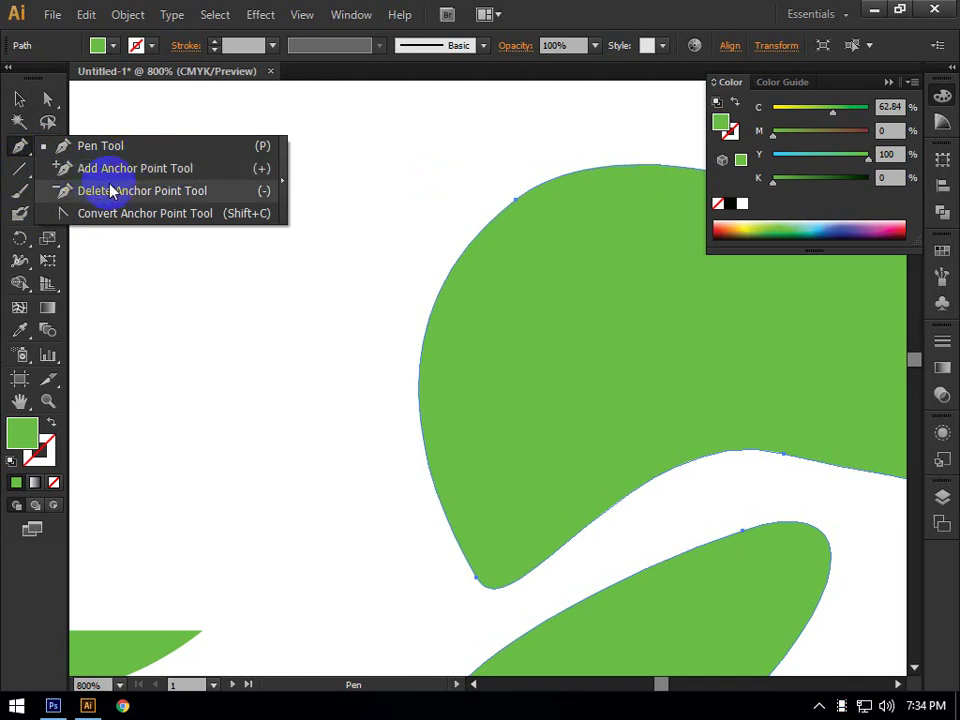
Add an anchor point on the green shape's left edge with the Add Anchor Point tool
{"action": "left_click", "coordinate": [135, 168]}
{"action": "left_click", "coordinate": [432, 348]}
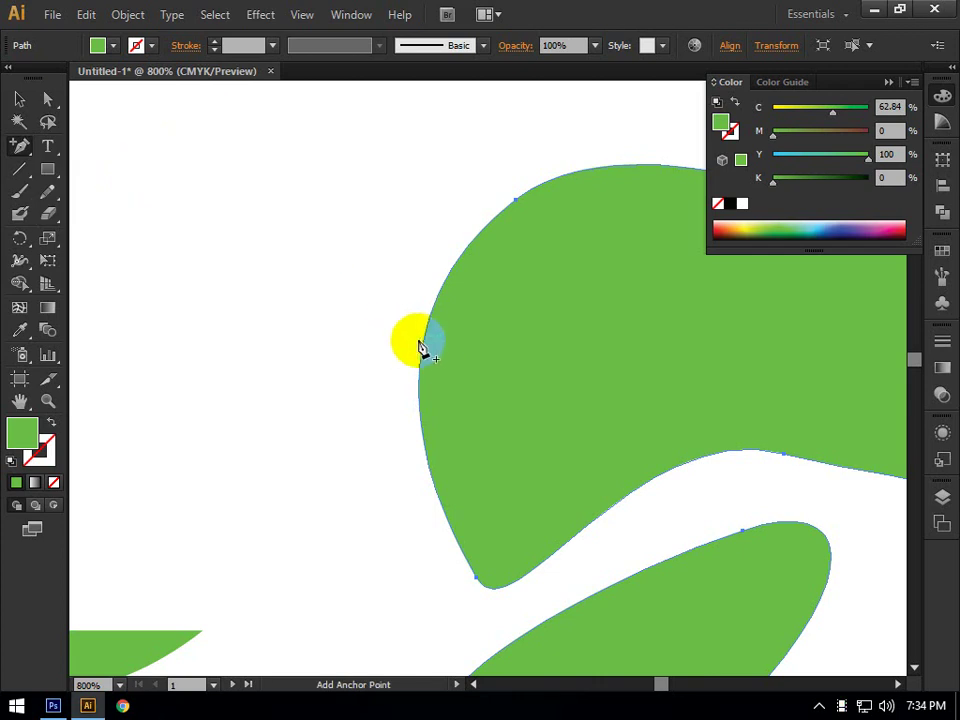
{"action": "left_click", "coordinate": [516, 206]}
{"action": "left_click", "coordinate": [429, 343]}
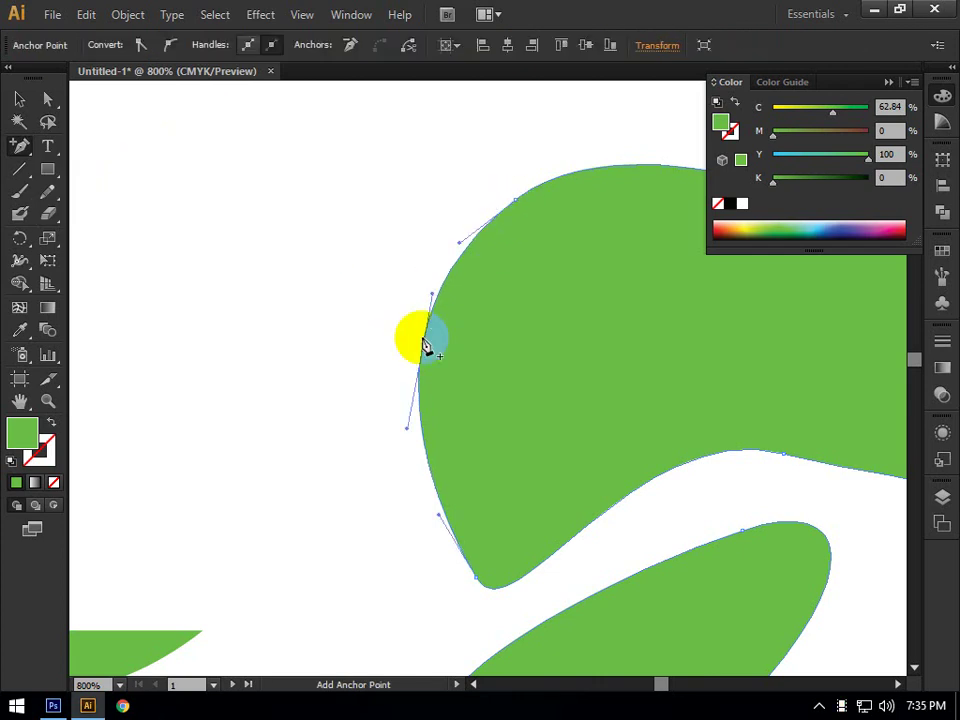
{"action": "left_click", "coordinate": [481, 577]}
{"action": "left_click", "coordinate": [466, 245]}
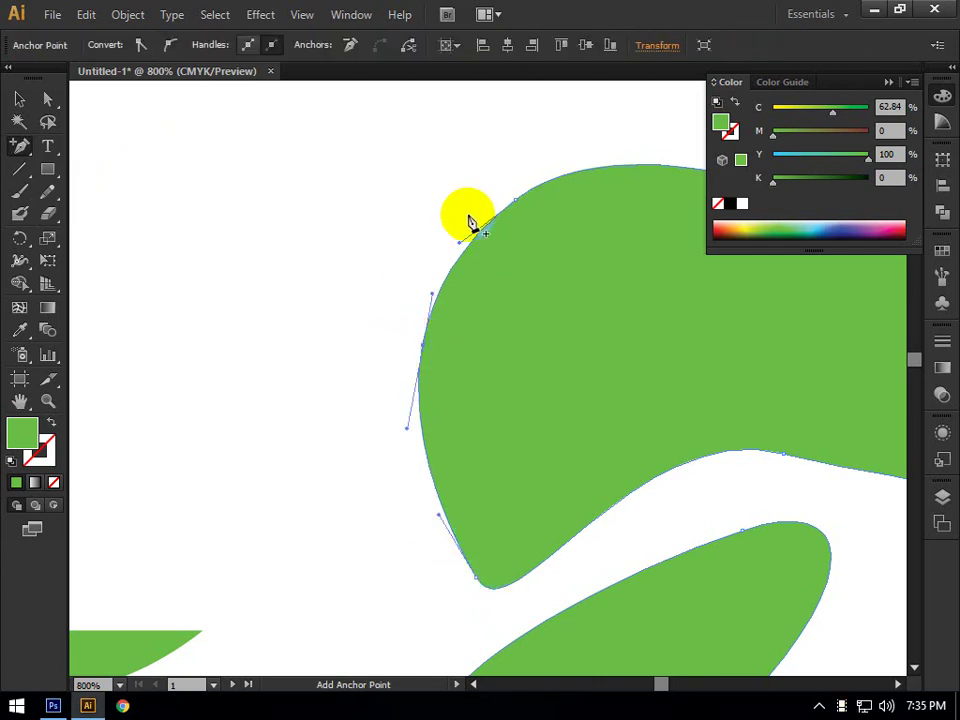
{"action": "left_click", "coordinate": [428, 313]}
{"action": "left_click_drag", "start_coordinate": [426, 316], "coordinate": [519, 216]}
{"action": "left_click", "coordinate": [480, 579]}
{"action": "left_click", "coordinate": [418, 349]}
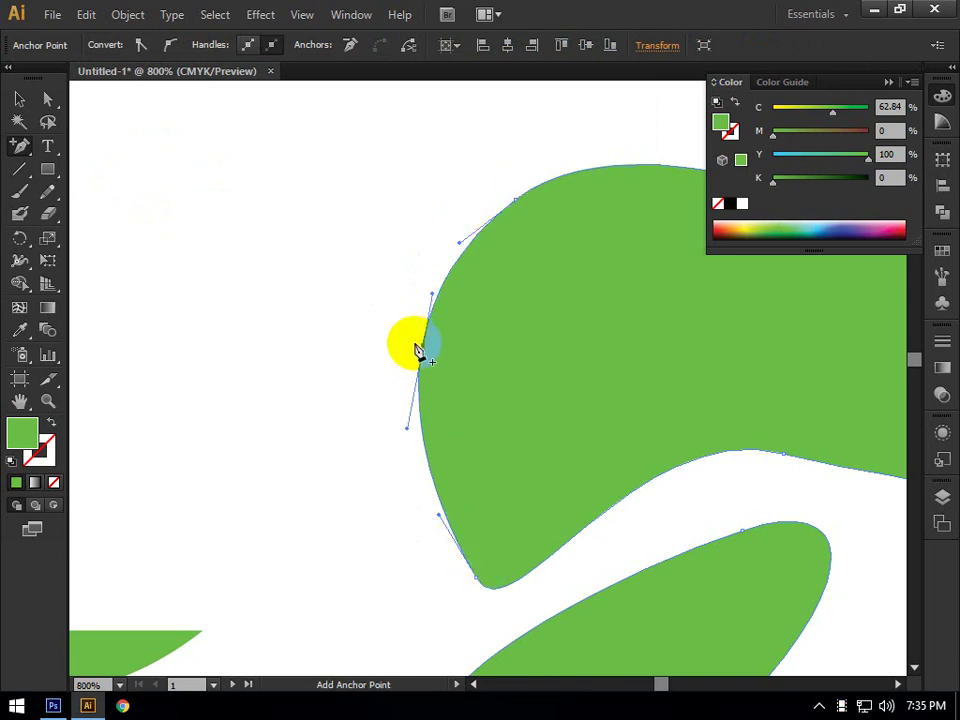
{"action": "left_click", "coordinate": [434, 308]}
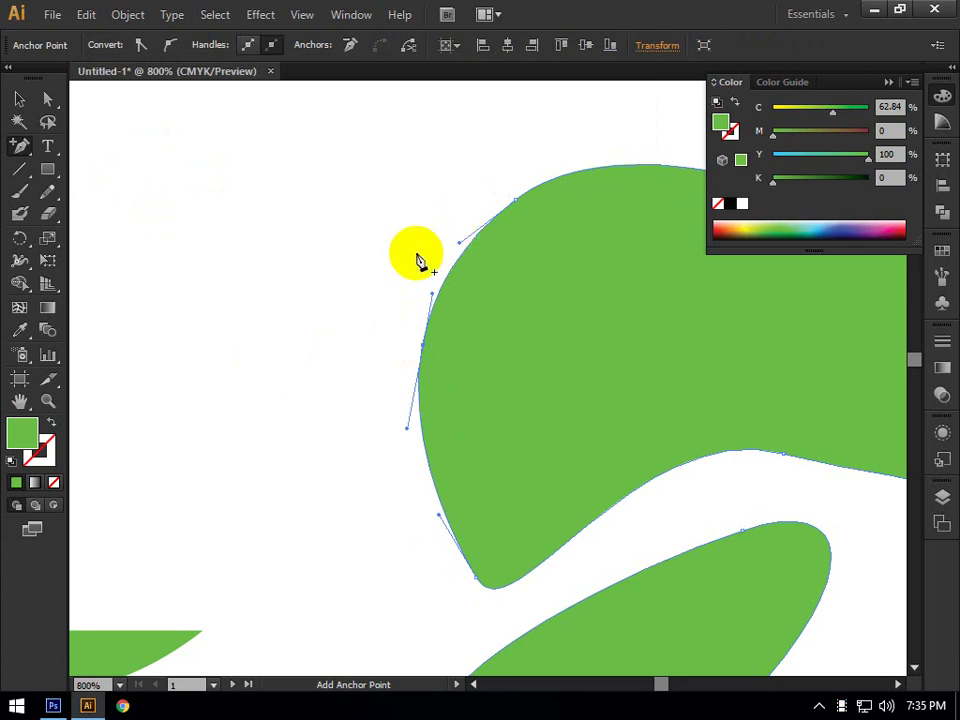
{"action": "left_click", "coordinate": [424, 347]}
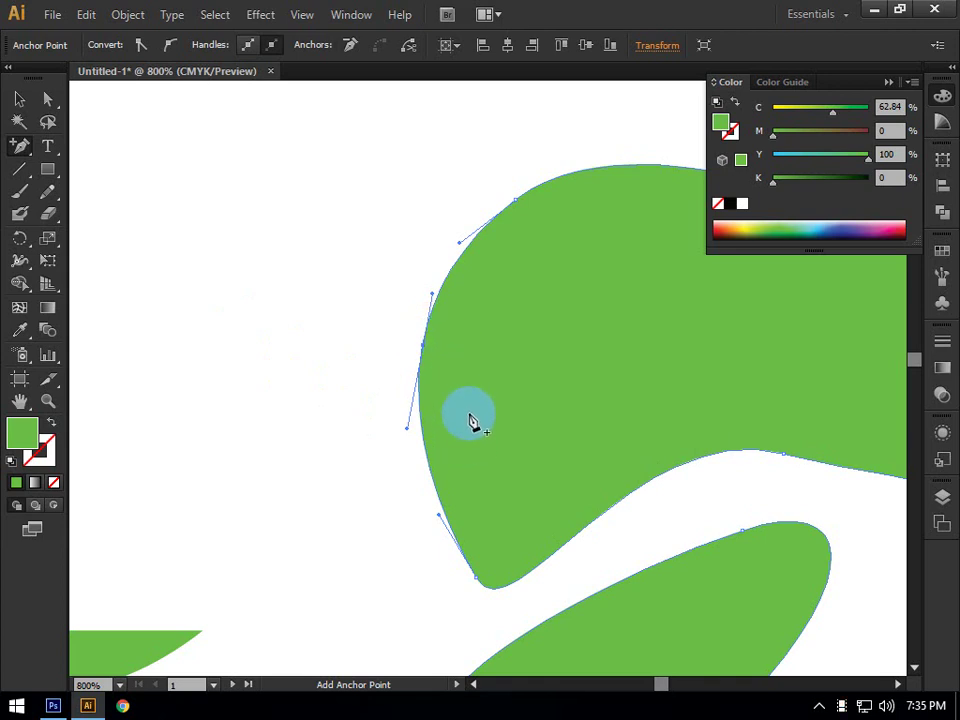
Add an anchor on the upper-left edge and drag the left-edge anchor outward with Direct Selection
{"action": "left_click", "coordinate": [442, 271]}
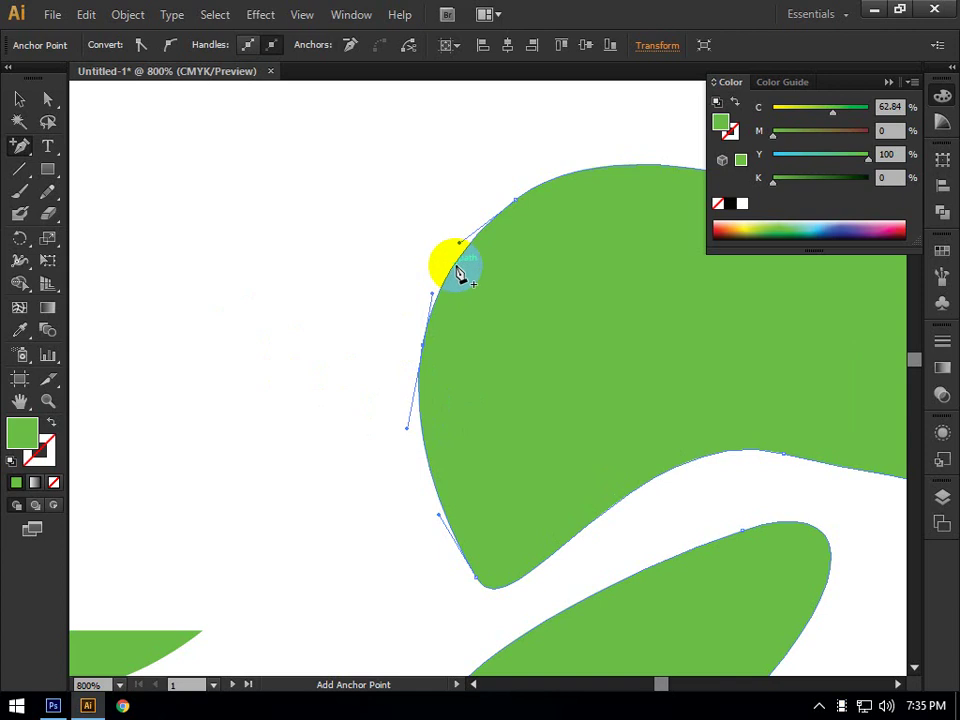
{"action": "left_click", "coordinate": [516, 204]}
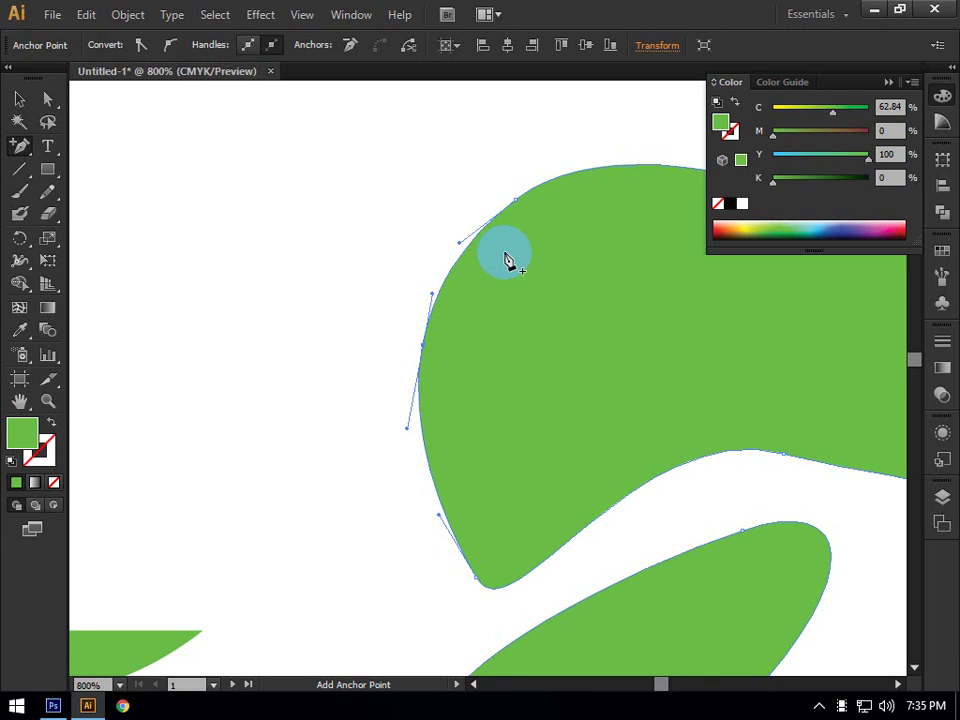
{"action": "left_click", "coordinate": [458, 247]}
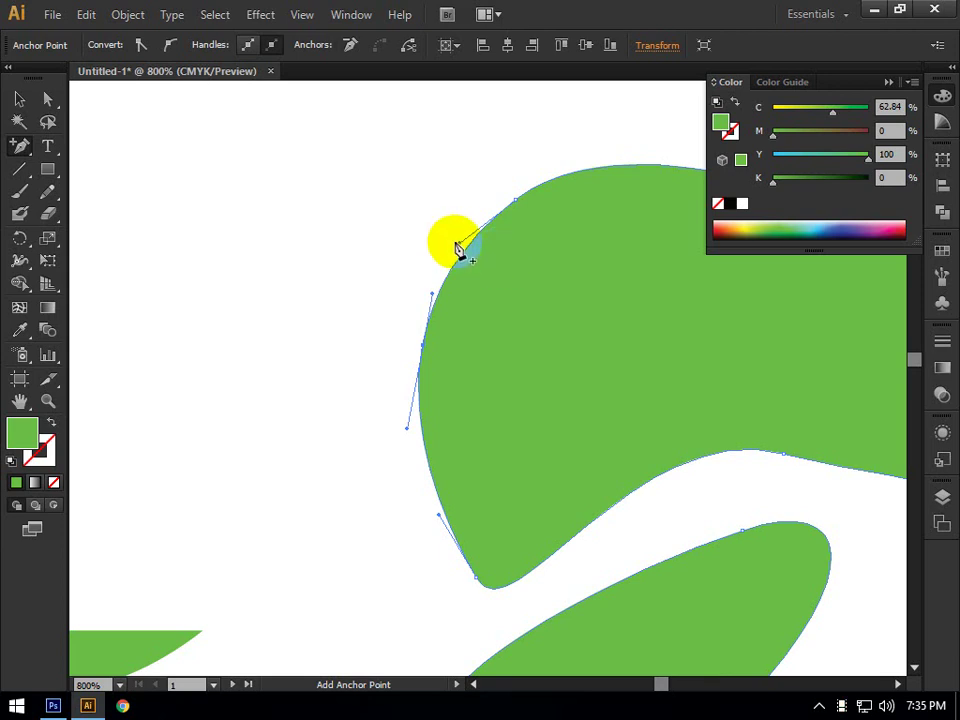
{"action": "left_click_drag", "start_coordinate": [462, 253], "coordinate": [410, 435]}
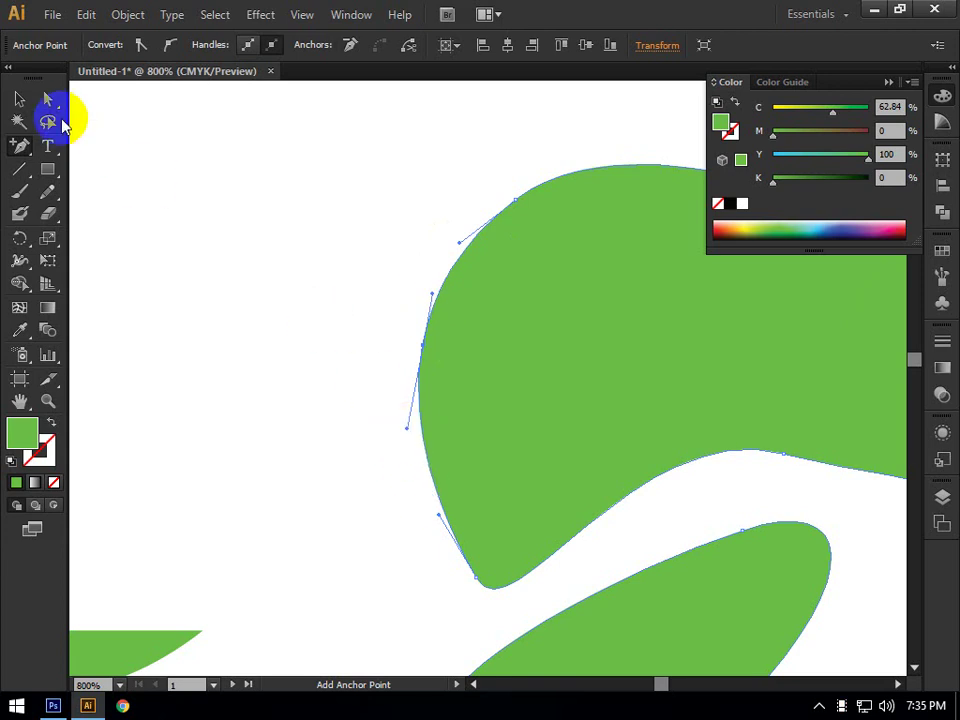
{"action": "left_click_drag", "start_coordinate": [47, 96], "coordinate": [77, 96]}
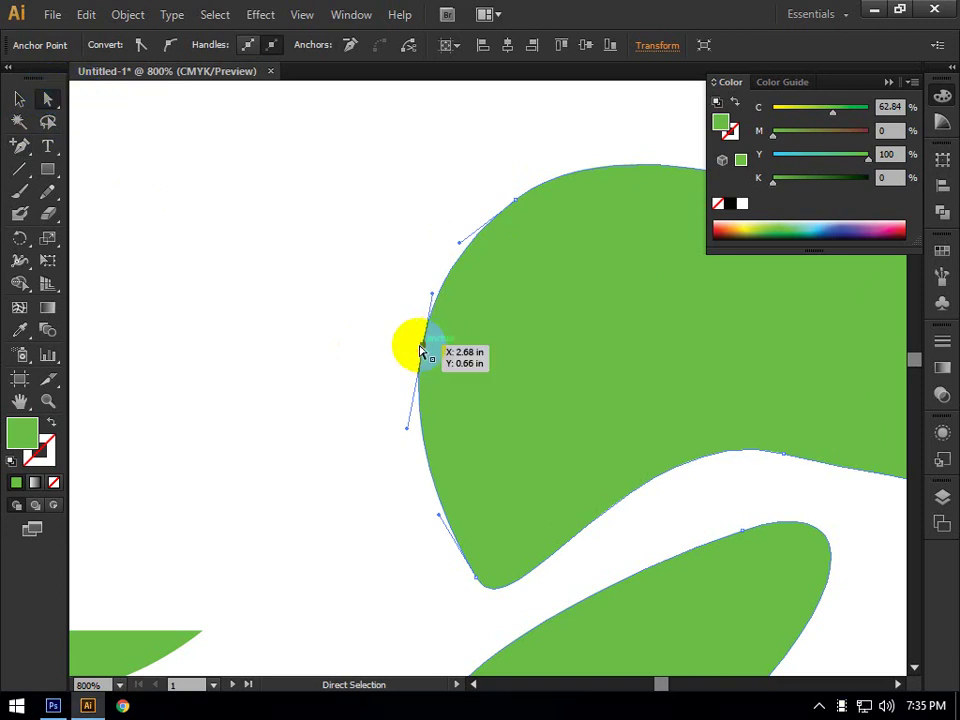
{"action": "left_click_drag", "start_coordinate": [424, 349], "coordinate": [311, 332]}
{"action": "left_click_drag", "start_coordinate": [19, 146], "coordinate": [70, 151]}
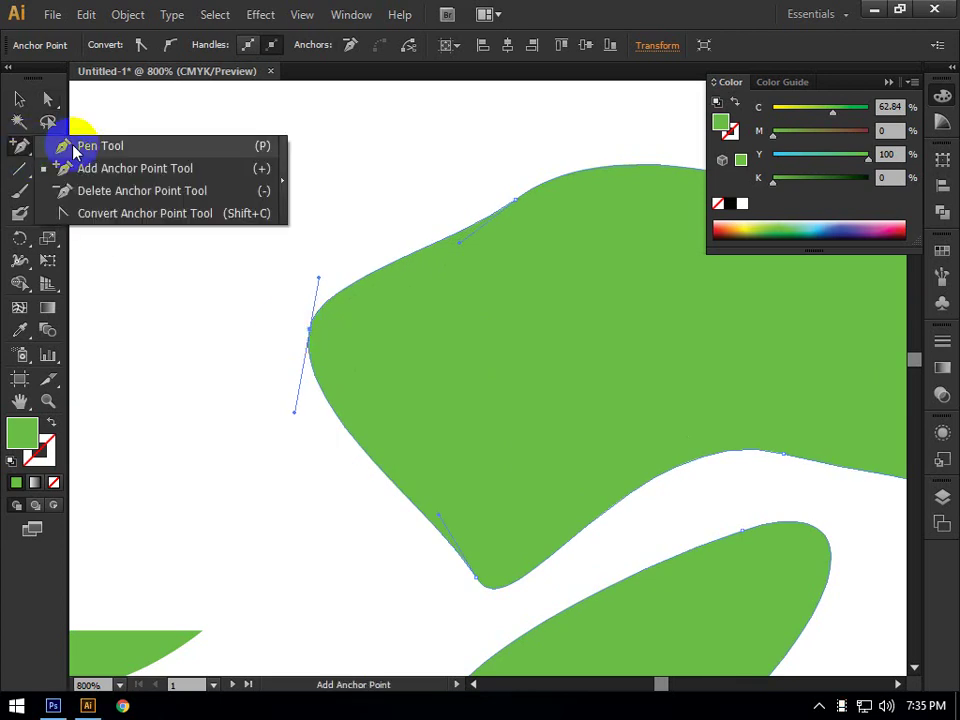
Delete the left-edge and top-left anchors of the green shape with Delete Anchor Point
{"action": "left_click_drag", "start_coordinate": [72, 150], "coordinate": [181, 195]}
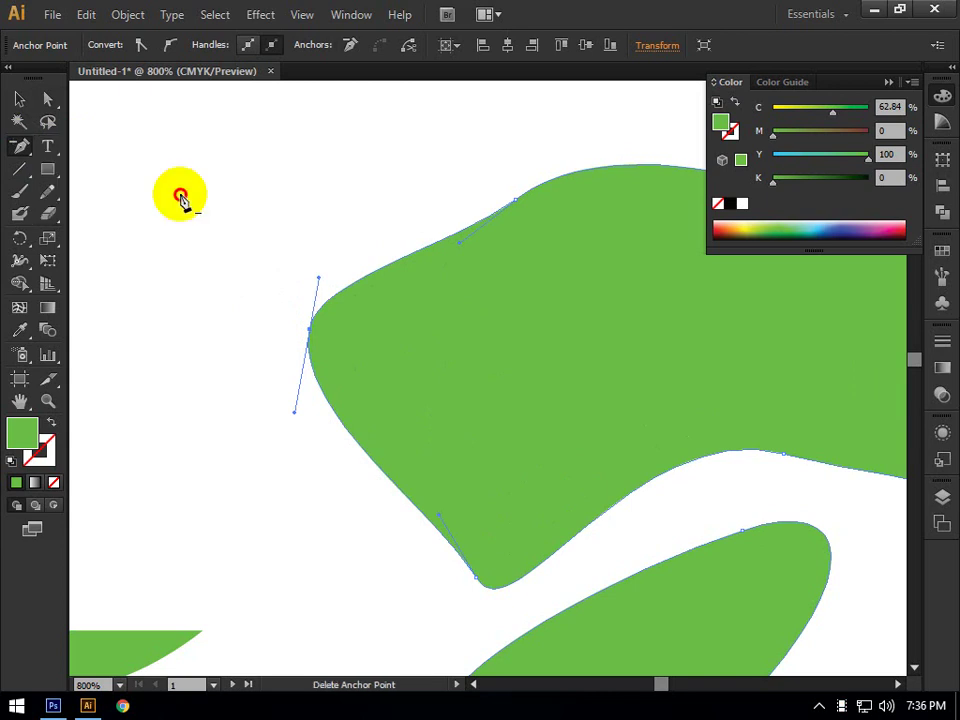
{"action": "left_click", "coordinate": [314, 330]}
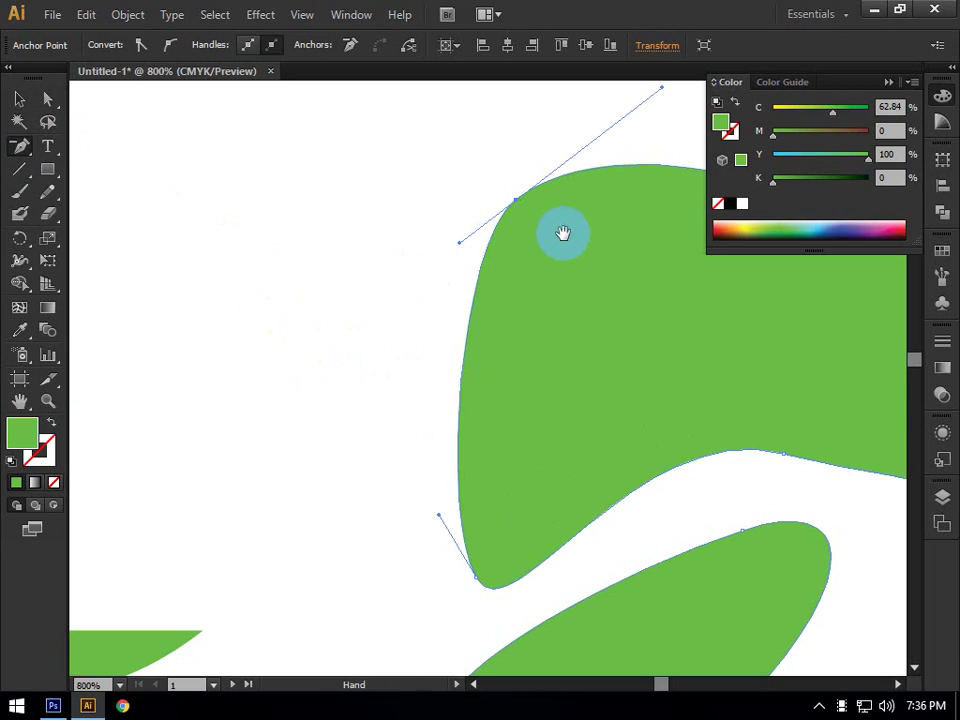
{"action": "left_click_drag", "start_coordinate": [561, 229], "coordinate": [289, 274]}
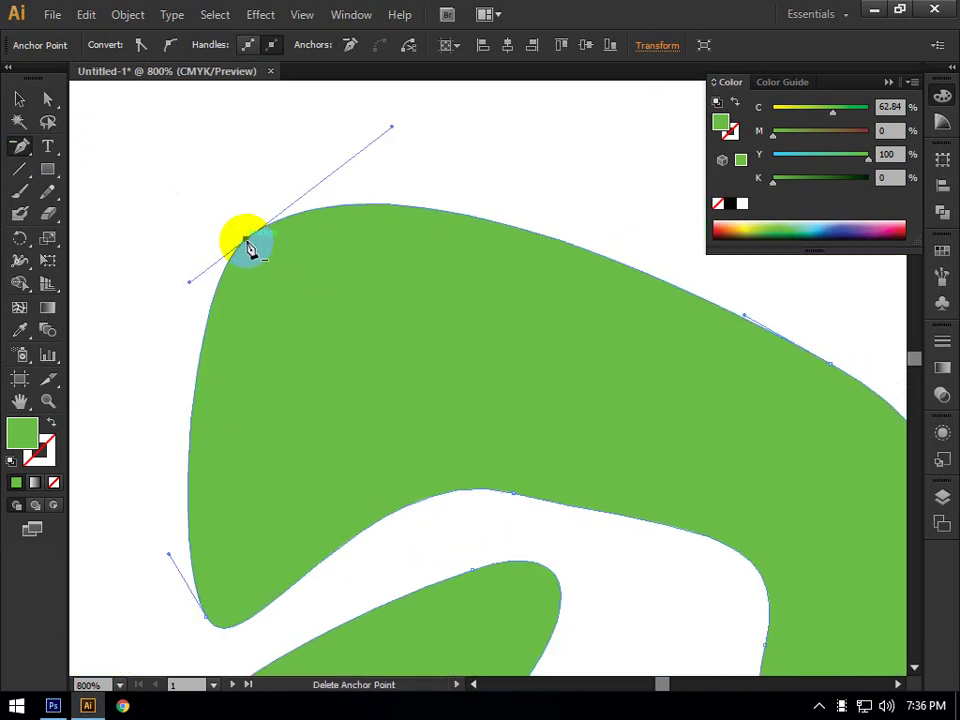
{"action": "left_click", "coordinate": [251, 253]}
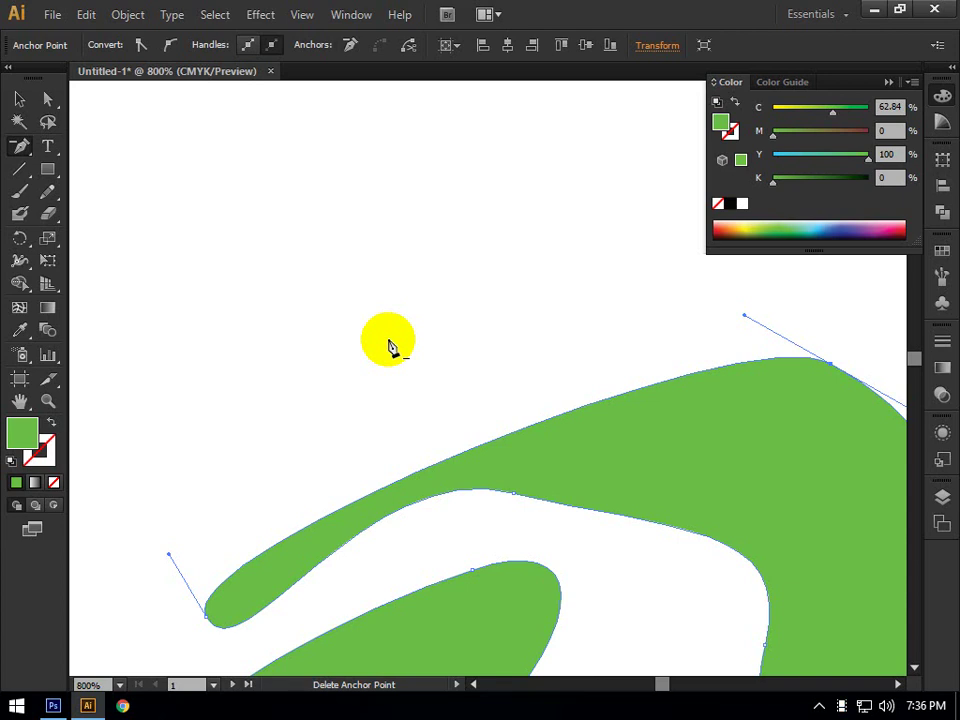
Convert the top-right anchor into a smooth point by dragging out a long handle
{"action": "left_click_drag", "start_coordinate": [22, 146], "coordinate": [124, 215]}
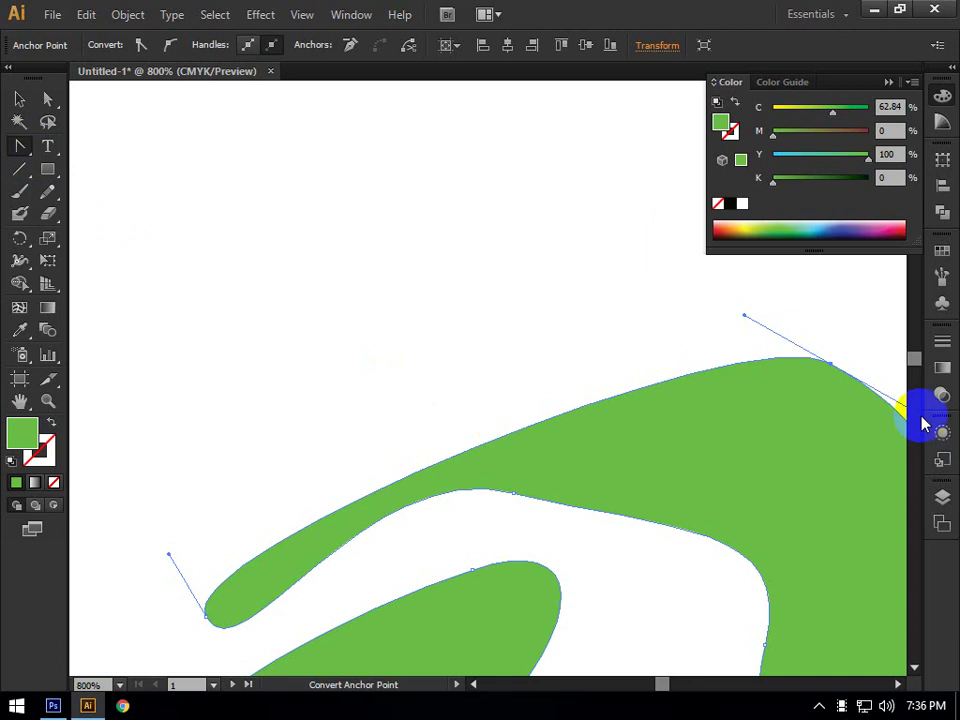
{"action": "left_click_drag", "start_coordinate": [831, 369], "coordinate": [300, 149]}
{"action": "scroll", "coordinate": [311, 205], "scroll_direction": "down", "scroll_amount": 2}
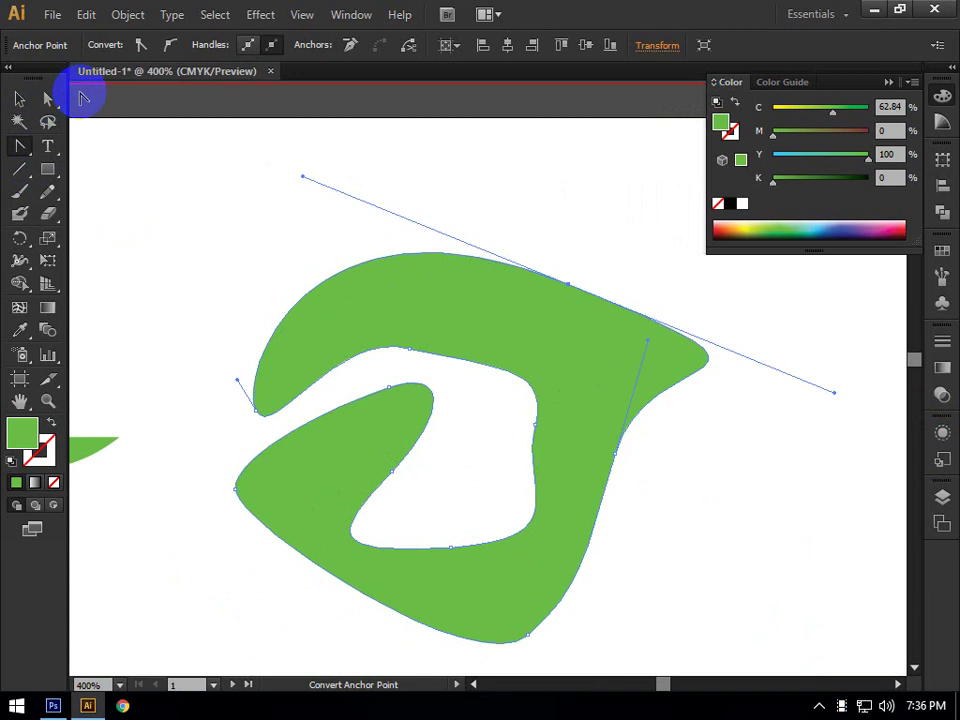
{"action": "left_click_drag", "start_coordinate": [18, 148], "coordinate": [176, 221]}
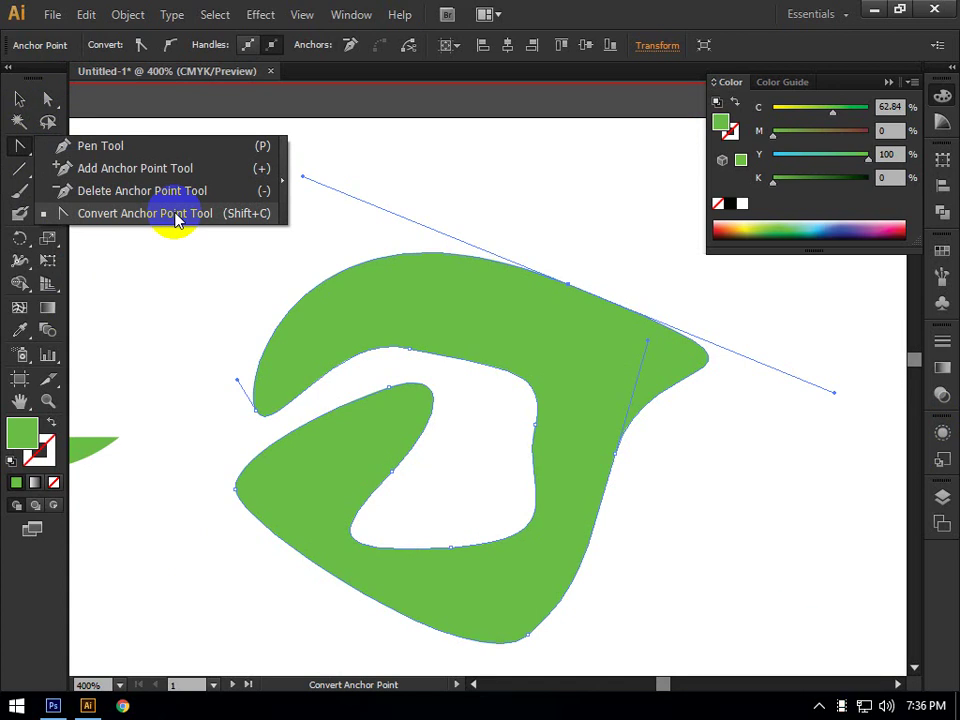
Pull smooth handles from the top-edge and right-side anchors with Convert Anchor Point
{"action": "left_click_drag", "start_coordinate": [176, 221], "coordinate": [124, 181]}
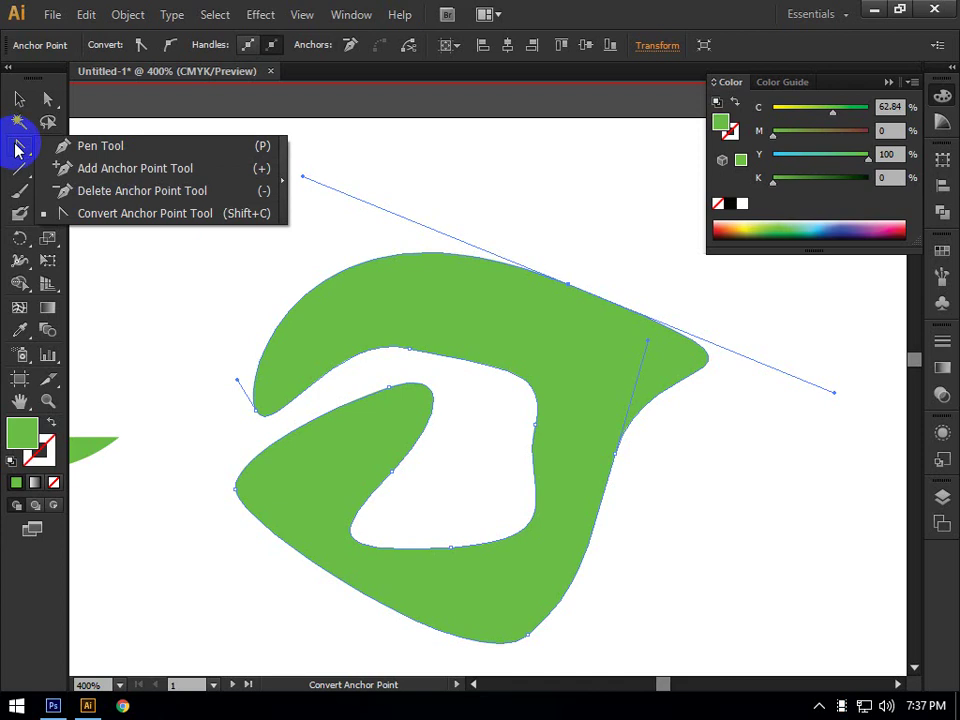
{"action": "left_click", "coordinate": [126, 213]}
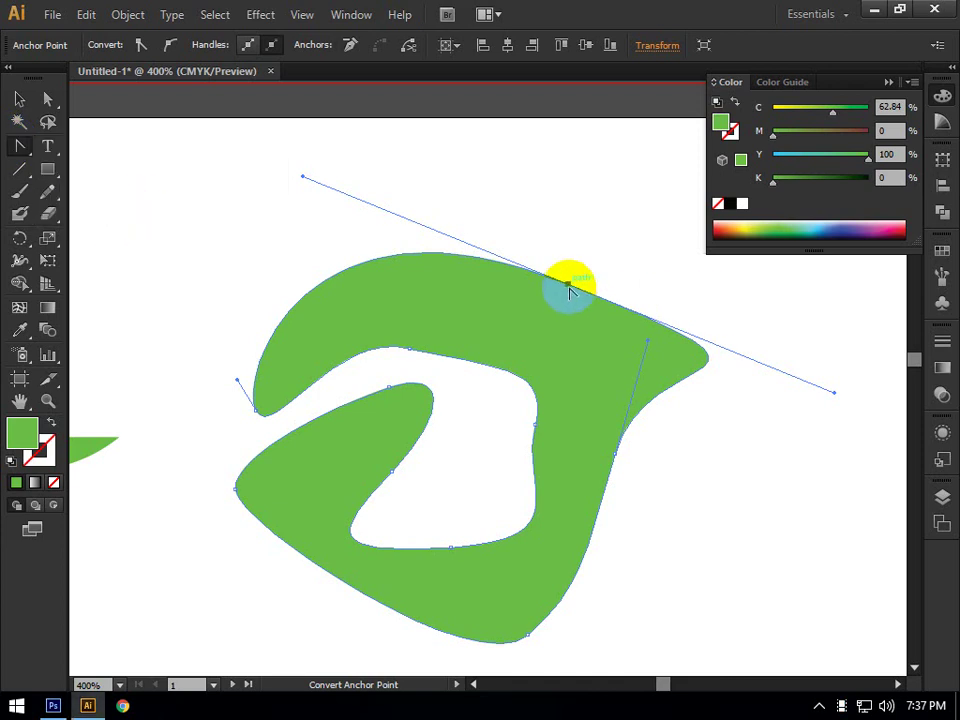
{"action": "left_click_drag", "start_coordinate": [569, 288], "coordinate": [234, 118]}
{"action": "scroll", "coordinate": [465, 356], "scroll_direction": "down", "scroll_amount": 1}
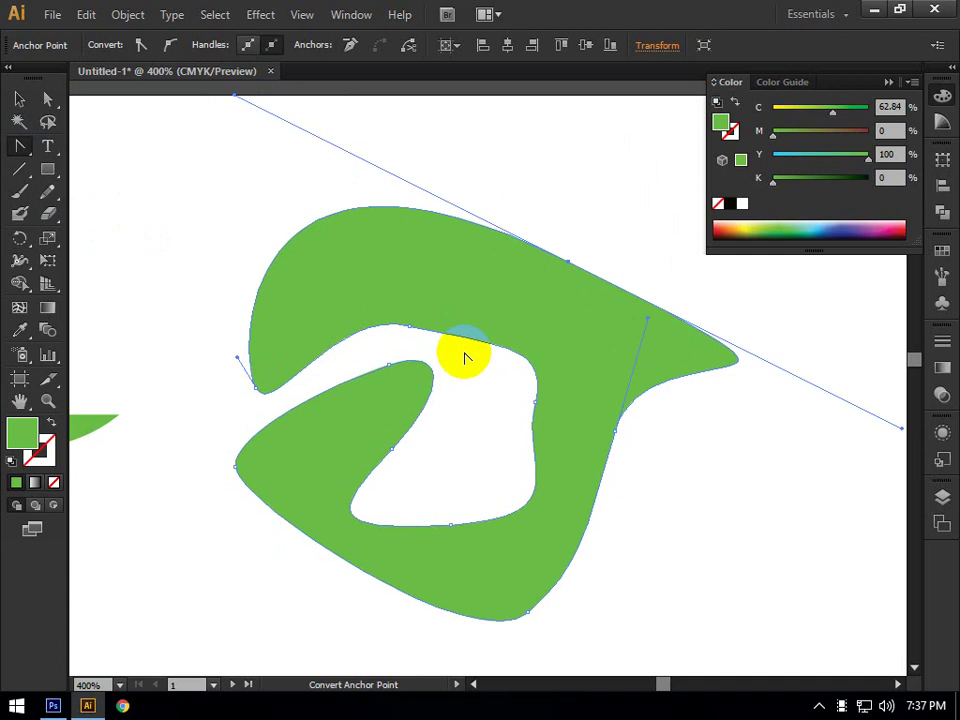
{"action": "left_click_drag", "start_coordinate": [648, 316], "coordinate": [737, 450]}
{"action": "left_click_drag", "start_coordinate": [615, 427], "coordinate": [566, 310]}
{"action": "left_click_drag", "start_coordinate": [661, 543], "coordinate": [766, 582]}
Stretch a handle to point the right lobe and pull the bottom segment down with Direct Selection
{"action": "left_click_drag", "start_coordinate": [30, 145], "coordinate": [96, 189]}
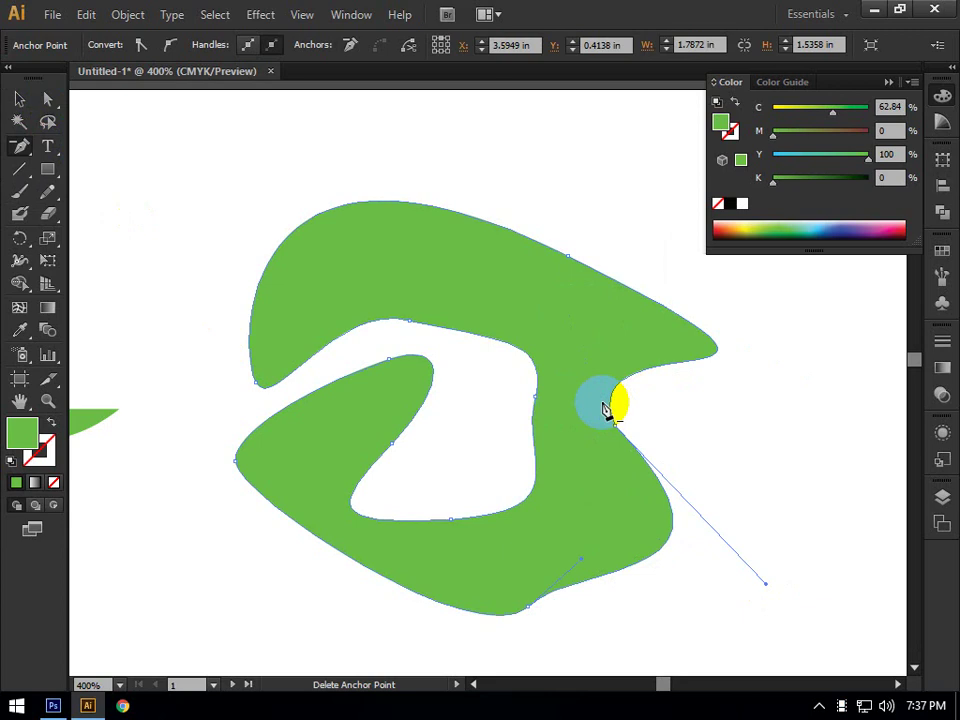
{"action": "left_click_drag", "start_coordinate": [47, 99], "coordinate": [157, 107]}
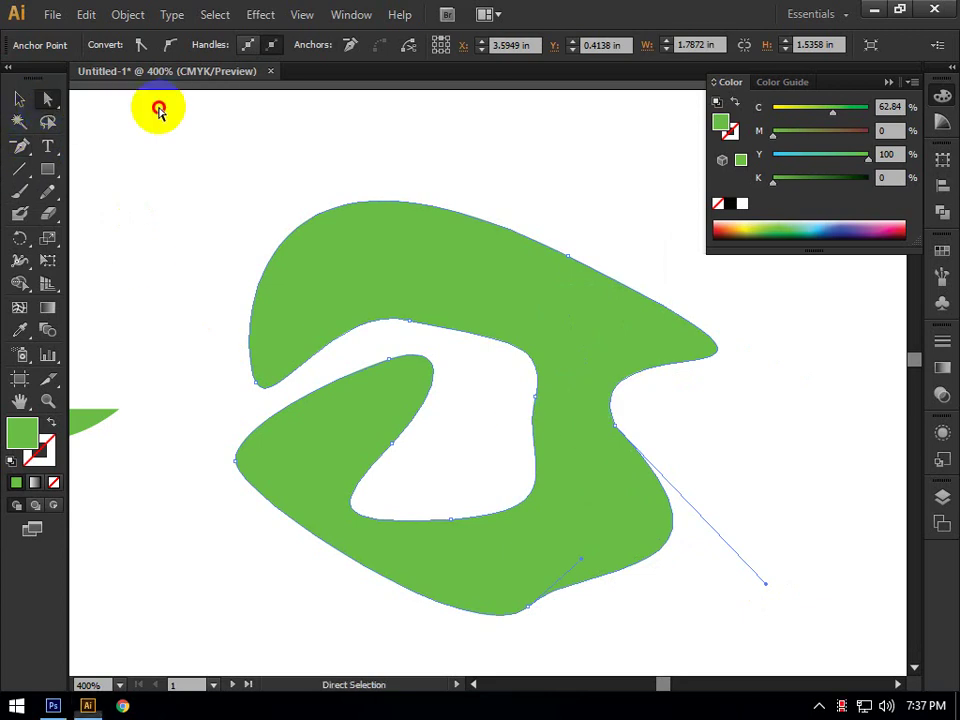
{"action": "left_click", "coordinate": [565, 260]}
{"action": "left_click_drag", "start_coordinate": [567, 317], "coordinate": [768, 450]}
{"action": "left_click_drag", "start_coordinate": [527, 615], "coordinate": [399, 653]}
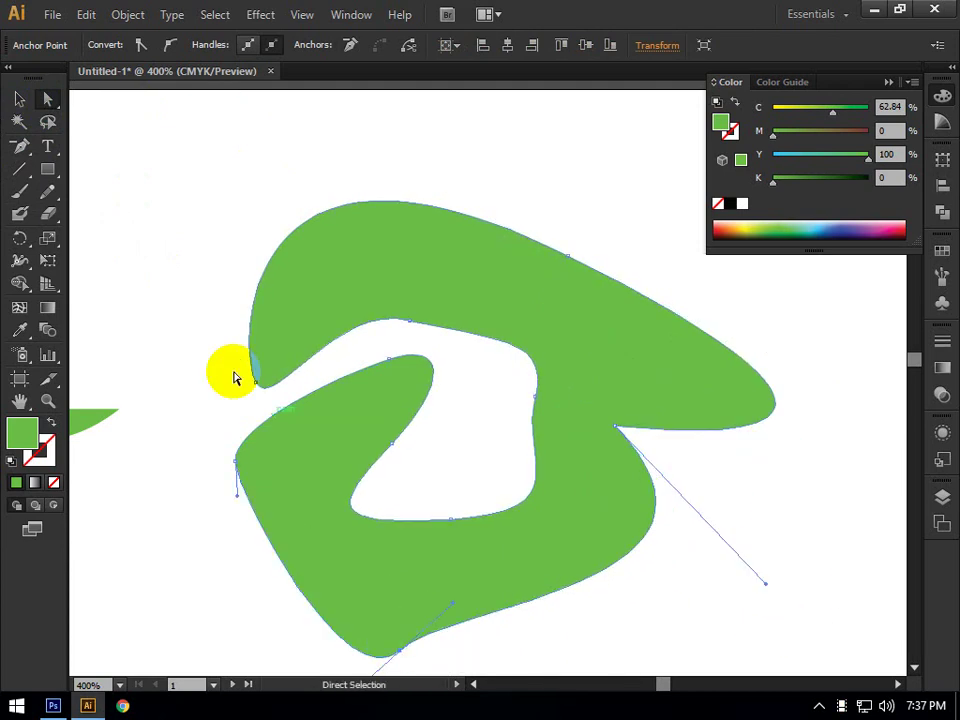
{"action": "left_click", "coordinate": [19, 98]}
{"action": "left_click_drag", "start_coordinate": [45, 157], "coordinate": [148, 146]}
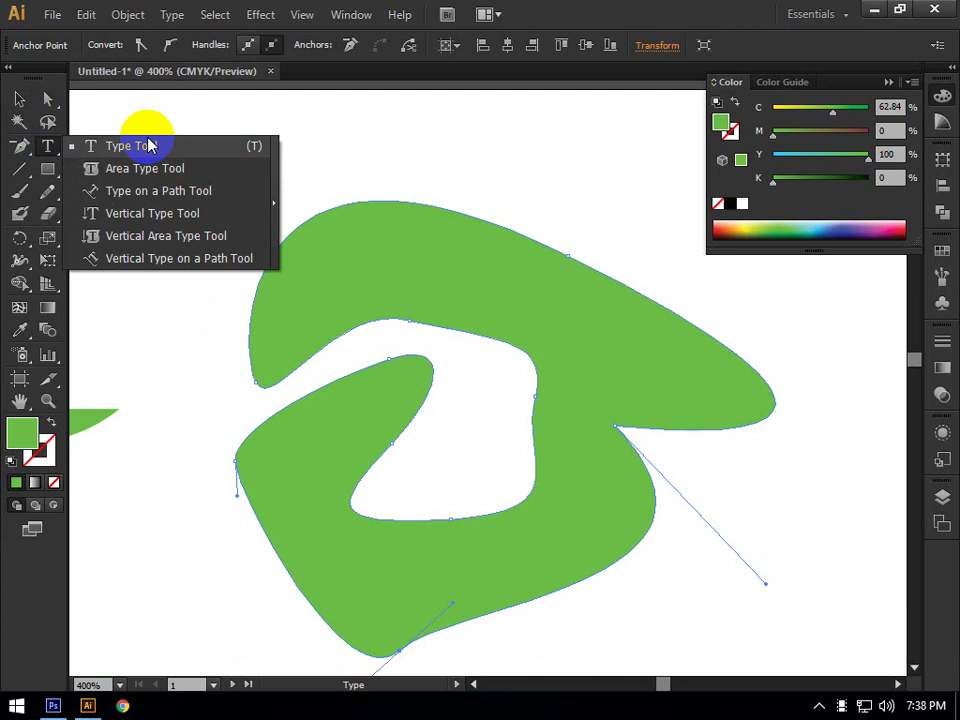
Type the text 'bcvbcbv' above the green shape with the Type tool
{"action": "left_click_drag", "start_coordinate": [148, 146], "coordinate": [156, 152]}
{"action": "left_click", "coordinate": [221, 158]}
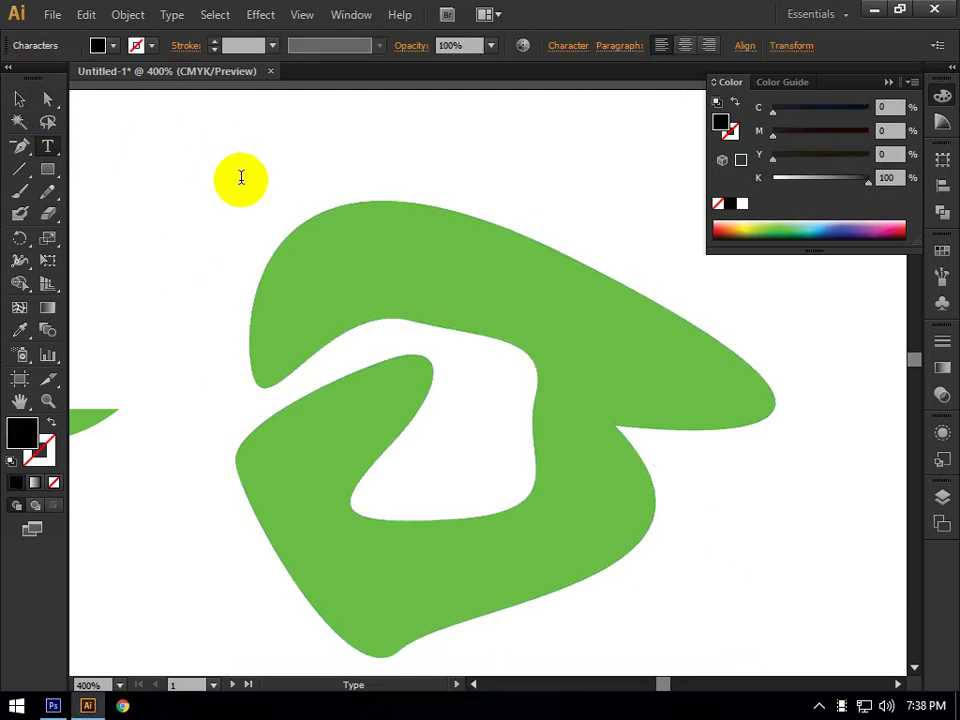
{"action": "key", "text": "alt+c"}
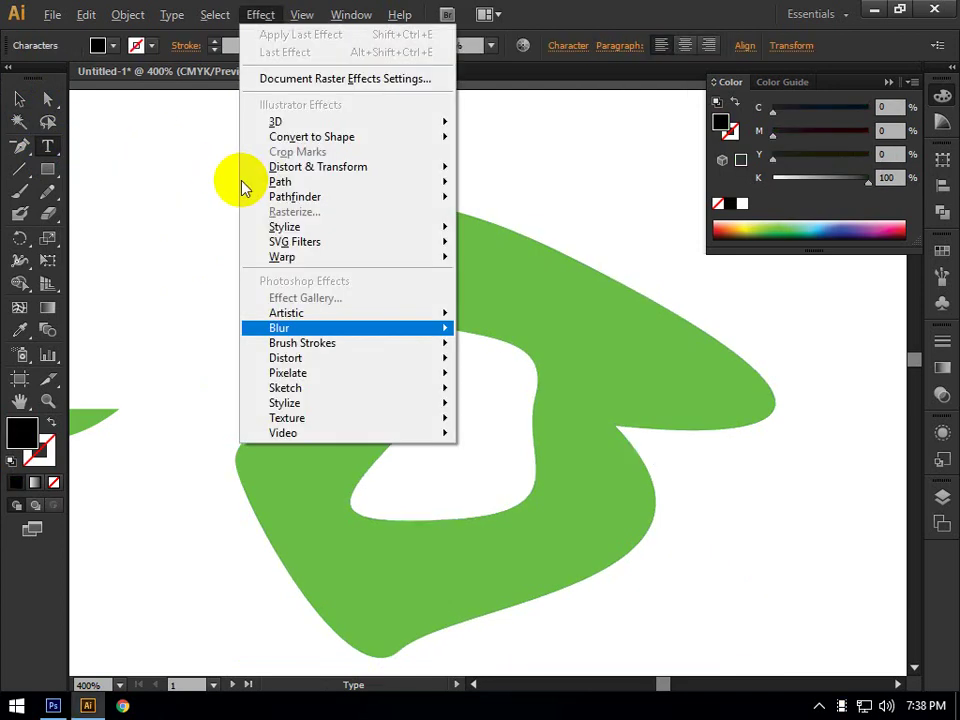
{"action": "key", "text": "c"}
{"action": "key", "text": "Escape"}
{"action": "type", "text": "bcvbcbv"}
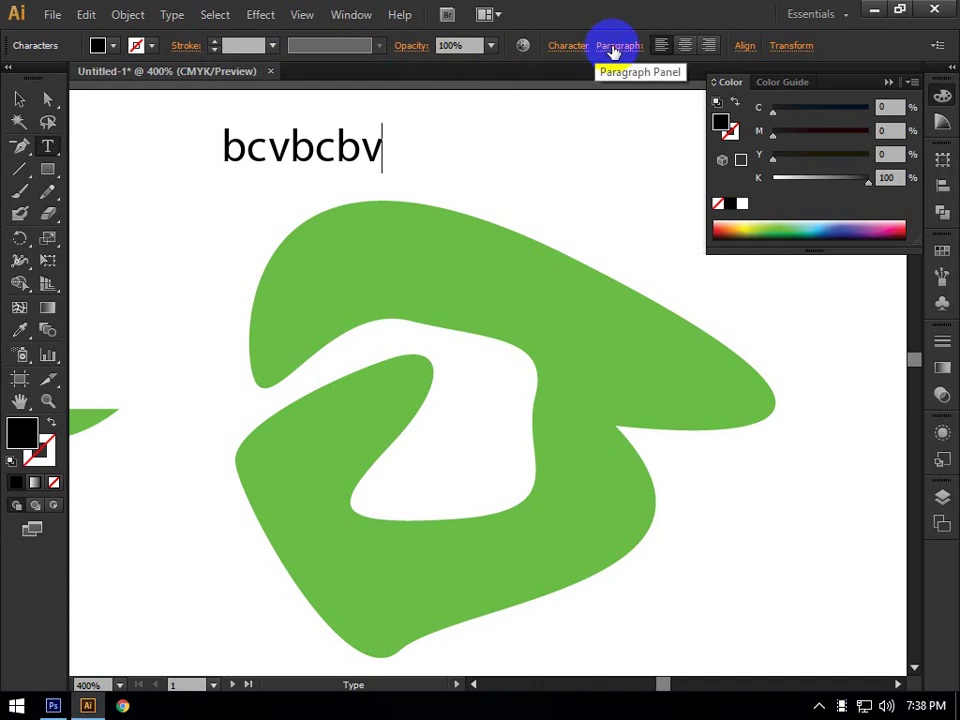
{"action": "left_click", "coordinate": [20, 145]}
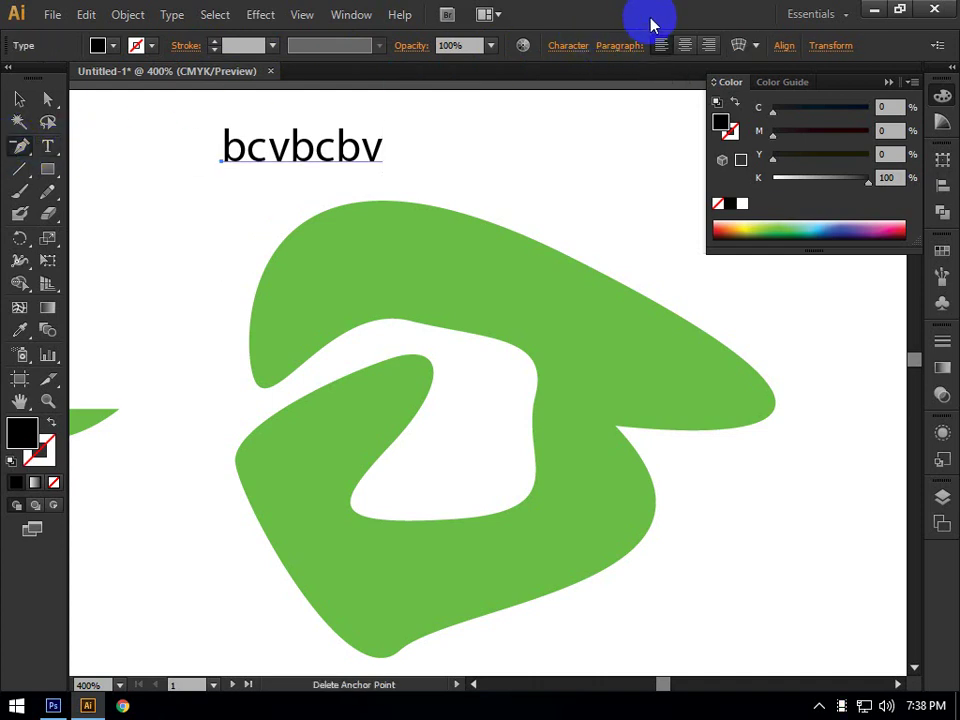
{"action": "left_click", "coordinate": [21, 143]}
Dismiss the anchor-point deletion warnings that appear when clicking the canvas
{"action": "left_click", "coordinate": [540, 152]}
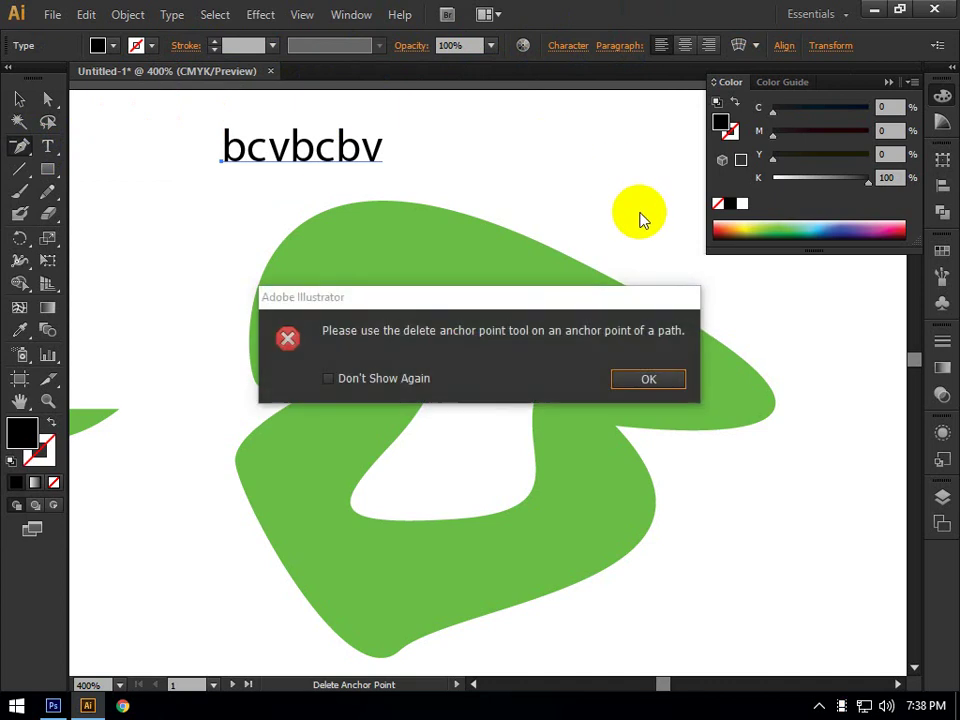
{"action": "left_click", "coordinate": [644, 379]}
{"action": "left_click", "coordinate": [17, 99]}
{"action": "left_click", "coordinate": [19, 122]}
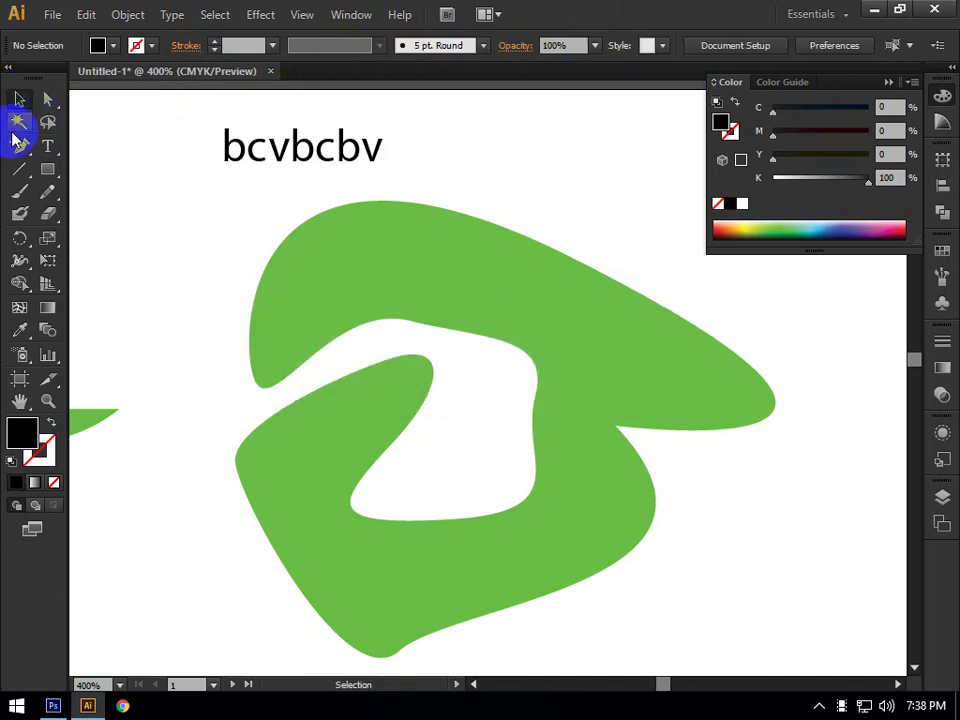
{"action": "left_click", "coordinate": [21, 146]}
{"action": "left_click", "coordinate": [122, 171]}
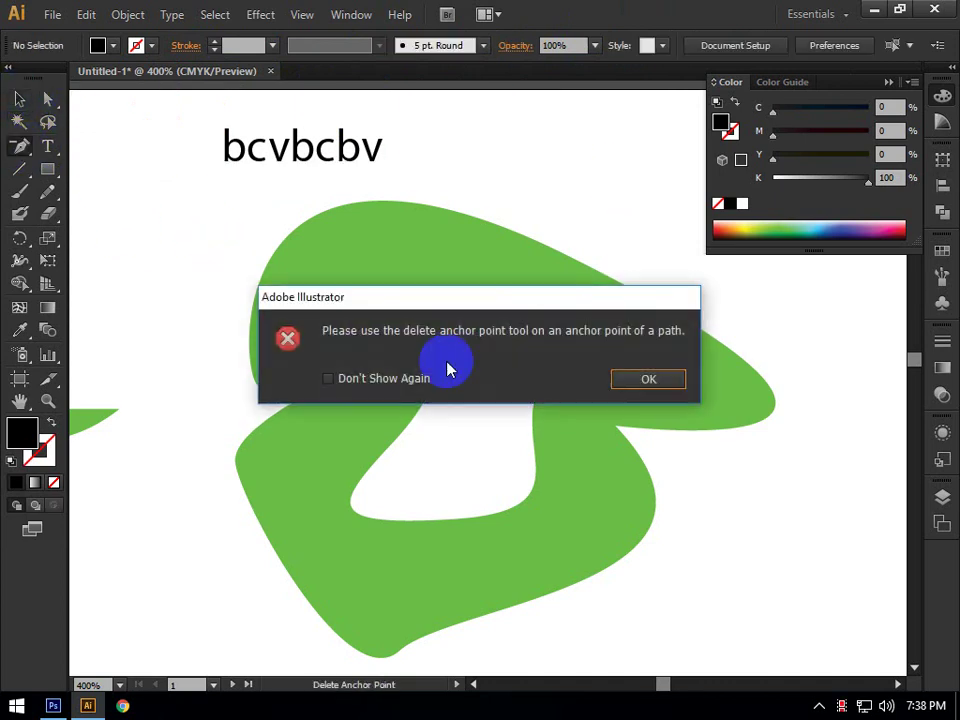
{"action": "left_click", "coordinate": [643, 378]}
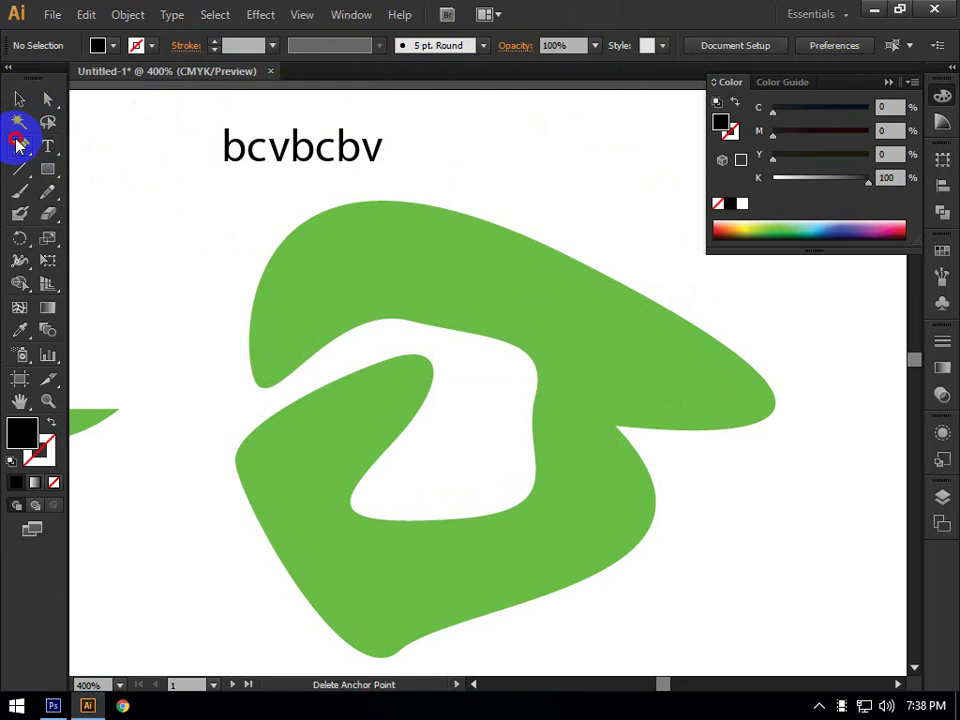
Draw a small black-filled closed shape with the Pen tool left of the text
{"action": "left_click_drag", "start_coordinate": [21, 146], "coordinate": [100, 146]}
{"action": "left_click", "coordinate": [132, 190]}
{"action": "left_click_drag", "start_coordinate": [178, 213], "coordinate": [189, 234]}
{"action": "left_click_drag", "start_coordinate": [140, 283], "coordinate": [107, 216]}
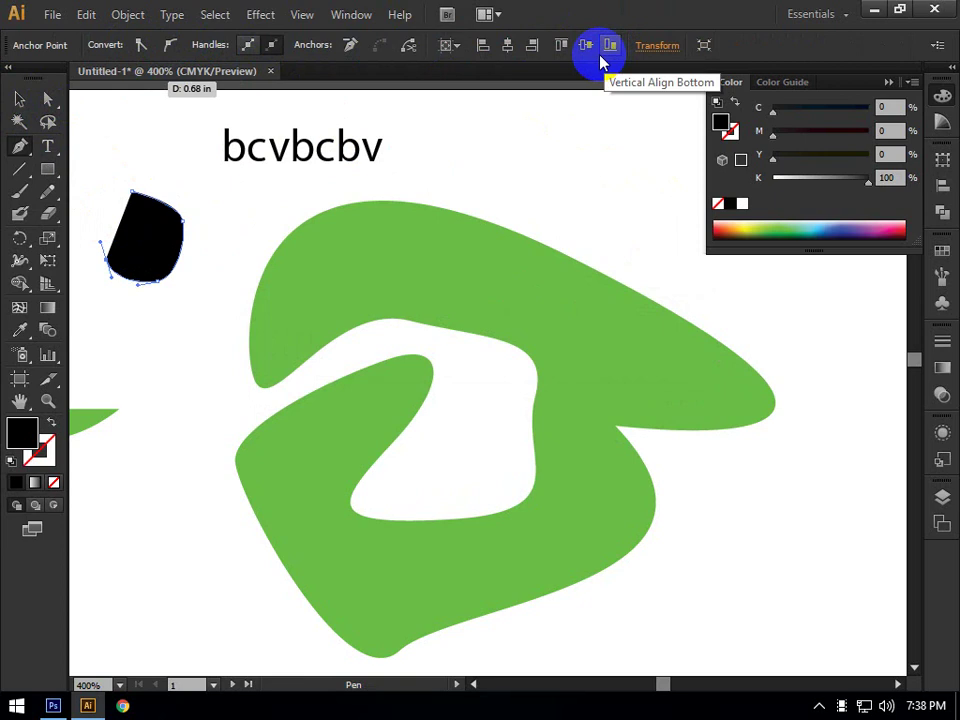
Type a second text line 'fdgdfg' below 'bcvbcbv'
{"action": "left_click", "coordinate": [47, 147]}
{"action": "left_click", "coordinate": [246, 197]}
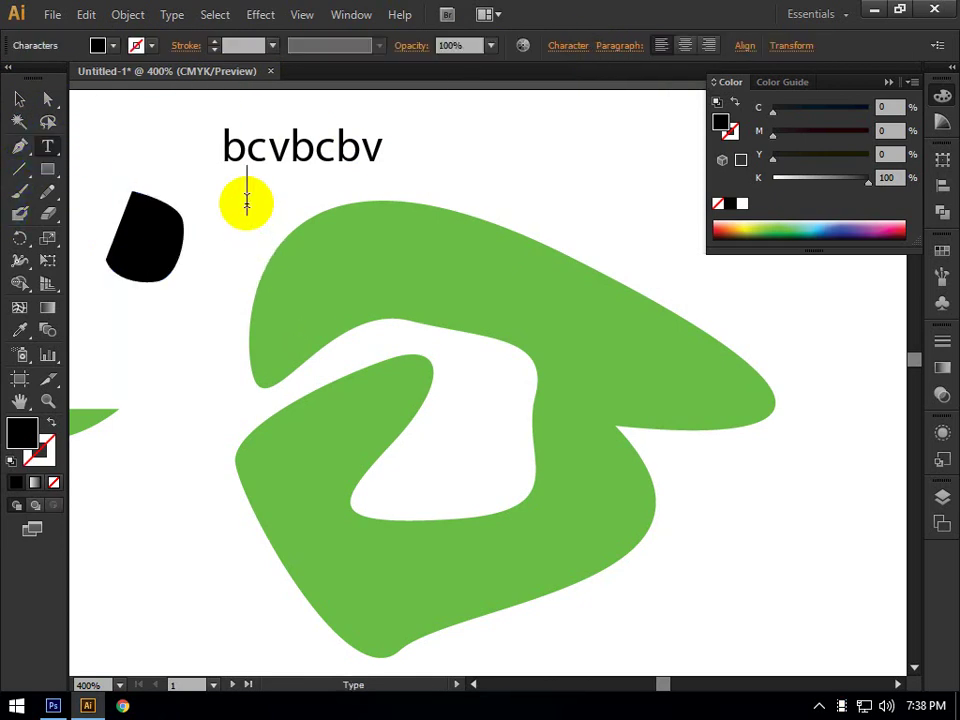
{"action": "left_click", "coordinate": [572, 45]}
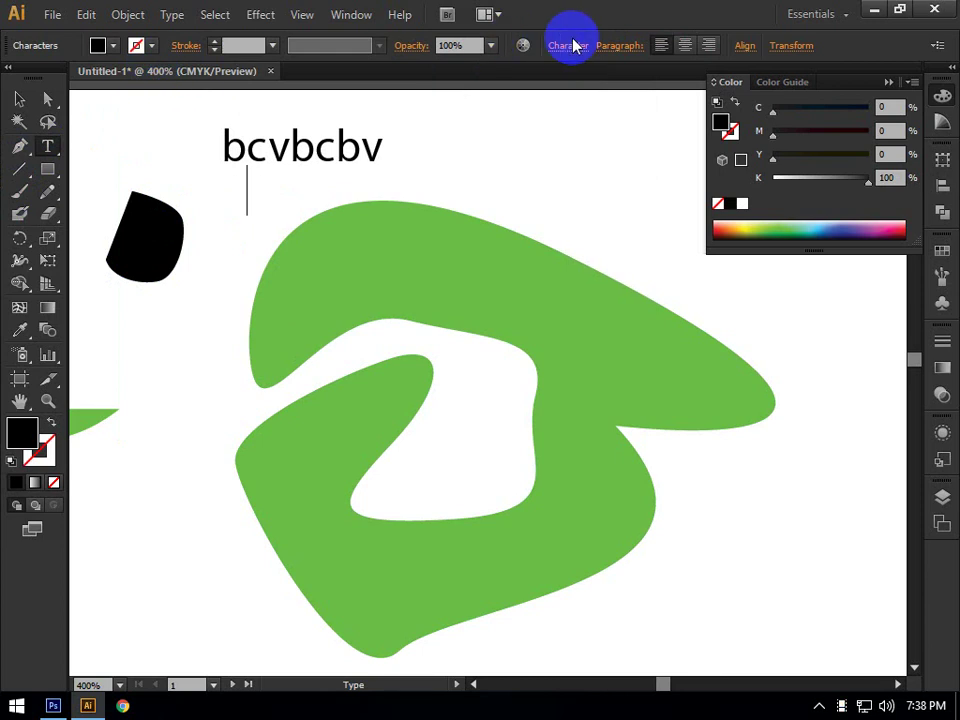
{"action": "type", "text": "fdgdfg"}
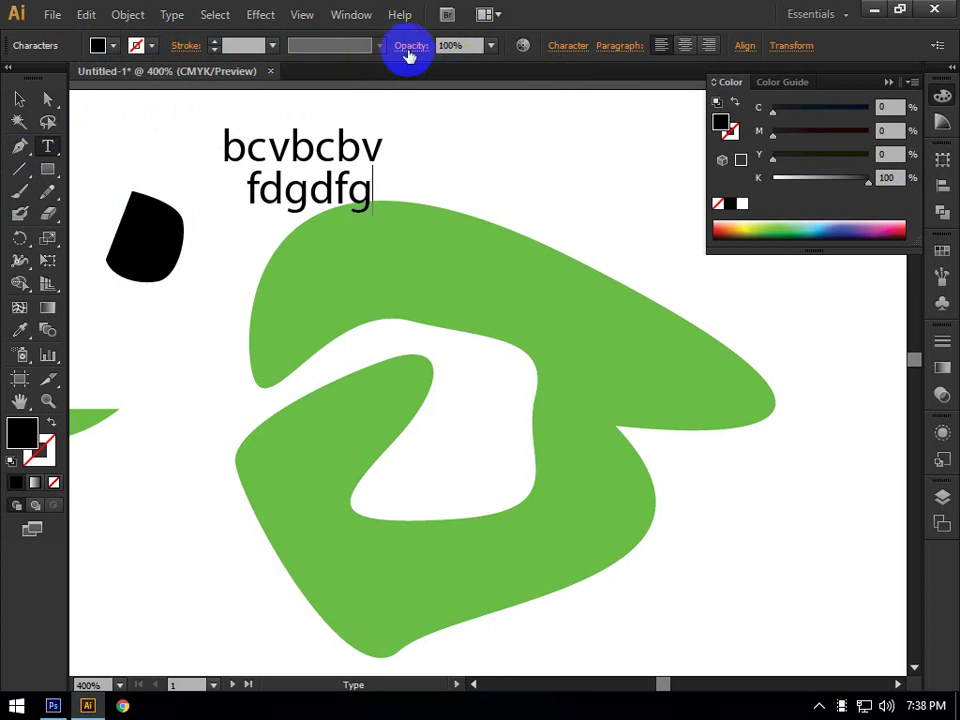
Set the 'fdgdfg' text to a low opacity from the Control panel Opacity list
{"action": "left_click", "coordinate": [456, 45]}
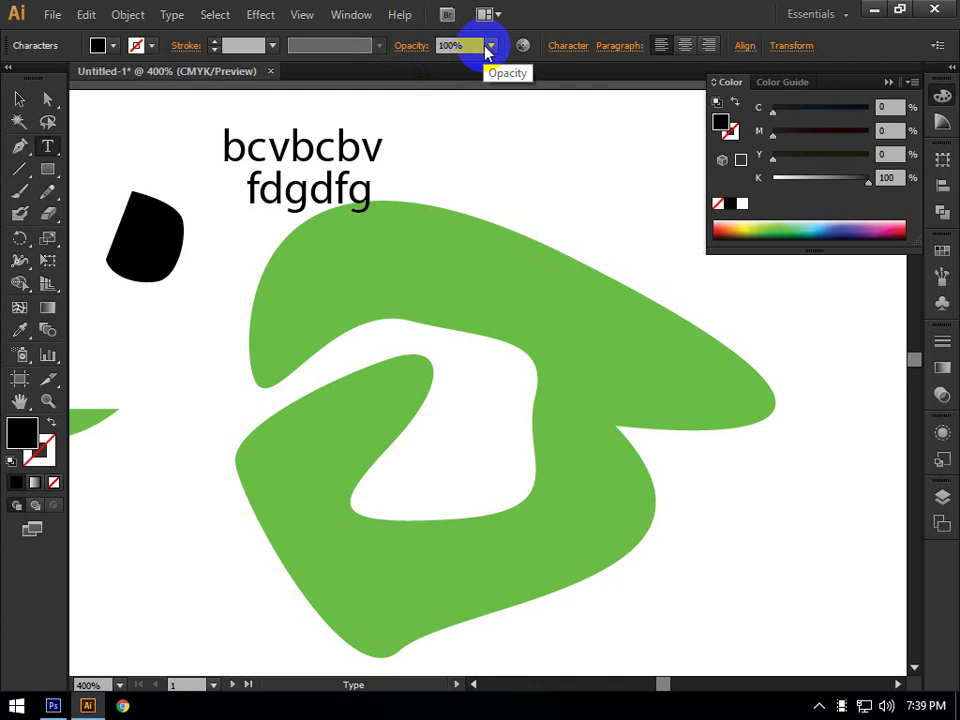
{"action": "left_click", "coordinate": [18, 96]}
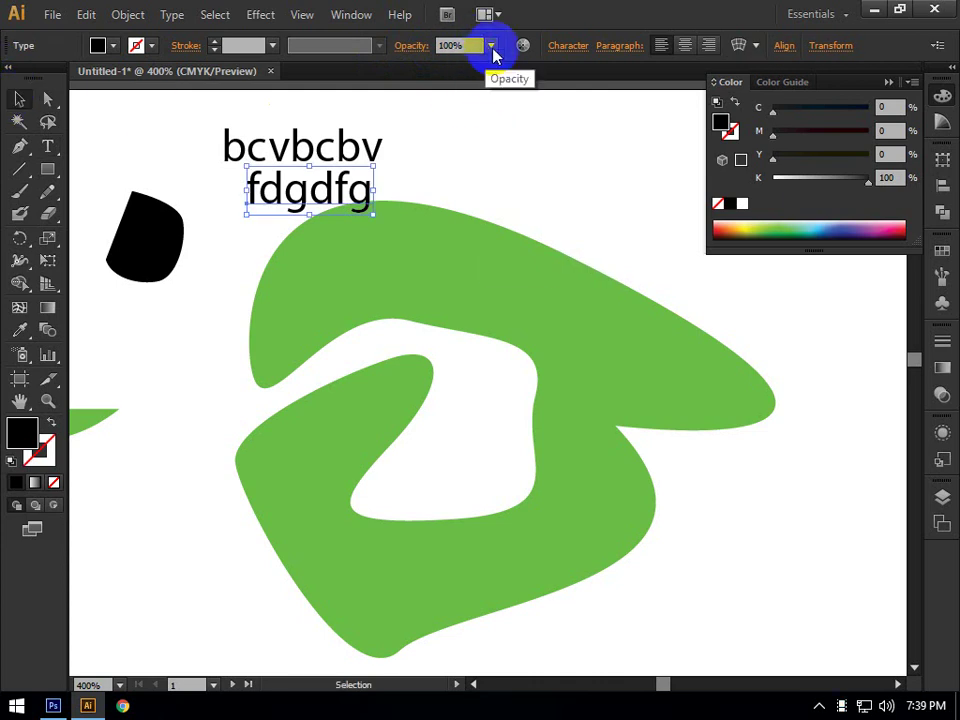
{"action": "left_click", "coordinate": [492, 48]}
{"action": "left_click", "coordinate": [514, 131]}
{"action": "left_click", "coordinate": [290, 222]}
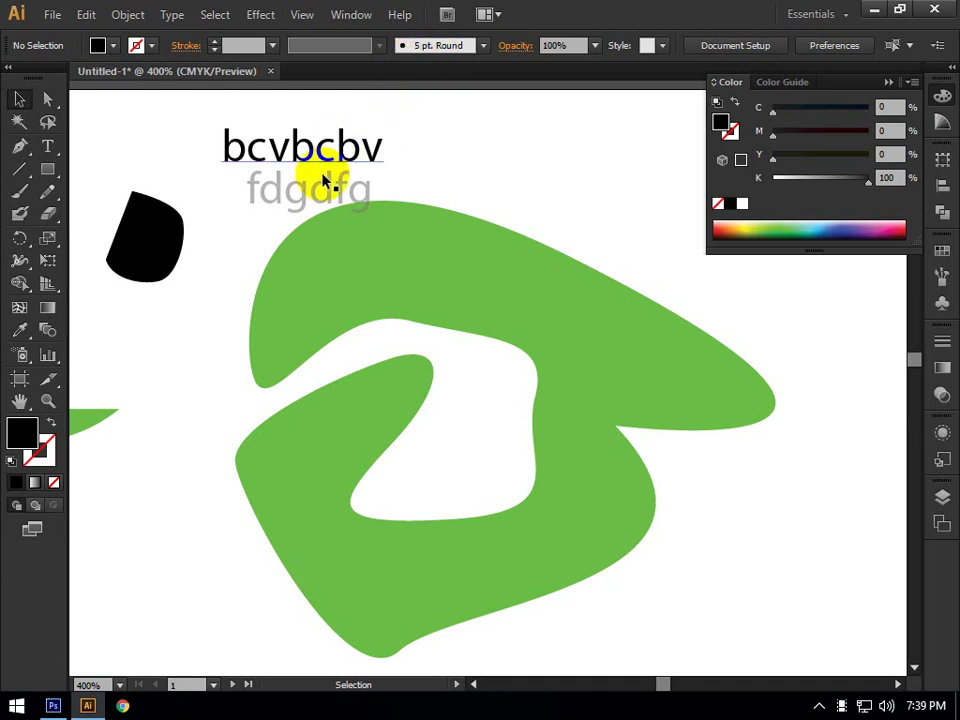
Nudge the 'fdgdfg' text left and set its font to Verdana Regular
{"action": "left_click_drag", "start_coordinate": [306, 203], "coordinate": [282, 200]}
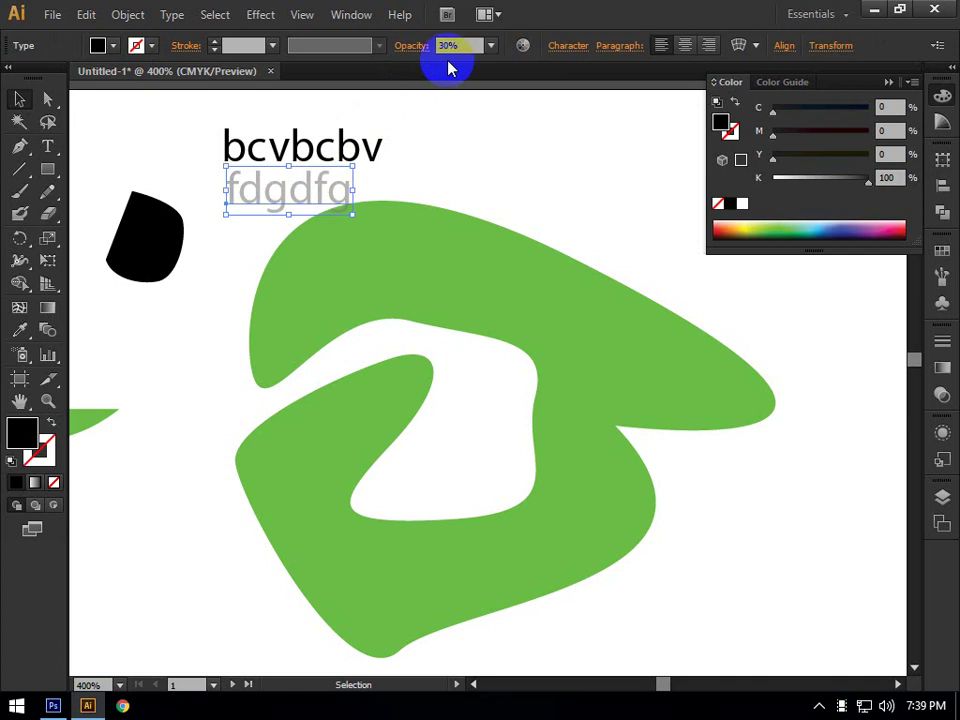
{"action": "left_click", "coordinate": [566, 54]}
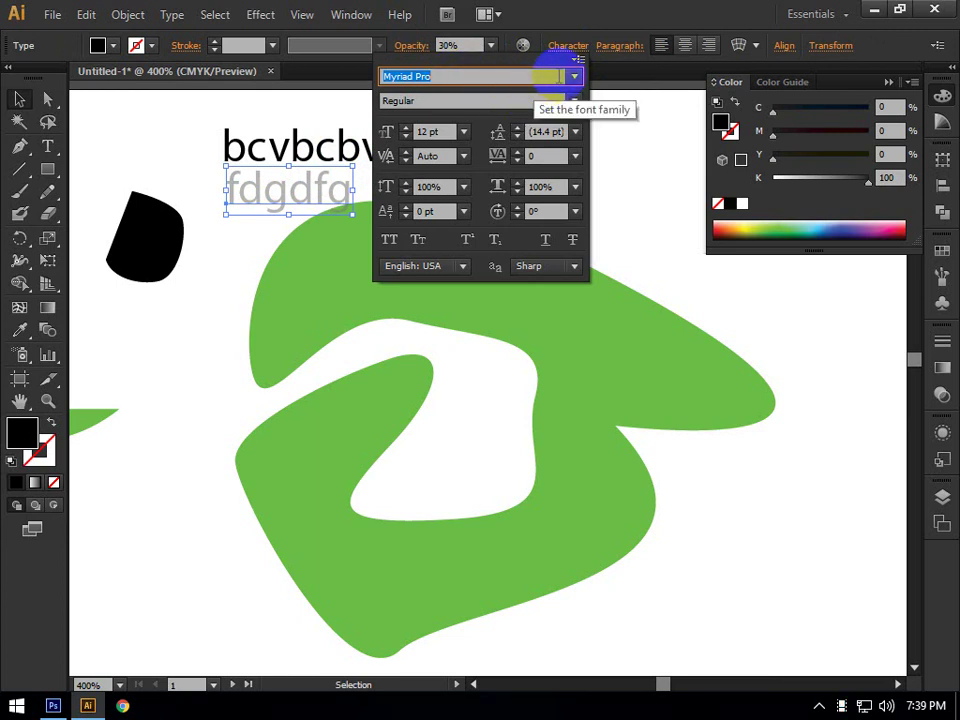
{"action": "left_click", "coordinate": [577, 77]}
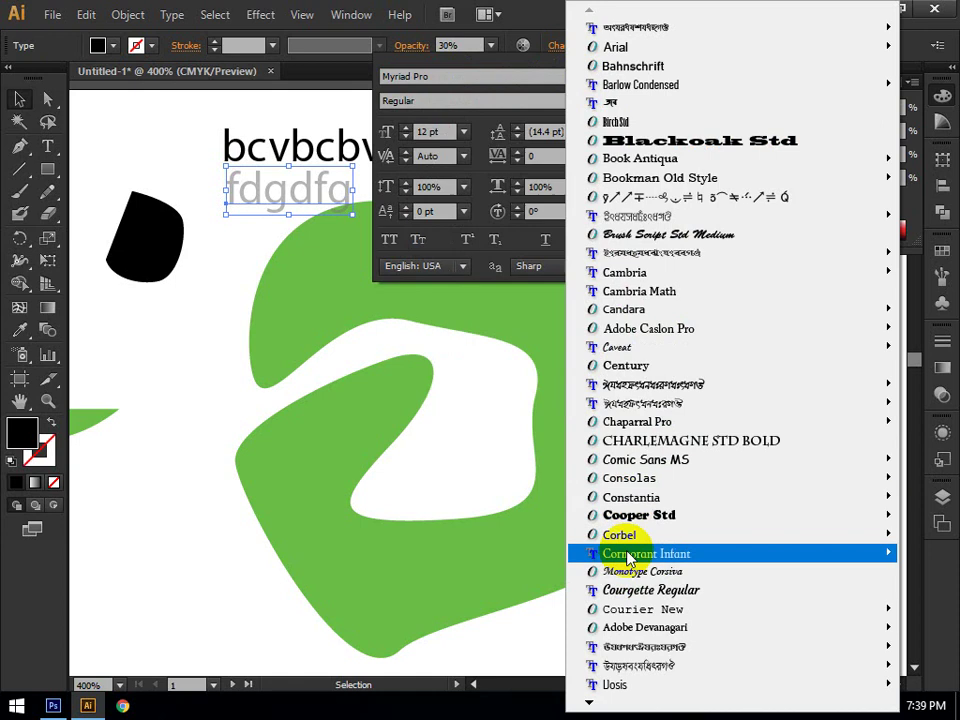
{"action": "left_click", "coordinate": [398, 68]}
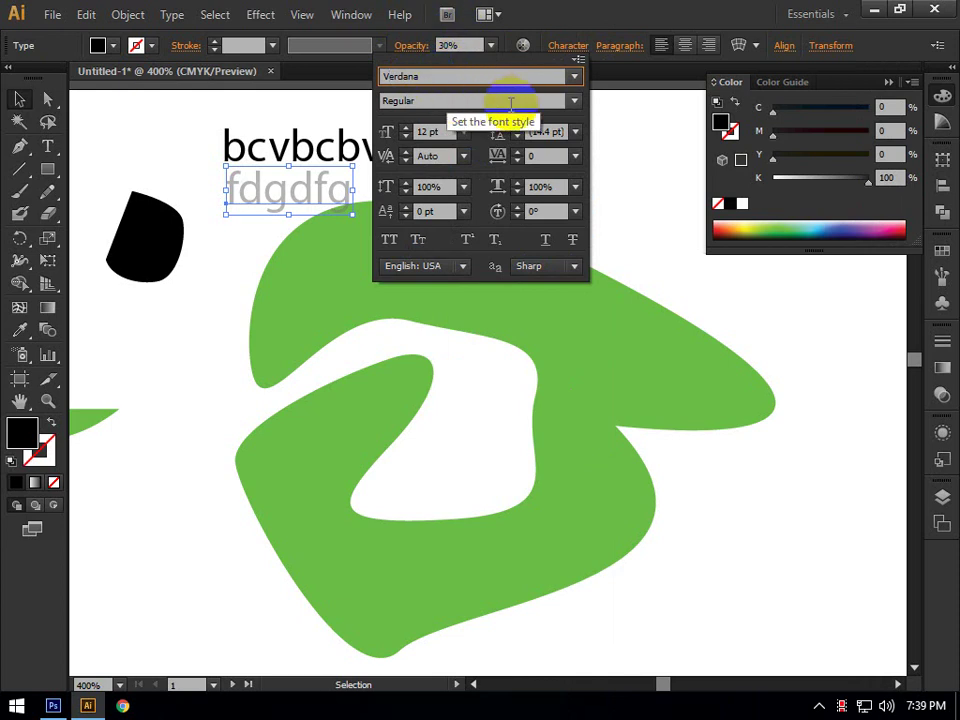
{"action": "left_click", "coordinate": [576, 101]}
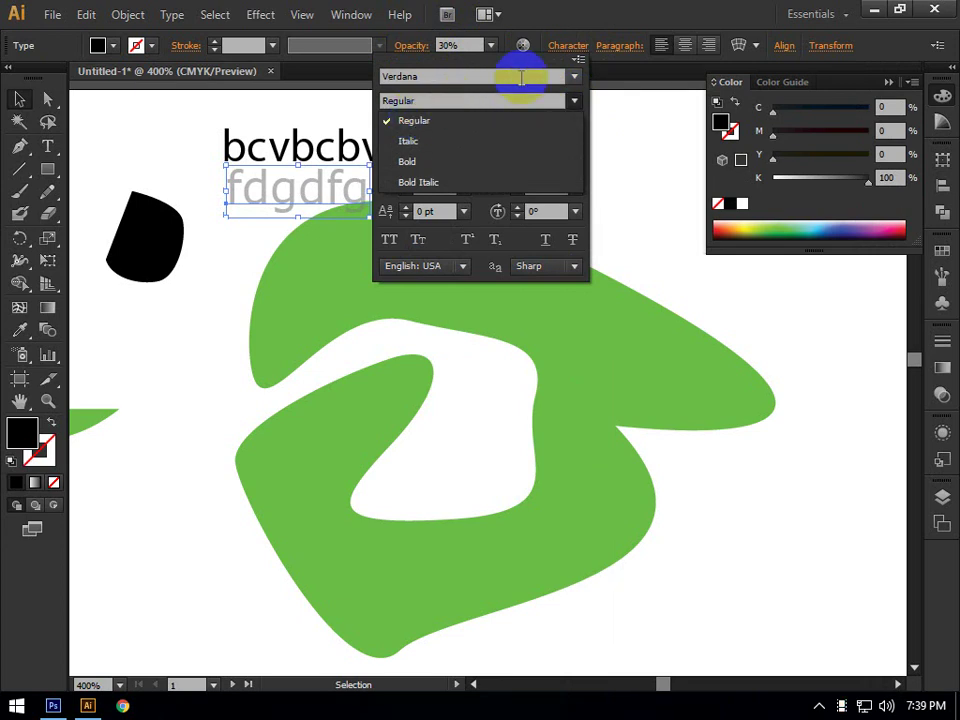
{"action": "left_click", "coordinate": [545, 25]}
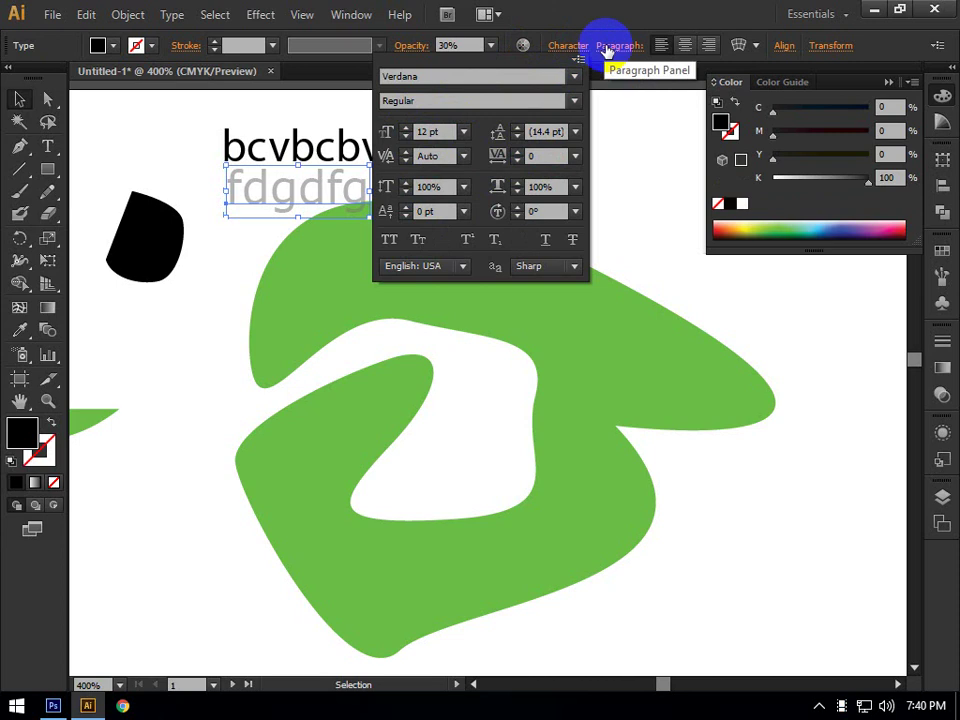
{"action": "left_click", "coordinate": [610, 47]}
Left-align the 'fdgdfg' text in the Paragraph panel and deselect it
{"action": "left_click", "coordinate": [615, 48]}
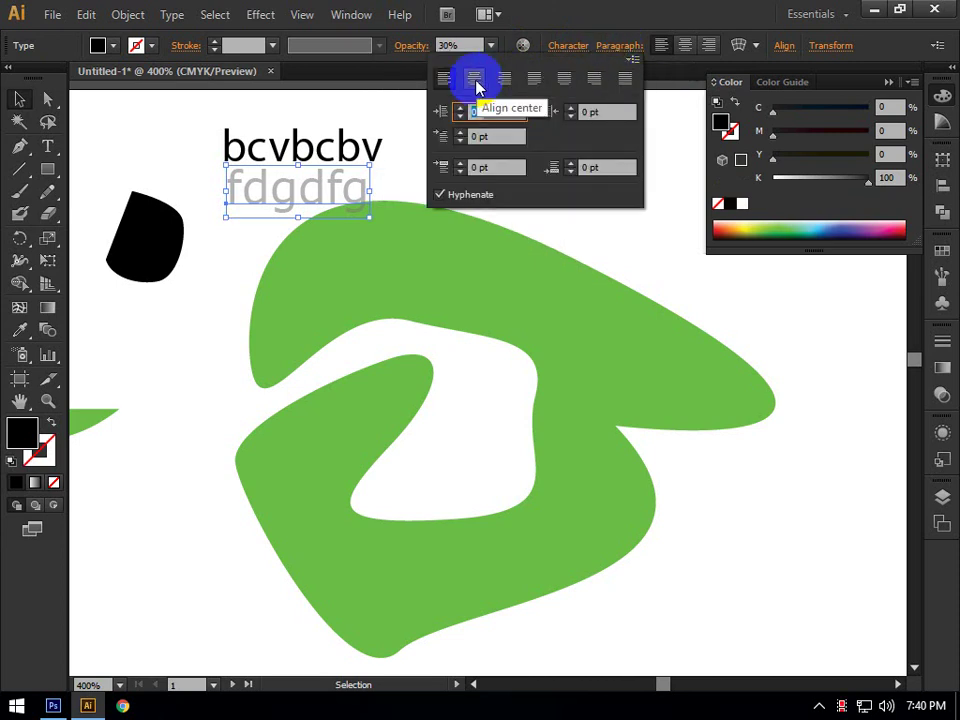
{"action": "left_click", "coordinate": [633, 85]}
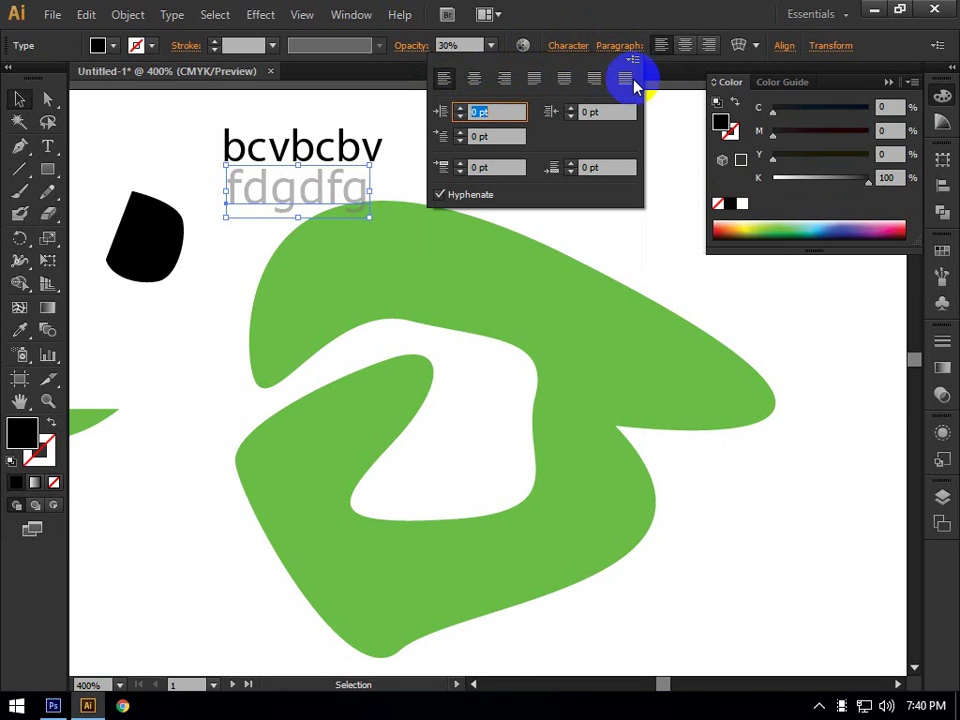
{"action": "left_click", "coordinate": [443, 84]}
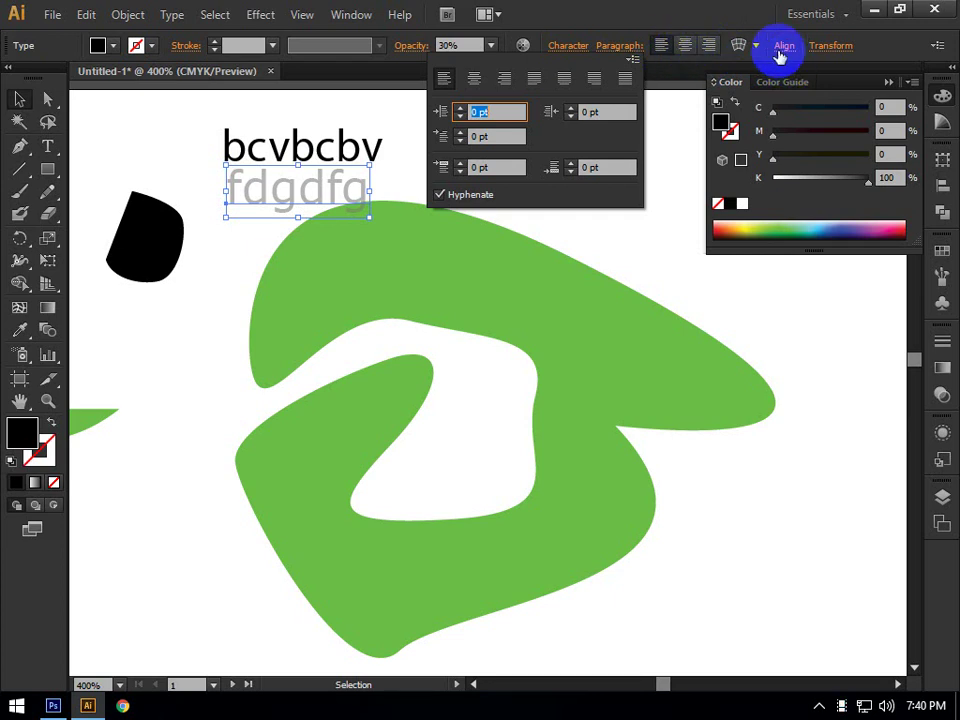
{"action": "left_click", "coordinate": [600, 10]}
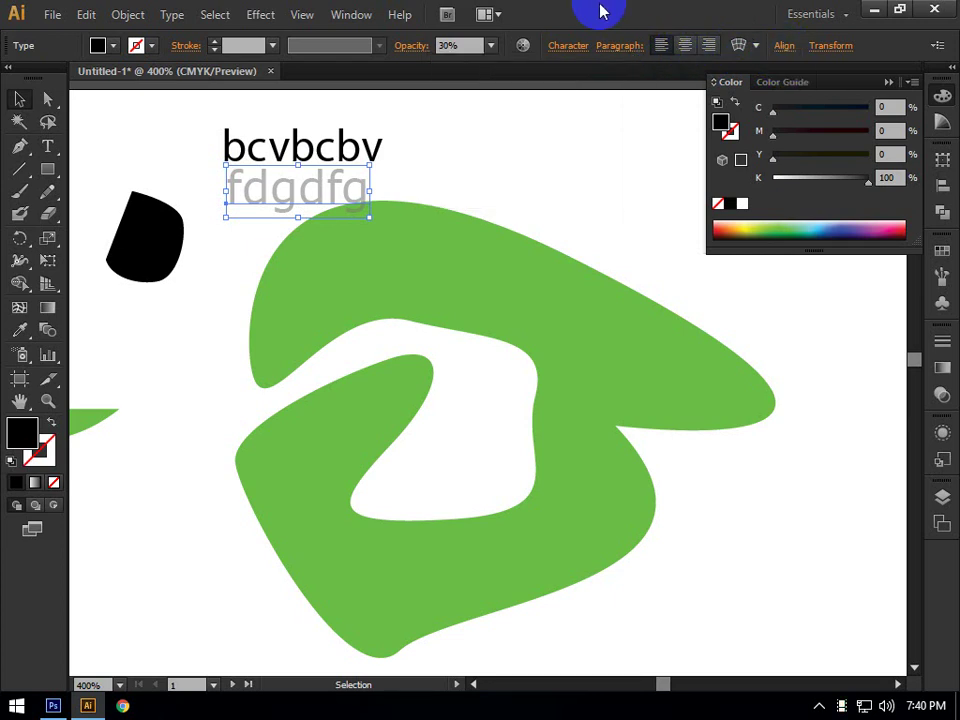
{"action": "left_click", "coordinate": [131, 133]}
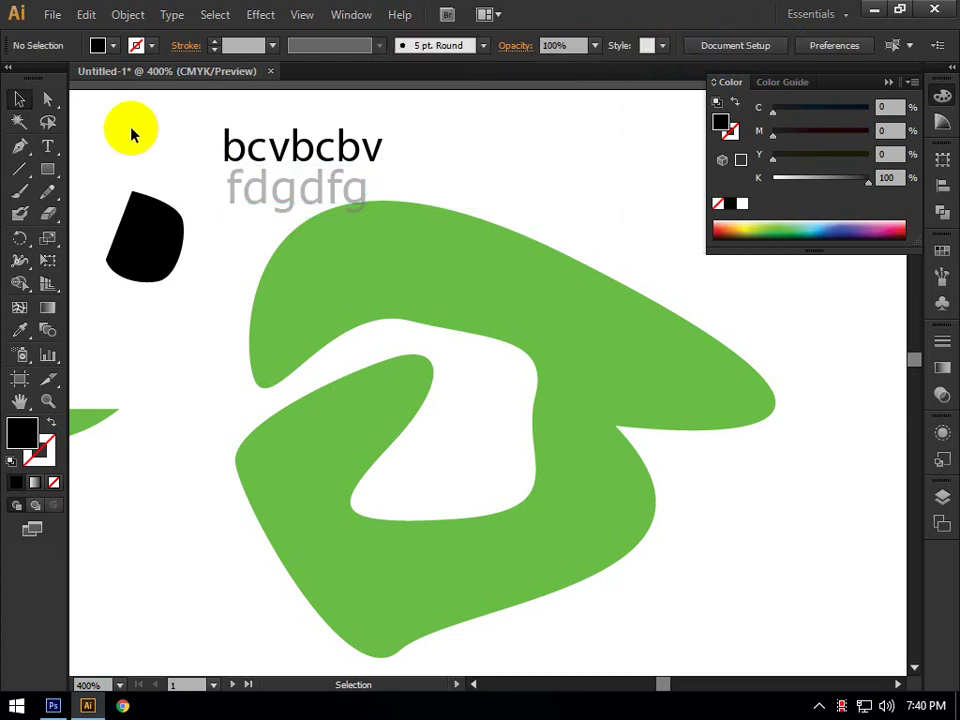
Draw several straight lines with the Line Segment tool and give them a black stroke
{"action": "left_click", "coordinate": [21, 172]}
{"action": "mouse_move", "coordinate": [24, 178]}
{"action": "left_mouse_down"}
{"action": "mouse_move", "coordinate": [94, 176]}
{"action": "mouse_move", "coordinate": [101, 198]}
{"action": "mouse_move", "coordinate": [124, 177]}
{"action": "mouse_move", "coordinate": [101, 197]}
{"action": "mouse_move", "coordinate": [110, 250]}
{"action": "mouse_move", "coordinate": [96, 244]}
{"action": "mouse_move", "coordinate": [86, 217]}
{"action": "mouse_move", "coordinate": [95, 183]}
{"action": "mouse_move", "coordinate": [21, 170]}
{"action": "left_mouse_up"}
{"action": "left_click_drag", "start_coordinate": [133, 150], "coordinate": [185, 222]}
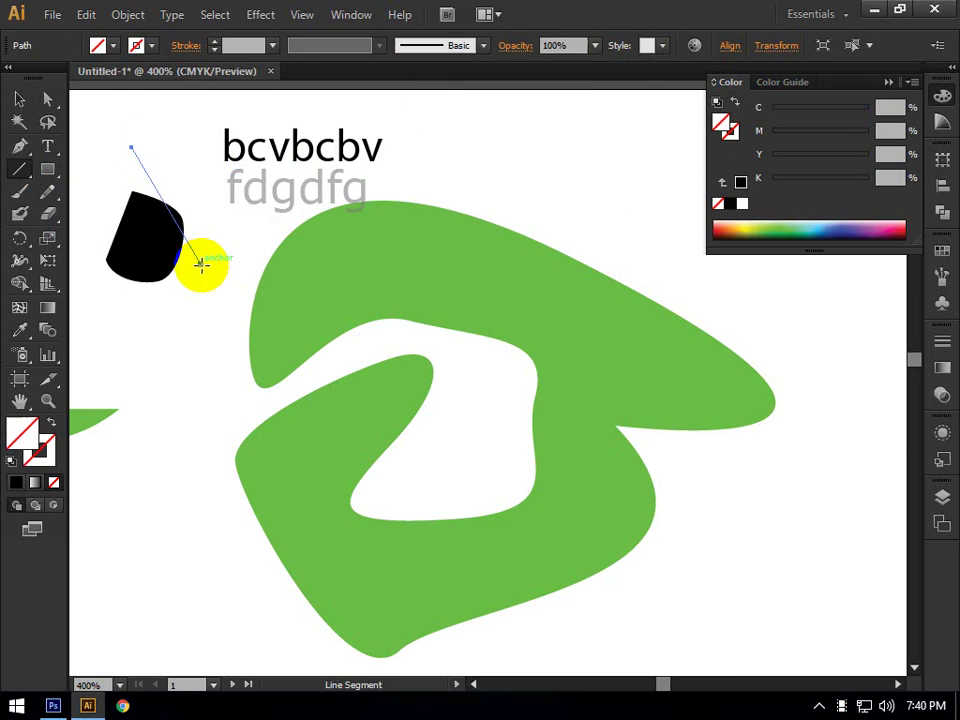
{"action": "left_click_drag", "start_coordinate": [155, 402], "coordinate": [155, 495]}
{"action": "left_click", "coordinate": [740, 181]}
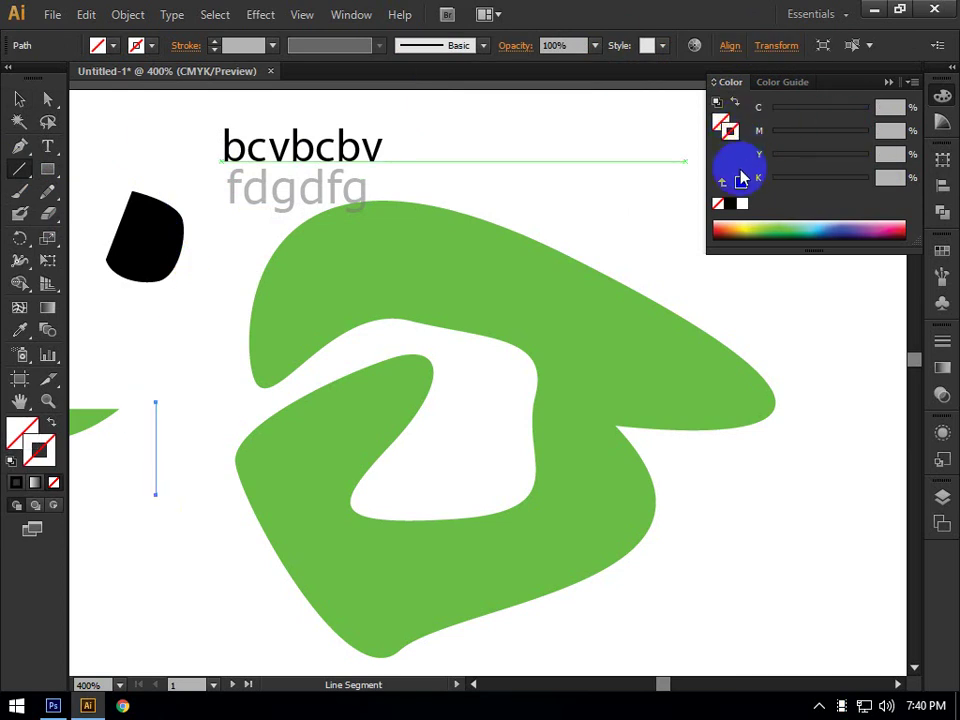
{"action": "left_click_drag", "start_coordinate": [156, 337], "coordinate": [260, 425]}
{"action": "left_click_drag", "start_coordinate": [246, 306], "coordinate": [201, 462]}
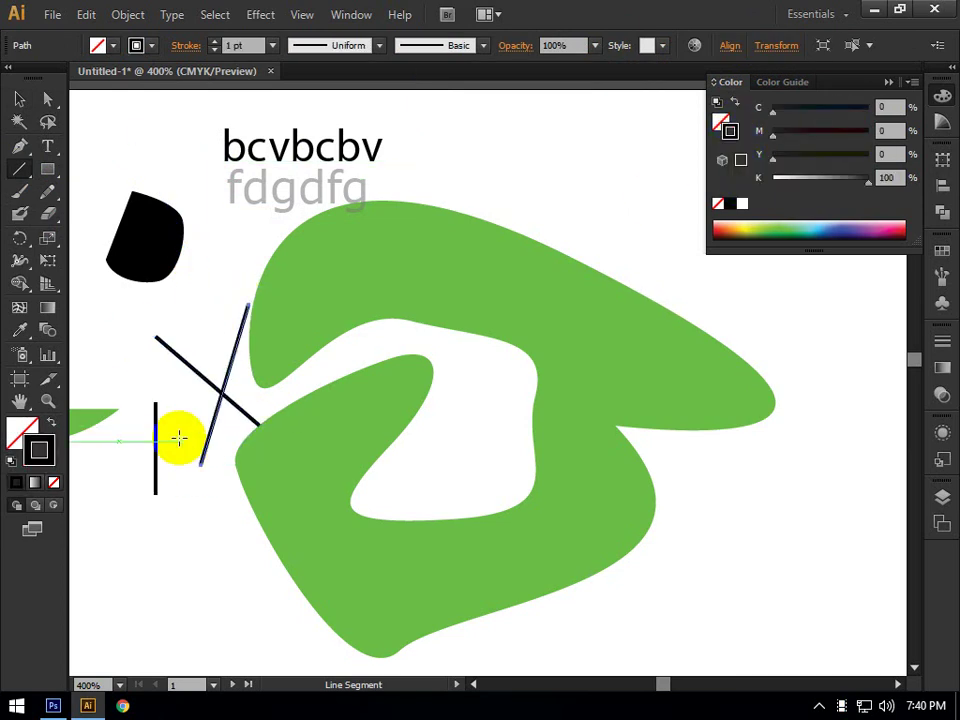
{"action": "left_click_drag", "start_coordinate": [200, 273], "coordinate": [187, 437]}
{"action": "left_click_drag", "start_coordinate": [124, 305], "coordinate": [613, 494]}
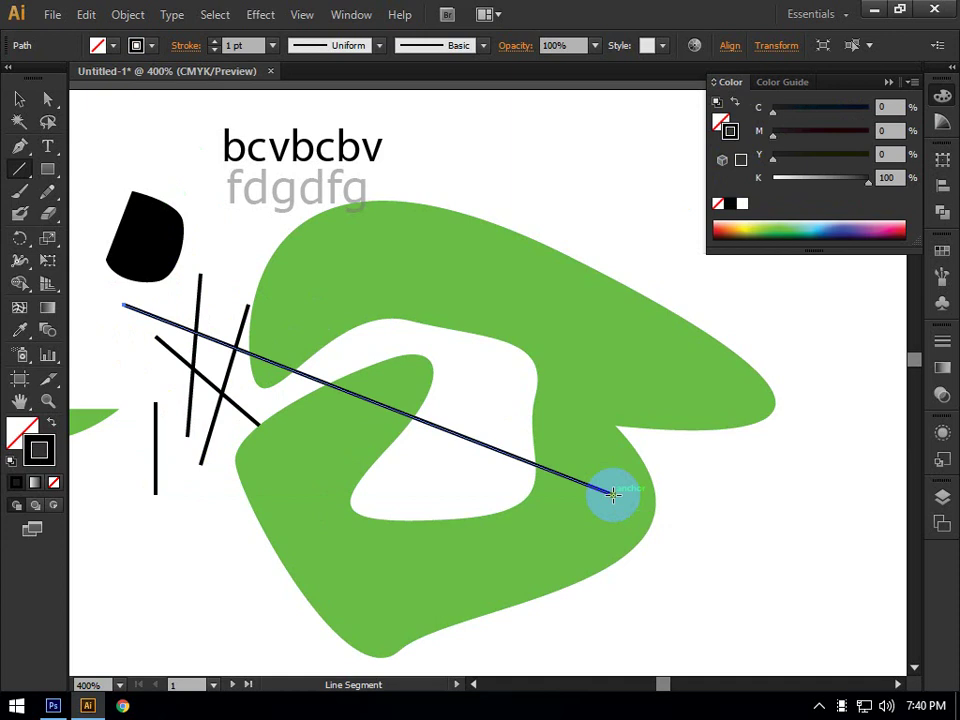
Draw a rectangular grid at the upper right, a long arc, and a large spiral over the artwork
{"action": "left_click_drag", "start_coordinate": [19, 168], "coordinate": [128, 250]}
{"action": "left_click_drag", "start_coordinate": [491, 180], "coordinate": [791, 341]}
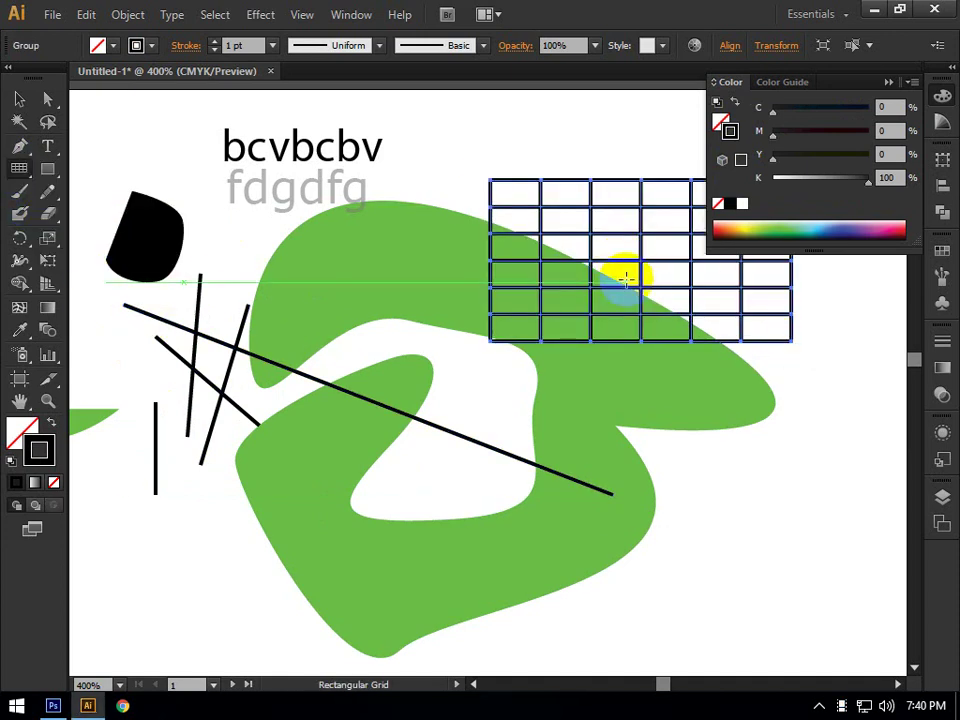
{"action": "left_click_drag", "start_coordinate": [19, 168], "coordinate": [100, 205]}
{"action": "left_click_drag", "start_coordinate": [307, 258], "coordinate": [648, 602]}
{"action": "left_click_drag", "start_coordinate": [21, 171], "coordinate": [105, 213]}
{"action": "left_click_drag", "start_coordinate": [300, 272], "coordinate": [460, 355]}
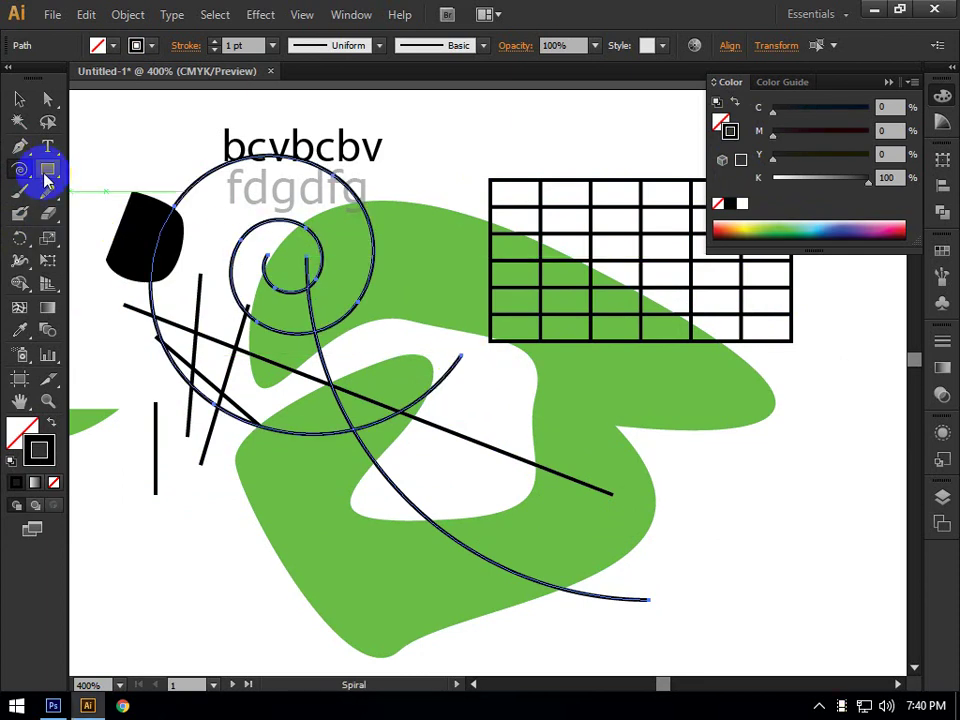
{"action": "left_click_drag", "start_coordinate": [47, 169], "coordinate": [160, 180]}
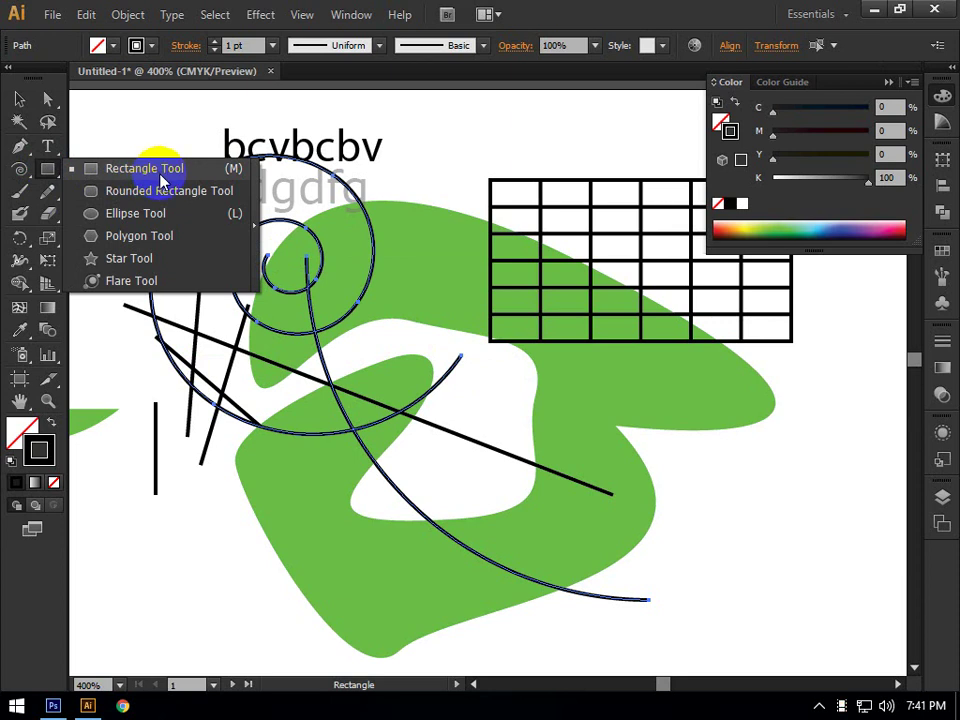
Draw a rectangle below the green shape and fill it with black
{"action": "left_click_drag", "start_coordinate": [160, 180], "coordinate": [161, 172]}
{"action": "scroll", "coordinate": [300, 510], "scroll_direction": "down", "scroll_amount": 5}
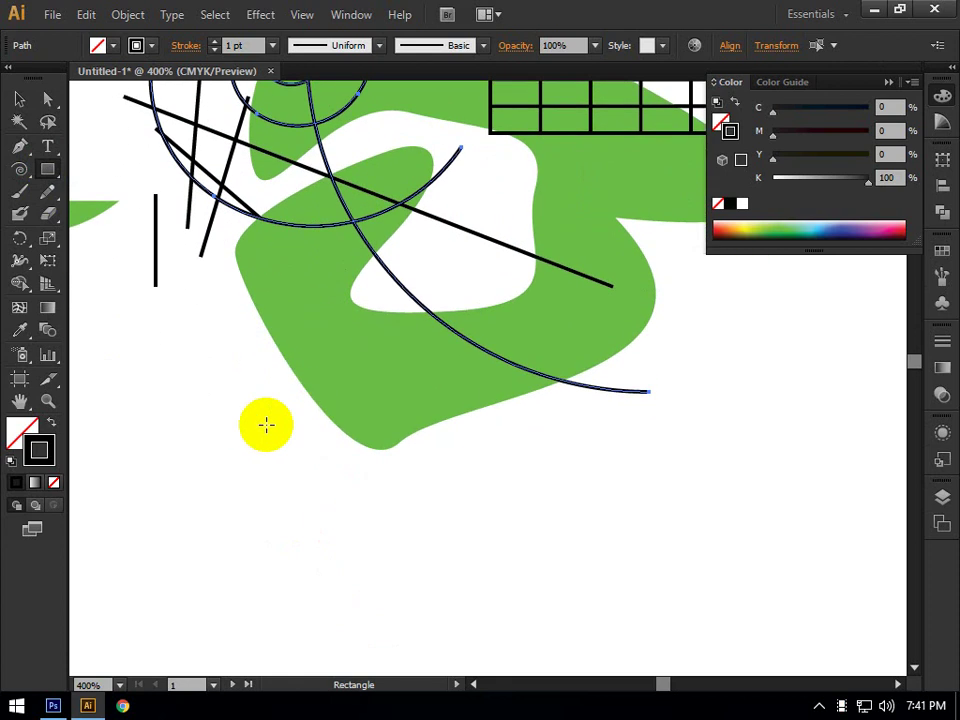
{"action": "left_click_drag", "start_coordinate": [92, 476], "coordinate": [462, 619]}
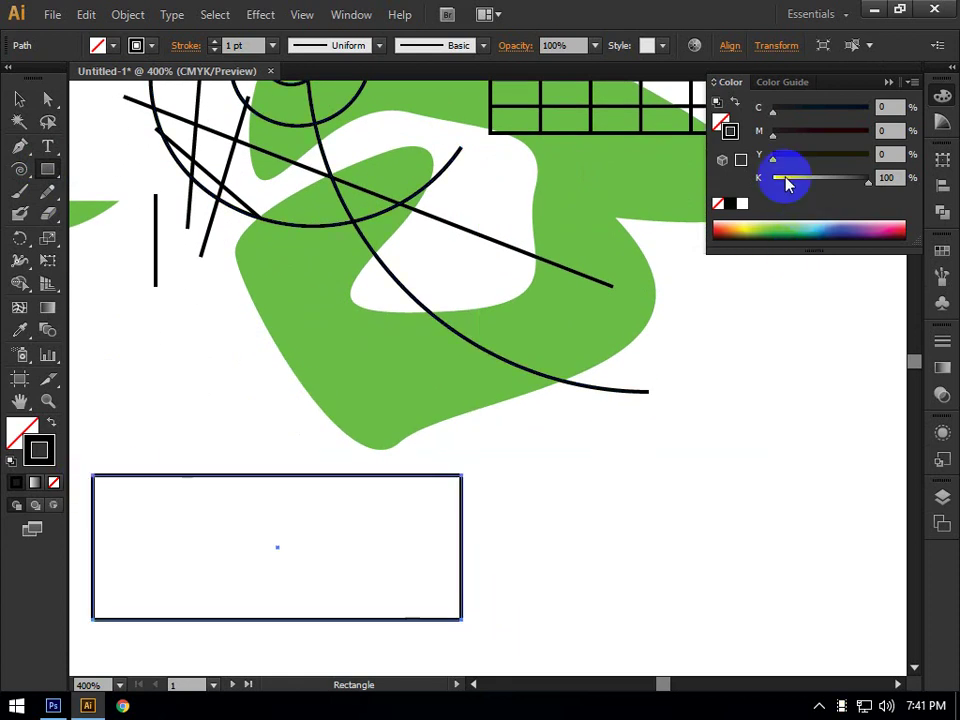
{"action": "left_click", "coordinate": [720, 121]}
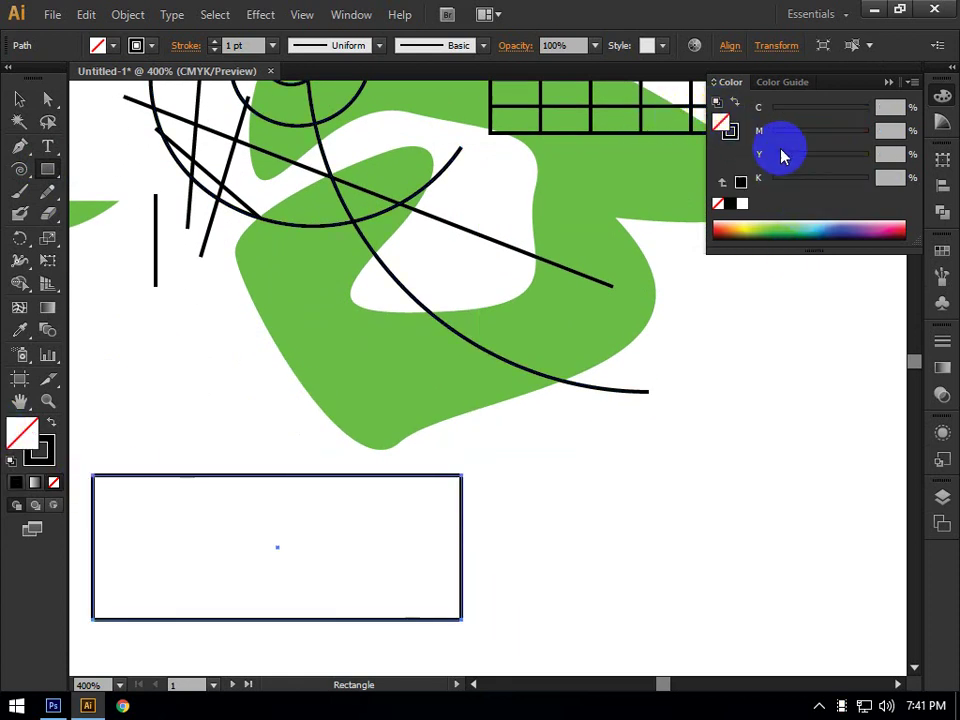
{"action": "left_click_drag", "start_coordinate": [783, 155], "coordinate": [812, 155]}
{"action": "left_click", "coordinate": [19, 99]}
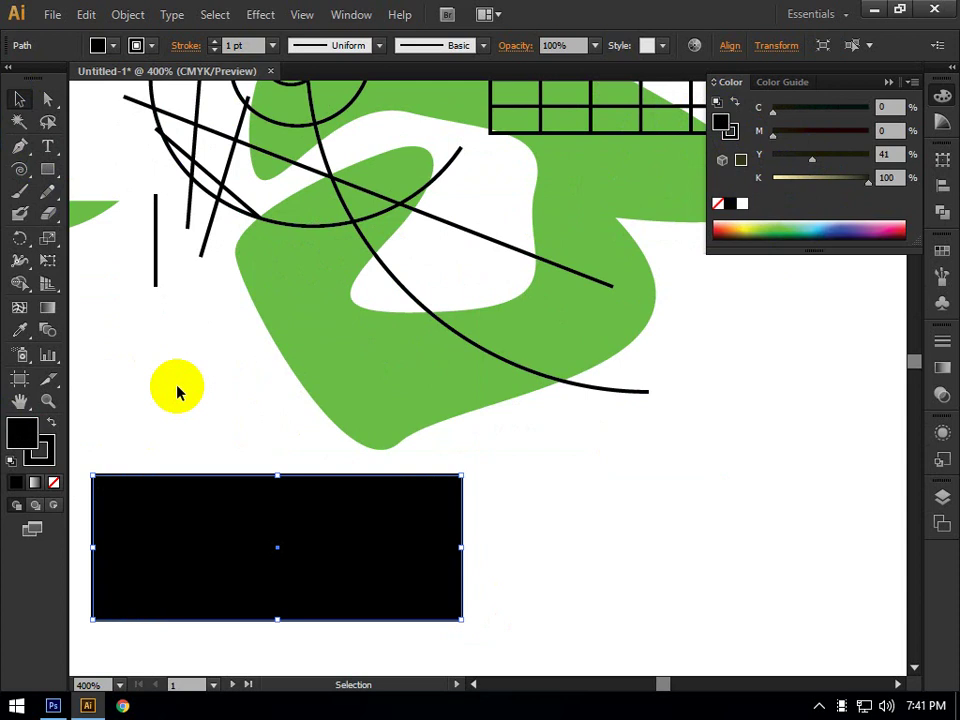
{"action": "scroll", "coordinate": [296, 557], "scroll_direction": "down", "scroll_amount": 3}
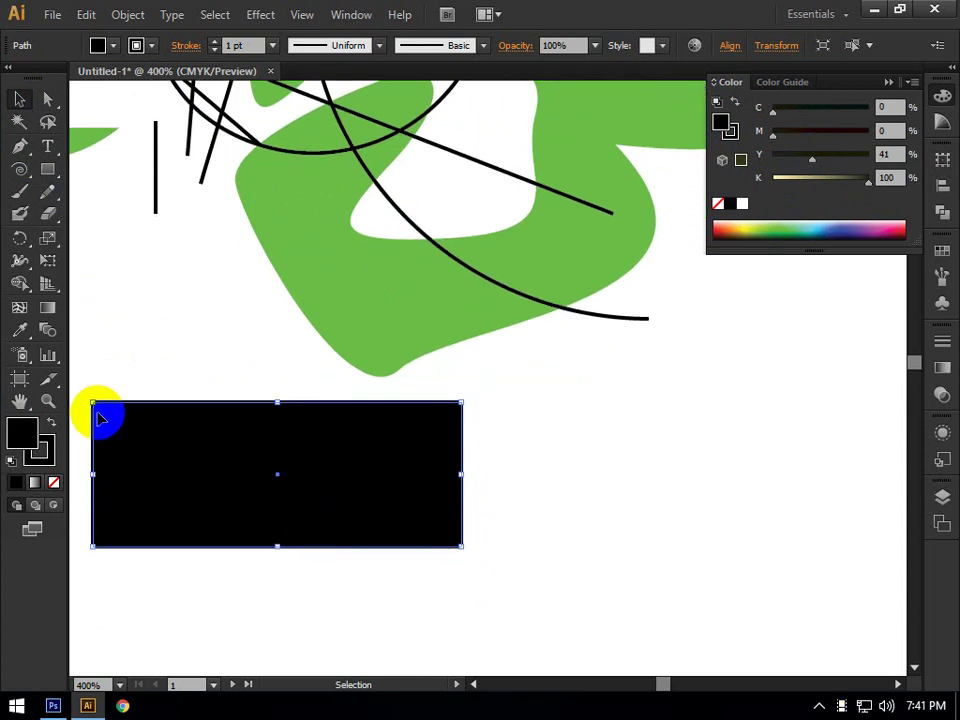
Draw a rounded rectangle right of the black rectangle and a circle, then move the circle lower
{"action": "left_click", "coordinate": [45, 169]}
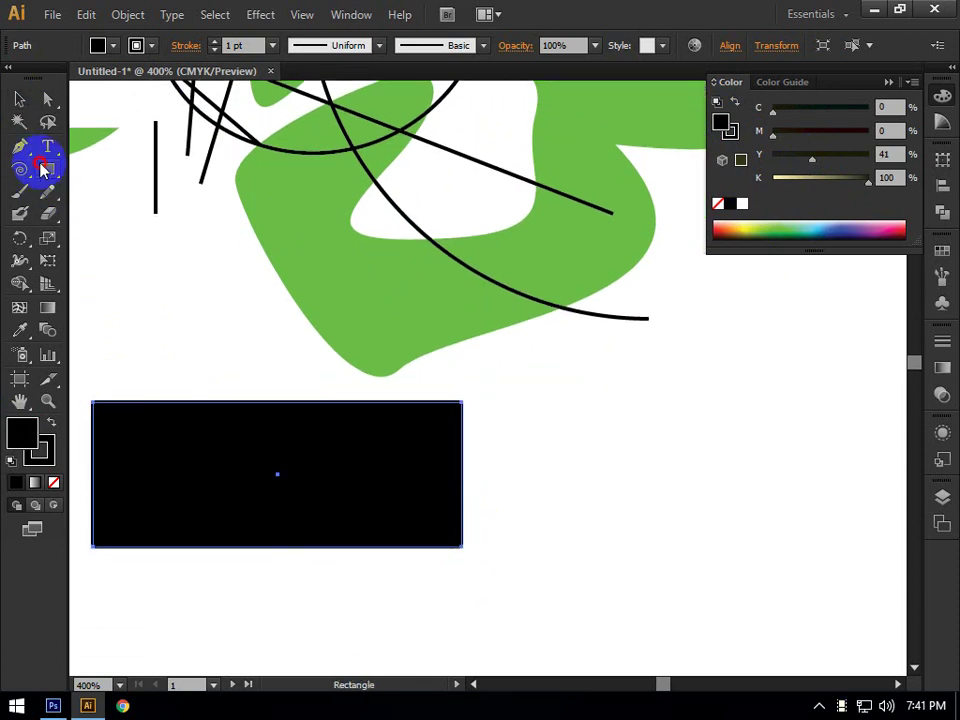
{"action": "left_click_drag", "start_coordinate": [42, 170], "coordinate": [145, 196]}
{"action": "left_click_drag", "start_coordinate": [529, 382], "coordinate": [815, 557]}
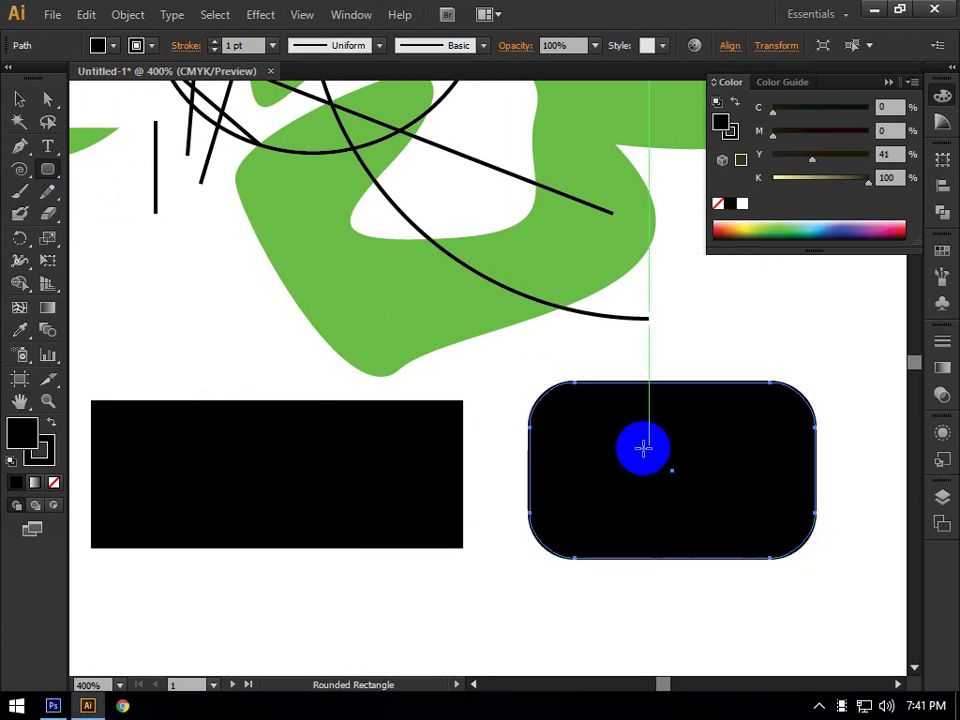
{"action": "left_click", "coordinate": [47, 172]}
{"action": "left_click_drag", "start_coordinate": [47, 175], "coordinate": [118, 220]}
{"action": "scroll", "coordinate": [319, 435], "scroll_direction": "down", "scroll_amount": 2}
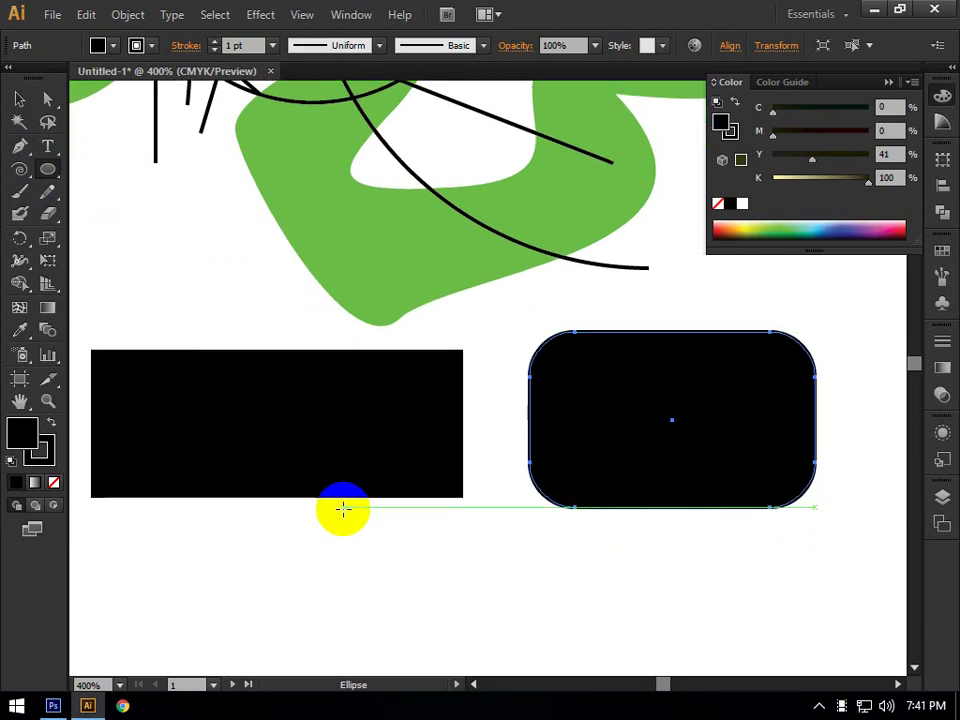
{"action": "left_click_drag", "start_coordinate": [325, 548], "coordinate": [480, 589]}
{"action": "scroll", "coordinate": [392, 504], "scroll_direction": "down", "scroll_amount": 1}
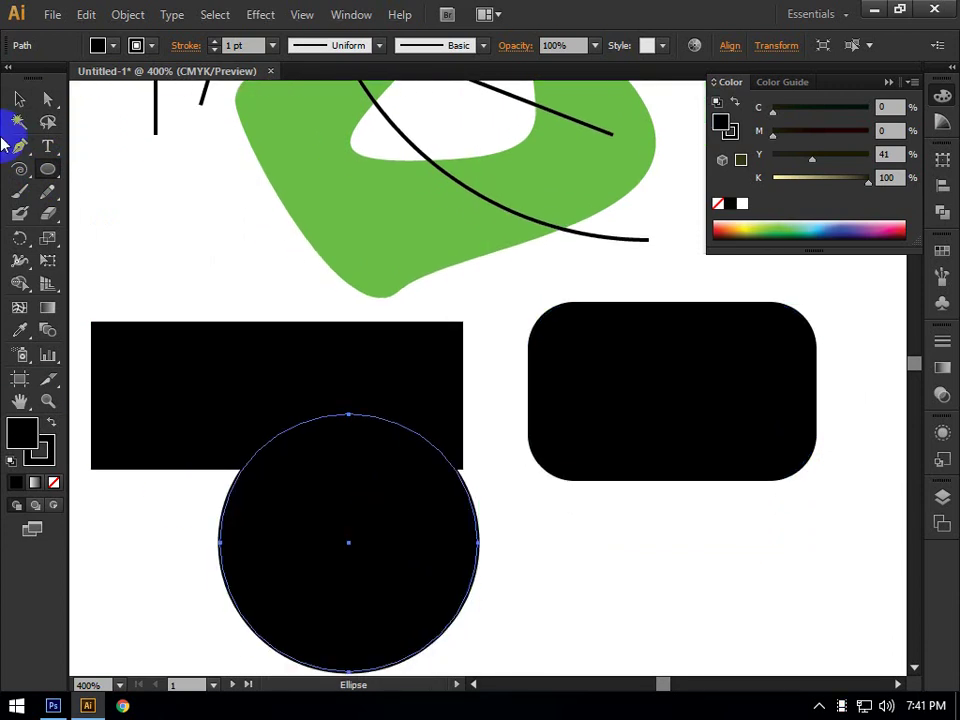
{"action": "left_click", "coordinate": [17, 98]}
{"action": "left_click_drag", "start_coordinate": [343, 461], "coordinate": [326, 522]}
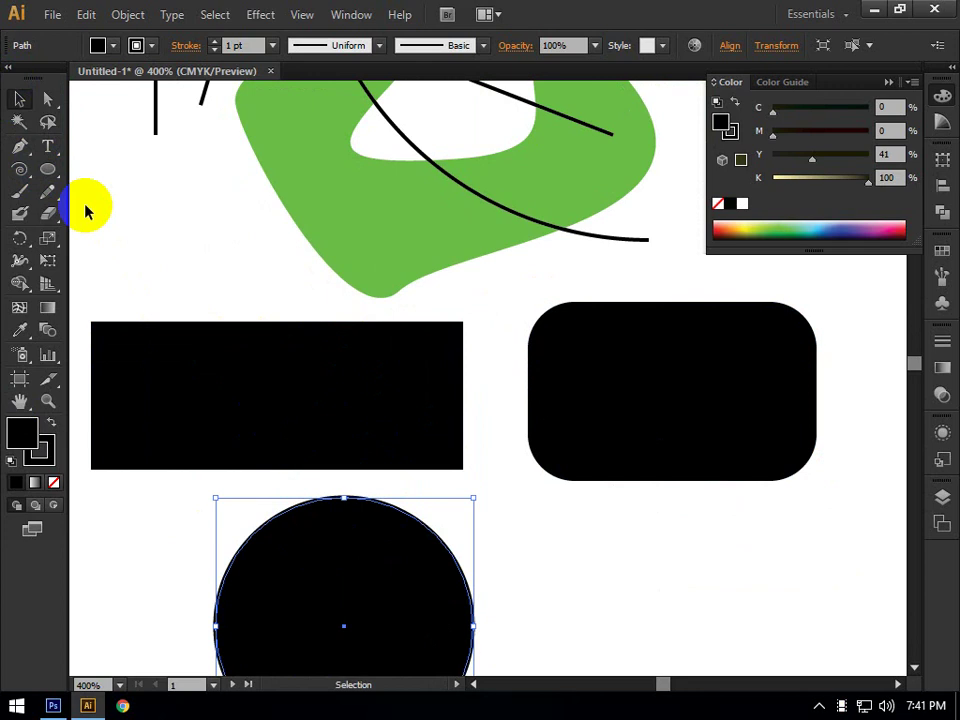
Draw a star and a hexagon, then move the hexagon down and to the right
{"action": "left_click_drag", "start_coordinate": [47, 169], "coordinate": [254, 334]}
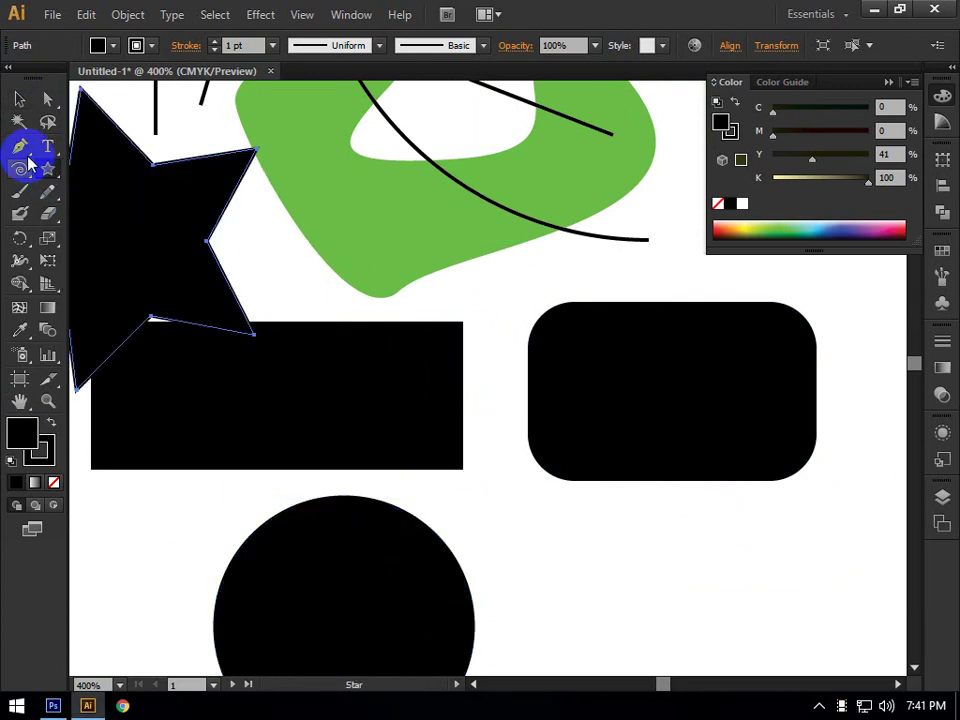
{"action": "left_click_drag", "start_coordinate": [47, 169], "coordinate": [139, 235]}
{"action": "left_click_drag", "start_coordinate": [161, 231], "coordinate": [378, 345]}
{"action": "left_click", "coordinate": [18, 99]}
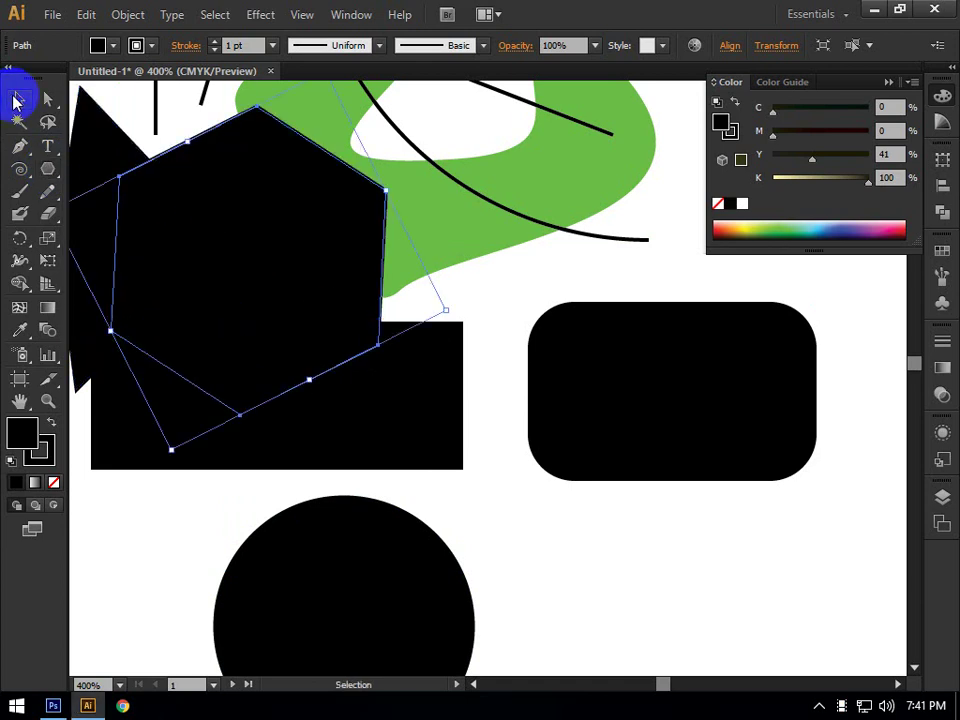
{"action": "left_click_drag", "start_coordinate": [316, 263], "coordinate": [482, 372]}
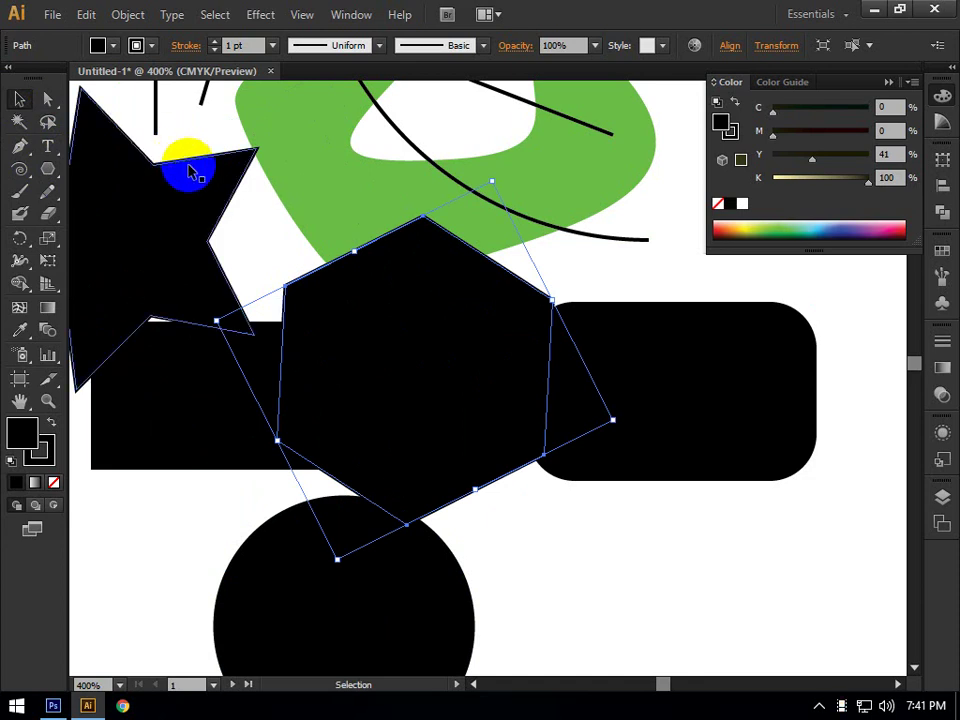
{"action": "left_click", "coordinate": [46, 22]}
{"action": "left_click", "coordinate": [33, 14]}
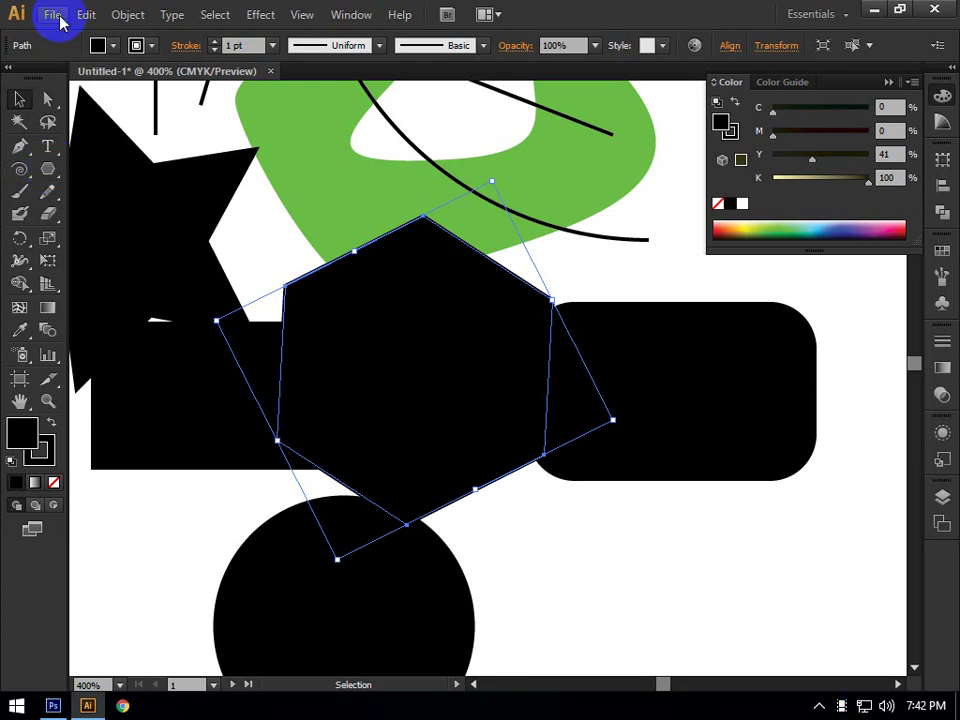
Back out of the New Document dialog with Cancel and return to the File menu
{"action": "left_click_drag", "start_coordinate": [60, 20], "coordinate": [78, 38]}
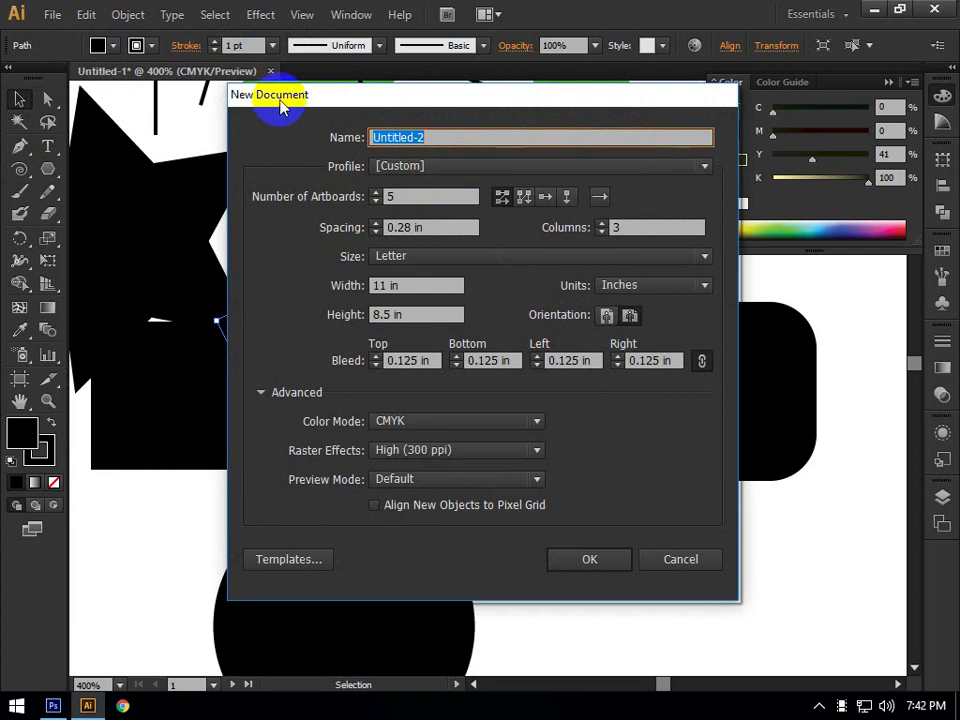
{"action": "left_click", "coordinate": [679, 558]}
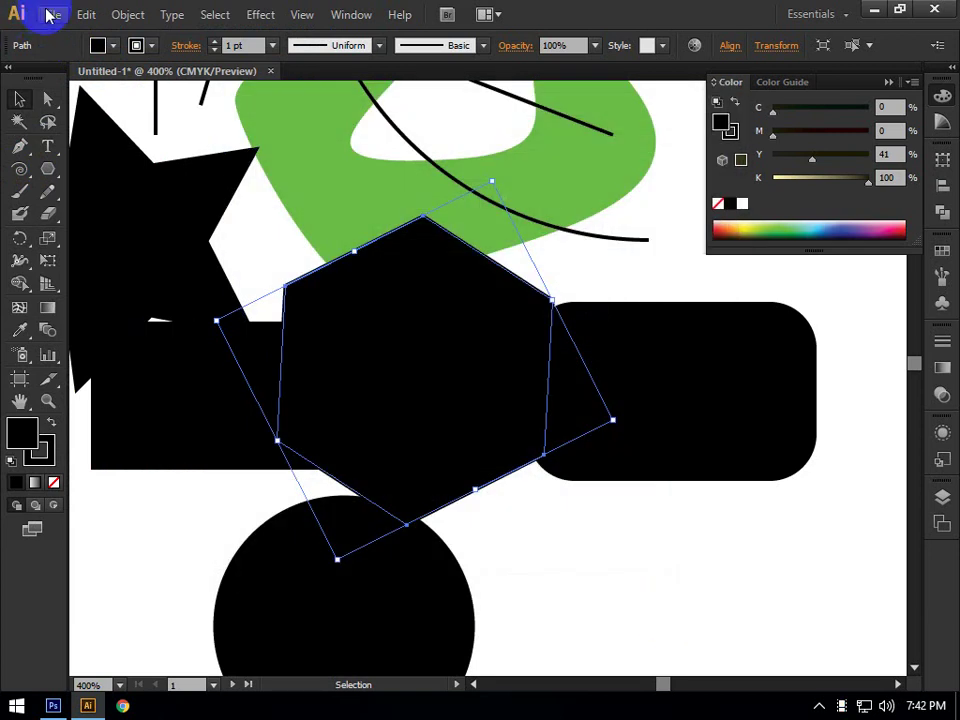
{"action": "left_click", "coordinate": [47, 14]}
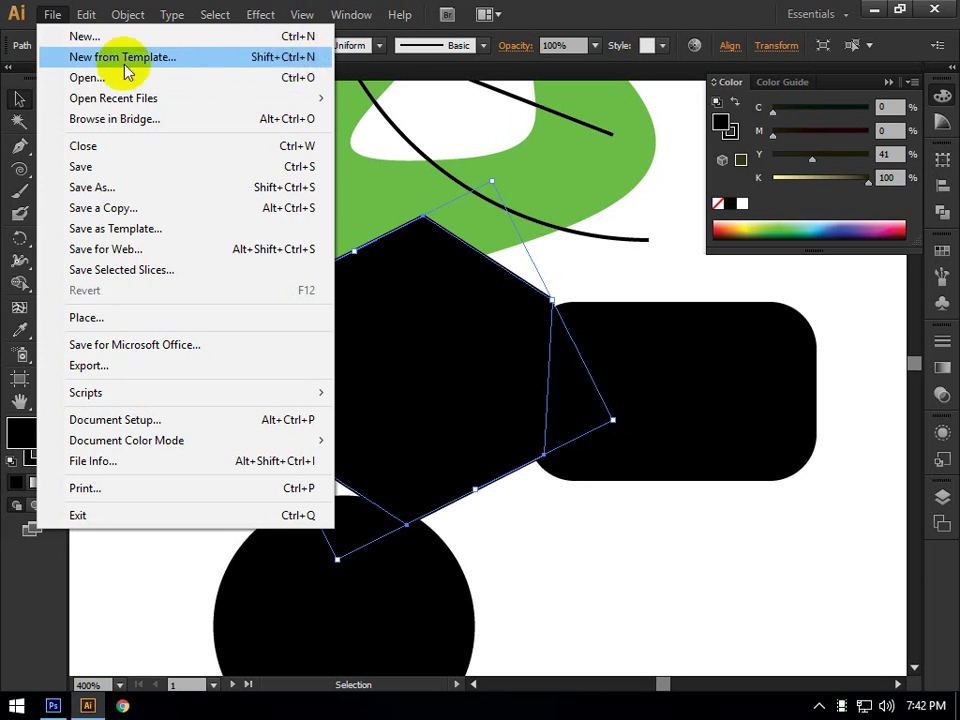
Try opening Sniptool.exe and dismiss the unknown-format error
{"action": "left_click", "coordinate": [204, 79]}
{"action": "scroll", "coordinate": [261, 272], "scroll_direction": "down", "scroll_amount": 10}
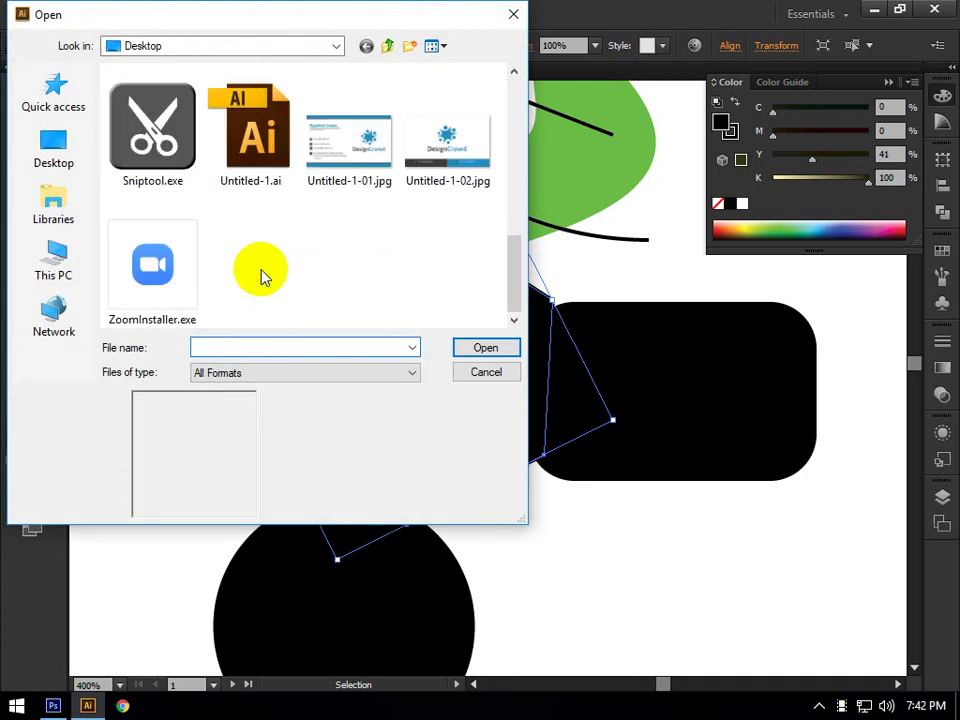
{"action": "scroll", "coordinate": [261, 272], "scroll_direction": "up", "scroll_amount": 2}
{"action": "left_click", "coordinate": [152, 265]}
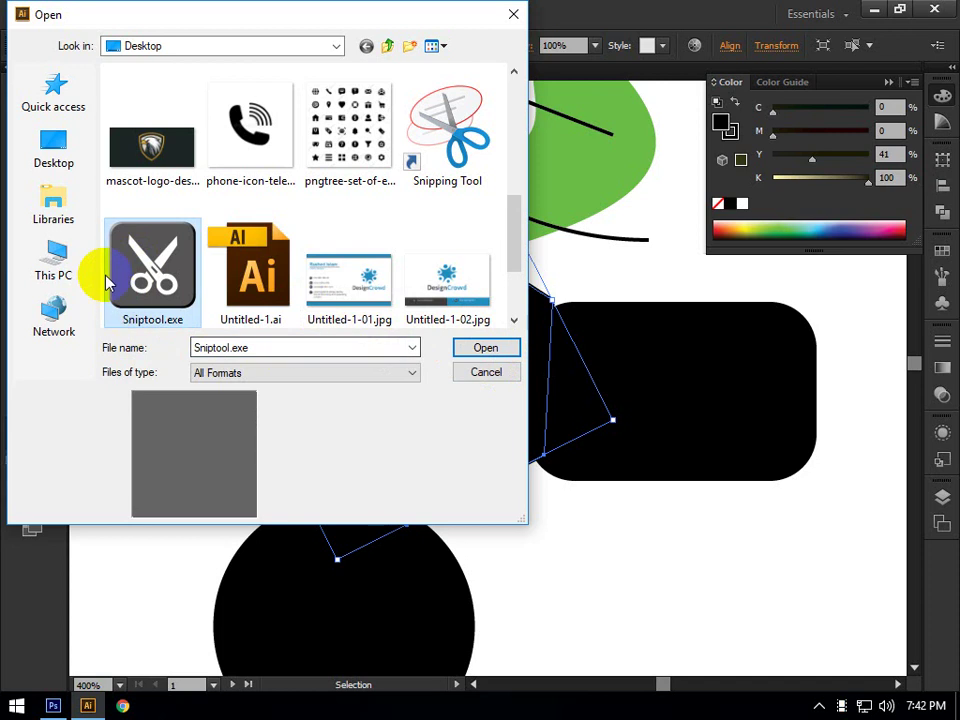
{"action": "double_click", "coordinate": [138, 266]}
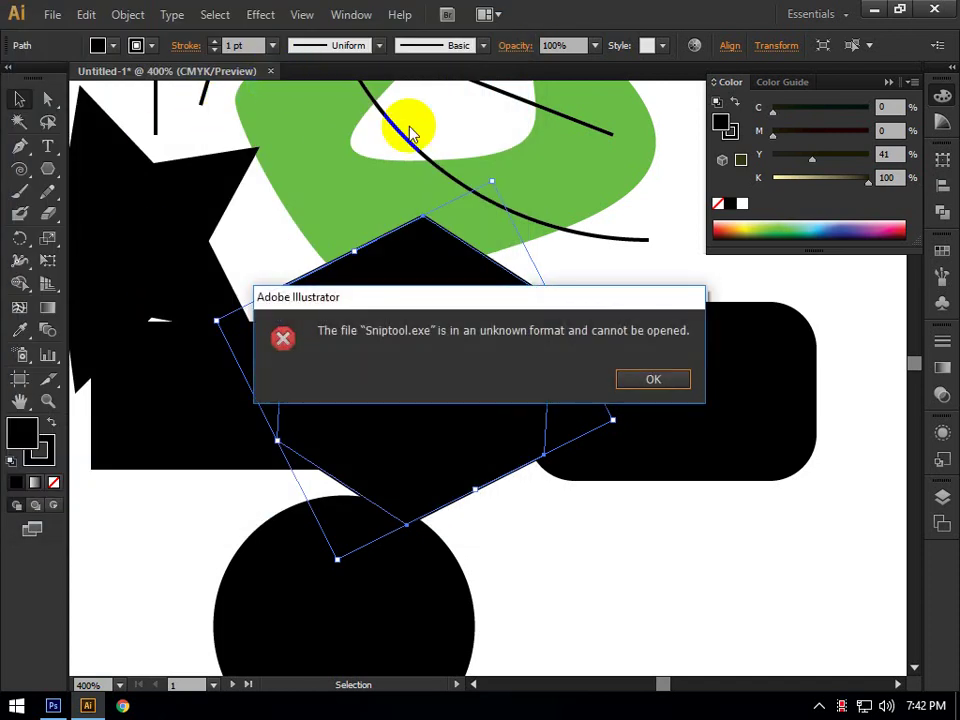
{"action": "left_click", "coordinate": [645, 381]}
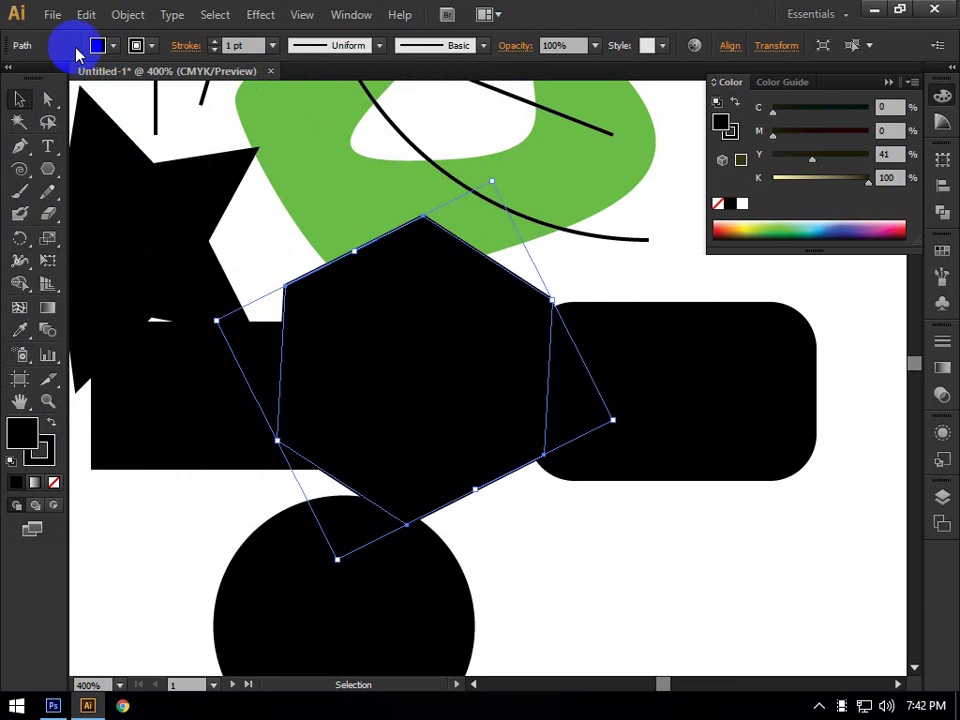
Open contact-us-icon-vector-communication-260nw-1729766848.jpg and zoom to 50%
{"action": "left_click", "coordinate": [52, 14]}
{"action": "left_click", "coordinate": [115, 77]}
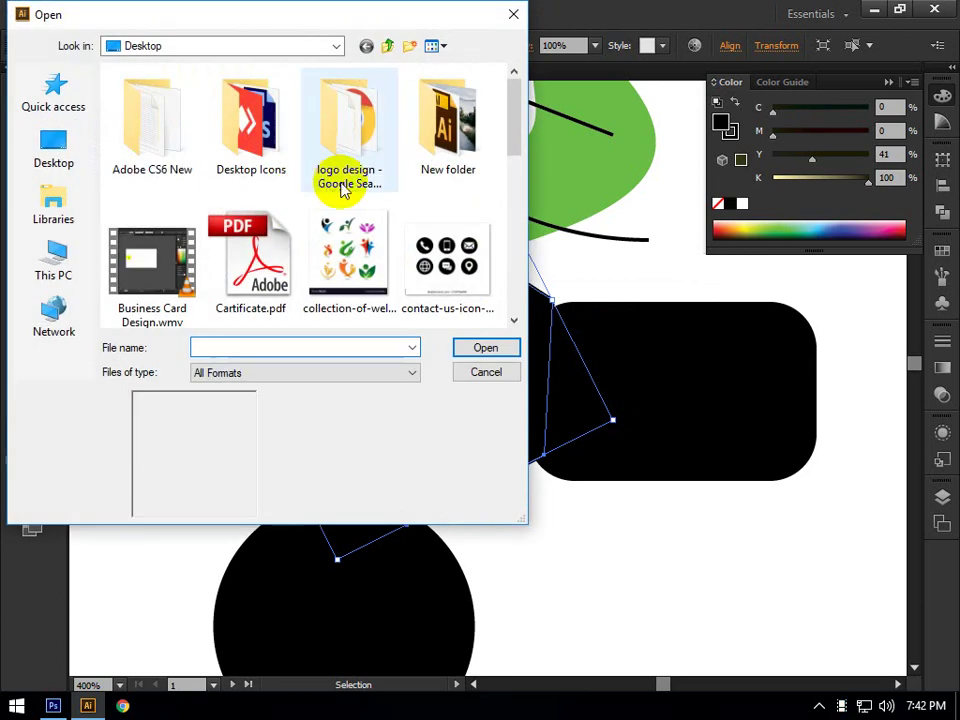
{"action": "left_click", "coordinate": [455, 232]}
{"action": "left_click", "coordinate": [486, 347]}
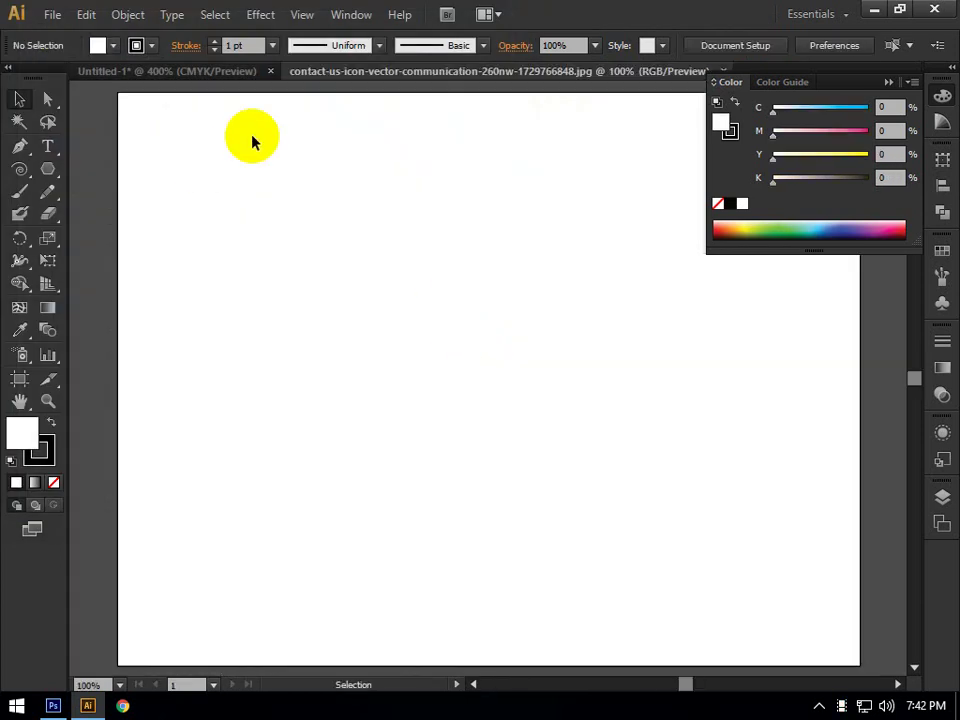
{"action": "scroll", "coordinate": [420, 378], "scroll_direction": "down", "scroll_amount": 5}
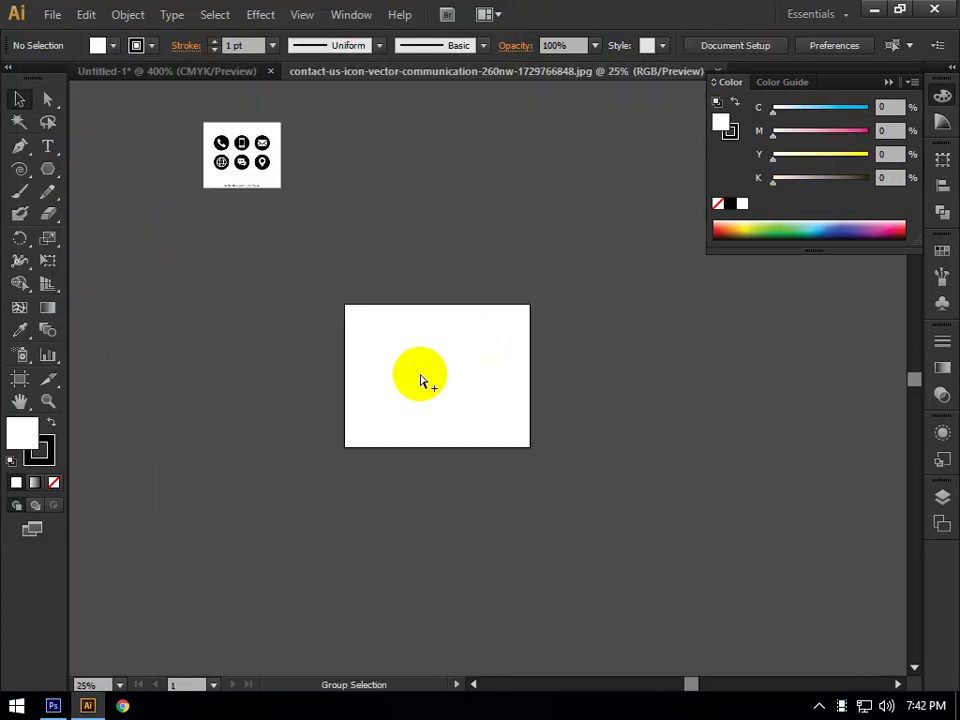
{"action": "left_click_drag", "start_coordinate": [299, 253], "coordinate": [349, 326]}
{"action": "scroll", "coordinate": [298, 336], "scroll_direction": "up", "scroll_amount": 3}
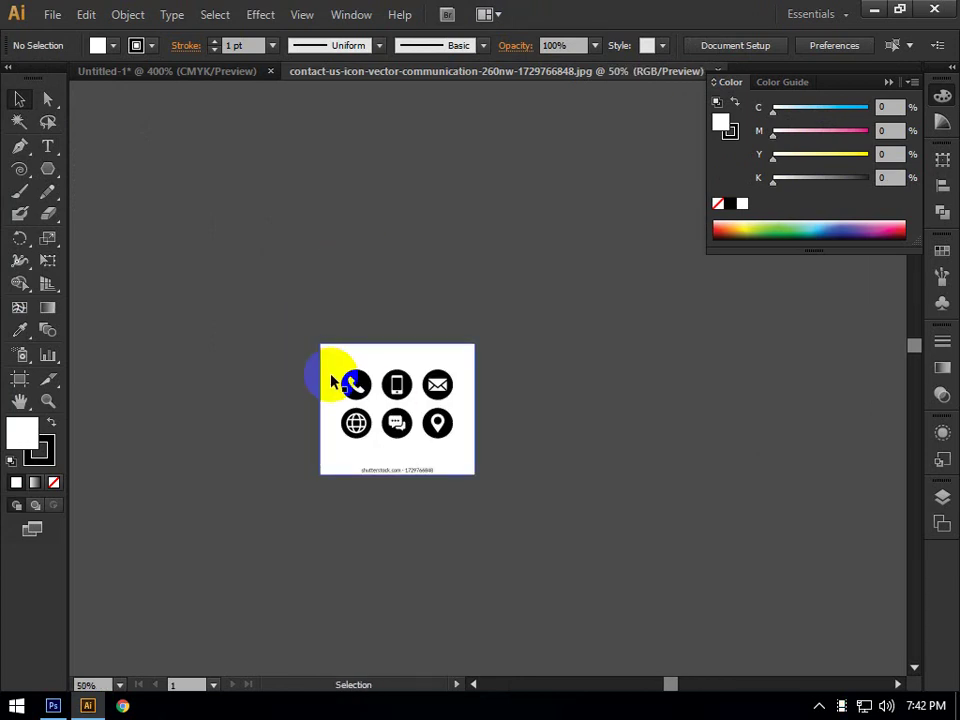
{"action": "left_click", "coordinate": [53, 13]}
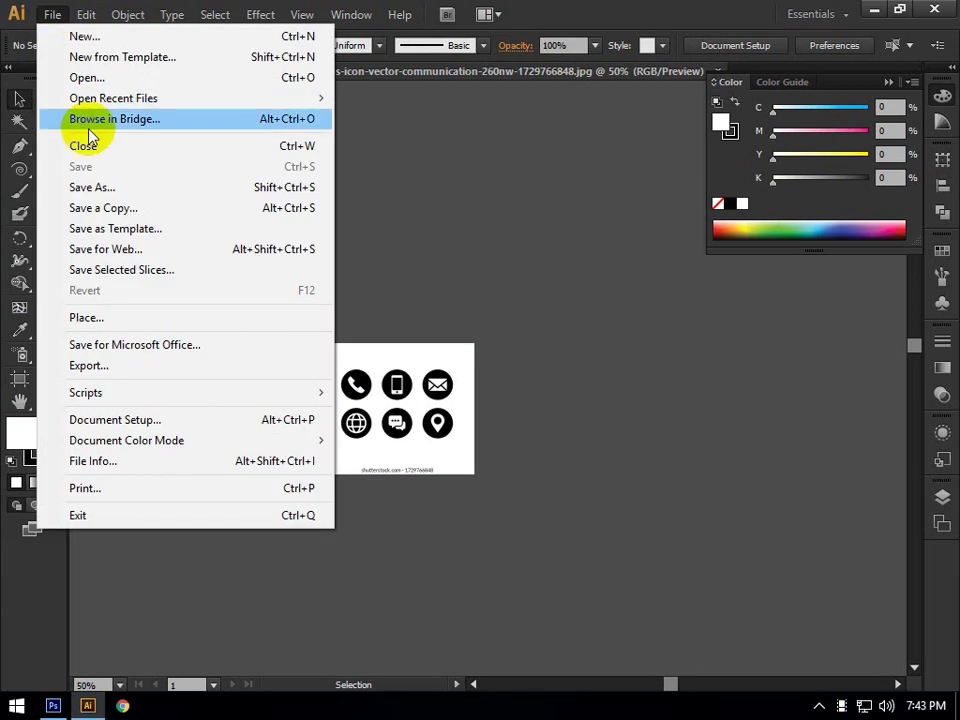
View the Open Recent Files list, then launch Adobe Bridge with Browse in Bridge
{"action": "mouse_move", "coordinate": [100, 98]}
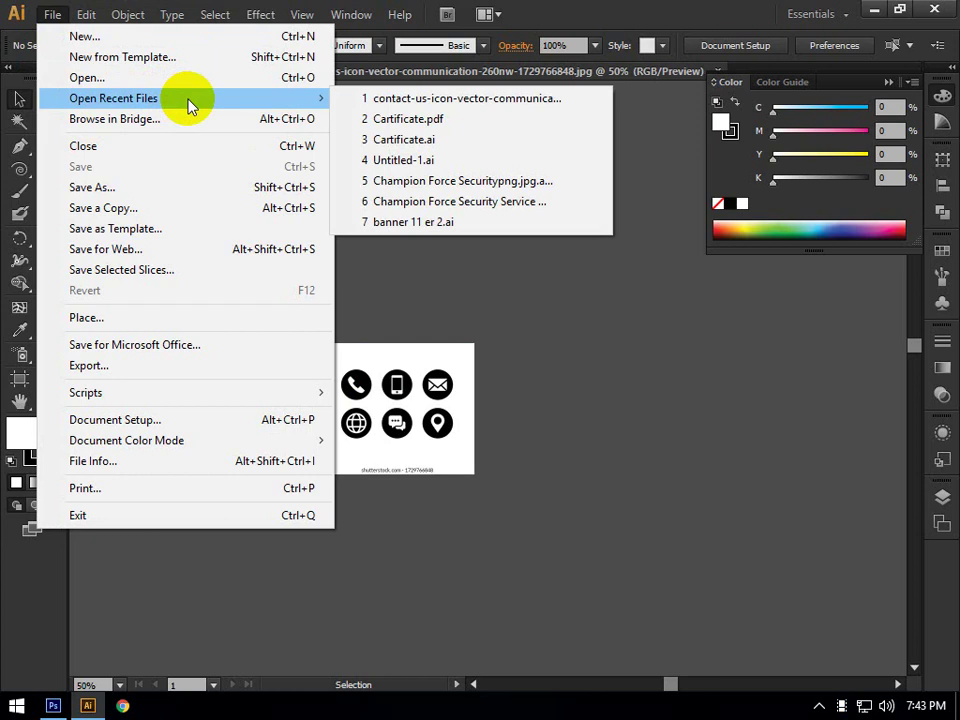
{"action": "left_click", "coordinate": [298, 100]}
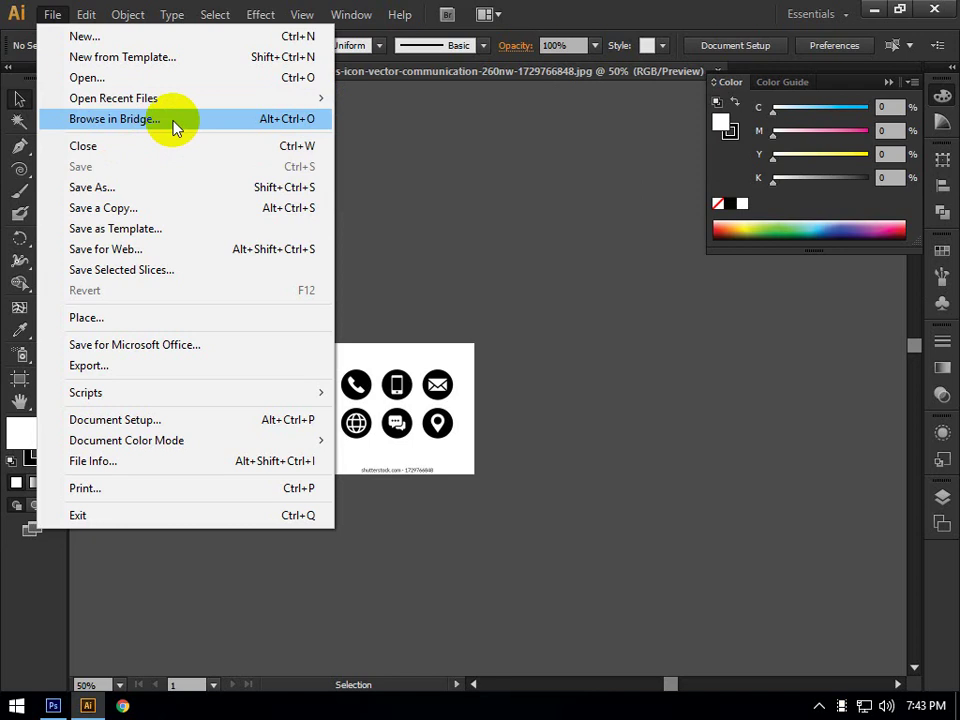
{"action": "left_click", "coordinate": [175, 127]}
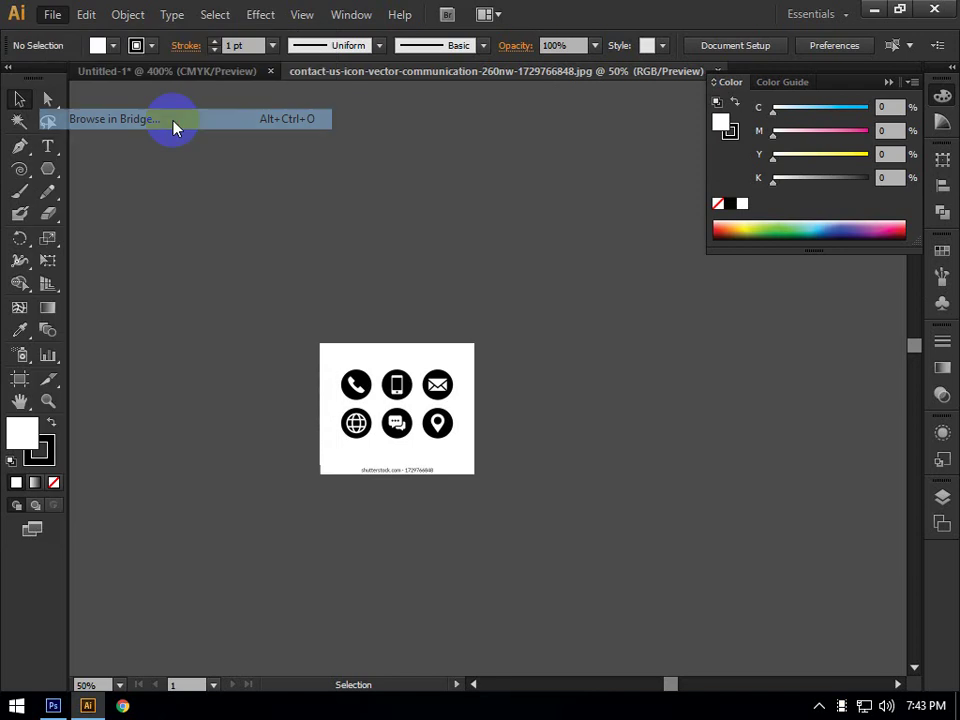
{"action": "left_click", "coordinate": [55, 17]}
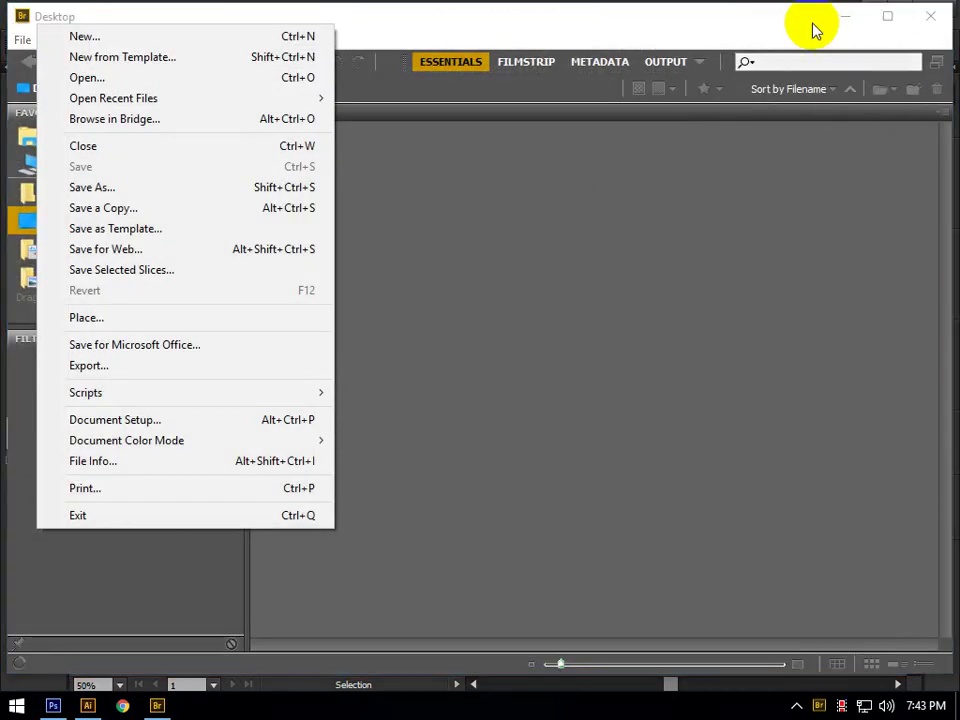
In Bridge, go to Templates > Blank Templates and open Tshirt.ait in Illustrator
{"action": "left_click", "coordinate": [761, 20]}
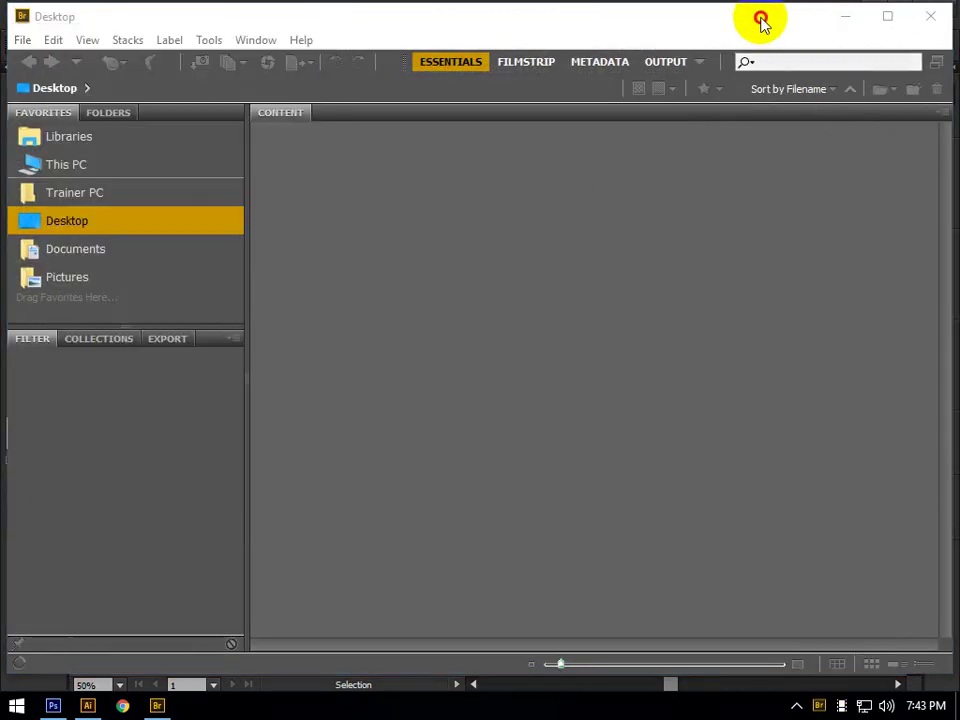
{"action": "left_click", "coordinate": [738, 22]}
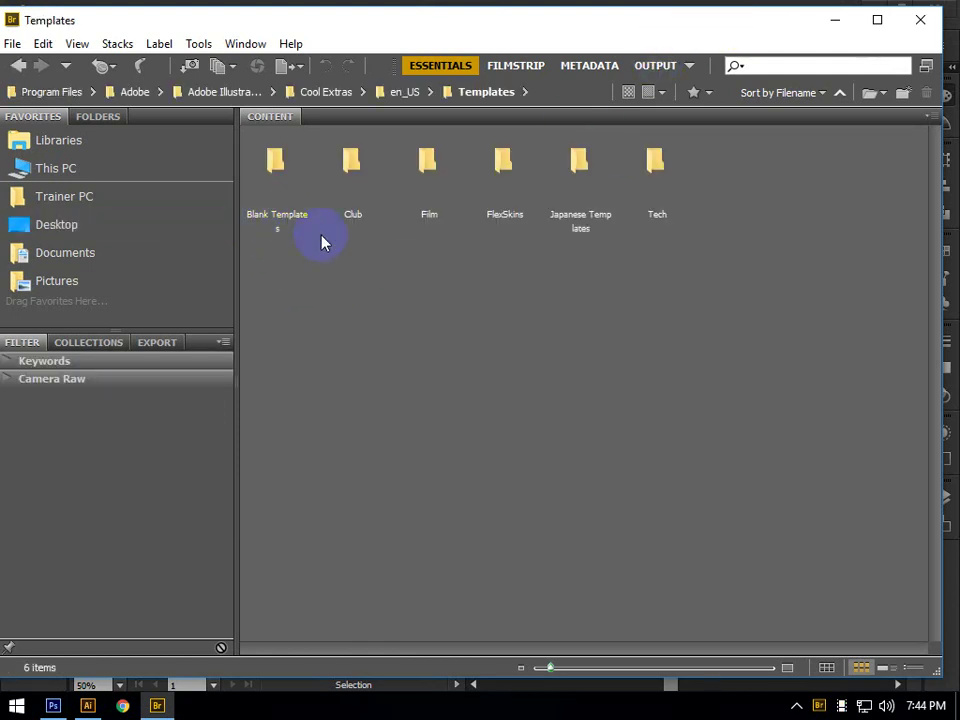
{"action": "double_click", "coordinate": [289, 208]}
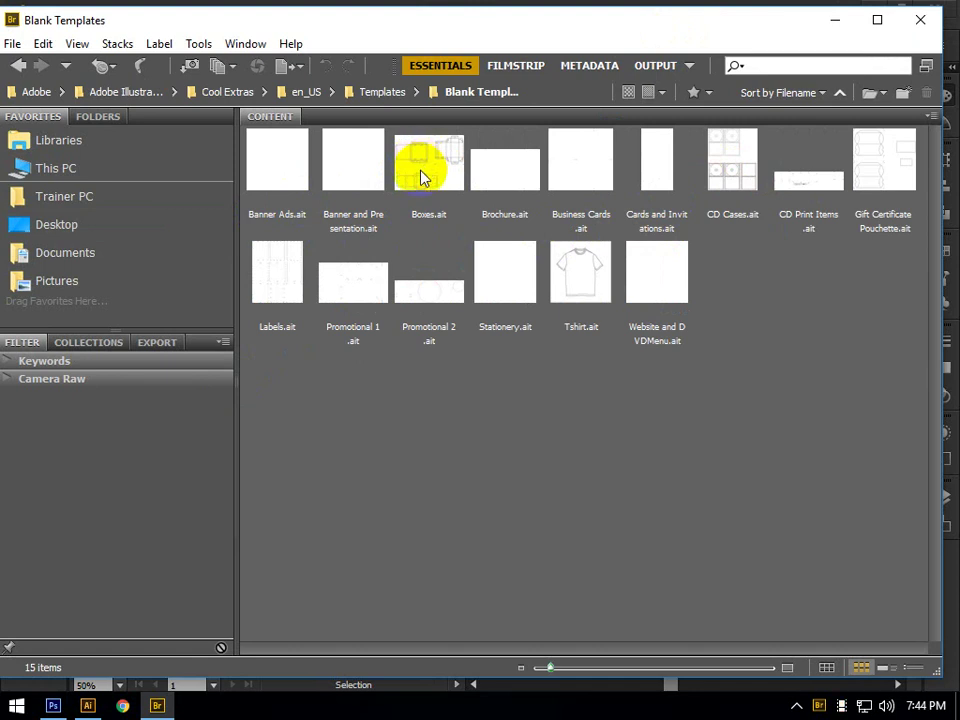
{"action": "left_click", "coordinate": [336, 385]}
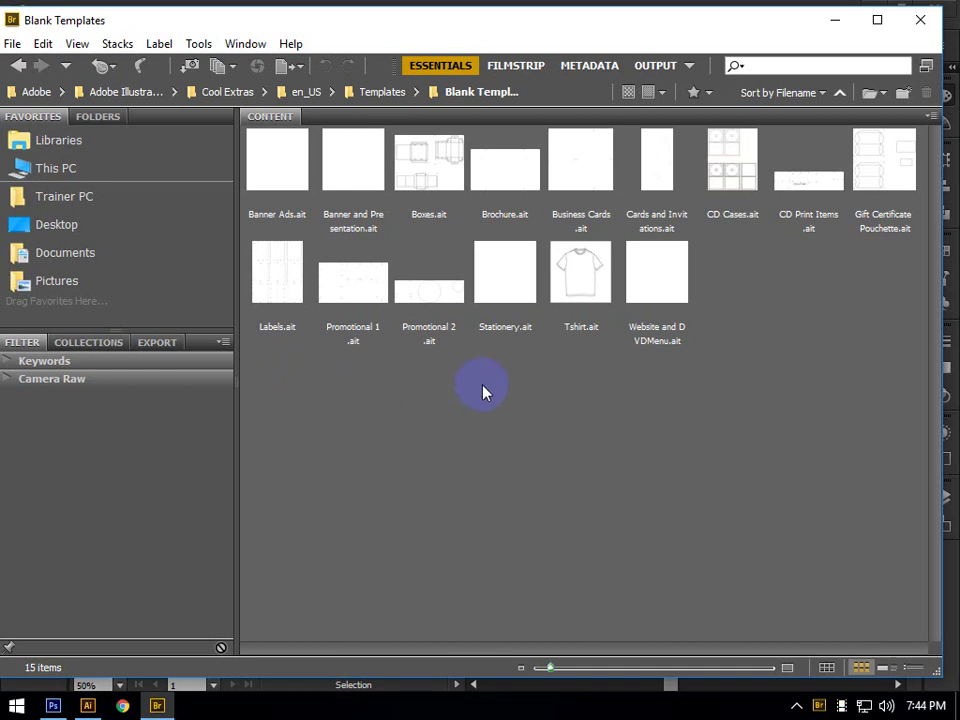
{"action": "left_click", "coordinate": [587, 276]}
{"action": "double_click", "coordinate": [587, 276]}
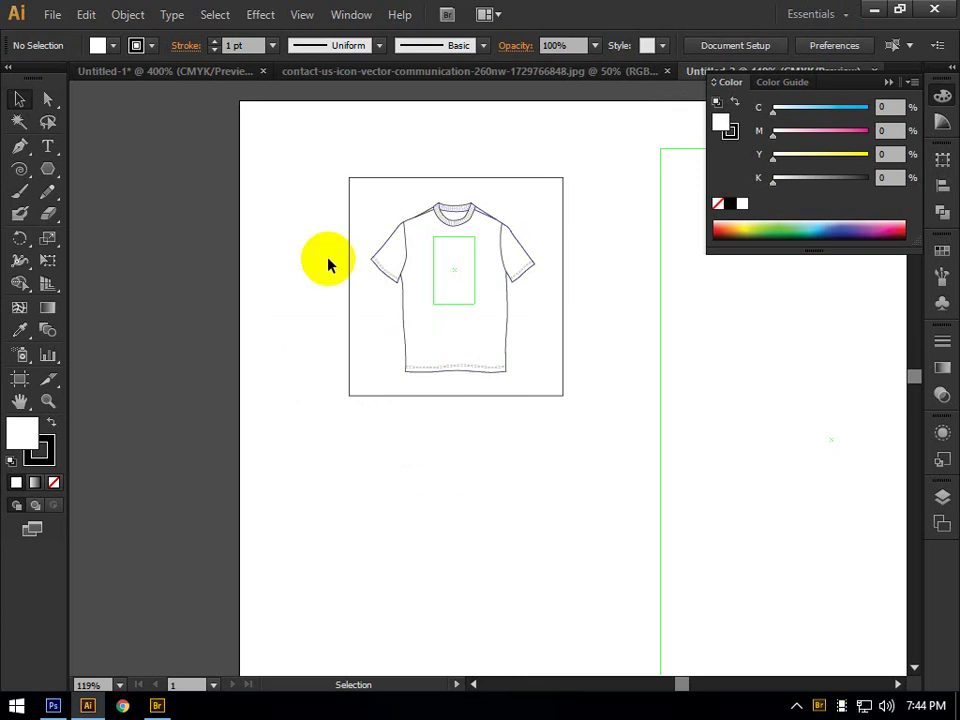
Select the T-shirt artwork, then bring Bridge forward from the taskbar and close it
{"action": "left_click_drag", "start_coordinate": [335, 225], "coordinate": [639, 371]}
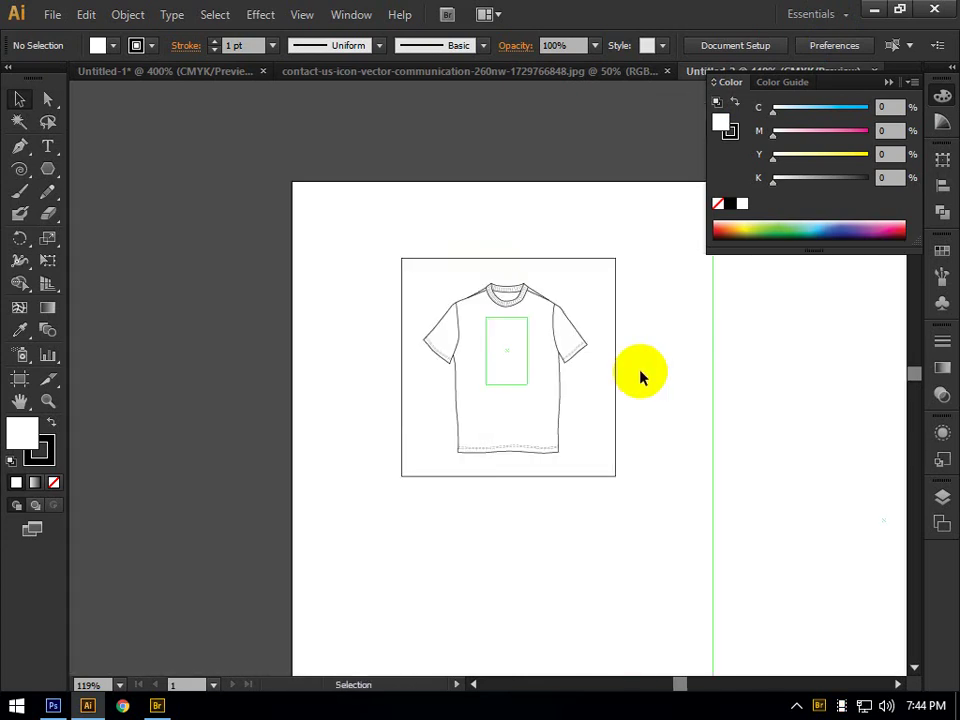
{"action": "left_click", "coordinate": [46, 14]}
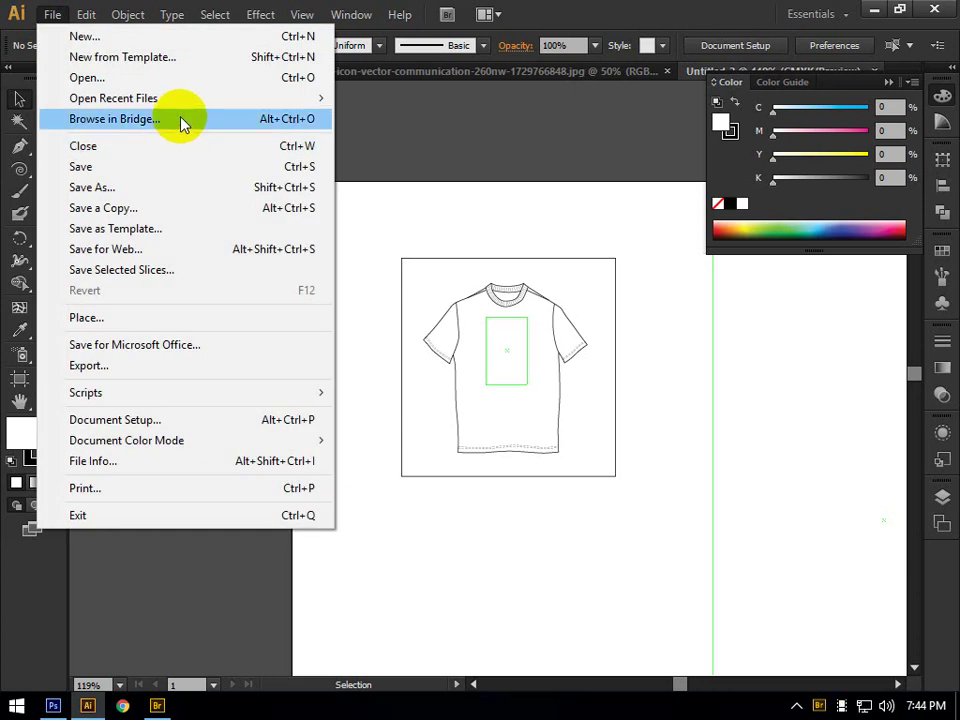
{"action": "left_click", "coordinate": [158, 705]}
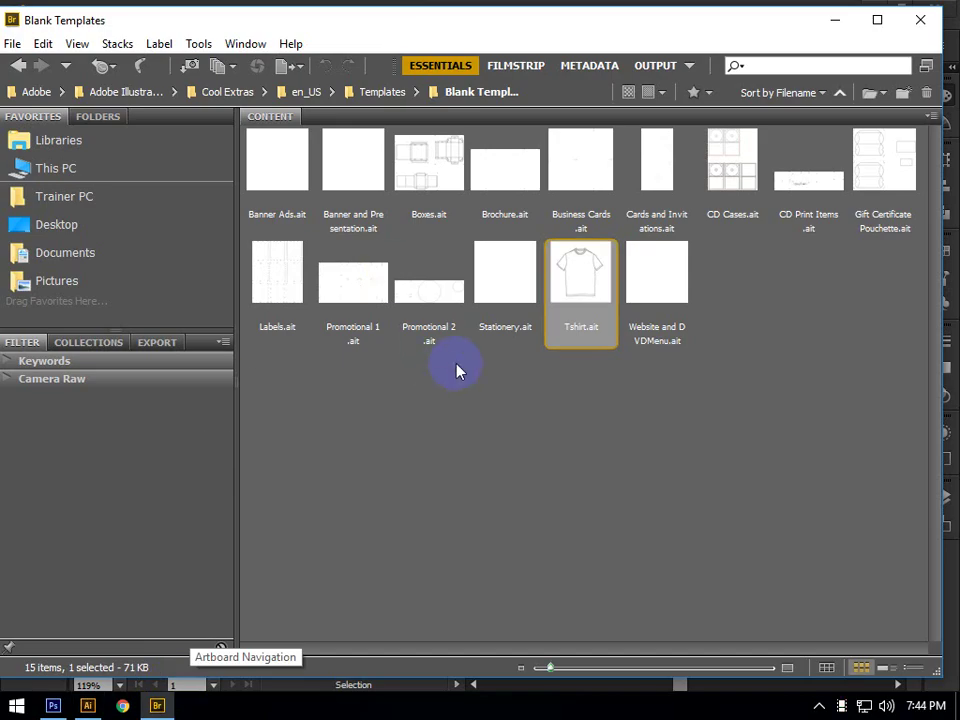
{"action": "left_click", "coordinate": [920, 21]}
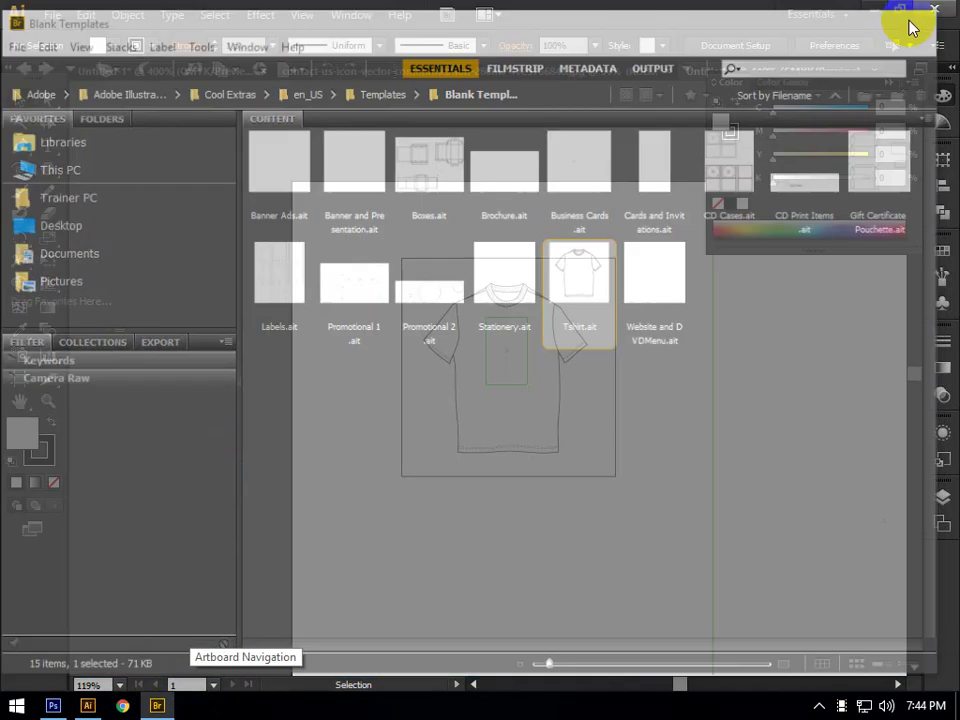
{"action": "left_click", "coordinate": [51, 16]}
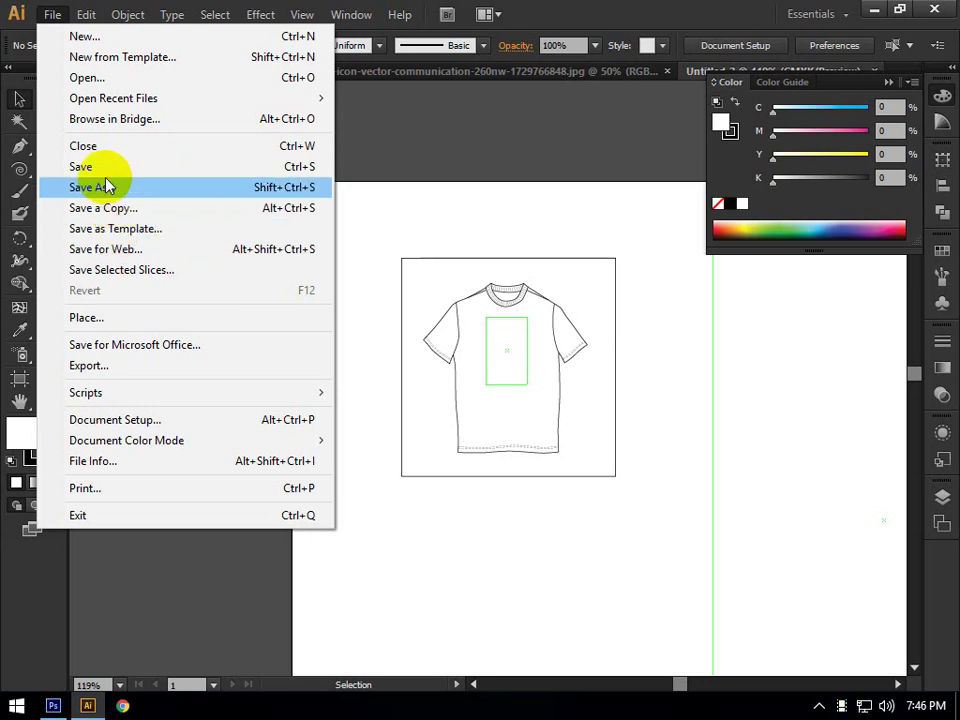
{"action": "left_click", "coordinate": [105, 230]}
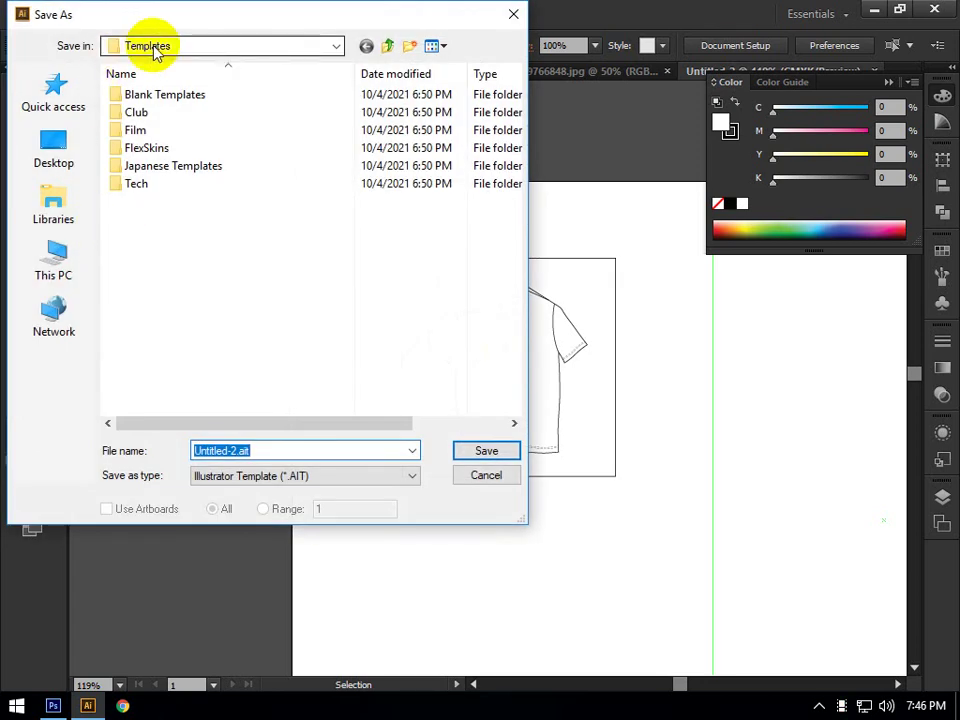
{"action": "left_click", "coordinate": [488, 477]}
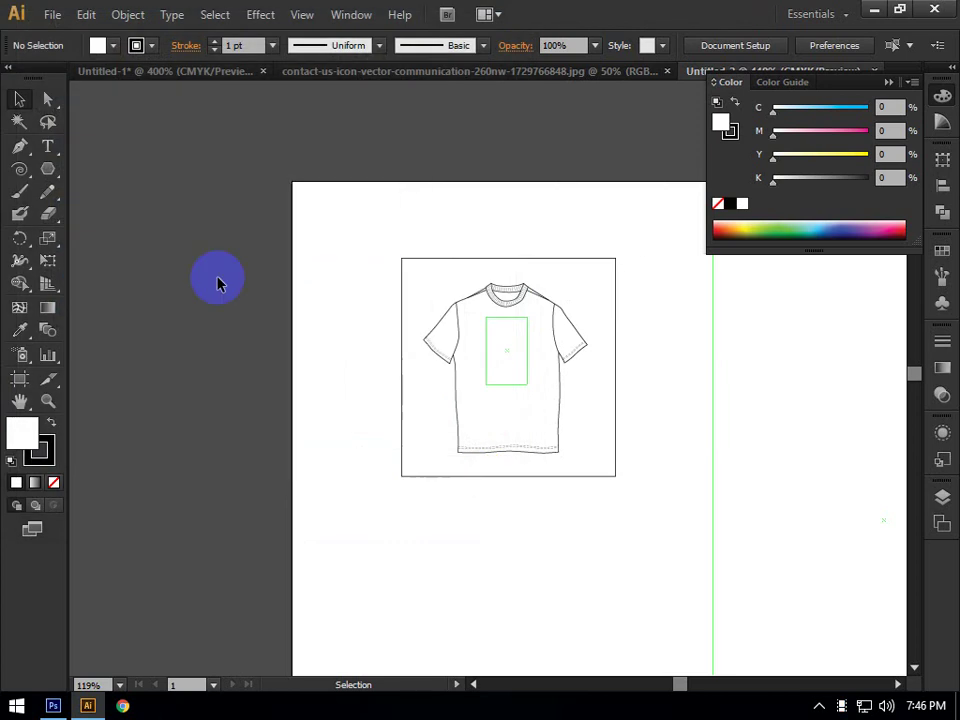
{"action": "left_click", "coordinate": [52, 15]}
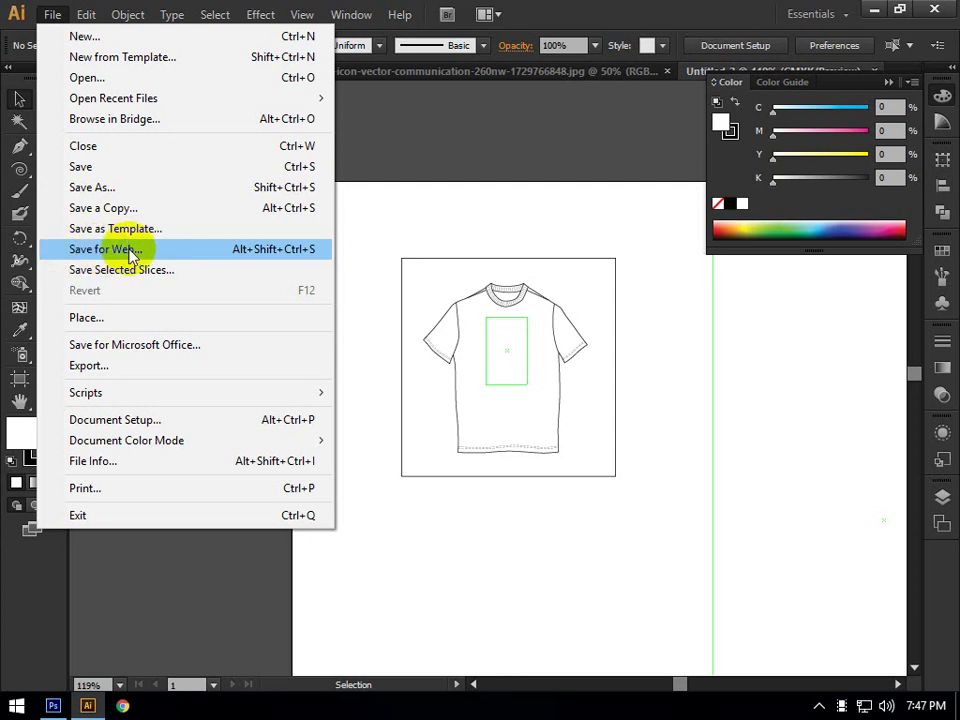
Place the collection-of-wellness logo image as a linked file with File > Place
{"action": "left_click", "coordinate": [109, 324]}
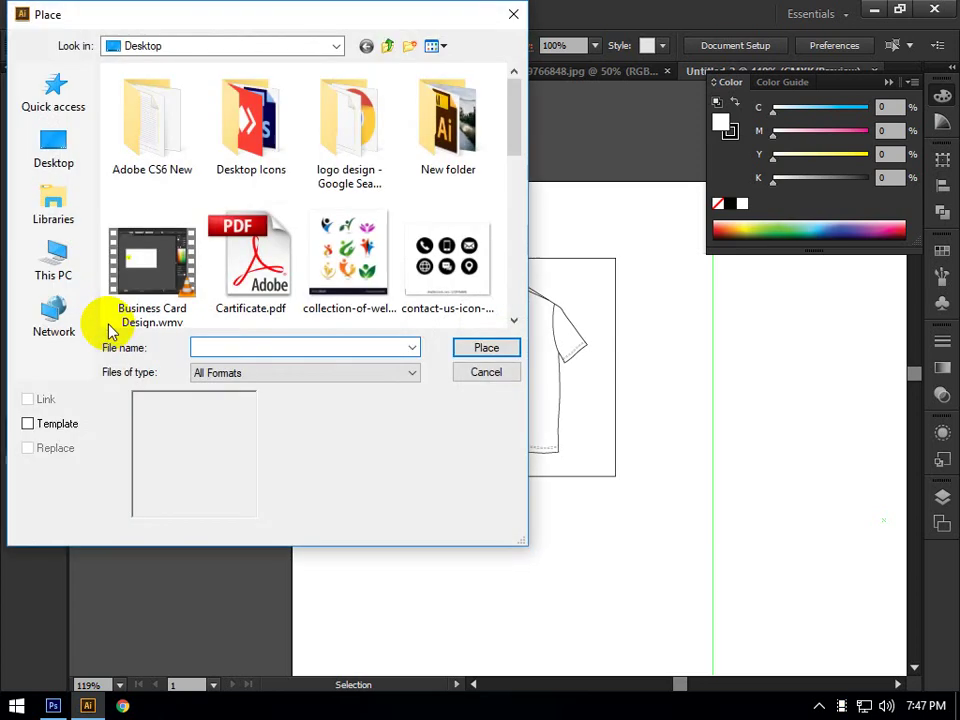
{"action": "left_click", "coordinate": [335, 246]}
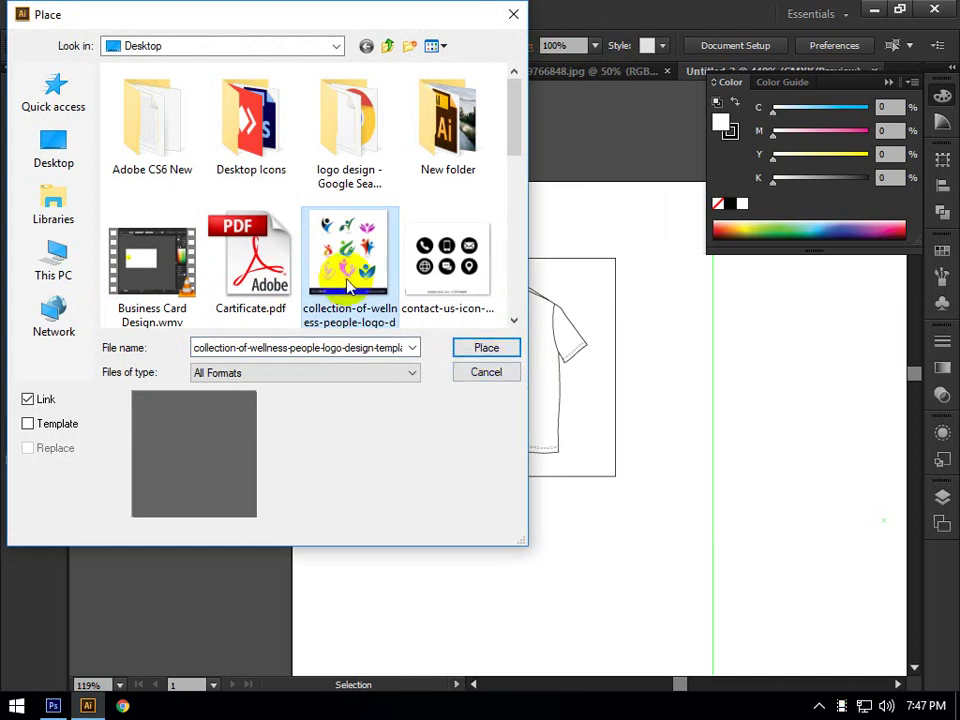
{"action": "left_click", "coordinate": [486, 348]}
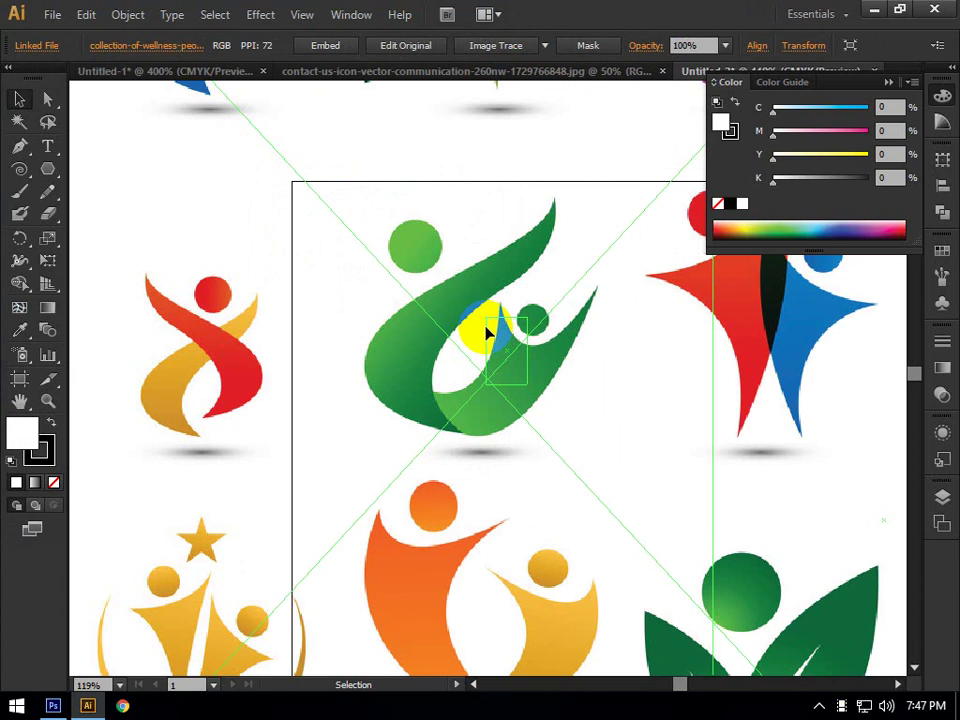
Dismiss the File menu, collapse the floating Color panel, and zoom out on the logo sheet
{"action": "left_click", "coordinate": [52, 15]}
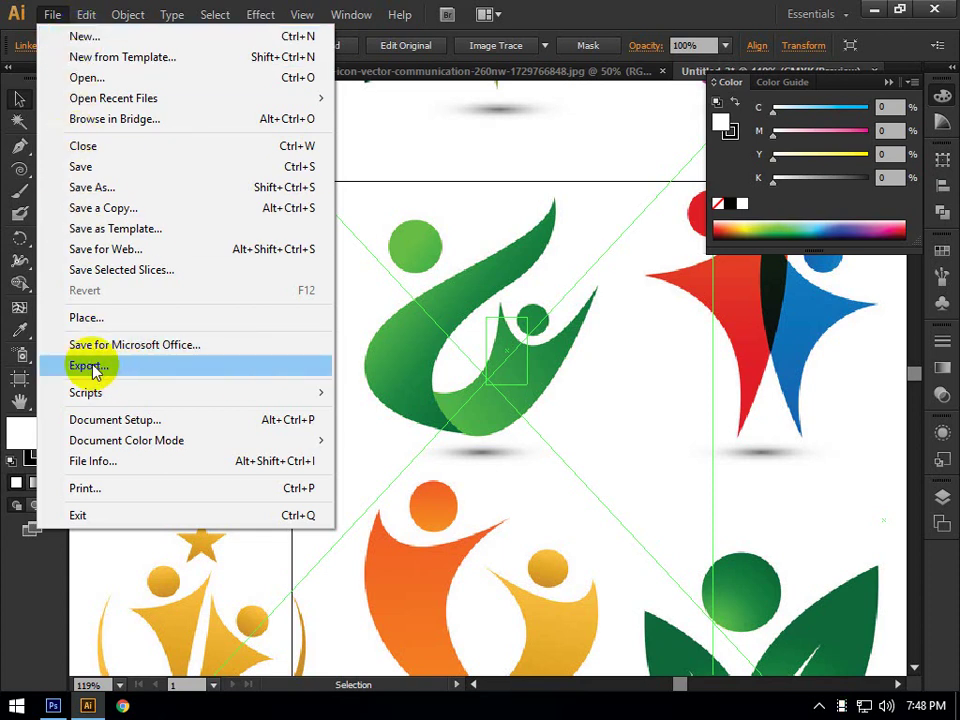
{"action": "left_click", "coordinate": [553, 32]}
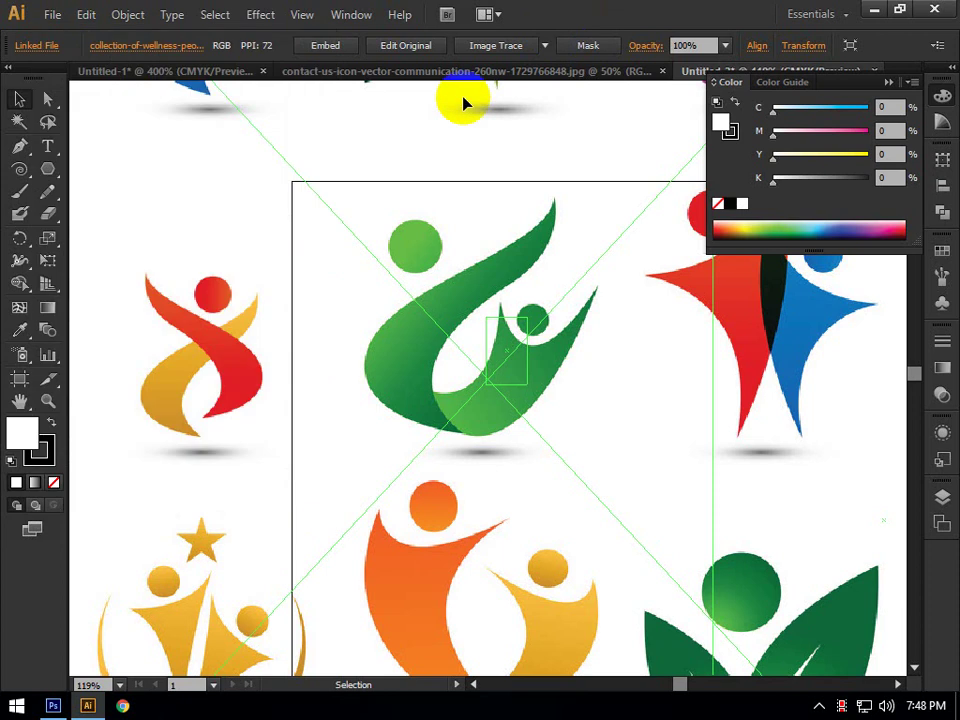
{"action": "left_click", "coordinate": [894, 84]}
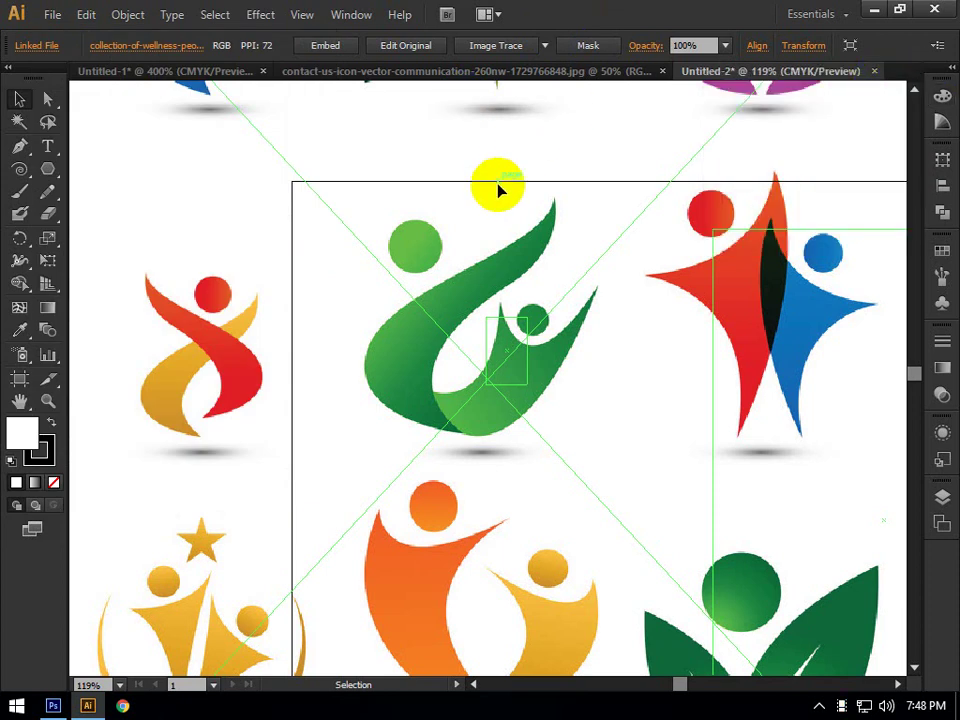
{"action": "scroll", "coordinate": [346, 318], "scroll_direction": "down", "scroll_amount": 2}
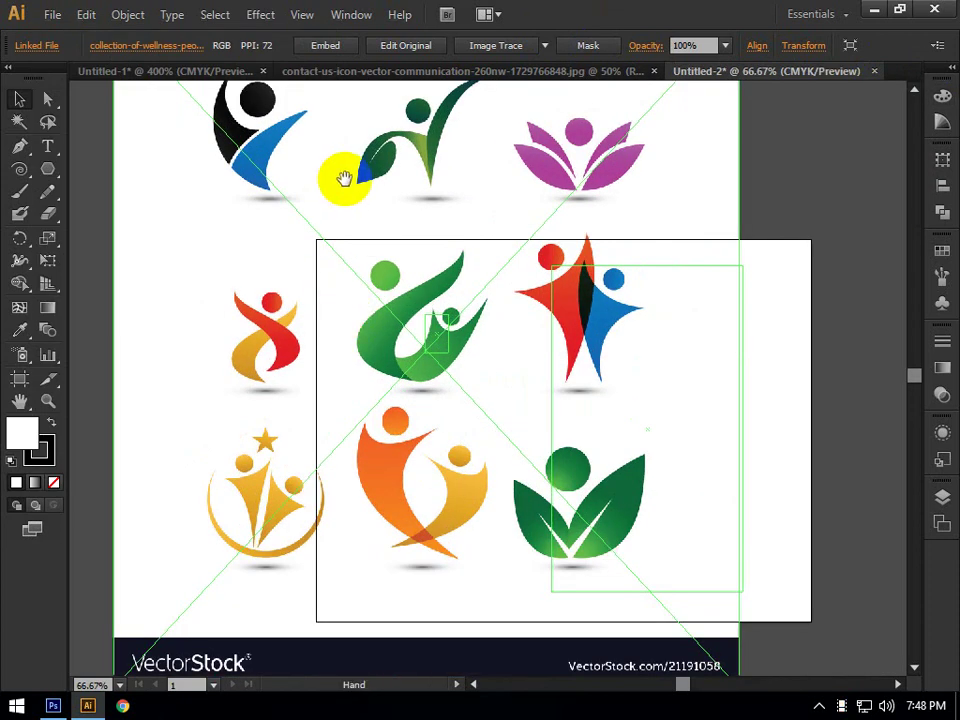
Drag the placed wellness logo sheet down and to the right over the T-shirt
{"action": "left_click_drag", "start_coordinate": [349, 176], "coordinate": [387, 265]}
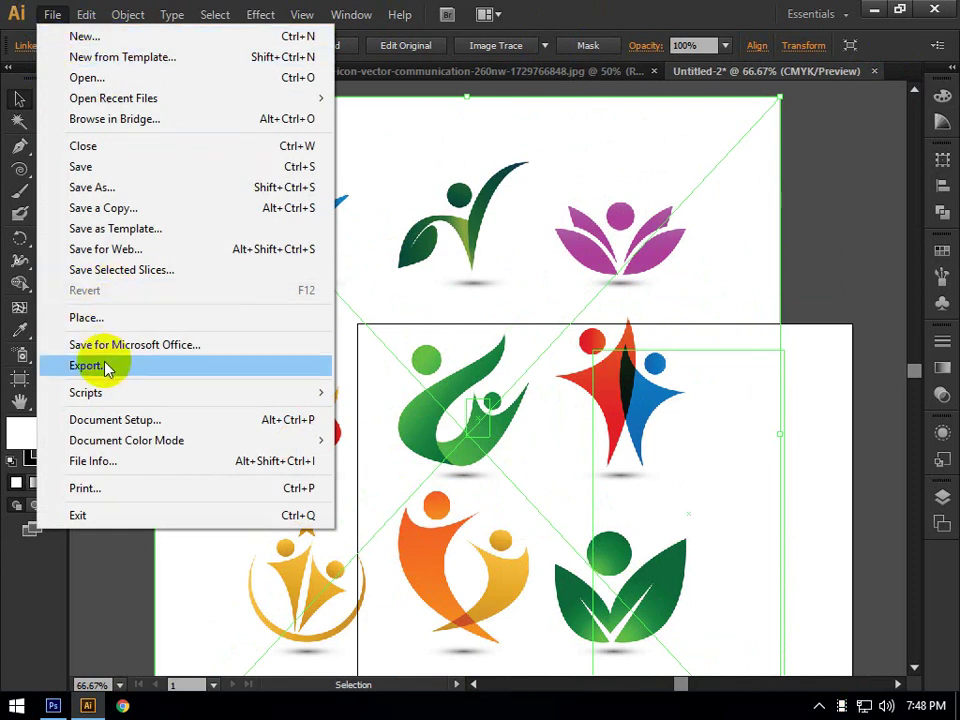
{"action": "left_click", "coordinate": [120, 16]}
{"action": "left_click", "coordinate": [49, 12]}
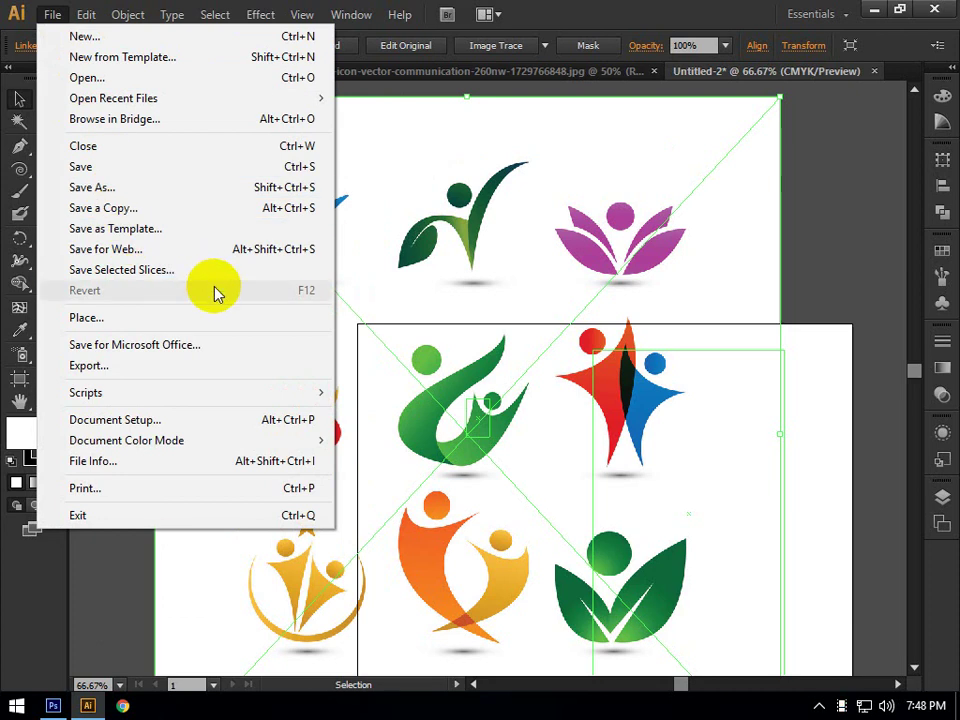
{"action": "left_click", "coordinate": [12, 88]}
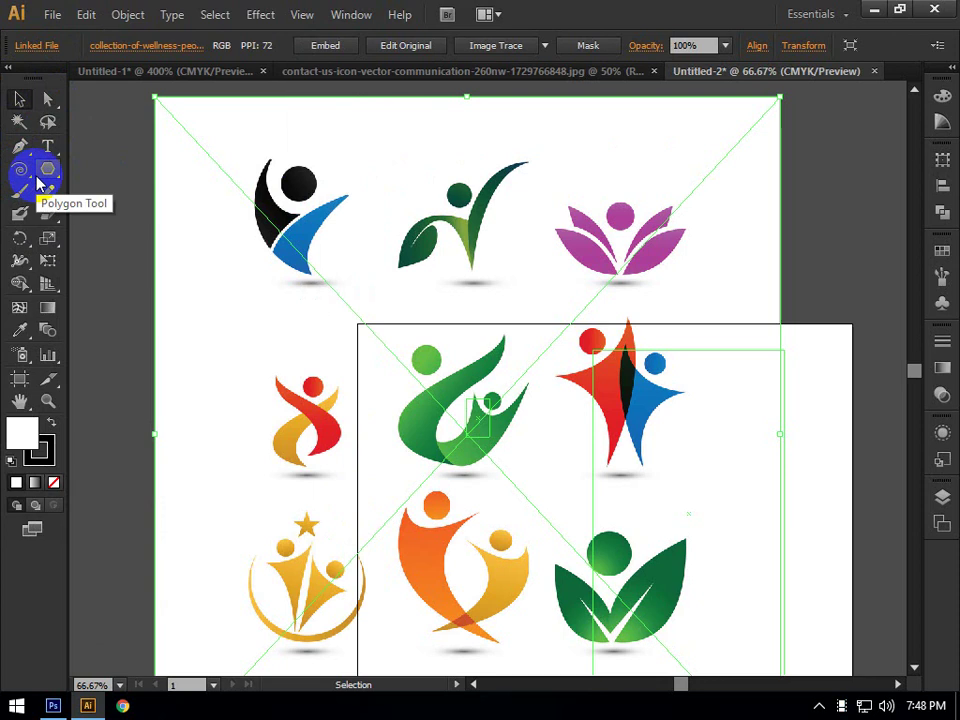
{"action": "left_click_drag", "start_coordinate": [246, 160], "coordinate": [373, 290]}
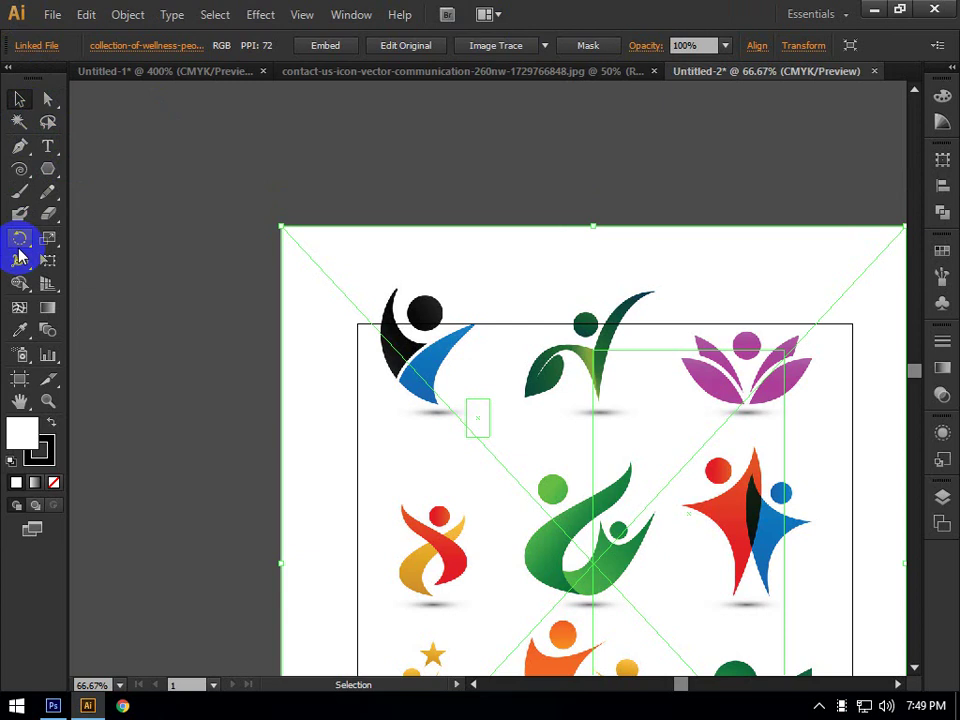
{"action": "left_click", "coordinate": [90, 13]}
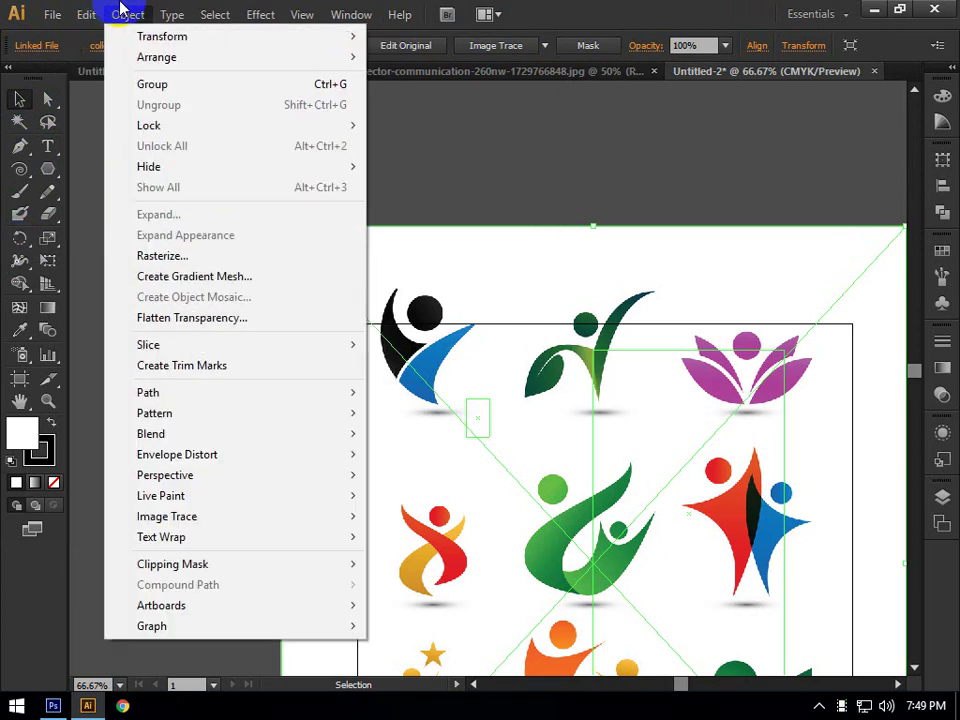
{"action": "left_click", "coordinate": [133, 13]}
{"action": "left_click", "coordinate": [167, 13]}
{"action": "left_click", "coordinate": [220, 14]}
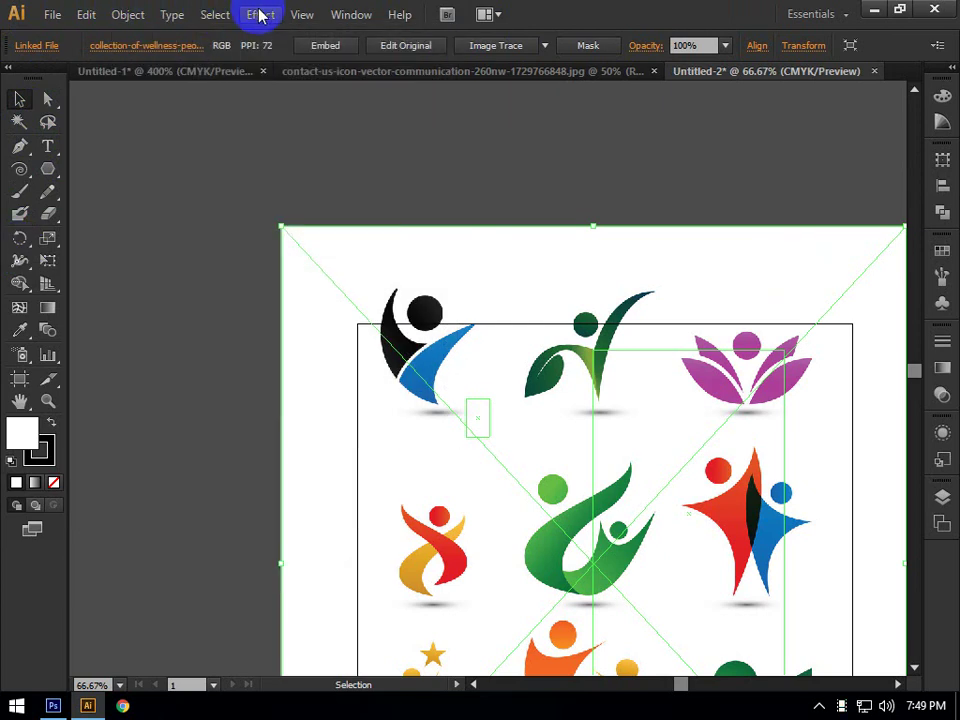
{"action": "left_click", "coordinate": [262, 14]}
{"action": "left_click", "coordinate": [273, 14]}
{"action": "left_click", "coordinate": [349, 13]}
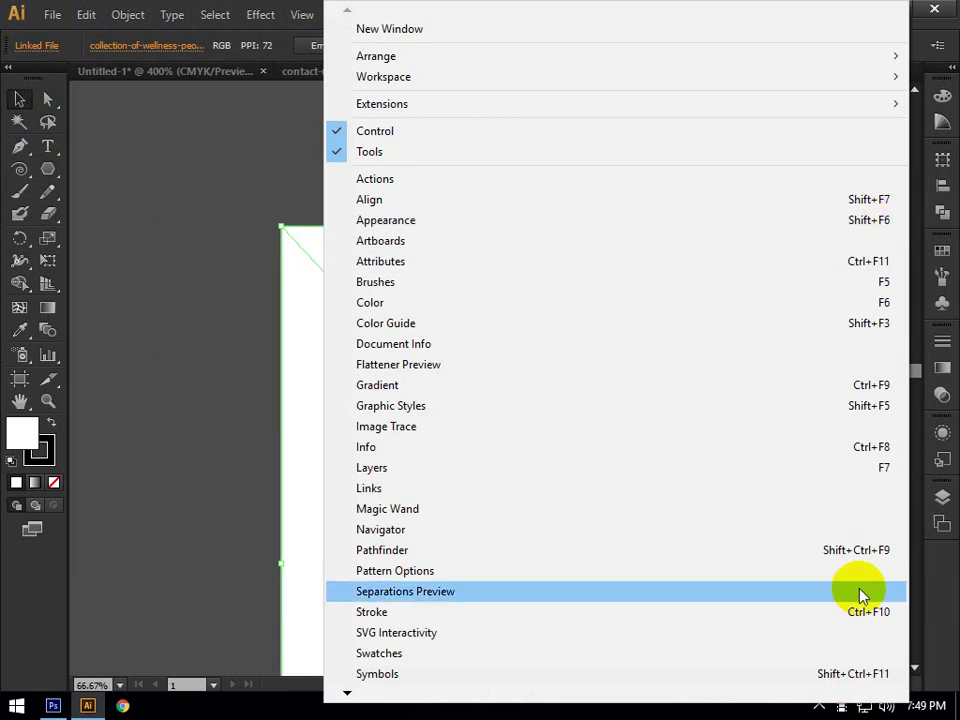
{"action": "left_click", "coordinate": [285, 221]}
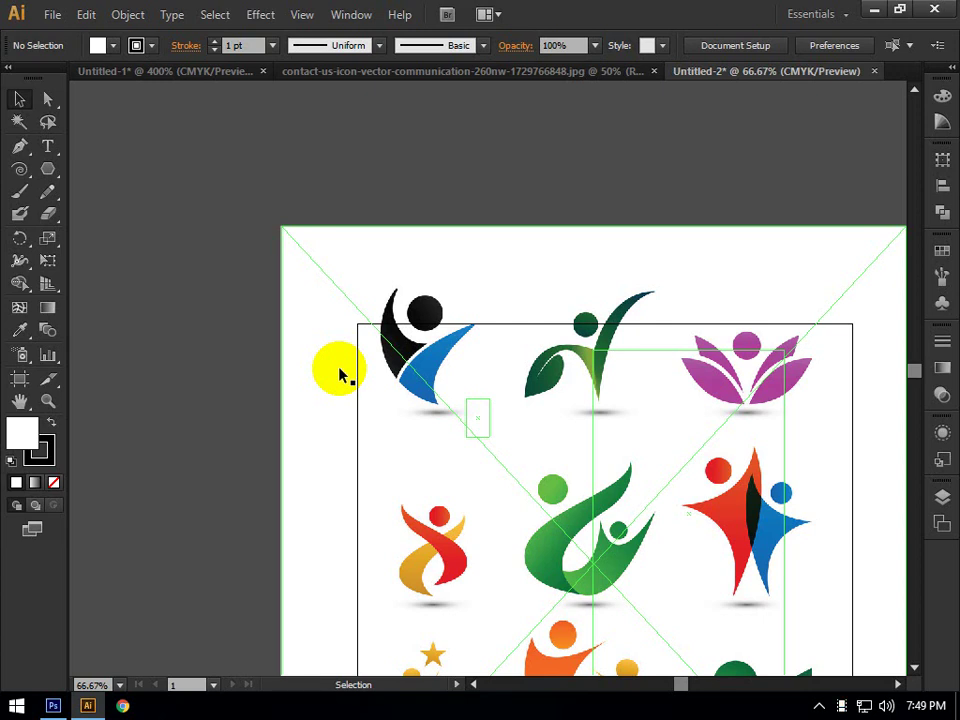
Expand the docked panels and show the Pathfinder panel from the Window menu
{"action": "left_click", "coordinate": [948, 74]}
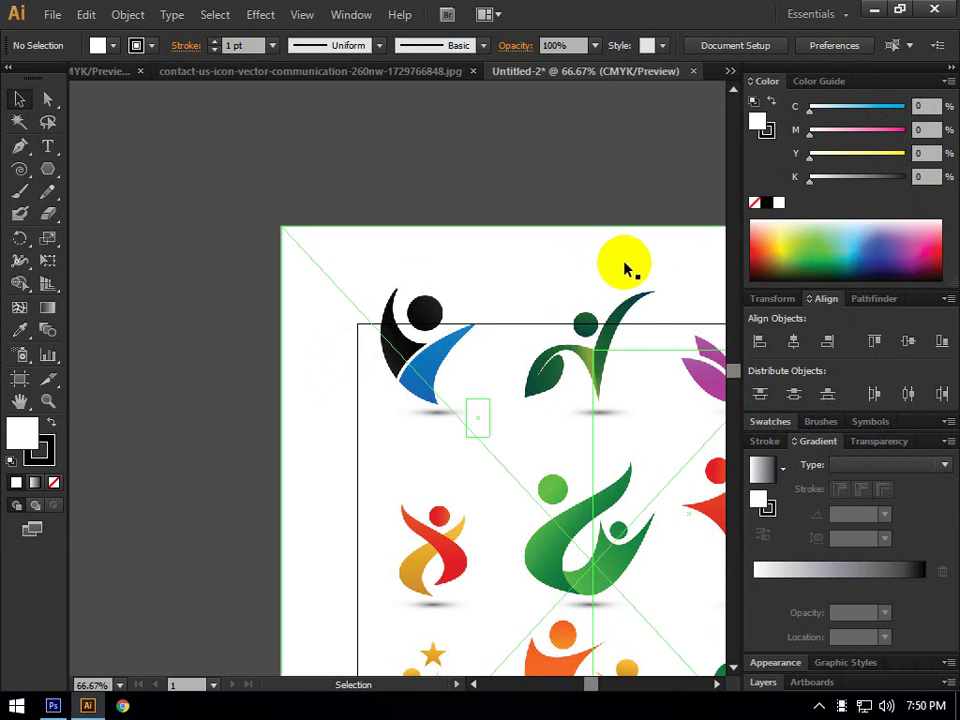
{"action": "left_click", "coordinate": [352, 15]}
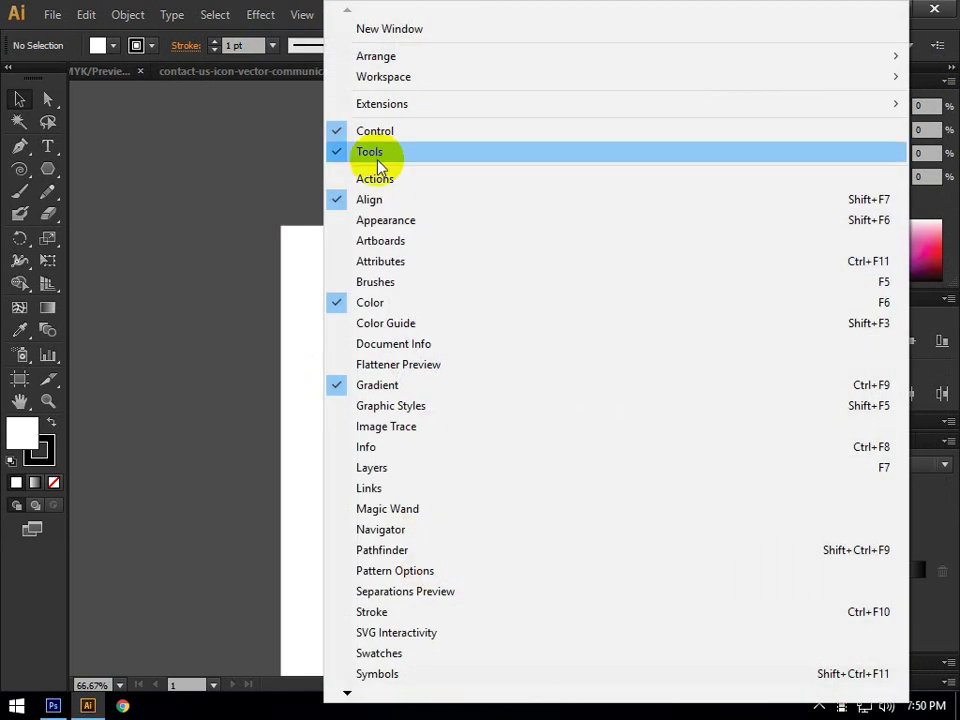
{"action": "left_click", "coordinate": [300, 15]}
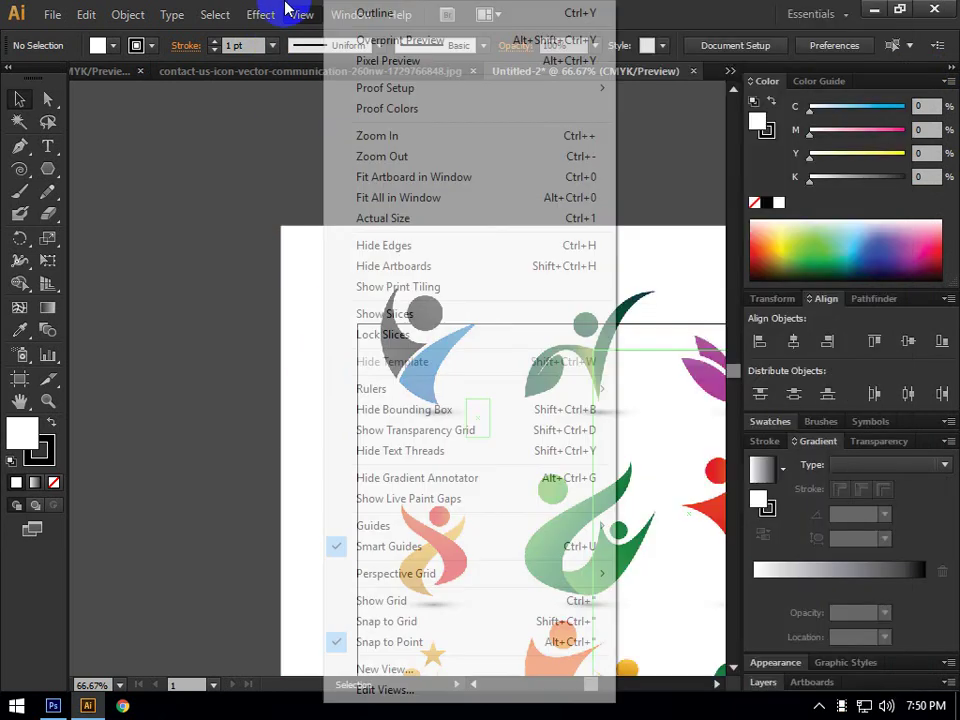
{"action": "left_click", "coordinate": [302, 154]}
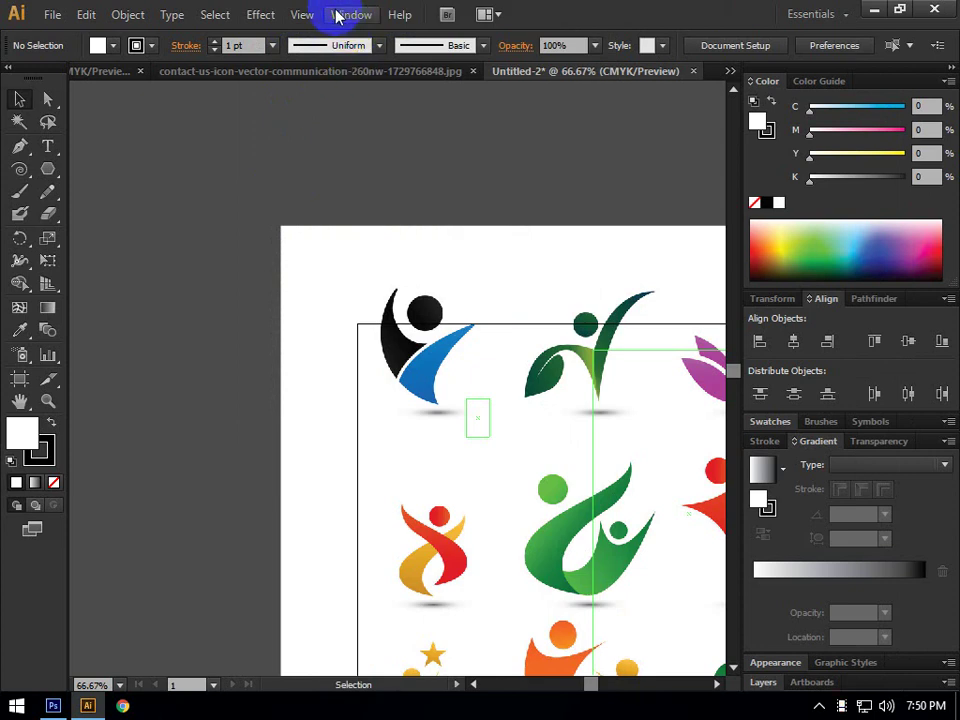
{"action": "left_click", "coordinate": [349, 17]}
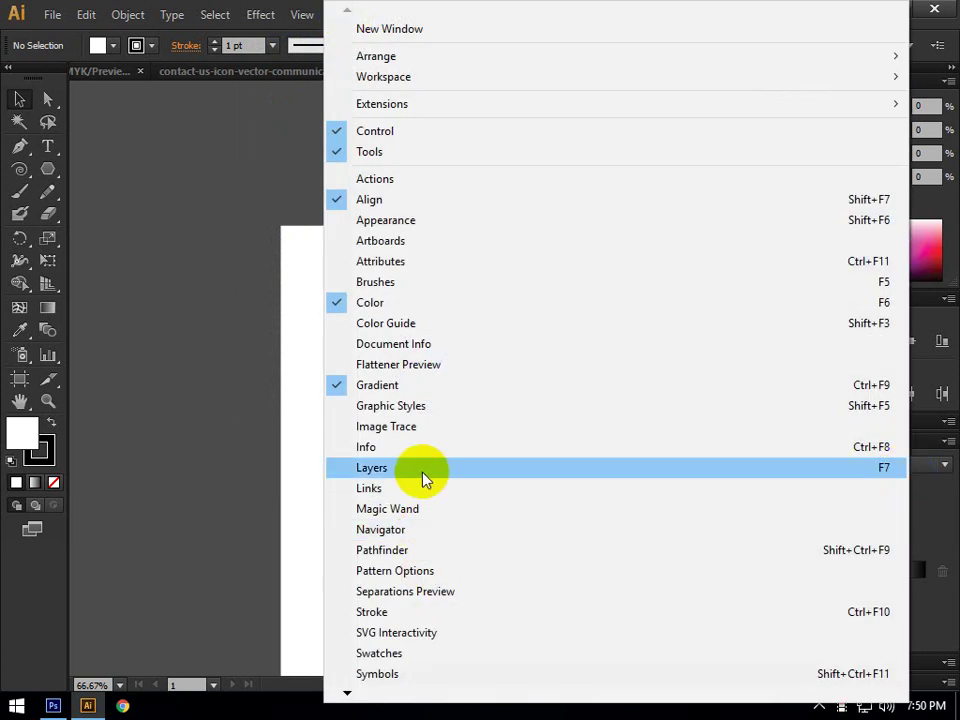
{"action": "left_click", "coordinate": [385, 550]}
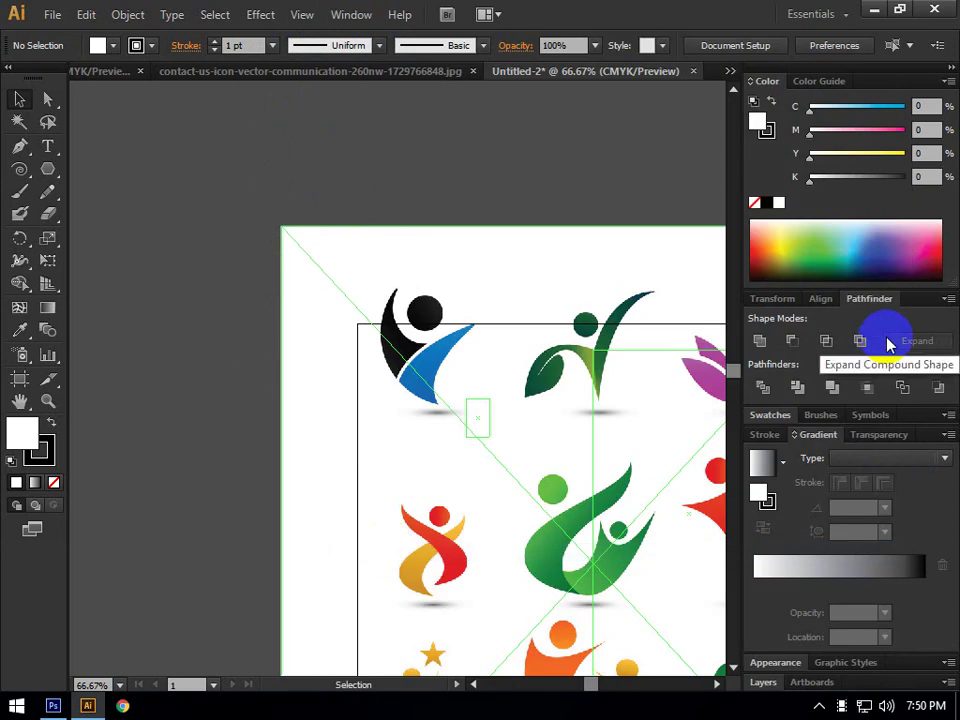
Collapse the dock and open the Layers panel from the Window menu
{"action": "left_click", "coordinate": [949, 67]}
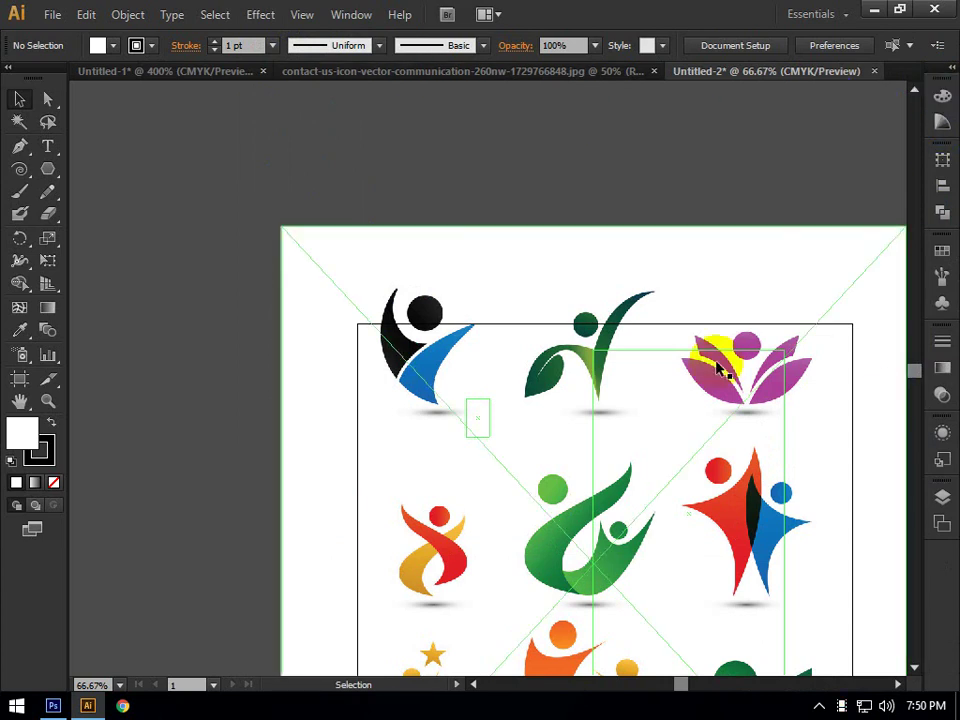
{"action": "left_click", "coordinate": [351, 14]}
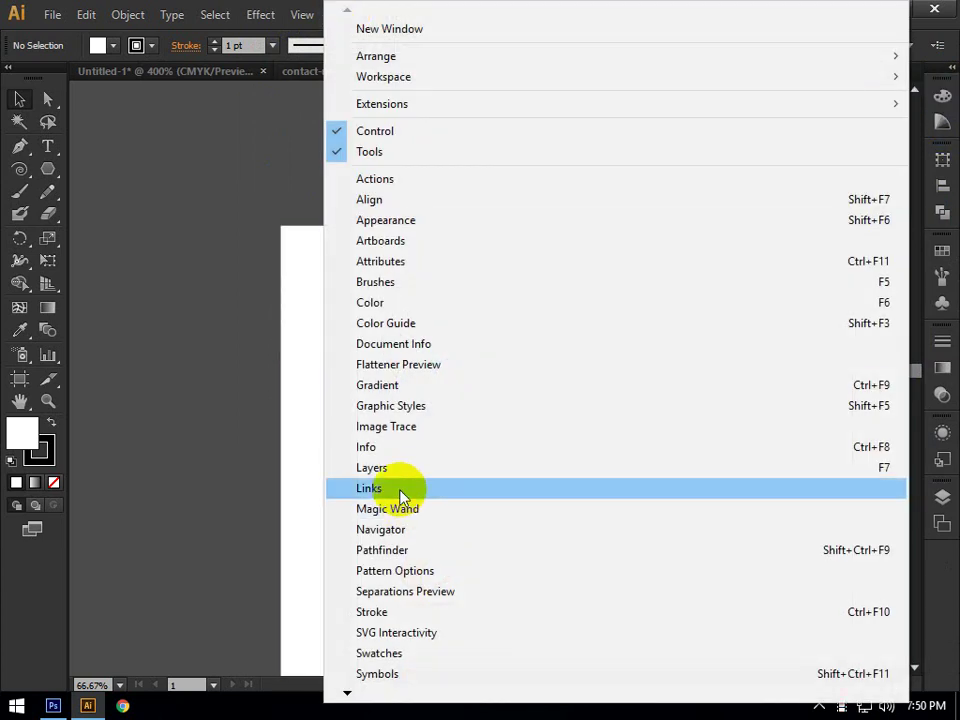
{"action": "left_click", "coordinate": [399, 467]}
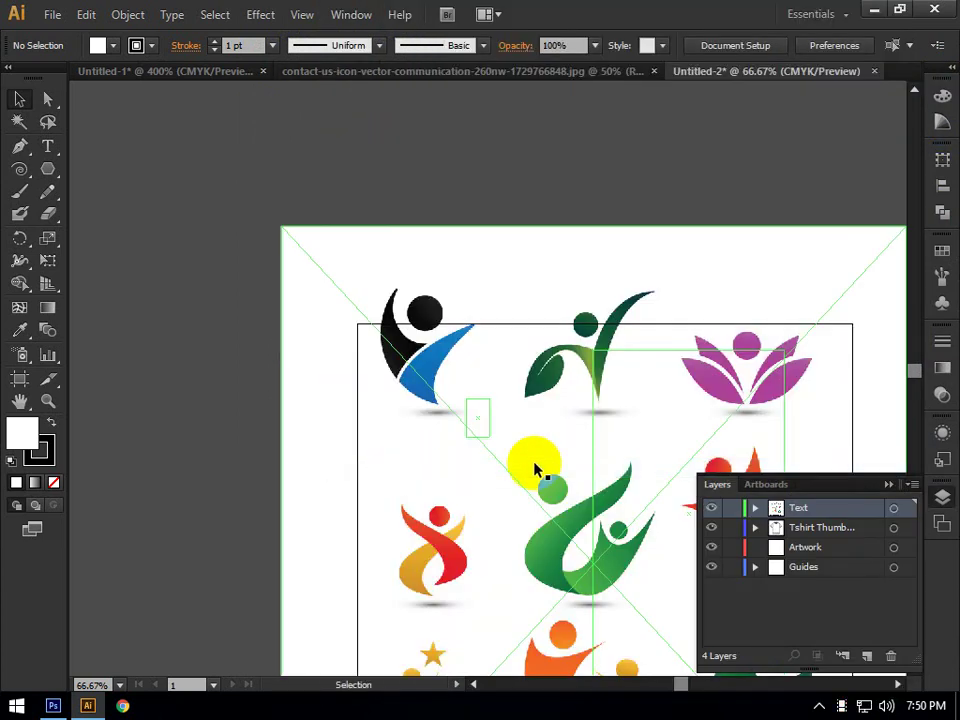
{"action": "left_click", "coordinate": [742, 548]}
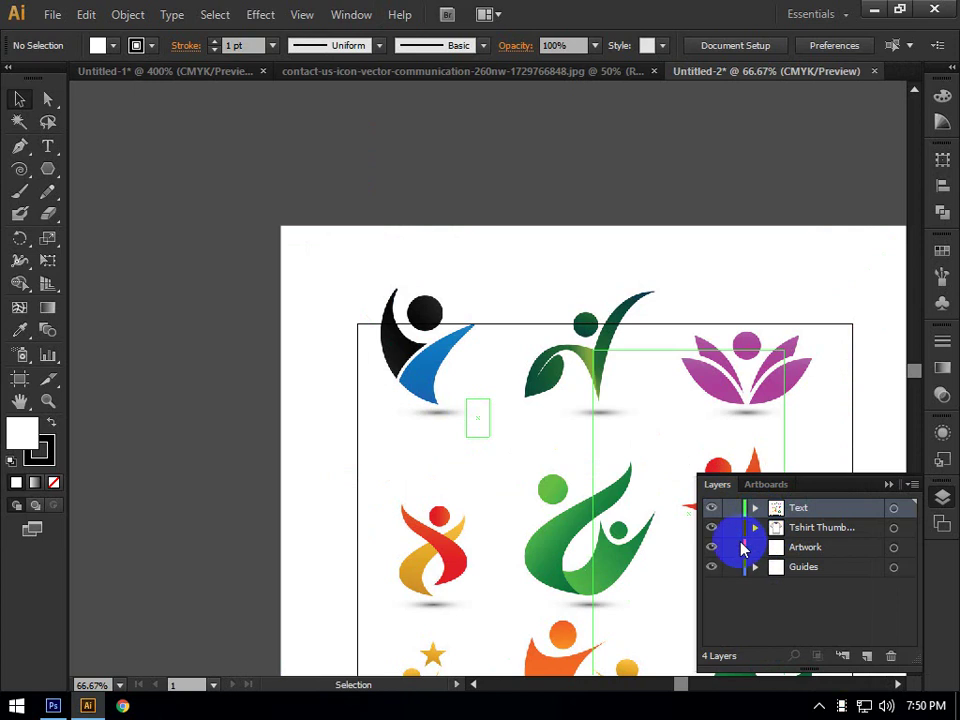
{"action": "left_click_drag", "start_coordinate": [742, 548], "coordinate": [891, 503]}
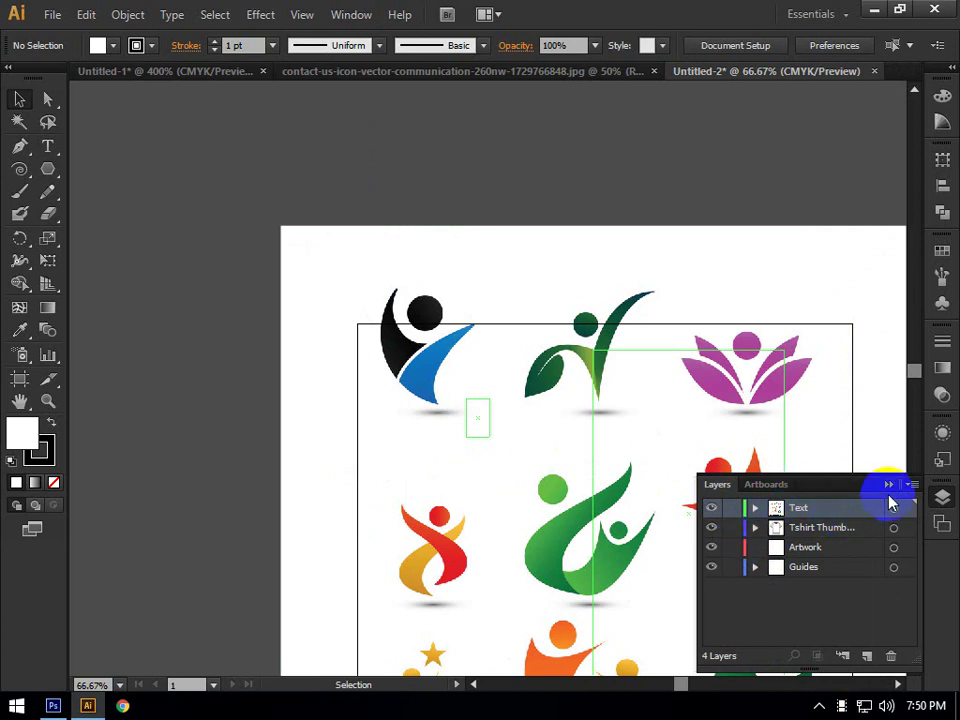
Detach the Layers and Artboards panels into separate floating panels
{"action": "left_click", "coordinate": [355, 15]}
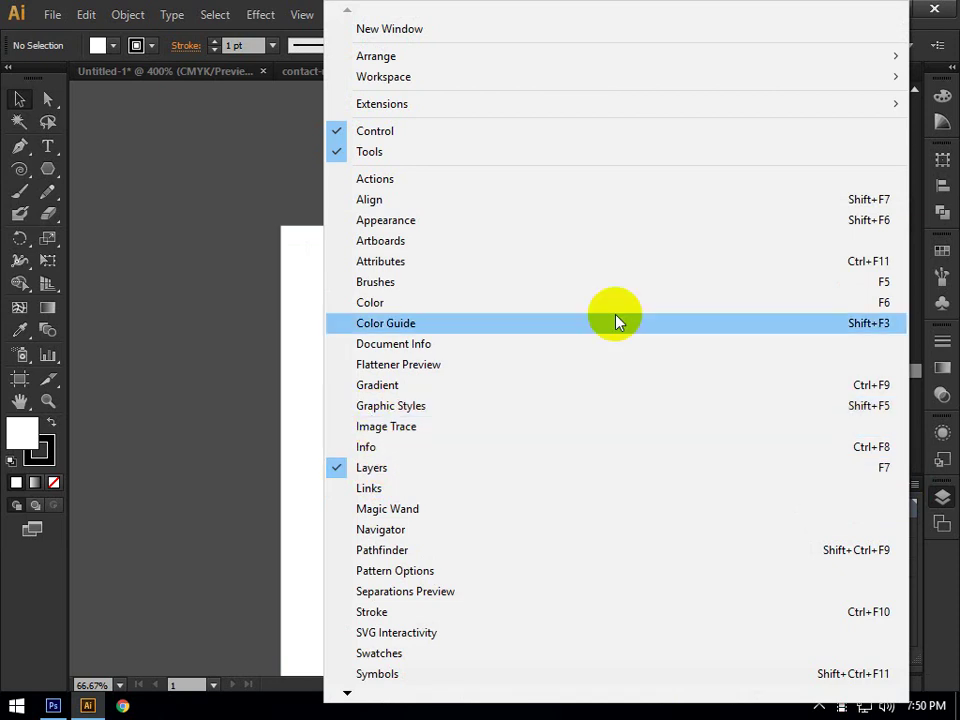
{"action": "left_click", "coordinate": [215, 270]}
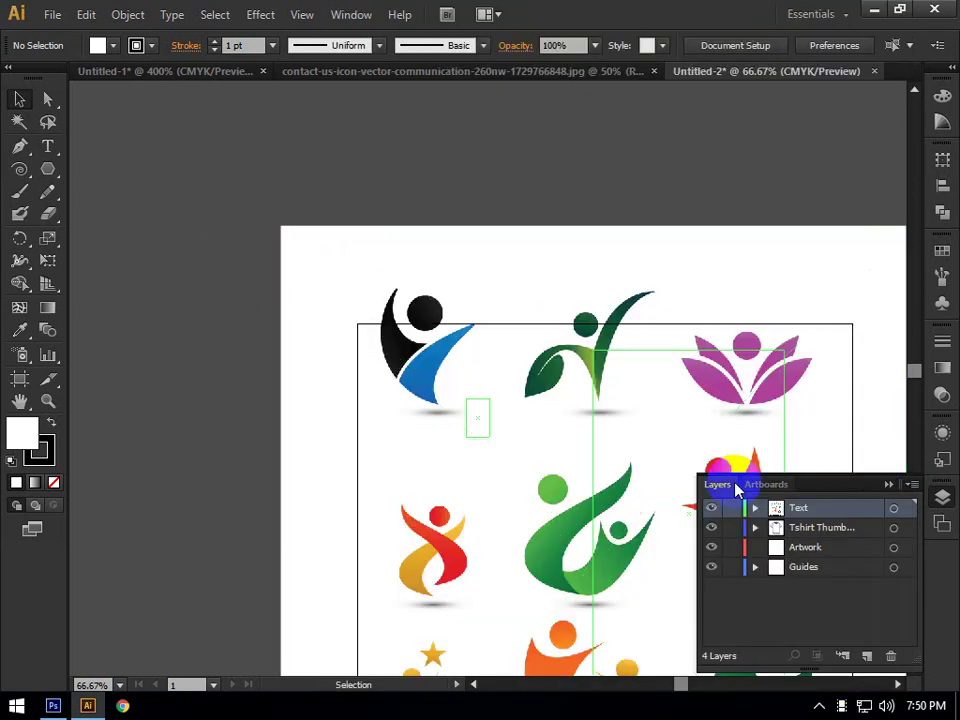
{"action": "left_click_drag", "start_coordinate": [733, 486], "coordinate": [107, 107]}
{"action": "left_click_drag", "start_coordinate": [729, 484], "coordinate": [505, 188]}
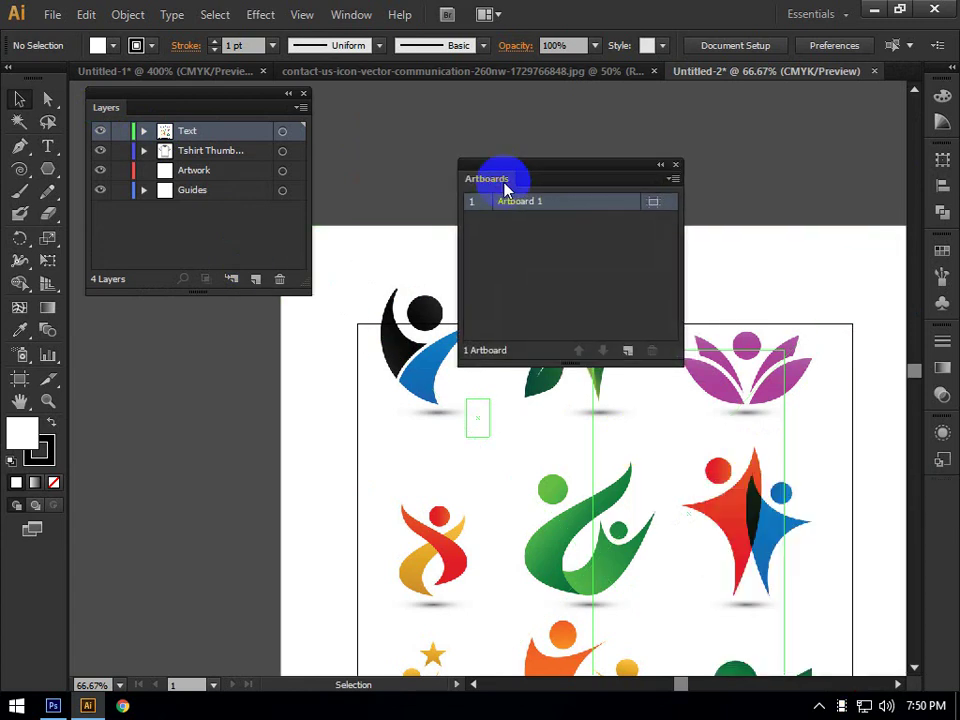
Open the Essentials workspace switcher dropdown in the application bar
{"action": "left_click", "coordinate": [823, 14]}
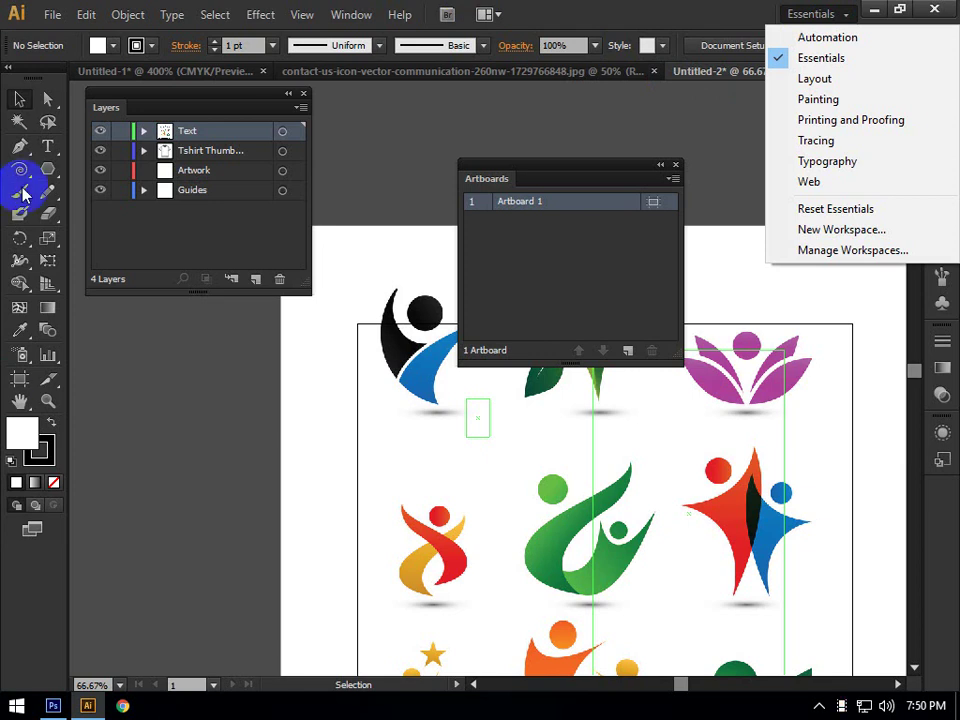
Try the Painting workspace, then the Printing and Proofing workspace
{"action": "left_click", "coordinate": [818, 99]}
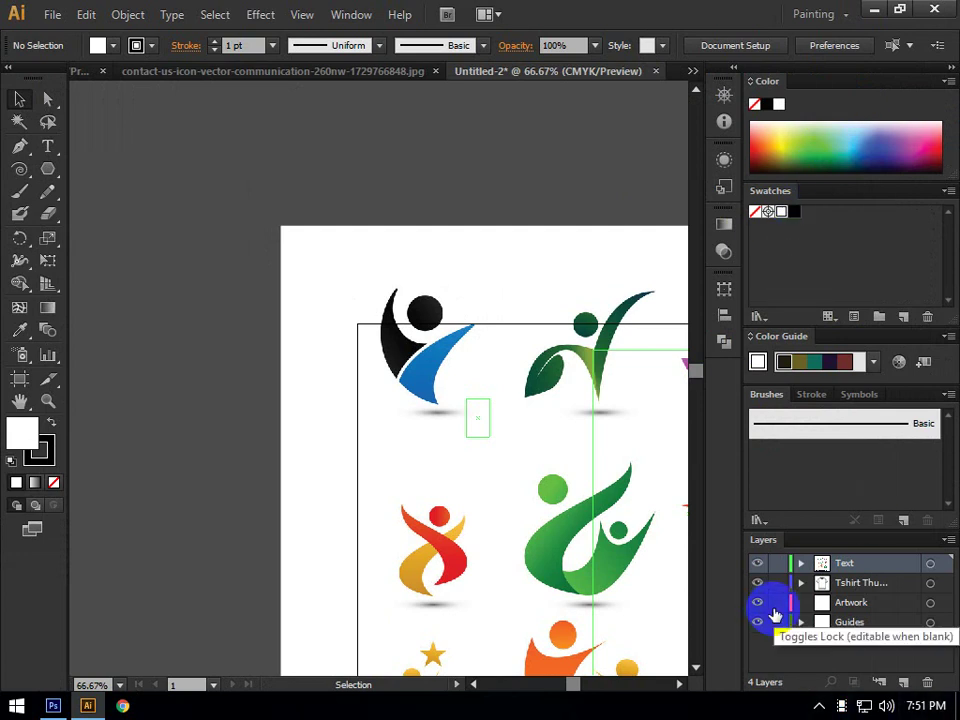
{"action": "left_click", "coordinate": [843, 14]}
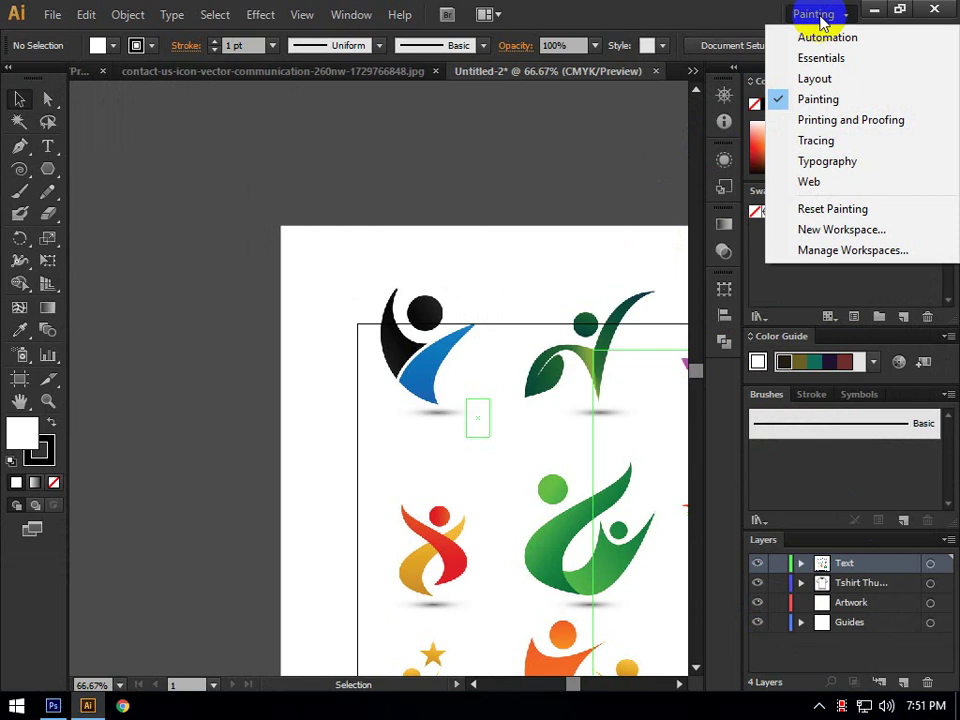
{"action": "left_click", "coordinate": [838, 121]}
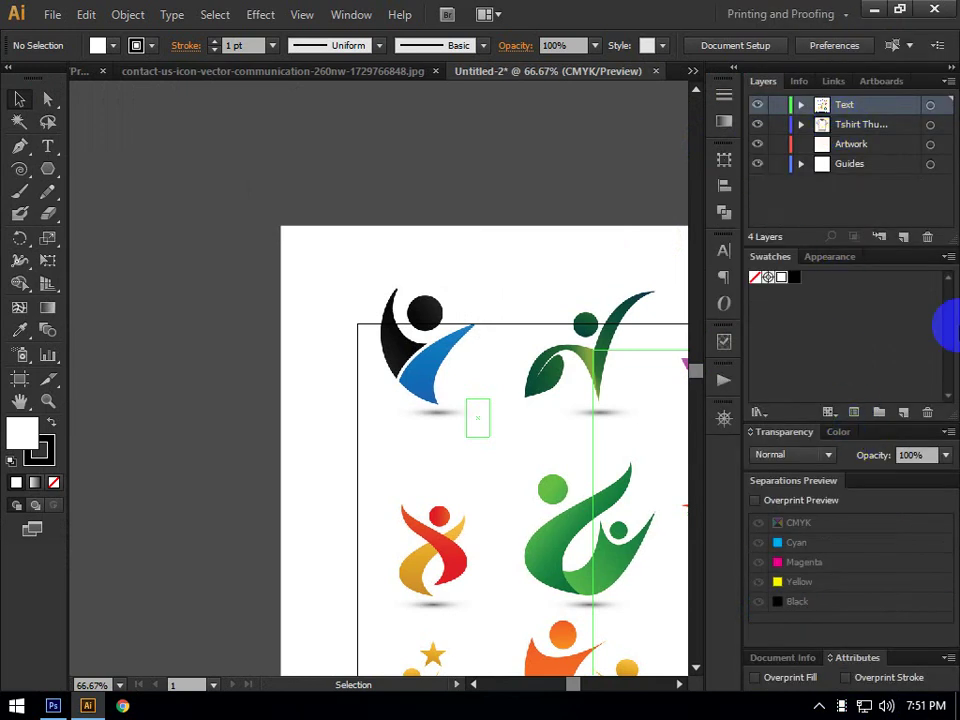
Switch to the Typography workspace with its Character and Paragraph Styles panels
{"action": "left_click", "coordinate": [822, 16]}
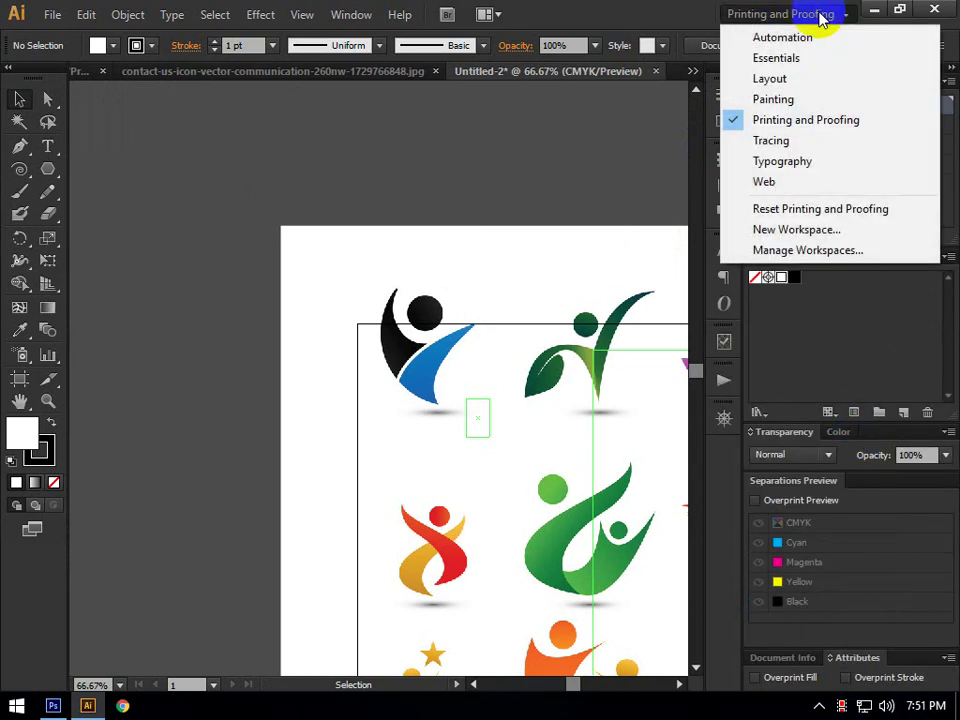
{"action": "left_click", "coordinate": [778, 161]}
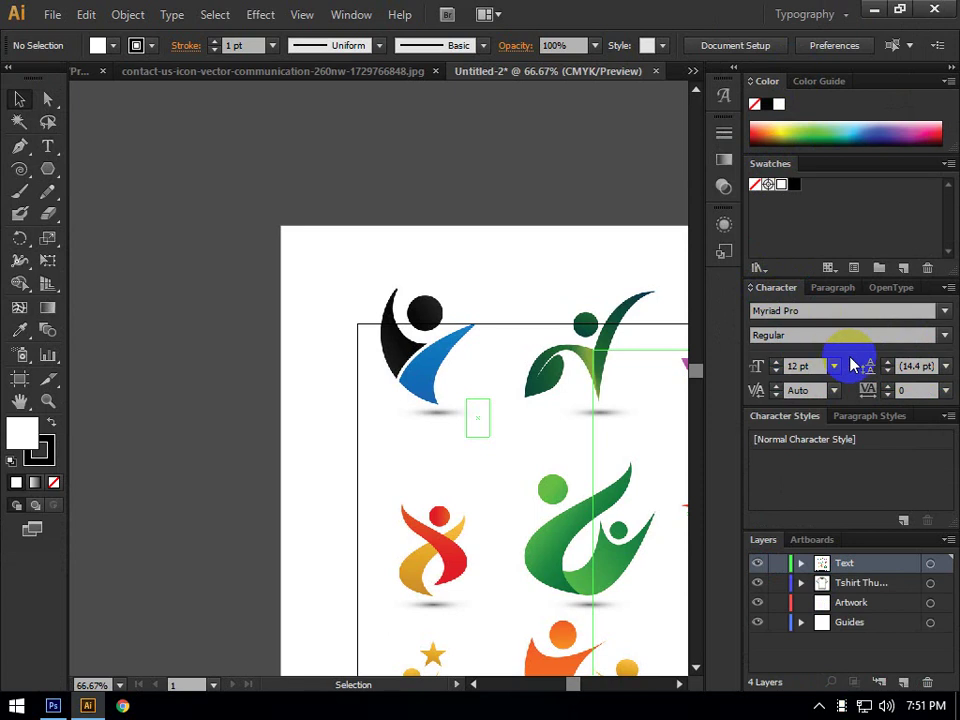
{"action": "left_click", "coordinate": [845, 16]}
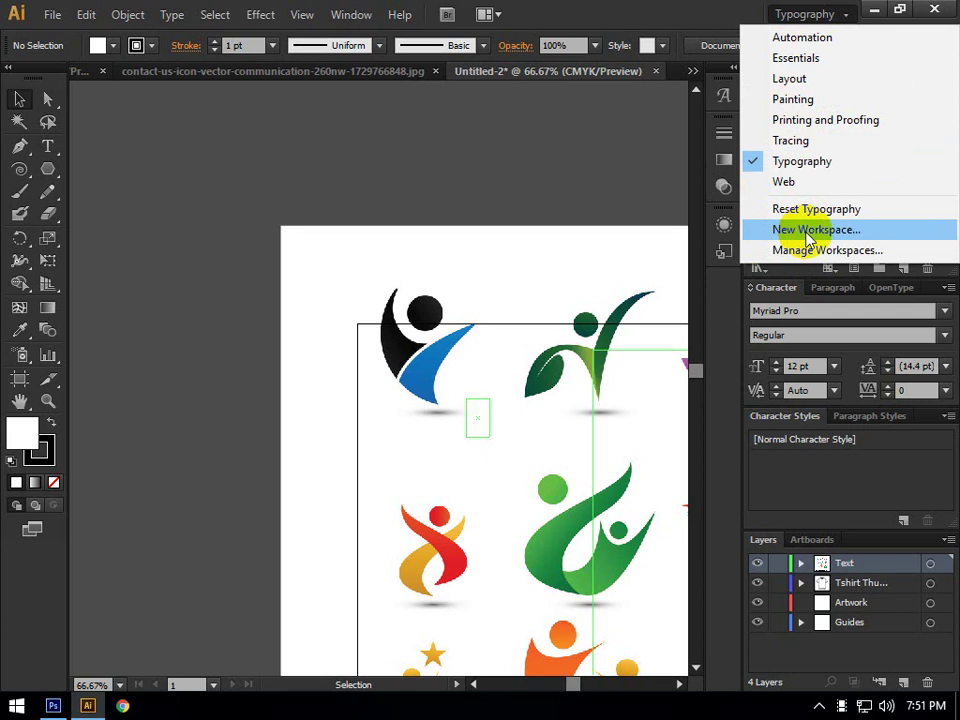
Float the Gradient, Stroke and Character panels over the canvas and close the Paragraph panel
{"action": "left_click", "coordinate": [486, 156]}
{"action": "left_click_drag", "start_coordinate": [160, 197], "coordinate": [160, 195]}
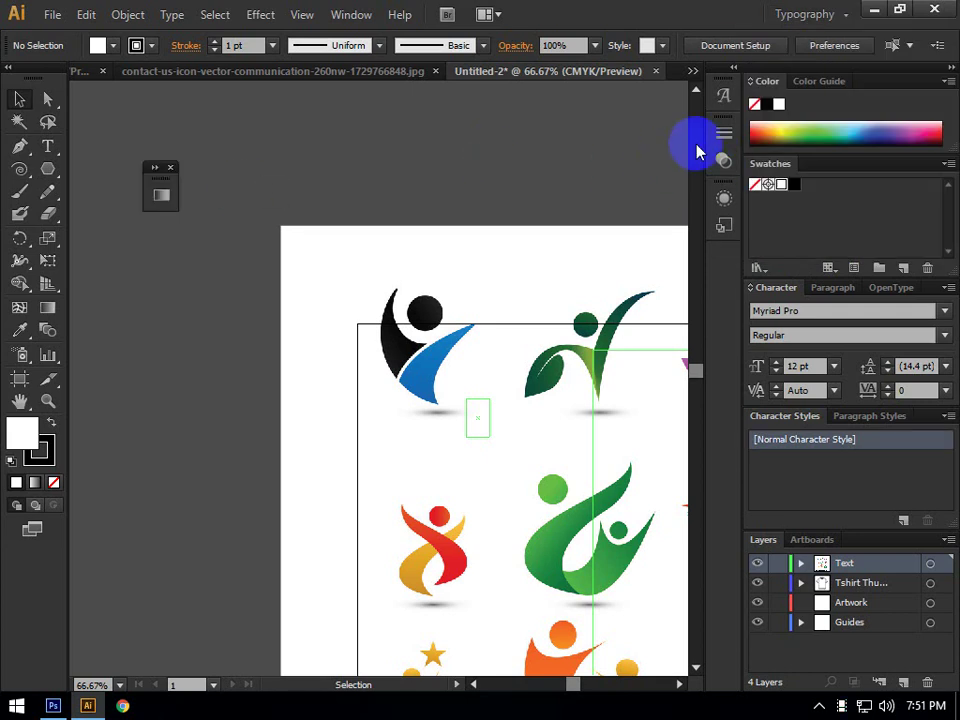
{"action": "left_click_drag", "start_coordinate": [724, 132], "coordinate": [423, 150]}
{"action": "left_click_drag", "start_coordinate": [729, 94], "coordinate": [238, 323]}
{"action": "left_click_drag", "start_coordinate": [833, 288], "coordinate": [120, 397]}
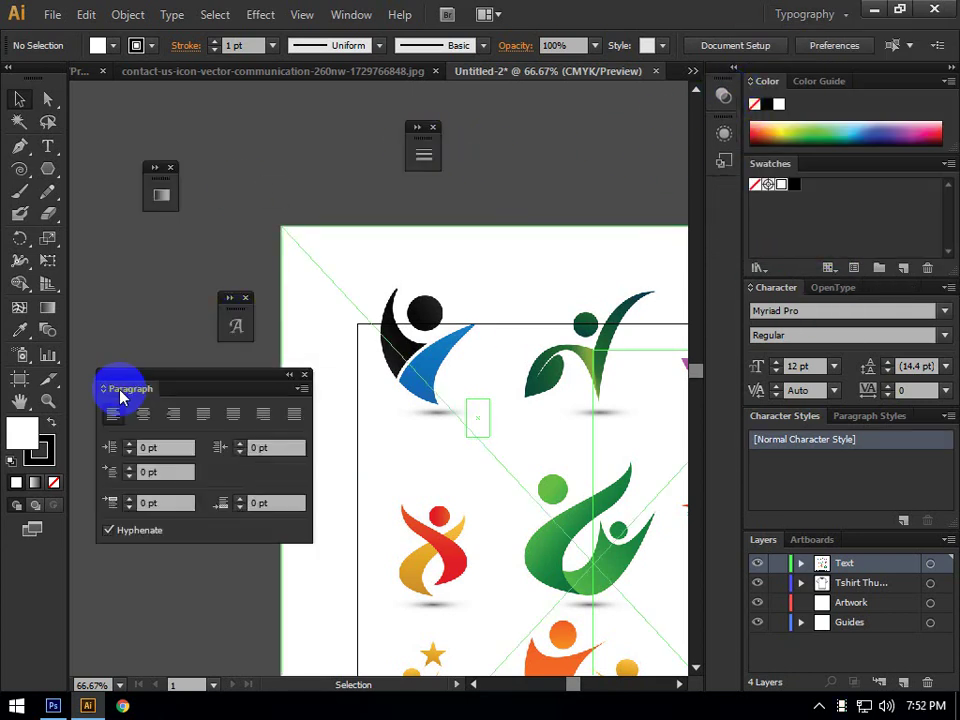
{"action": "left_click", "coordinate": [305, 378]}
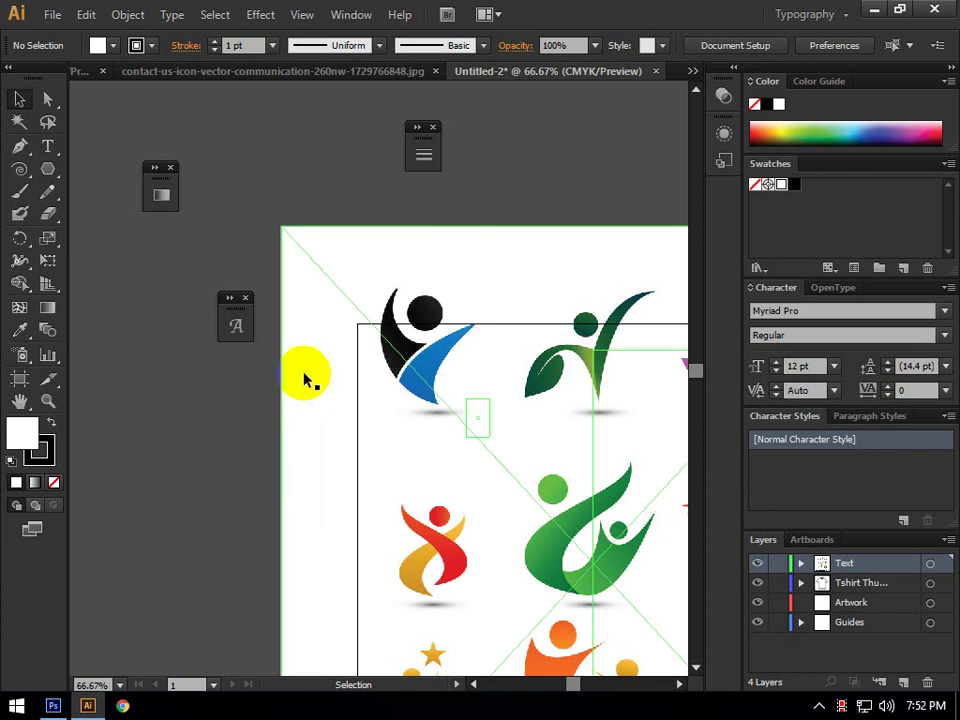
Open the Pathfinder panel, move its group with Transform and Align over the canvas
{"action": "left_click", "coordinate": [364, 10]}
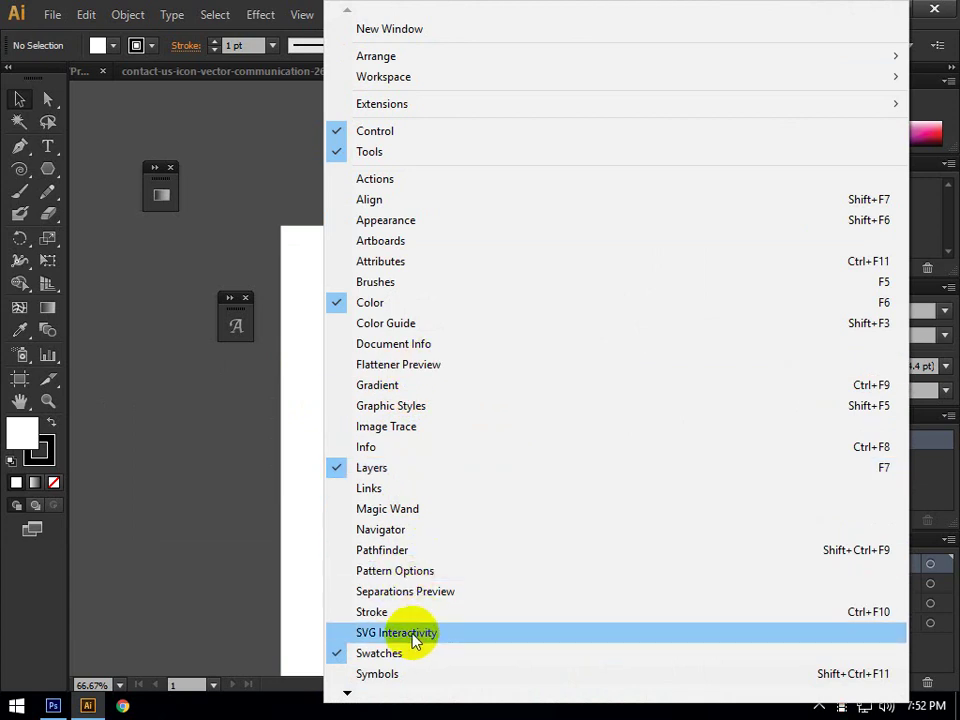
{"action": "left_click", "coordinate": [405, 552]}
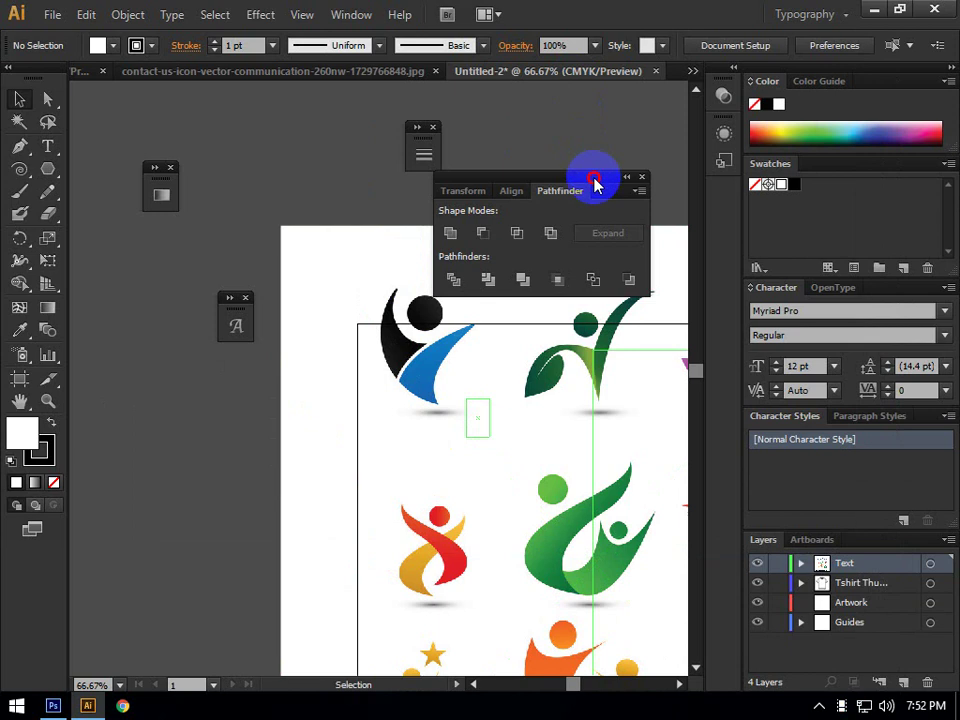
{"action": "left_click_drag", "start_coordinate": [594, 183], "coordinate": [287, 371]}
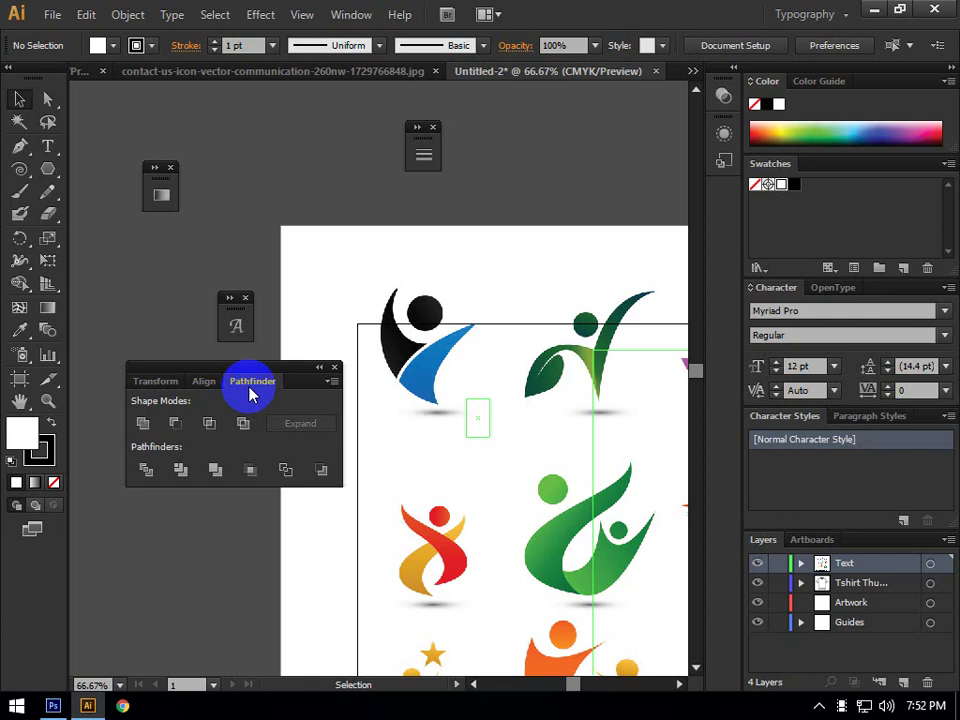
{"action": "left_click", "coordinate": [206, 383]}
{"action": "left_click", "coordinate": [162, 381]}
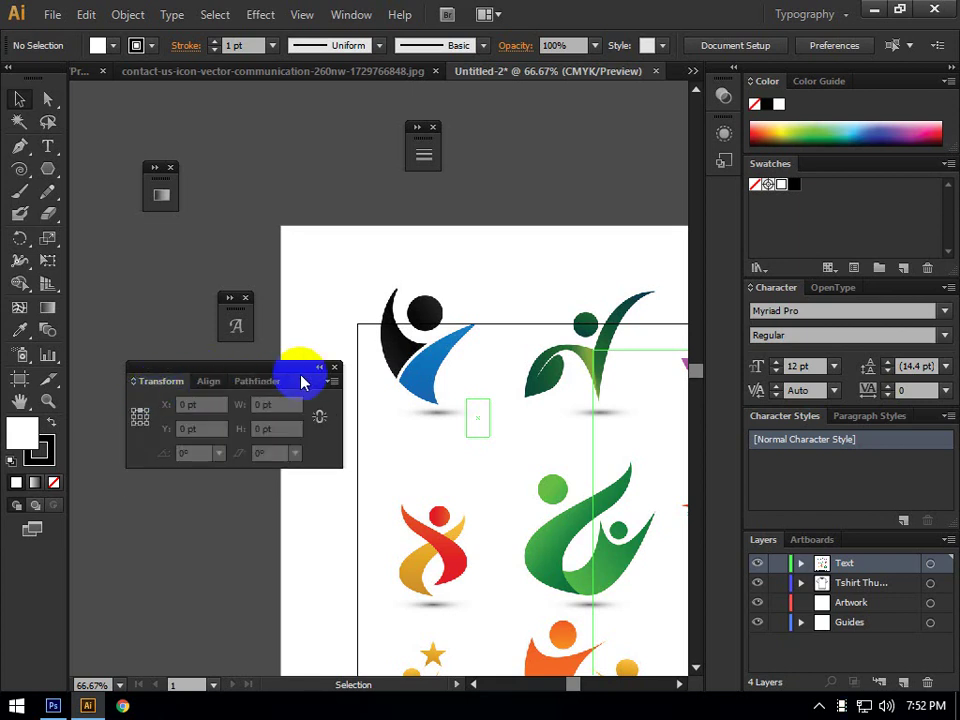
{"action": "left_click", "coordinate": [238, 384]}
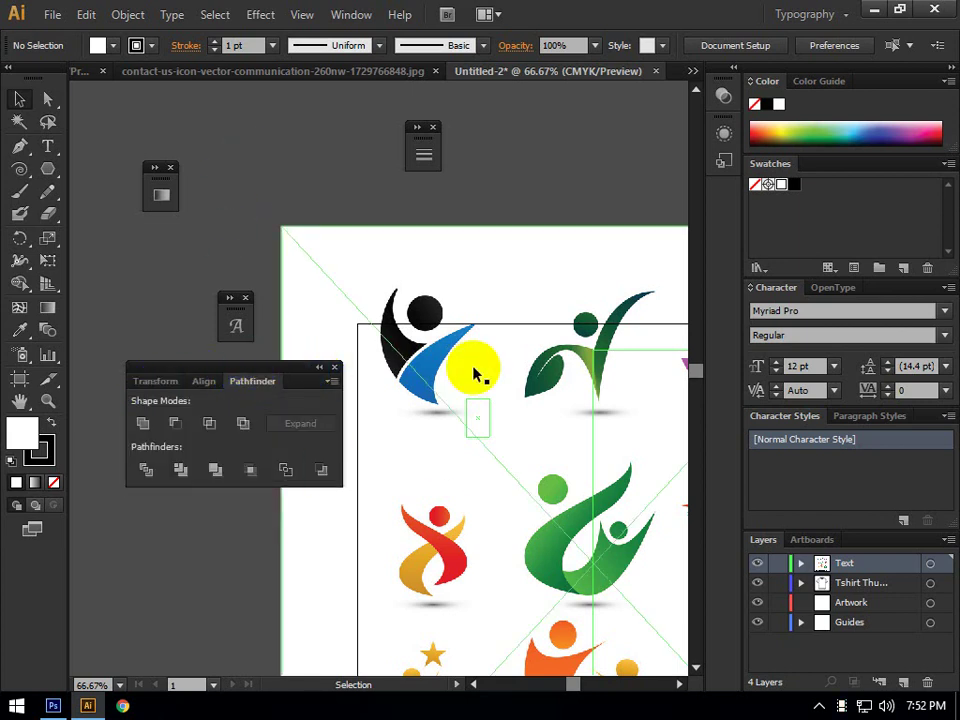
Switch briefly to Essentials, return to Typography, and move the Pathfinder group up
{"action": "left_click", "coordinate": [838, 14]}
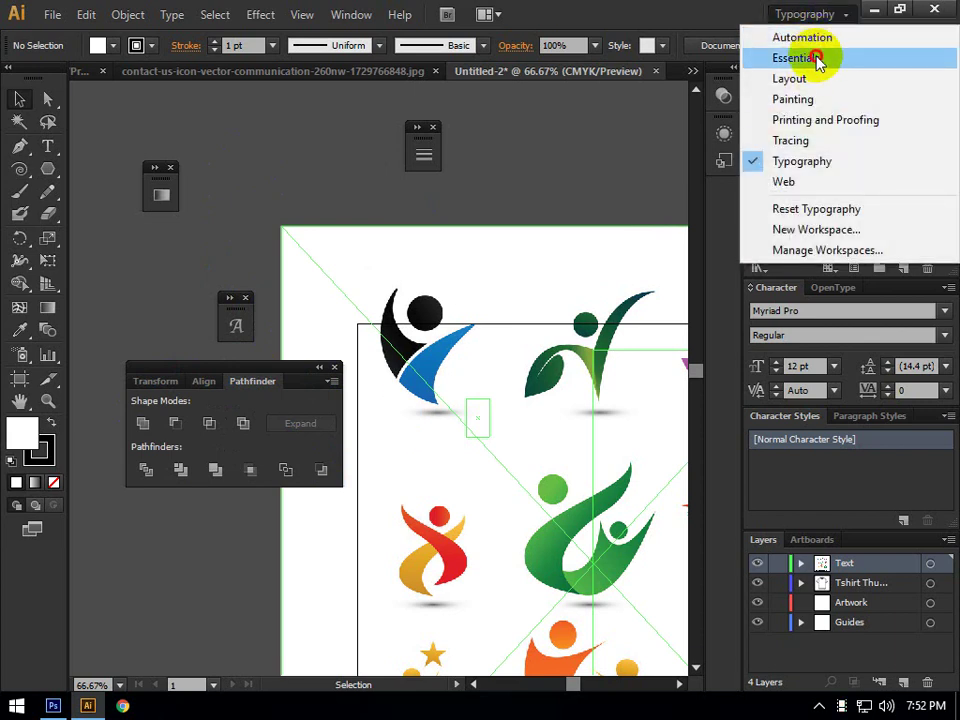
{"action": "left_click", "coordinate": [814, 58]}
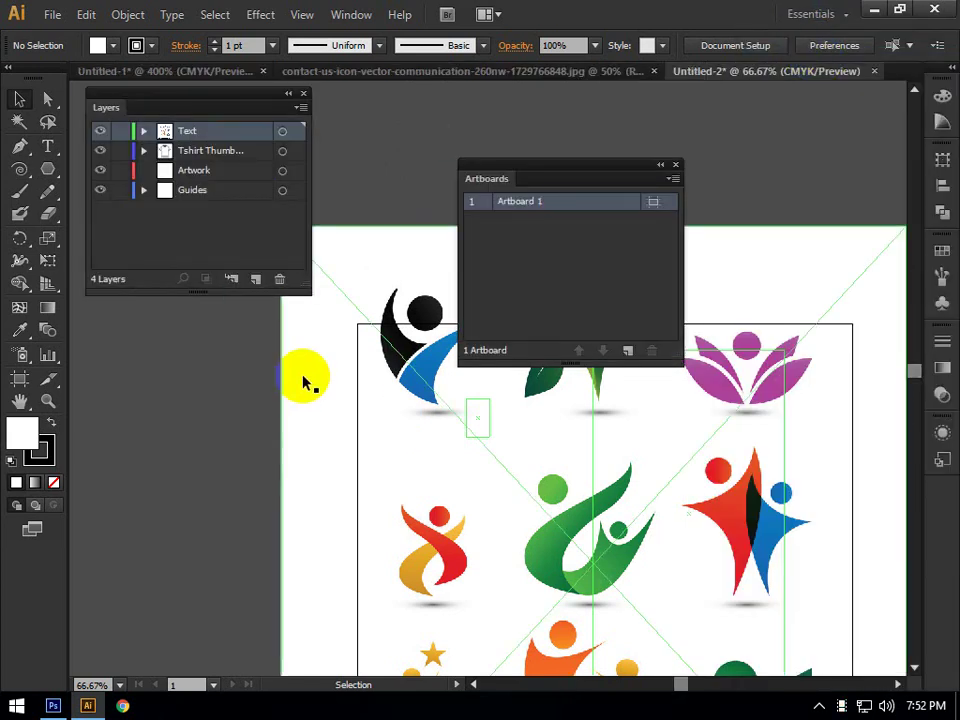
{"action": "left_click", "coordinate": [810, 14]}
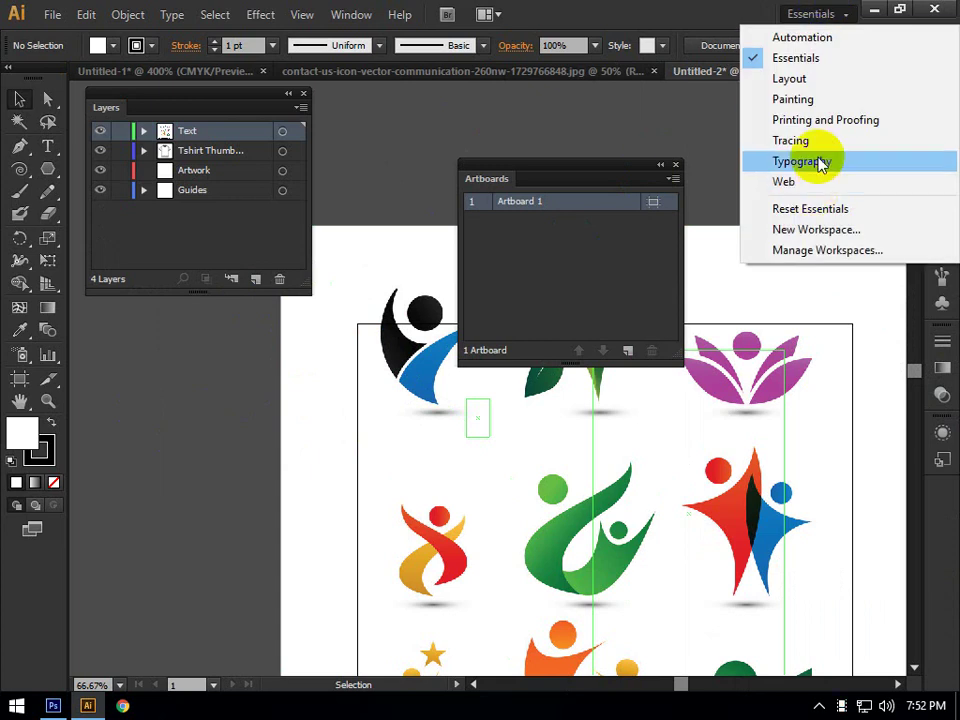
{"action": "left_click", "coordinate": [818, 161]}
{"action": "left_click", "coordinate": [251, 383]}
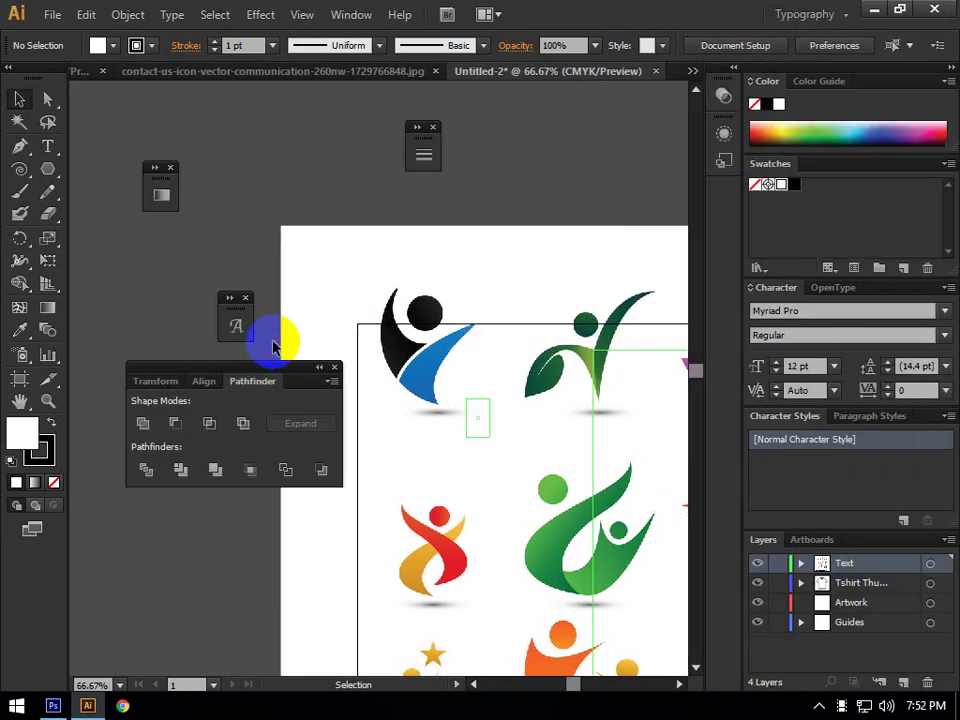
{"action": "left_click_drag", "start_coordinate": [257, 378], "coordinate": [548, 225]}
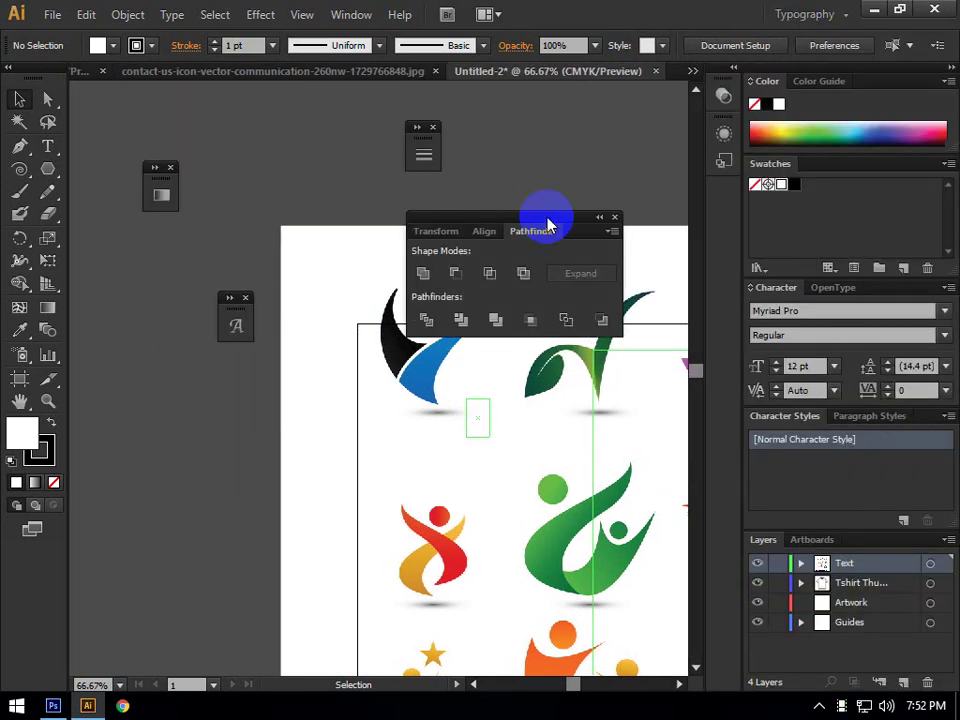
Save the current panel layout as a new workspace named 'iiiii'
{"action": "left_click", "coordinate": [803, 14]}
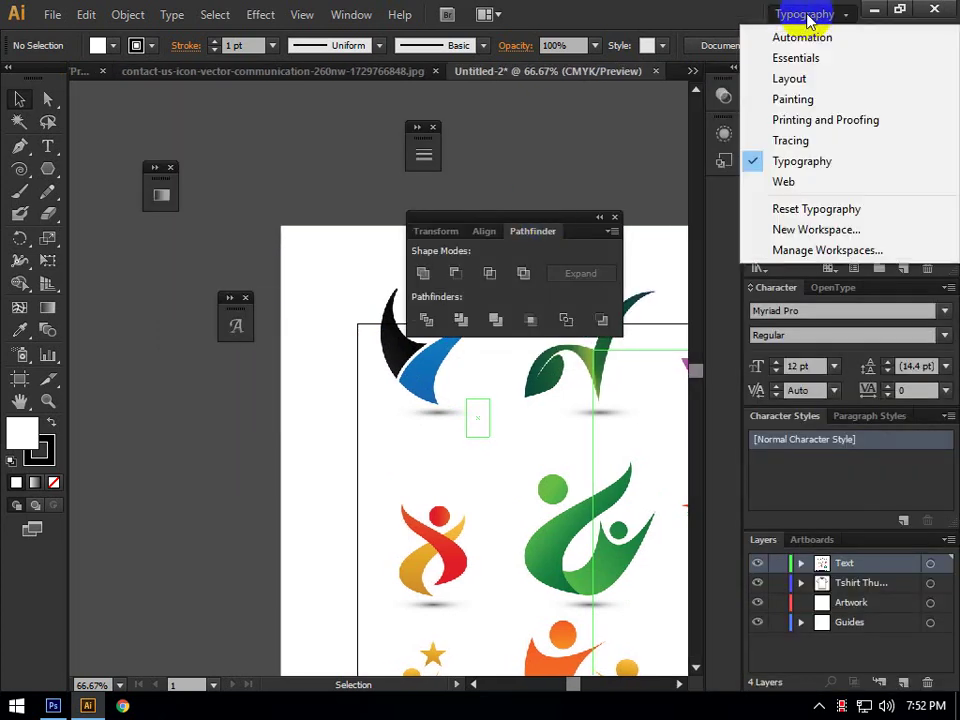
{"action": "left_click", "coordinate": [826, 230]}
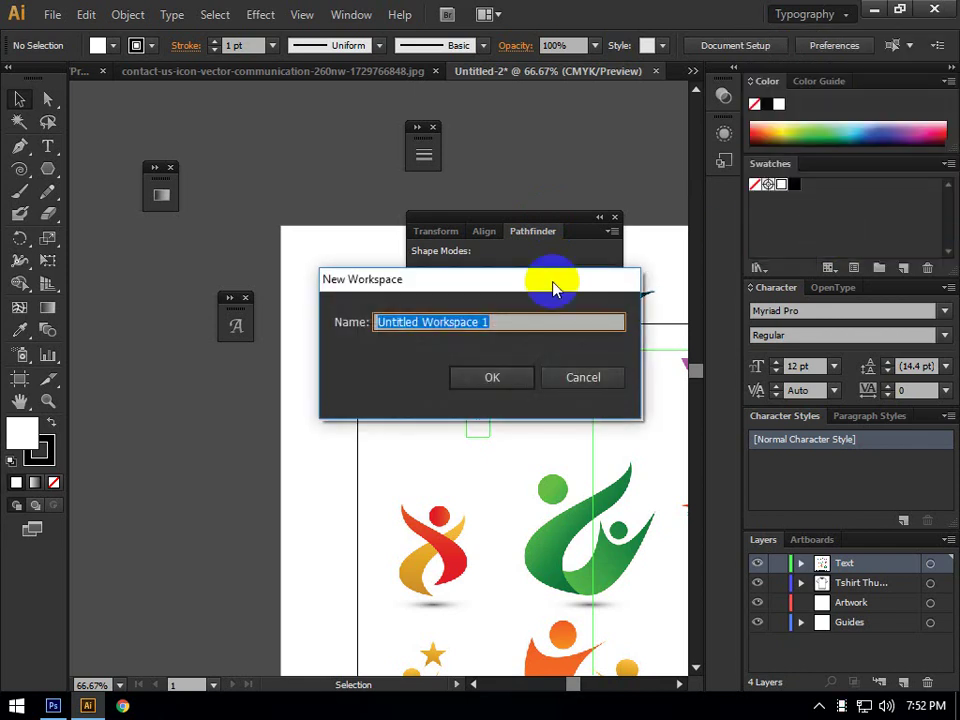
{"action": "type", "text": "iiiiiiii"}
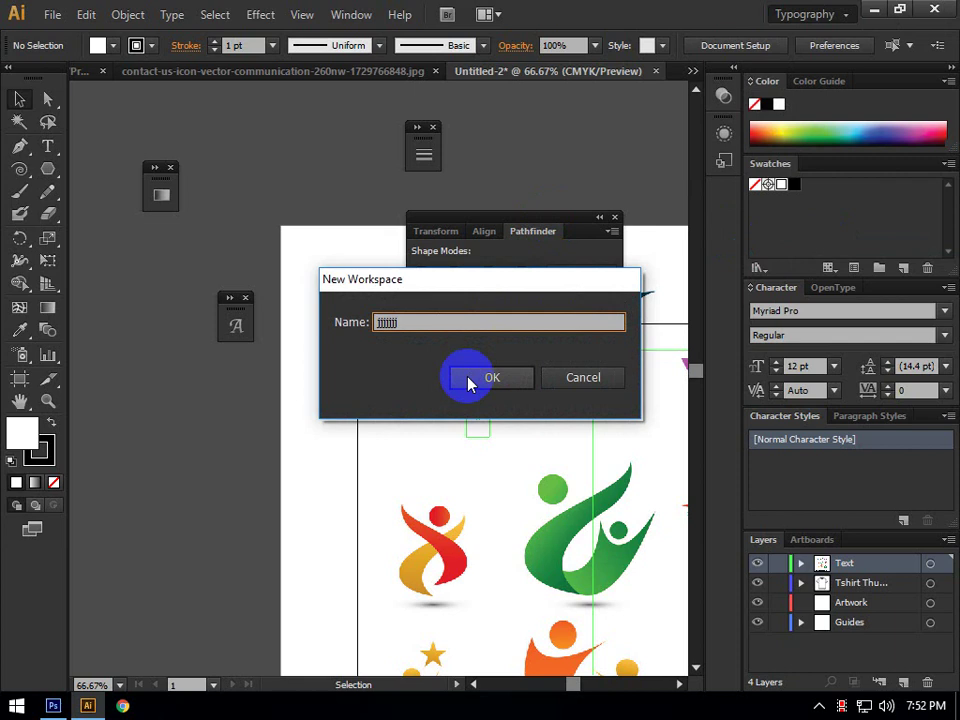
{"action": "left_click", "coordinate": [492, 378]}
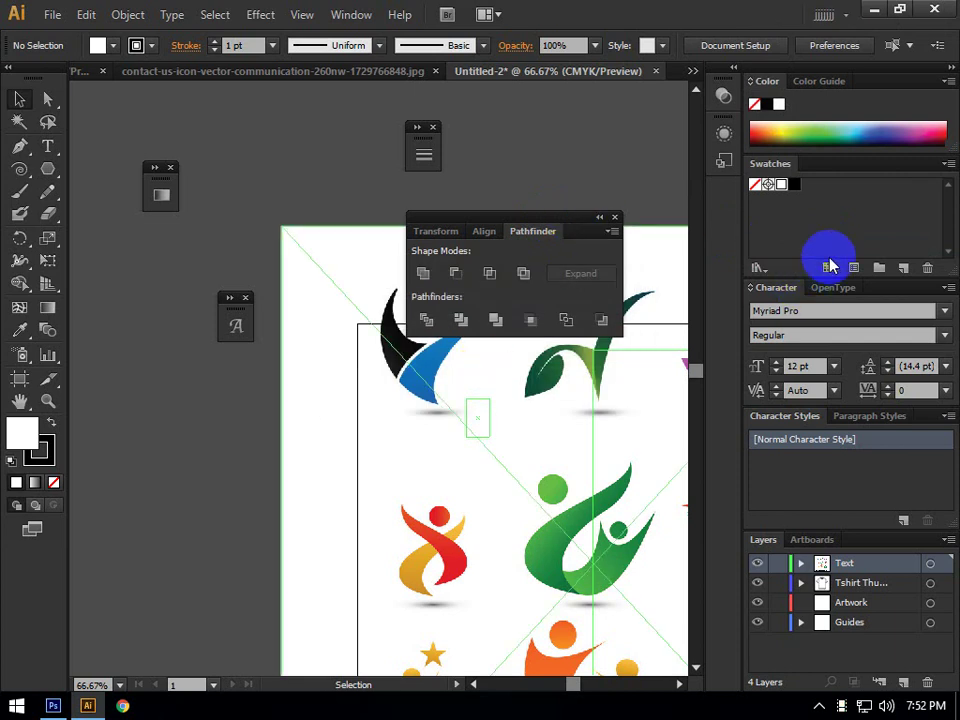
Float OpenType and Artboards, then switch to Painting, 'iiiii', and finally Essentials
{"action": "left_click_drag", "start_coordinate": [838, 296], "coordinate": [533, 518]}
{"action": "left_click_drag", "start_coordinate": [797, 538], "coordinate": [290, 312]}
{"action": "left_click", "coordinate": [843, 18]}
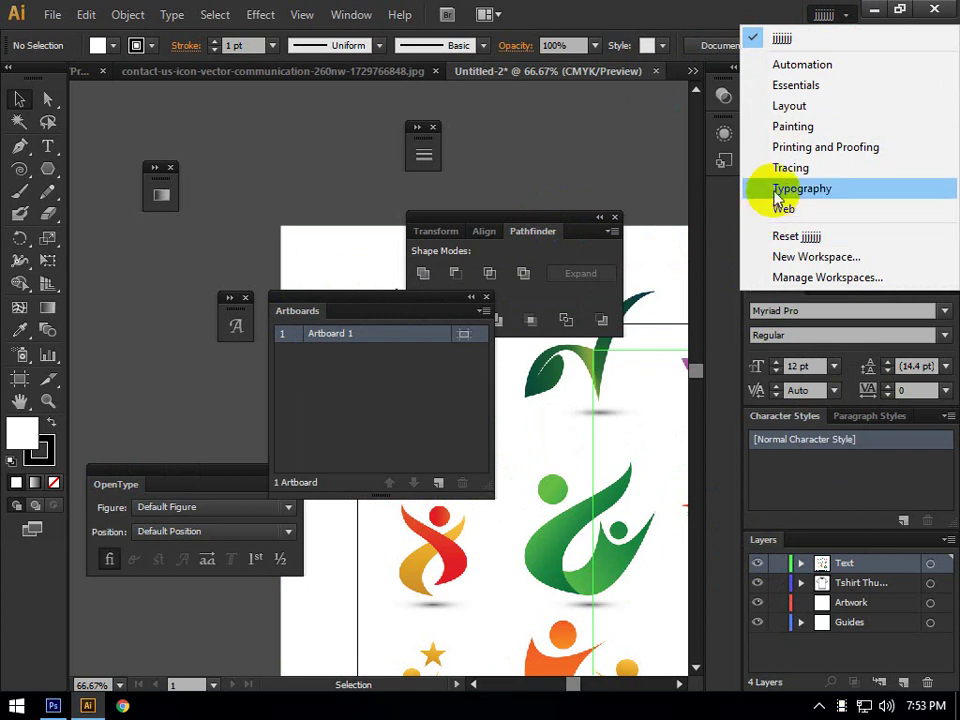
{"action": "left_click", "coordinate": [850, 128]}
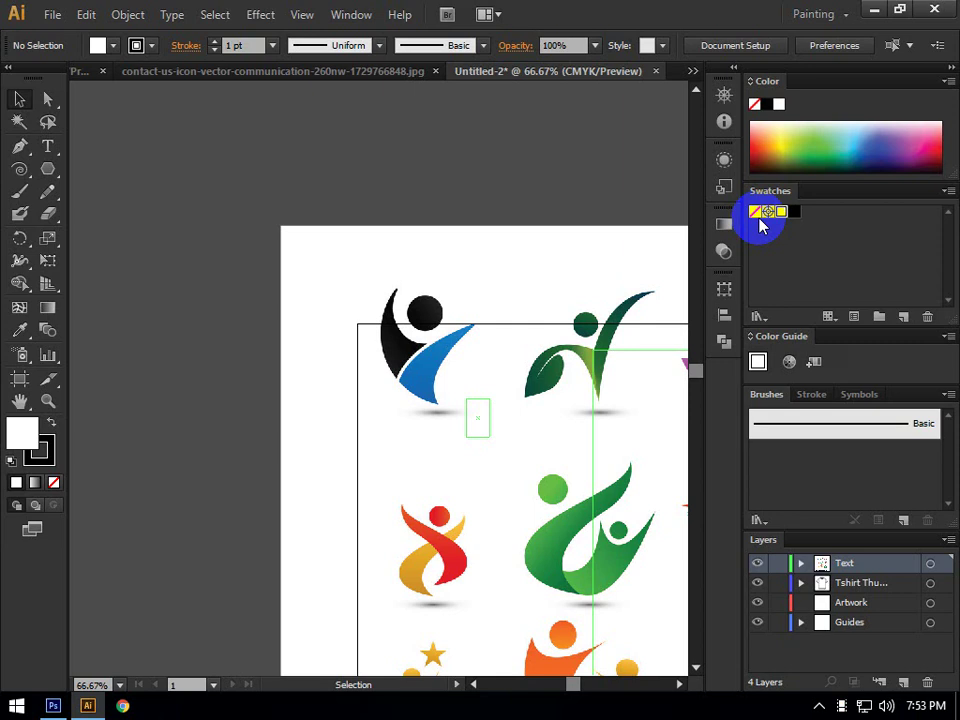
{"action": "left_click", "coordinate": [843, 16]}
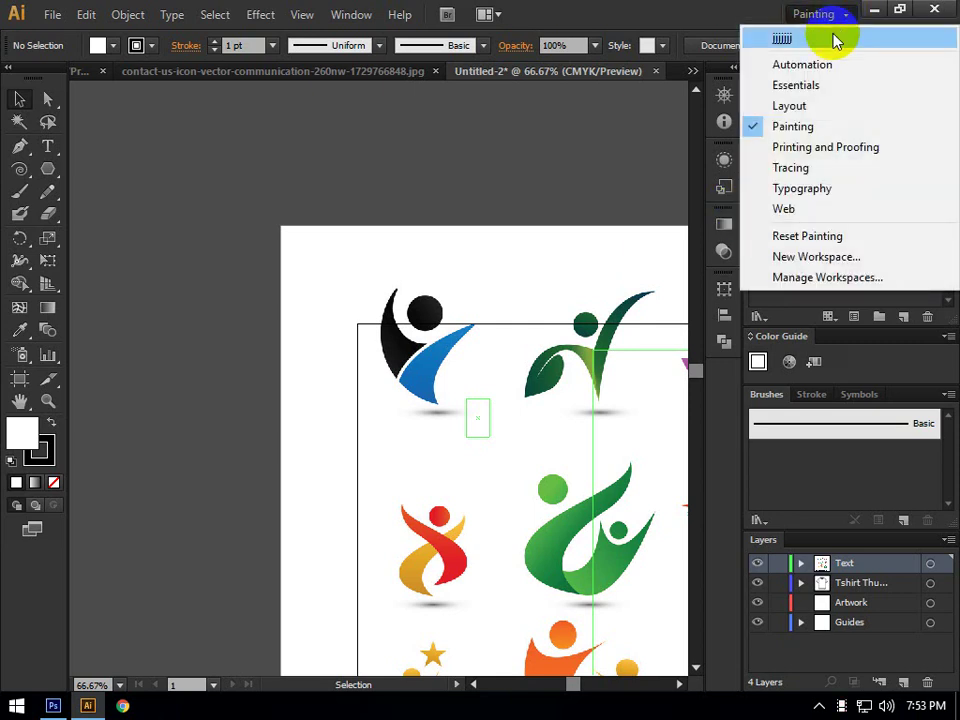
{"action": "left_click", "coordinate": [818, 42]}
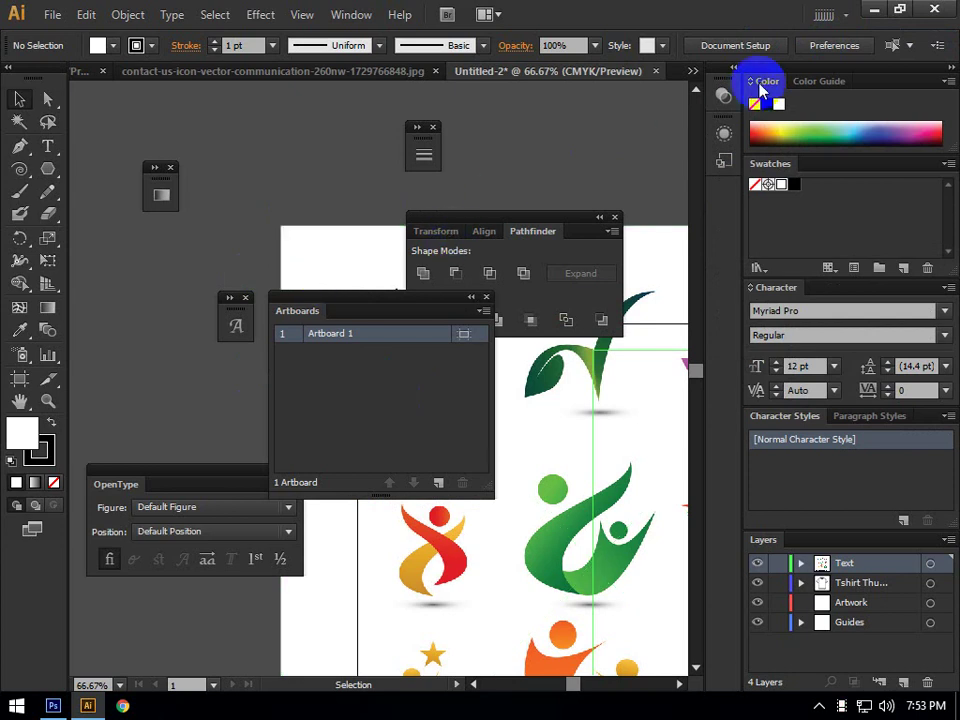
{"action": "left_click", "coordinate": [824, 16]}
{"action": "left_click", "coordinate": [816, 87]}
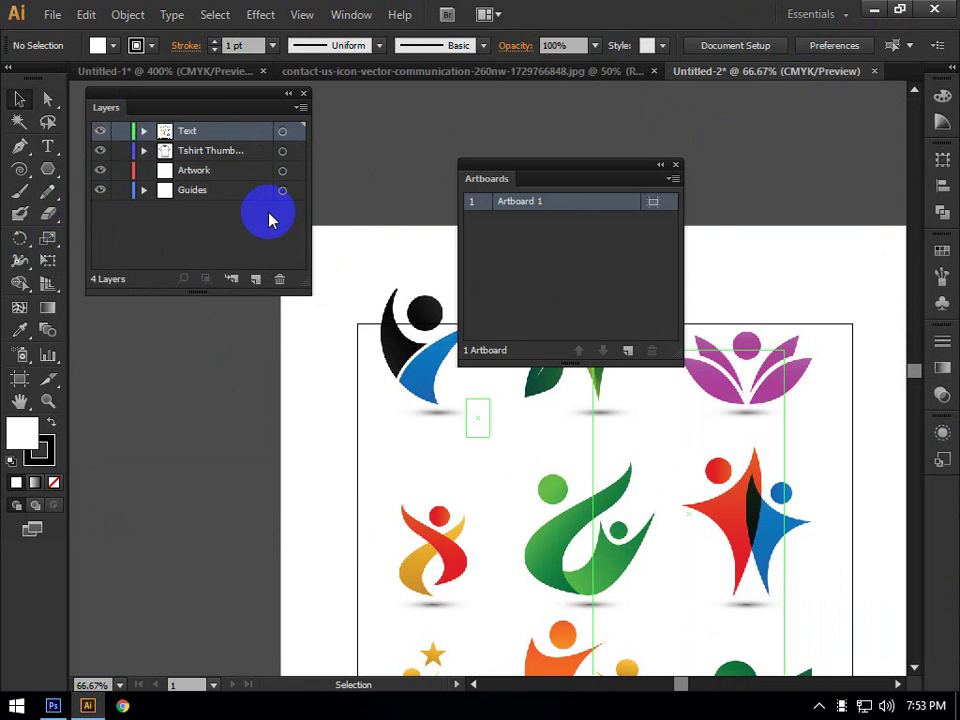
Switch to the Automation workspace with its Actions, Links and Variables panels
{"action": "left_click", "coordinate": [844, 22]}
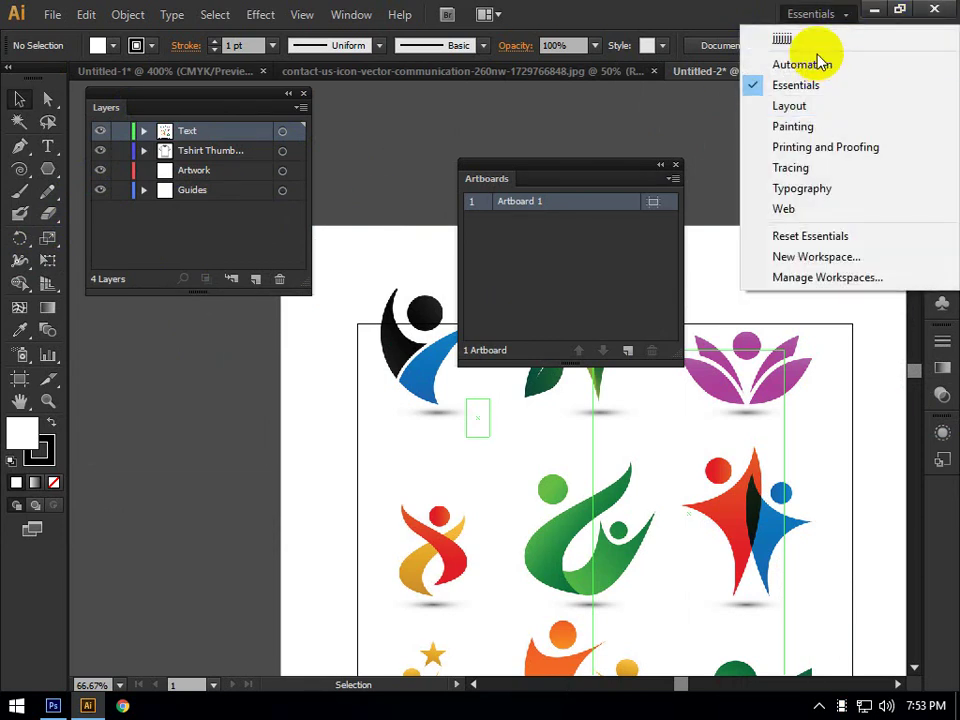
{"action": "left_click", "coordinate": [820, 64]}
{"action": "left_click", "coordinate": [551, 257]}
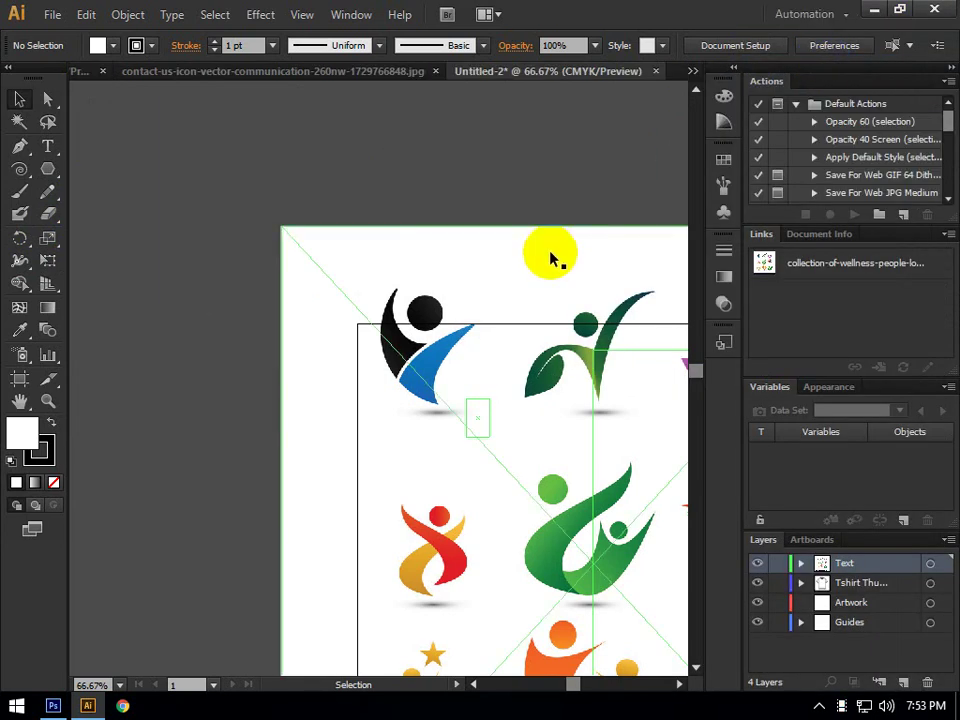
{"action": "left_click", "coordinate": [421, 319]}
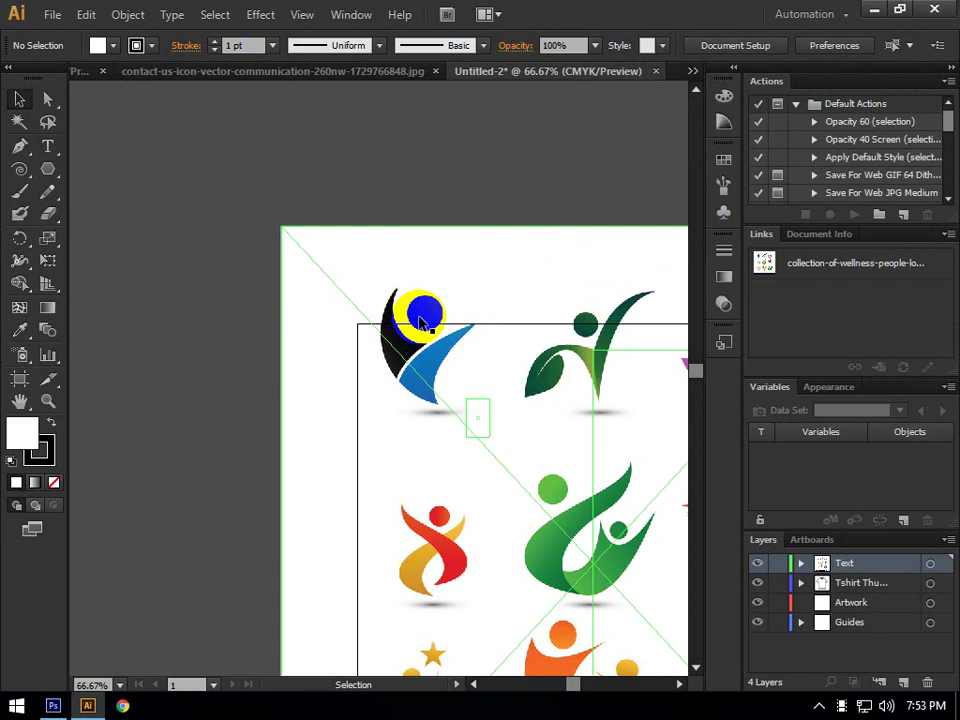
{"action": "left_click", "coordinate": [573, 228]}
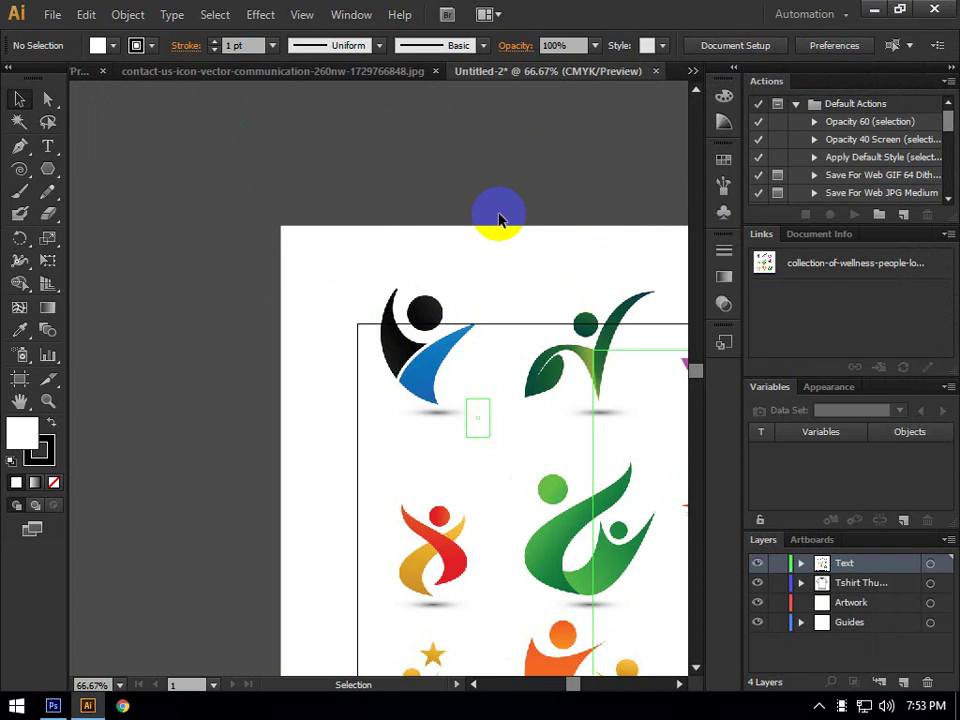
{"action": "left_click", "coordinate": [840, 13]}
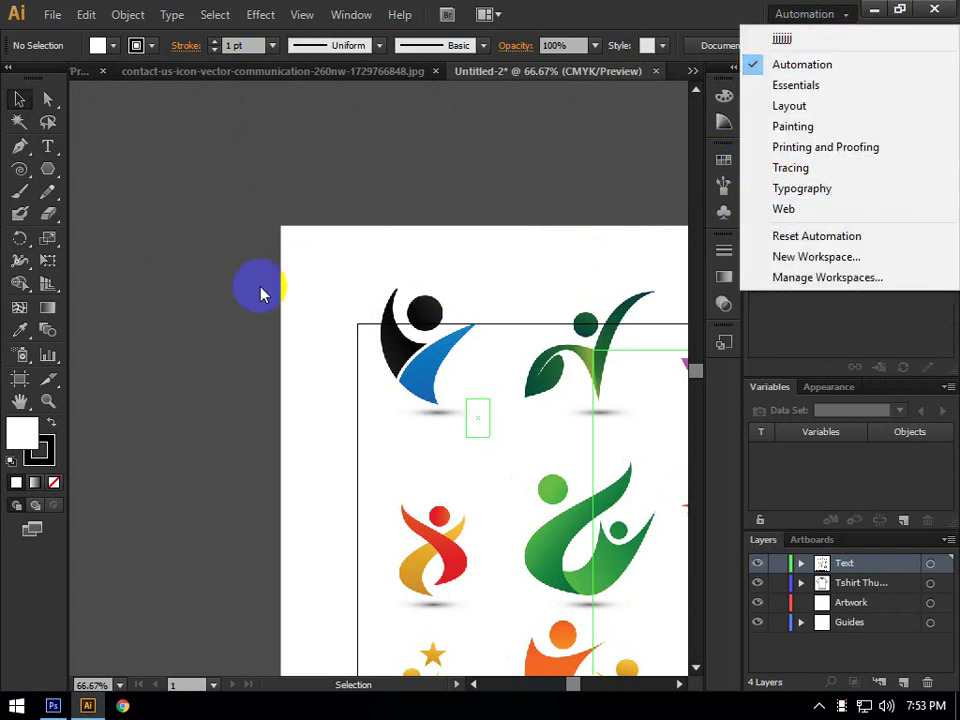
{"action": "left_click", "coordinate": [351, 14]}
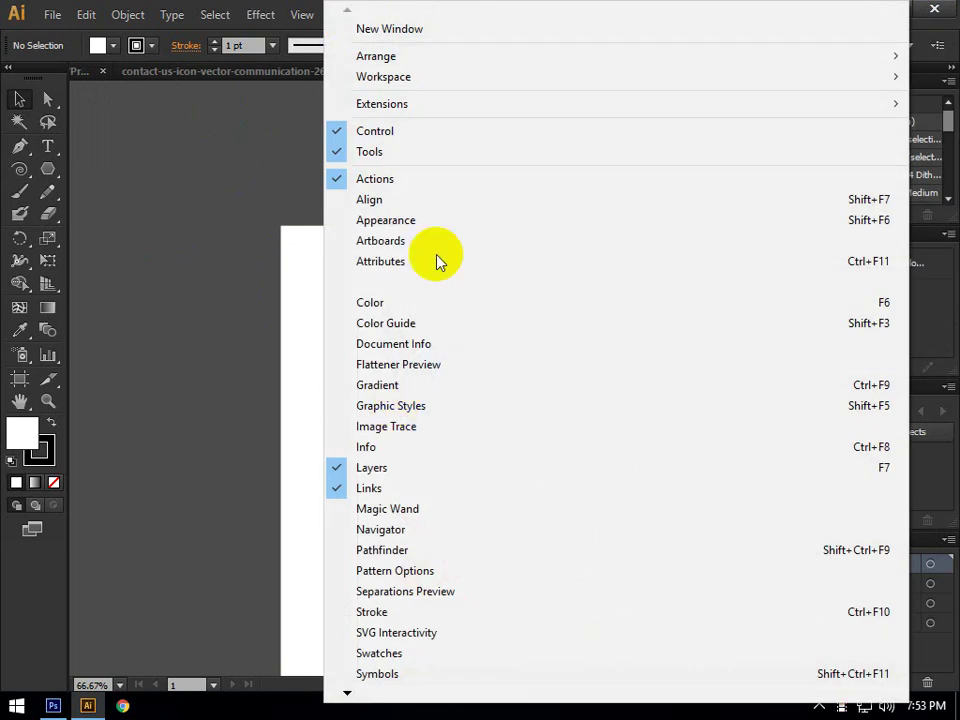
Open the Gradient panel, grouped with Stroke and Transparency, over the logo sheet
{"action": "left_click", "coordinate": [401, 385]}
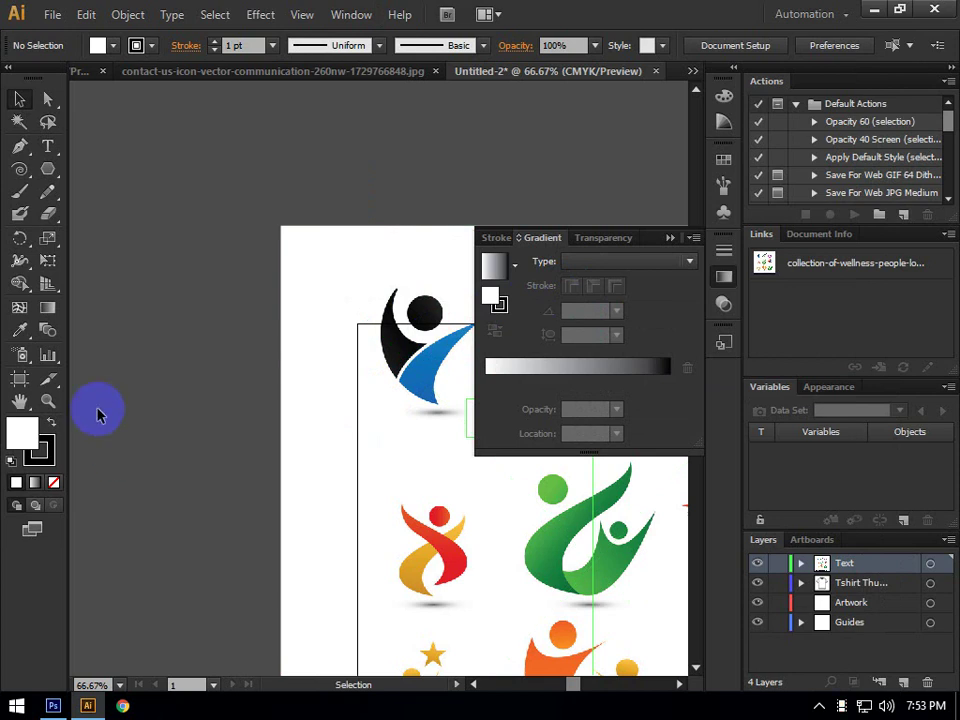
{"action": "left_click", "coordinate": [148, 163]}
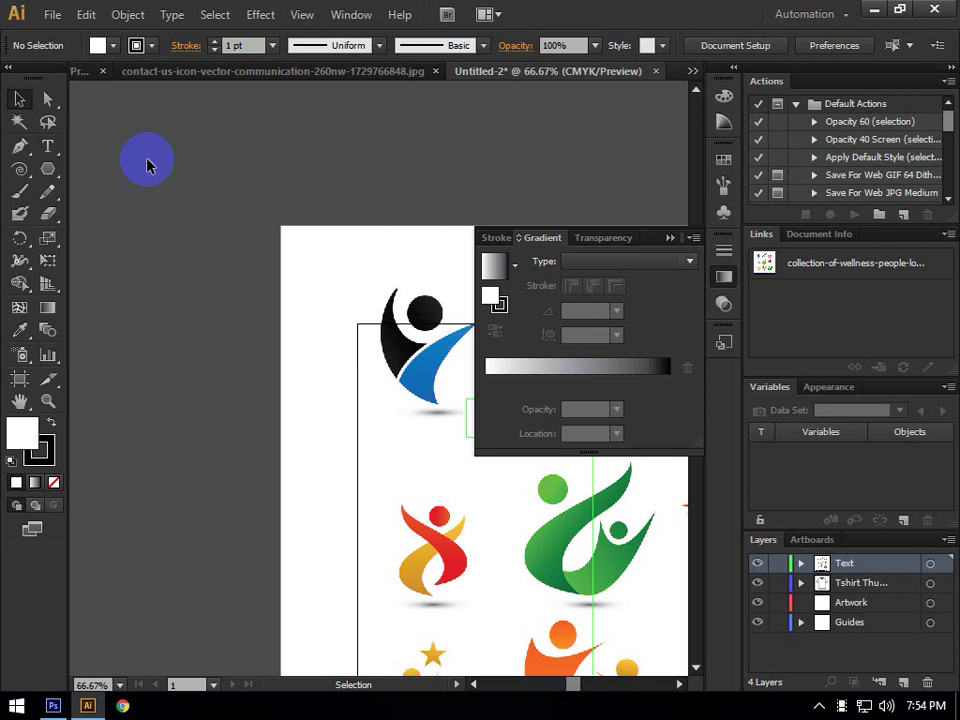
Open Keyboard Shortcuts with Ctrl+Alt+Shift+K, cancel unchanged, and open the Edit menu
{"action": "key", "text": "shift"}
{"action": "key", "text": "ctrl+alt+shift+k"}
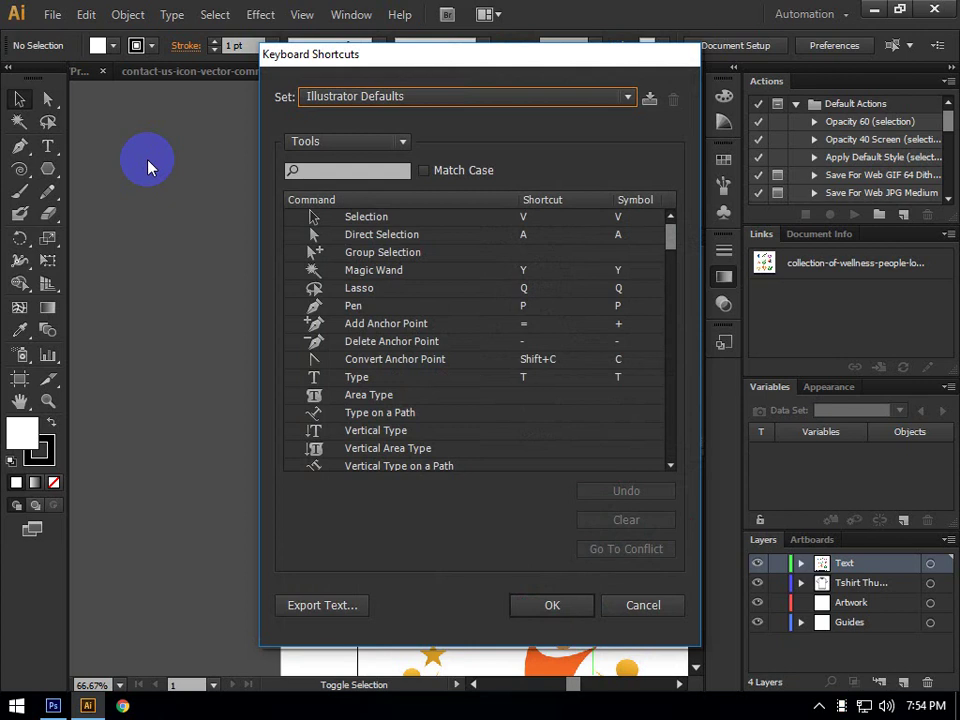
{"action": "left_click", "coordinate": [645, 606]}
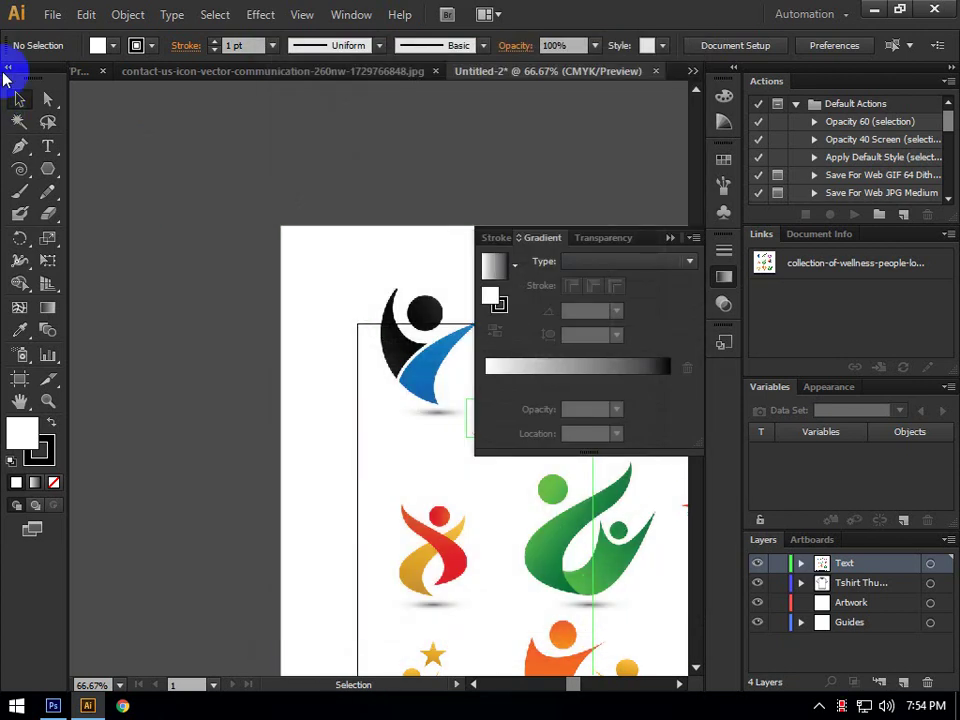
{"action": "left_click", "coordinate": [86, 15]}
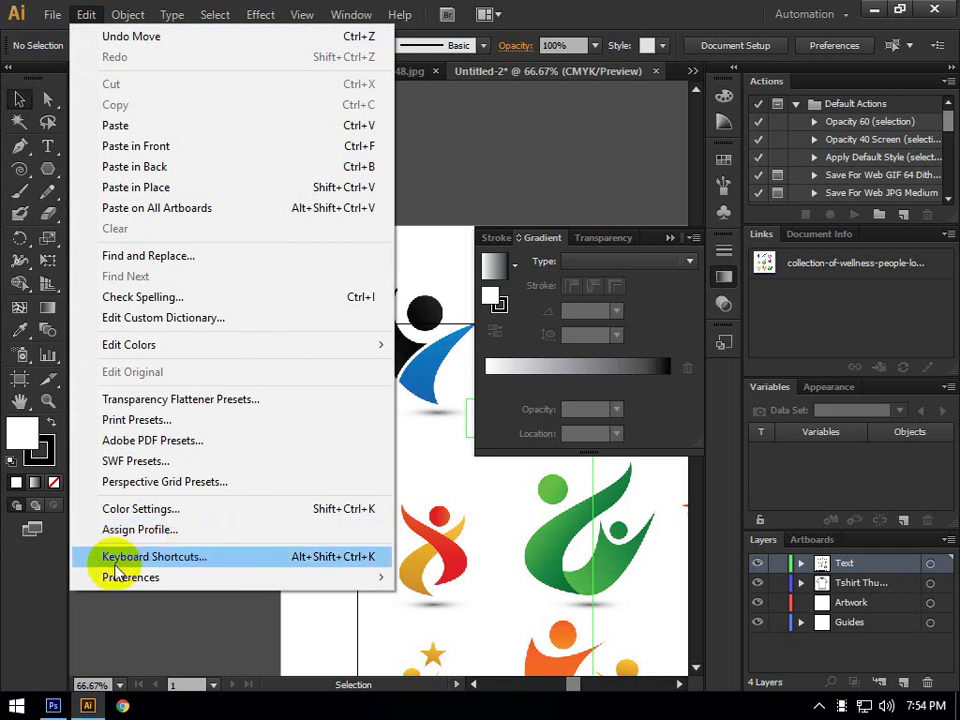
Reopen Keyboard Shortcuts on Illustrator Defaults and scroll through the Tools shortcuts
{"action": "left_click", "coordinate": [360, 568]}
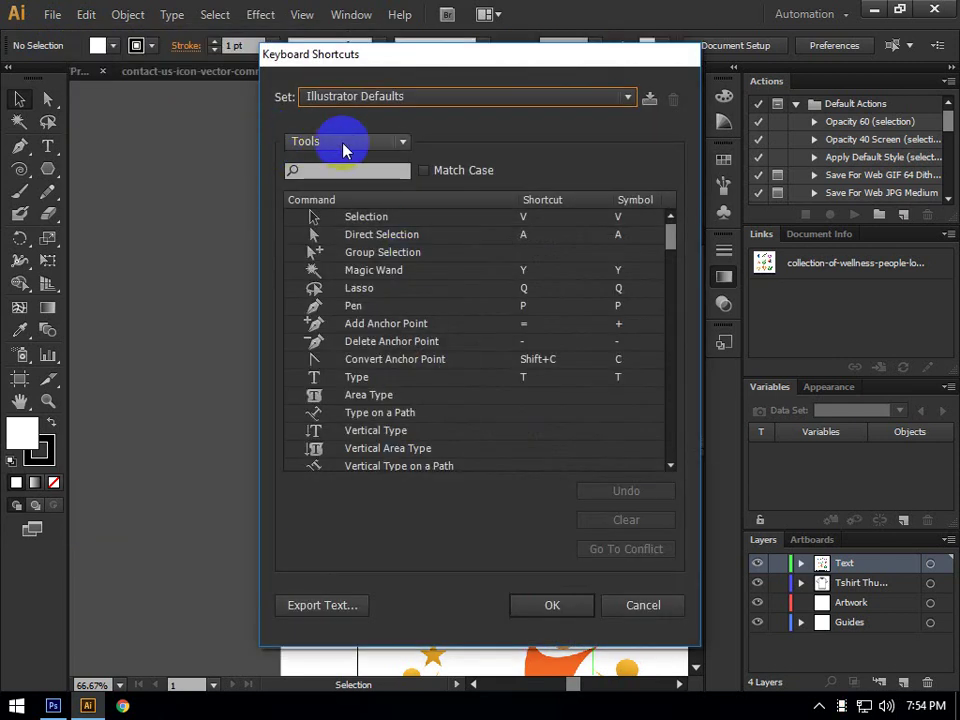
{"action": "left_click", "coordinate": [427, 98]}
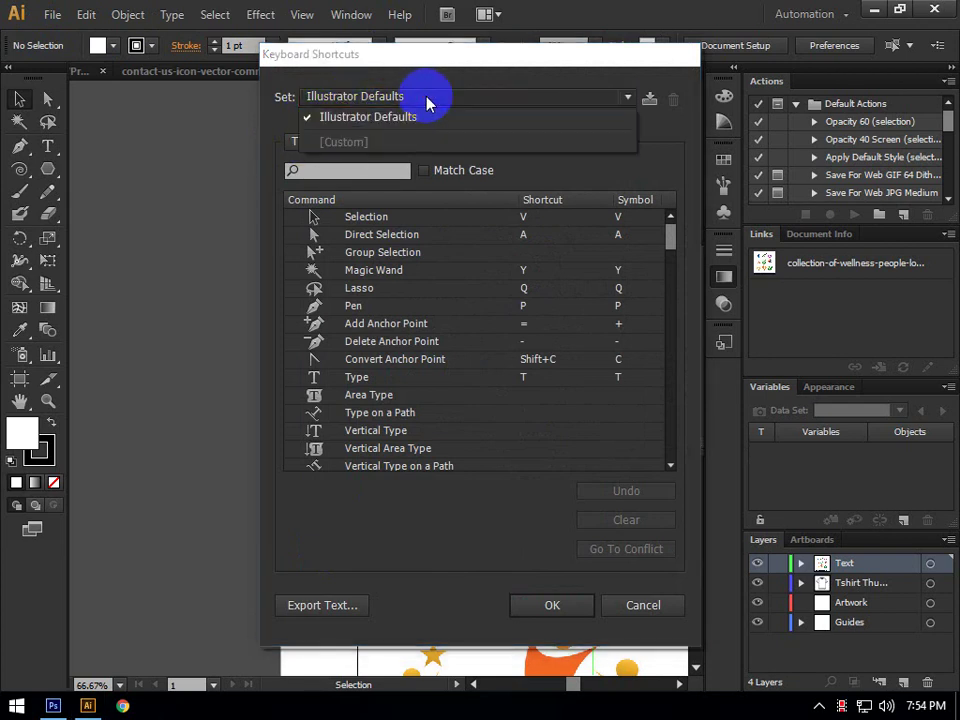
{"action": "left_click", "coordinate": [289, 118]}
{"action": "left_click", "coordinate": [309, 143]}
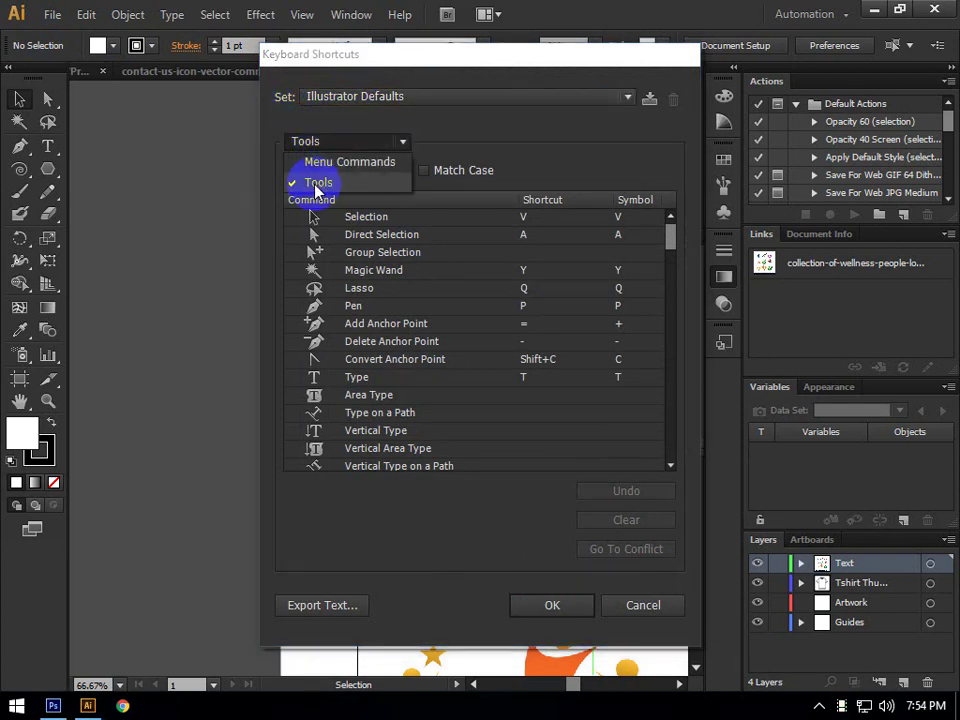
{"action": "left_click", "coordinate": [320, 183]}
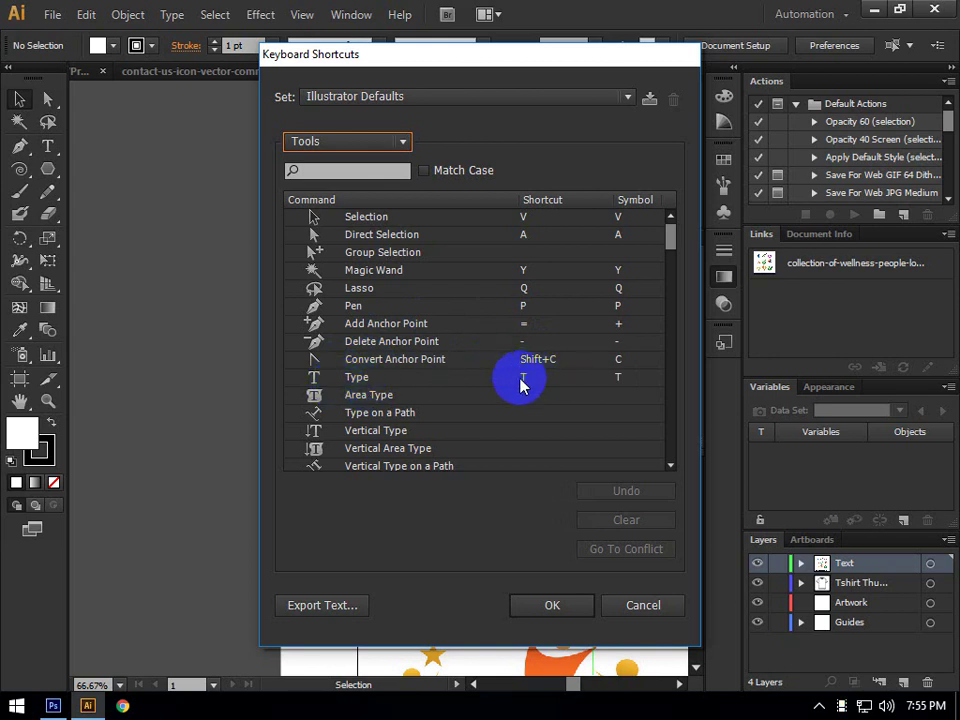
{"action": "scroll", "coordinate": [520, 385], "scroll_direction": "down", "scroll_amount": 15}
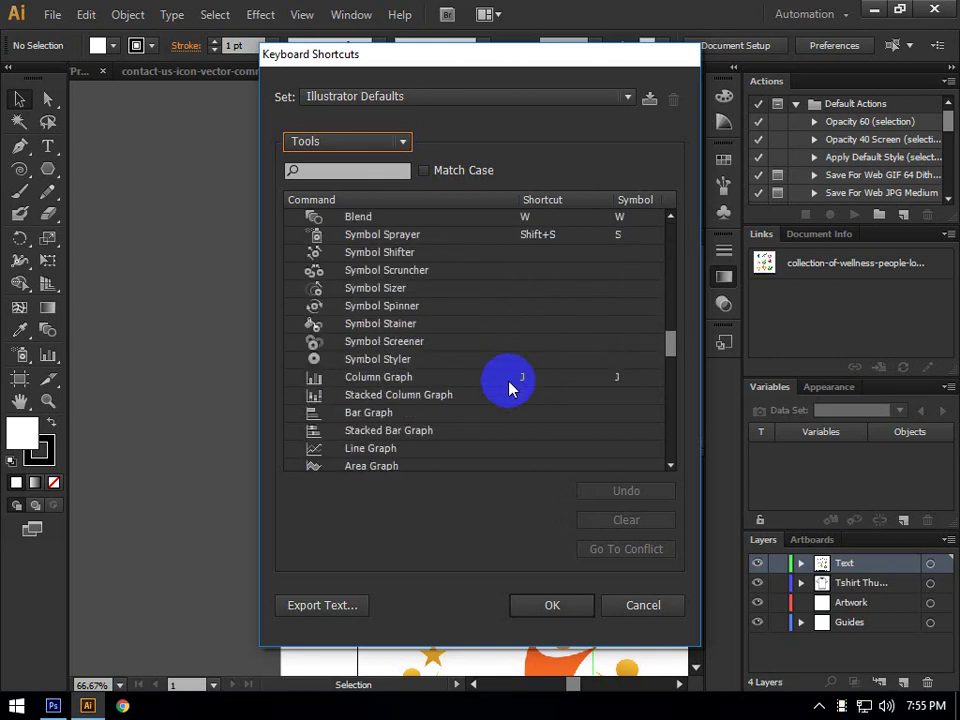
{"action": "scroll", "coordinate": [510, 385], "scroll_direction": "down", "scroll_amount": 20}
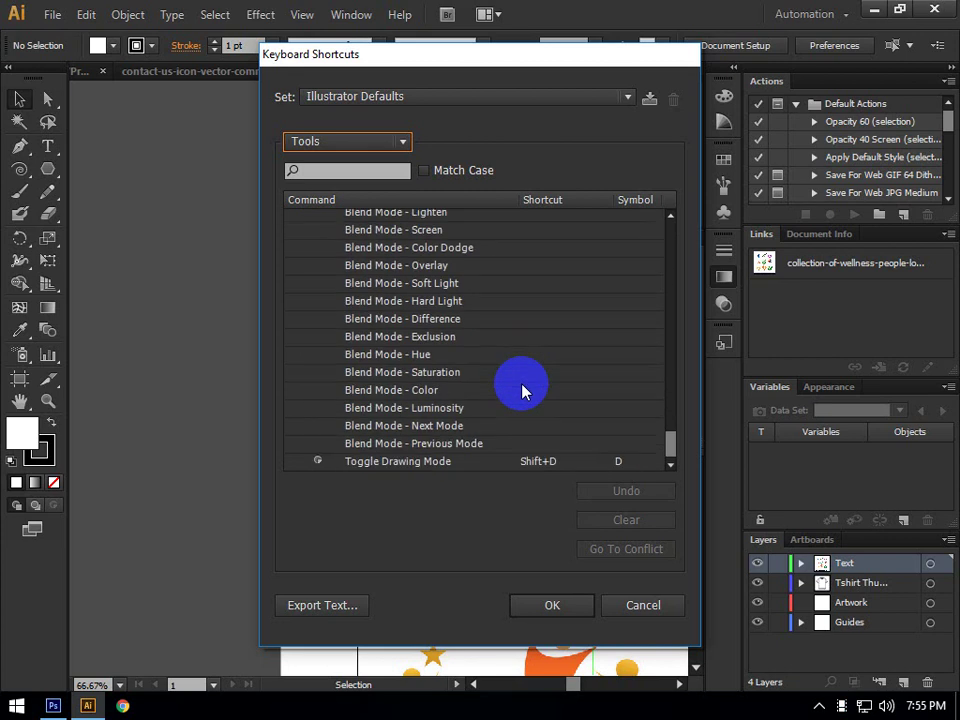
{"action": "scroll", "coordinate": [521, 392], "scroll_direction": "up", "scroll_amount": 5}
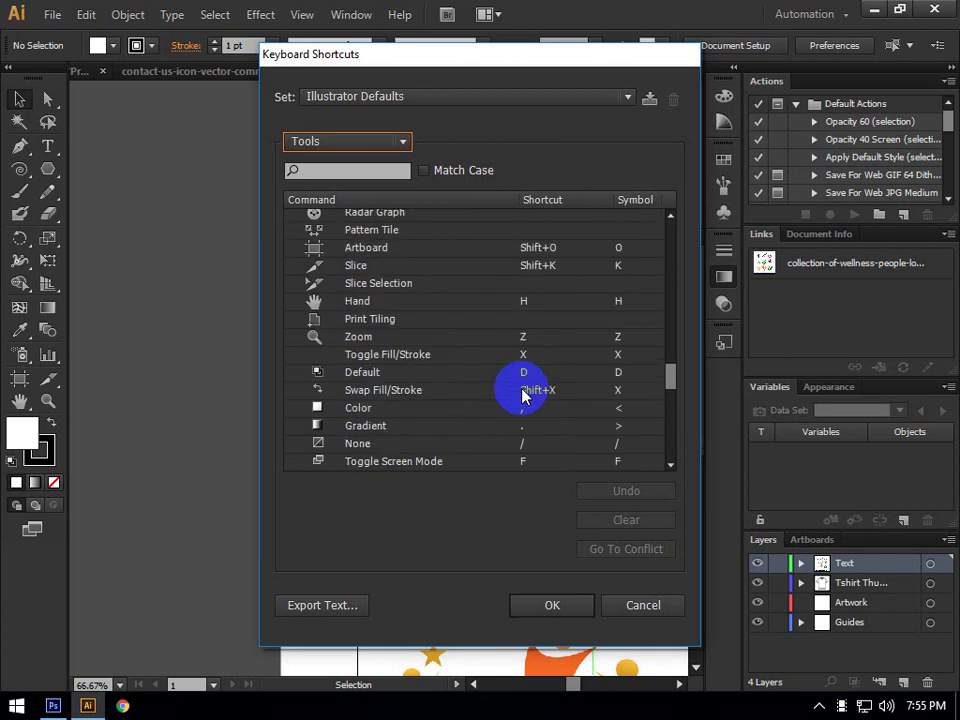
{"action": "scroll", "coordinate": [521, 395], "scroll_direction": "up", "scroll_amount": 3}
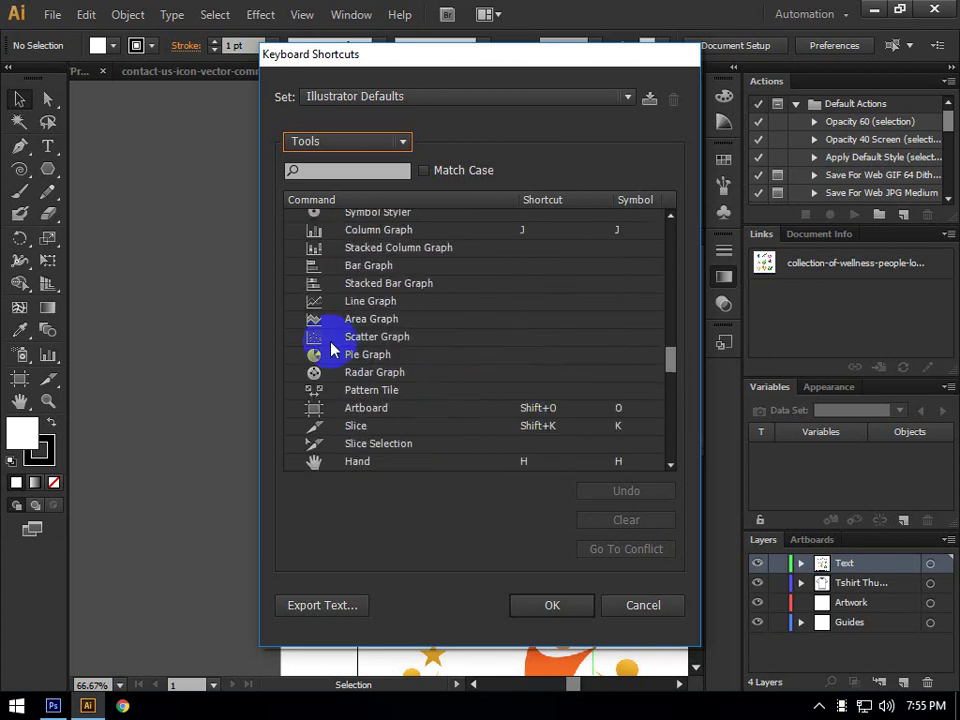
{"action": "scroll", "coordinate": [525, 427], "scroll_direction": "down", "scroll_amount": 1}
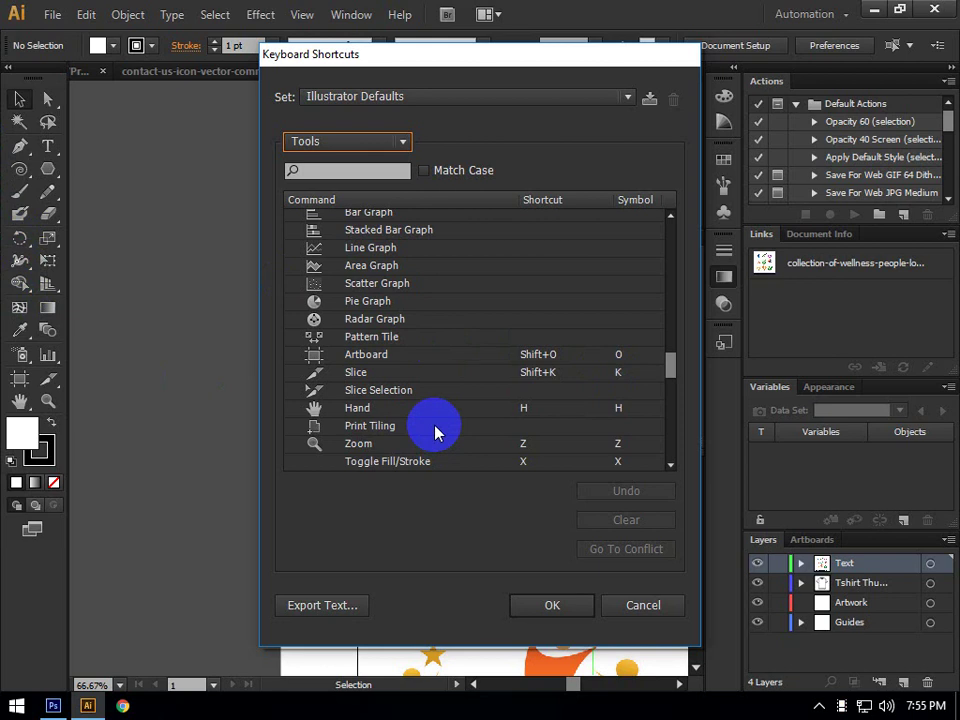
{"action": "left_click", "coordinate": [345, 142]}
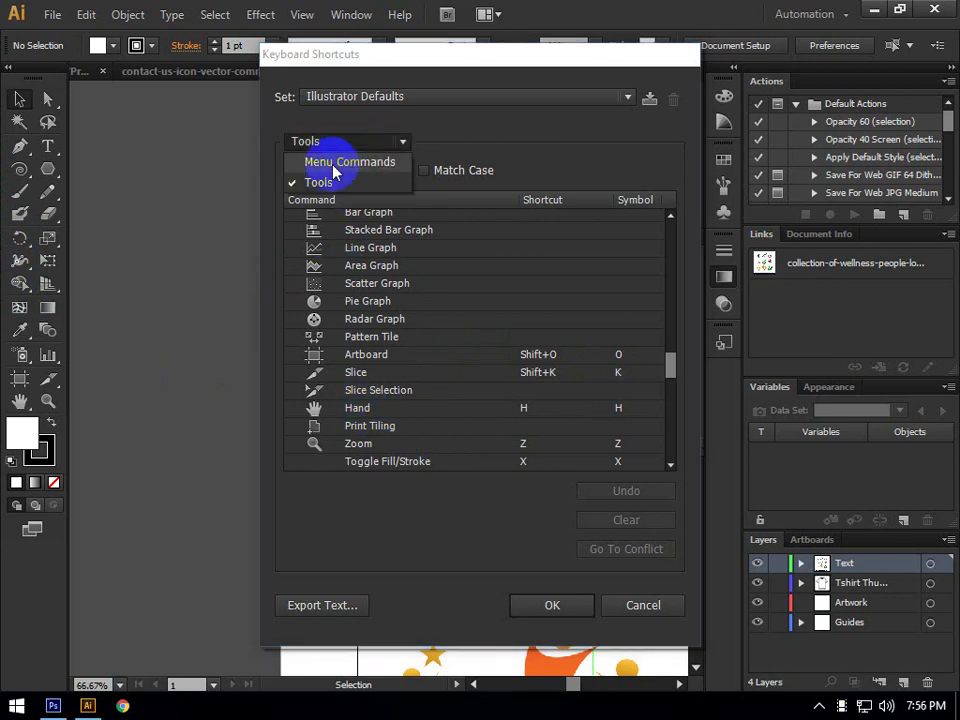
List Menu Commands shortcuts with File (New, Open, Save, Print) expanded, then switch to Photoshop
{"action": "left_click", "coordinate": [335, 164]}
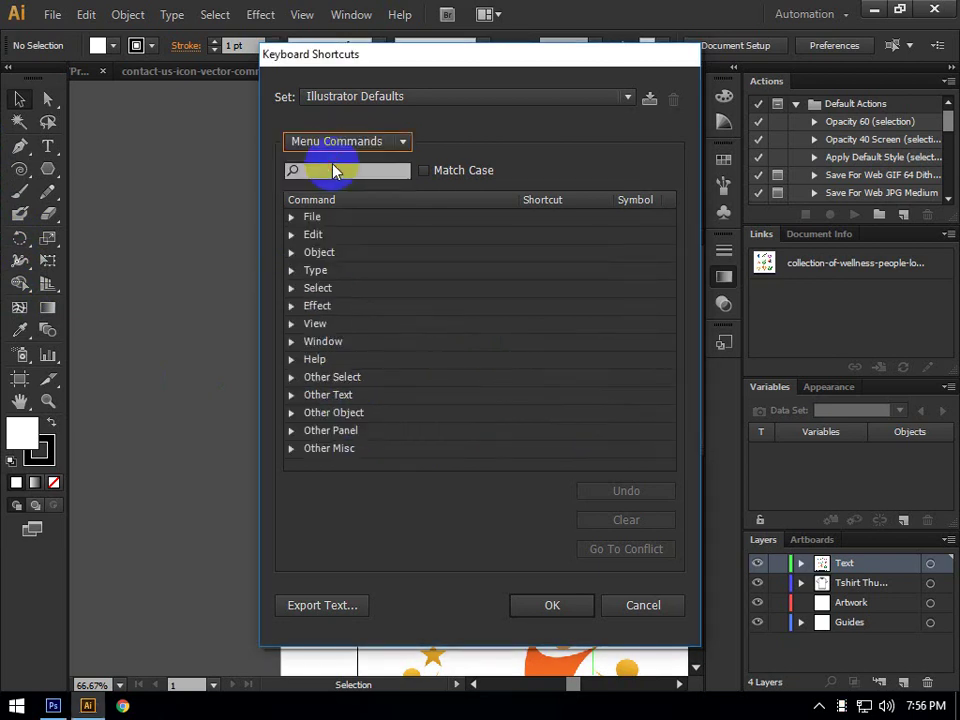
{"action": "left_click", "coordinate": [291, 217]}
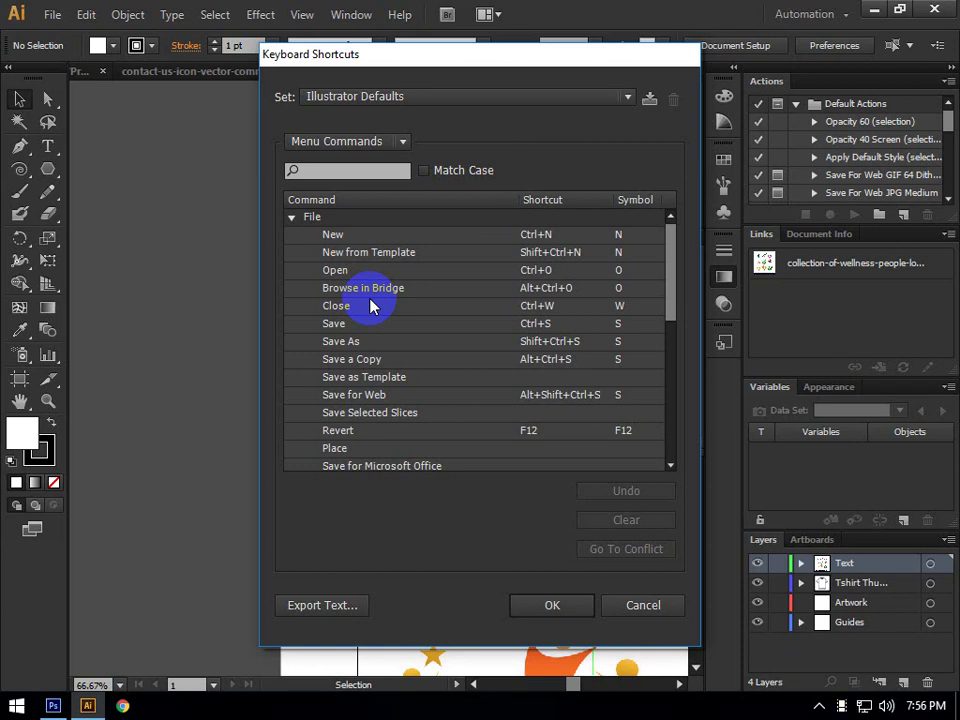
{"action": "scroll", "coordinate": [375, 305], "scroll_direction": "down", "scroll_amount": 7}
{"action": "scroll", "coordinate": [373, 304], "scroll_direction": "up", "scroll_amount": 4}
{"action": "scroll", "coordinate": [340, 320], "scroll_direction": "down", "scroll_amount": 2}
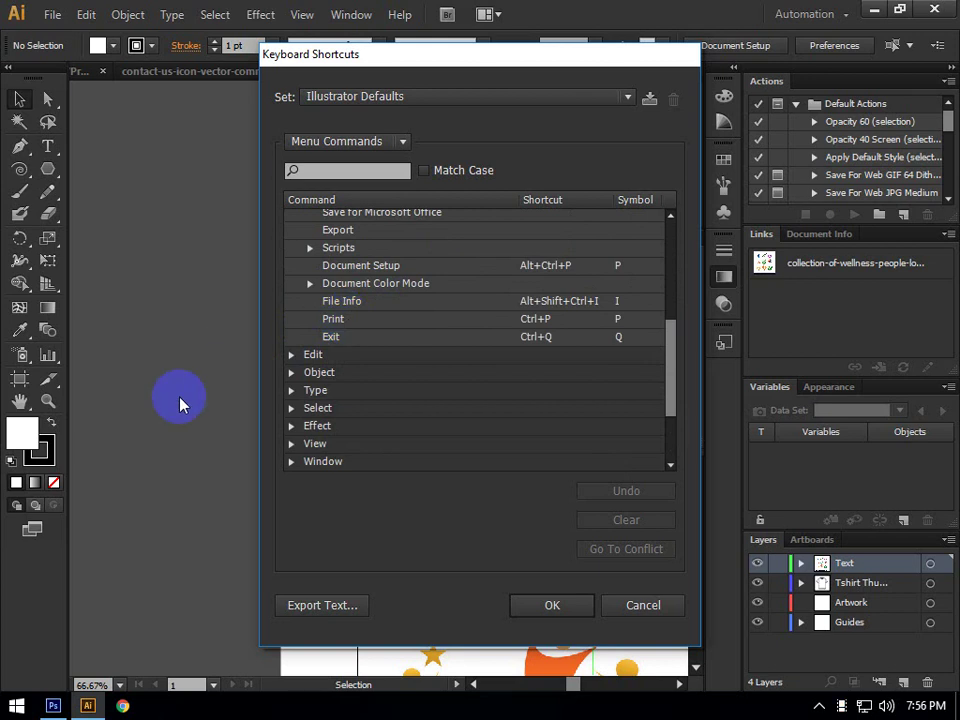
{"action": "left_click", "coordinate": [53, 706]}
{"action": "left_click", "coordinate": [86, 12]}
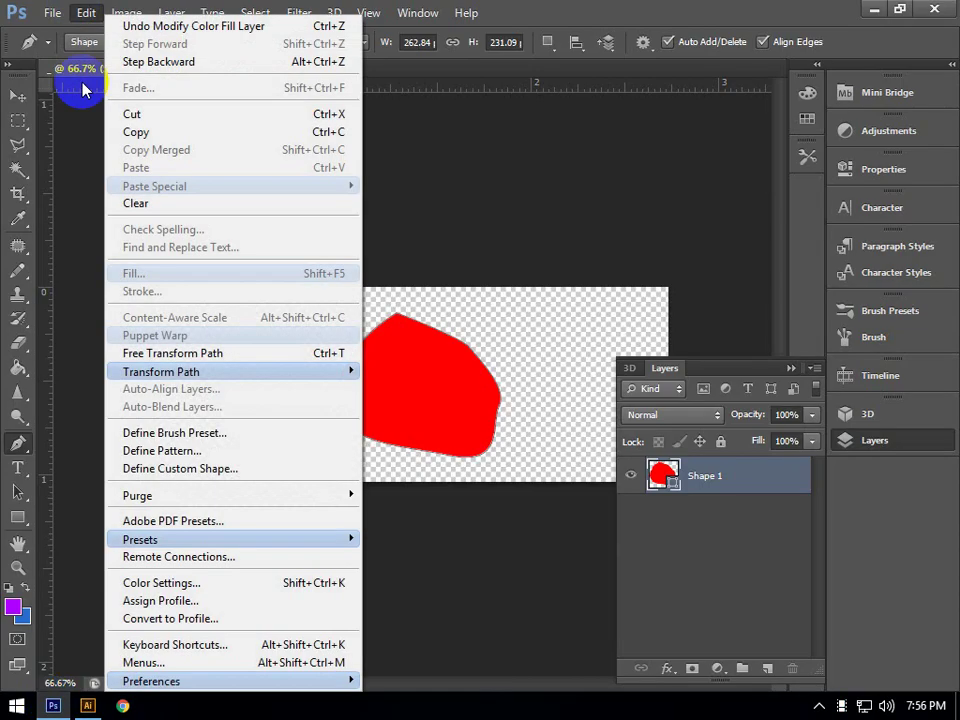
{"action": "left_click", "coordinate": [292, 655]}
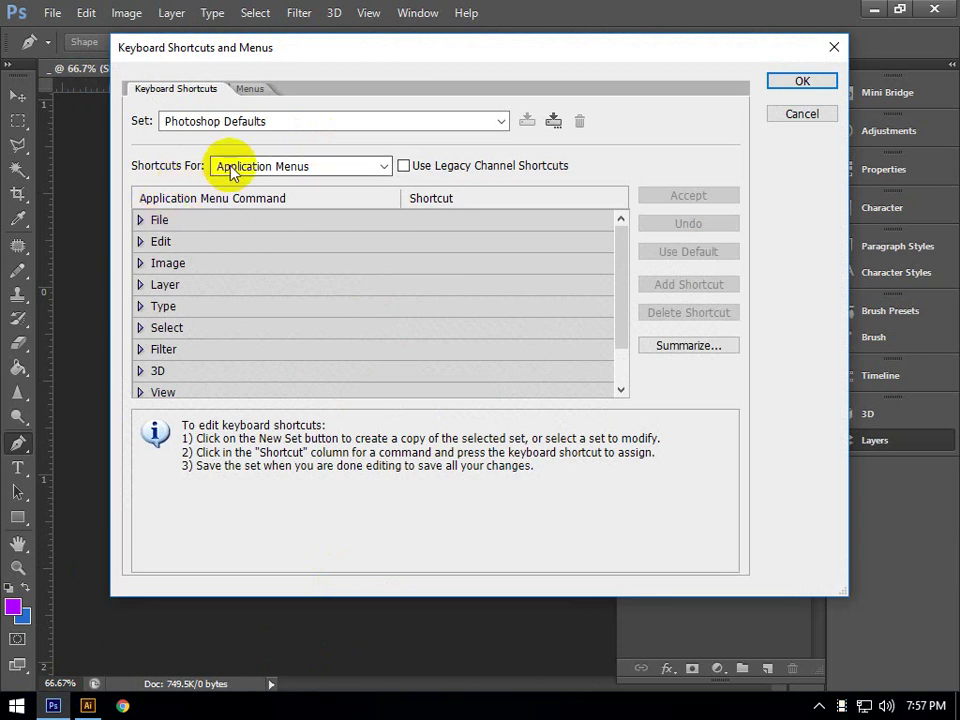
{"action": "left_click", "coordinate": [301, 170]}
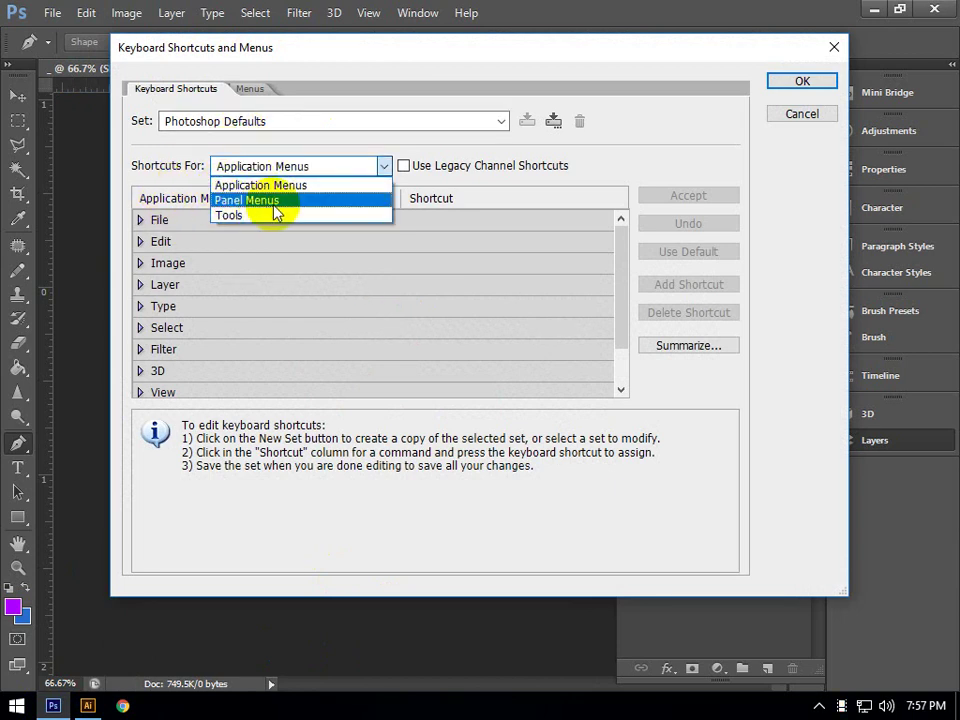
{"action": "left_click", "coordinate": [240, 217]}
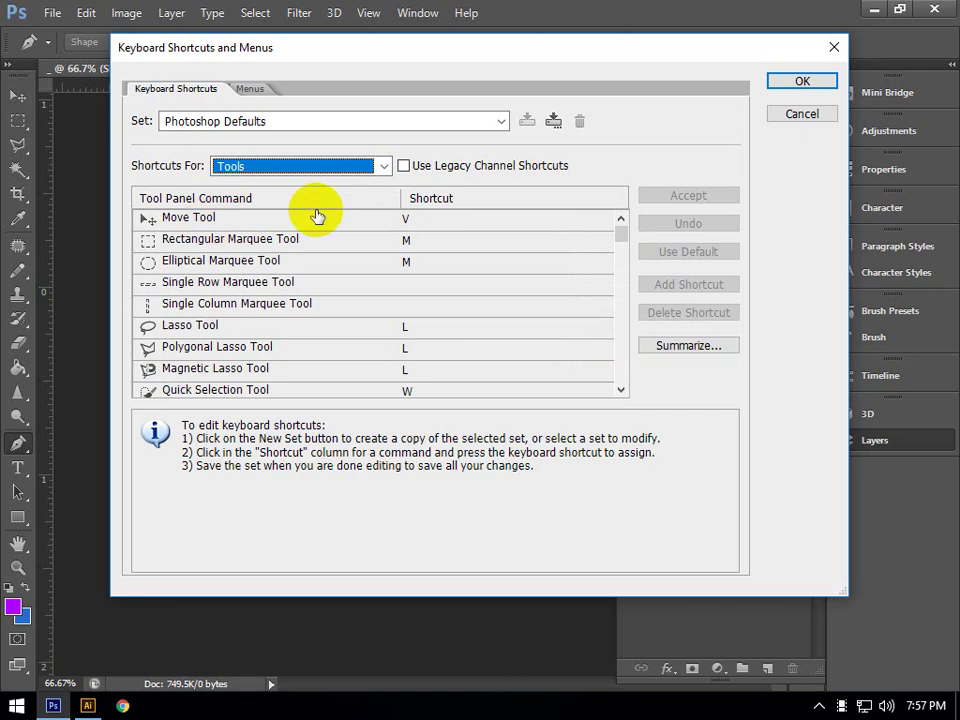
{"action": "left_click", "coordinate": [311, 178]}
{"action": "left_click", "coordinate": [287, 200]}
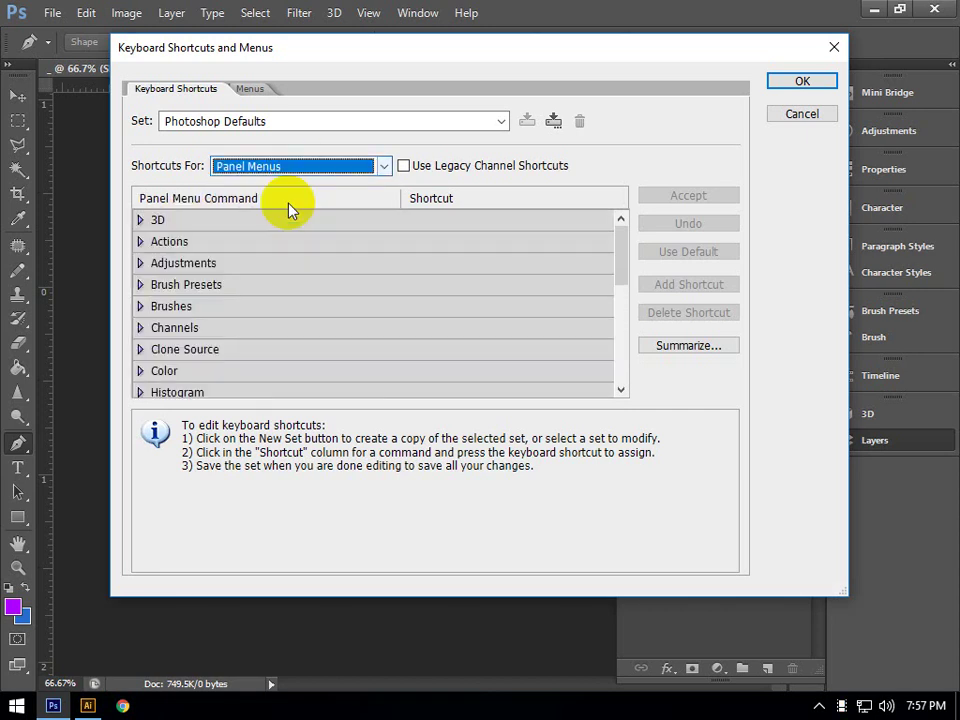
{"action": "left_click", "coordinate": [284, 168]}
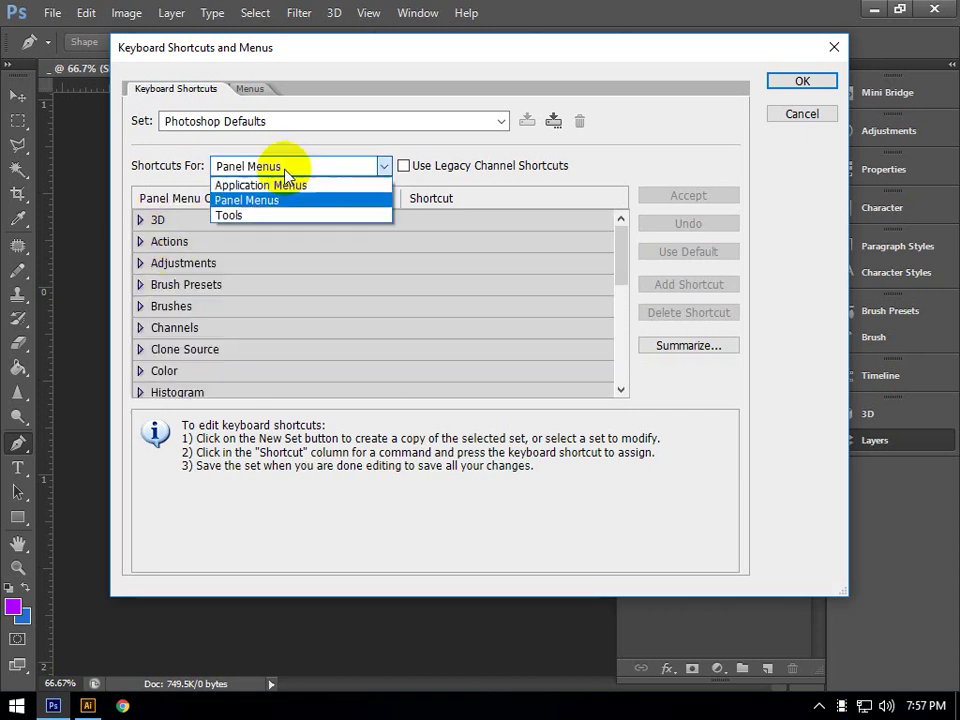
{"action": "left_click", "coordinate": [277, 185]}
{"action": "scroll", "coordinate": [197, 306], "scroll_direction": "down", "scroll_amount": 1}
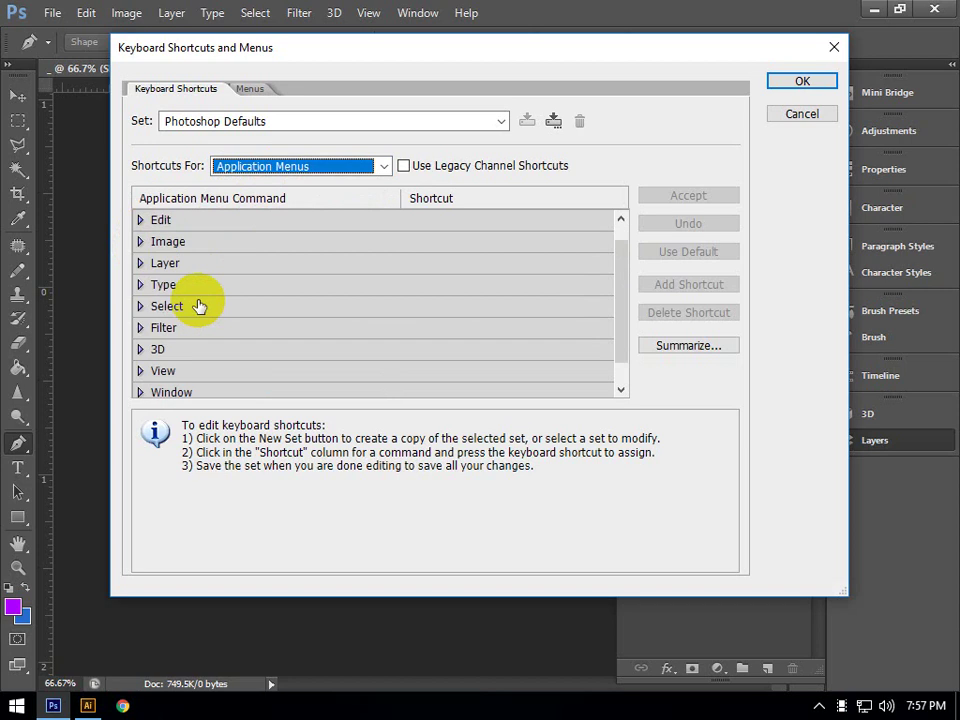
{"action": "scroll", "coordinate": [200, 305], "scroll_direction": "up", "scroll_amount": 1}
{"action": "left_click", "coordinate": [140, 221]}
{"action": "scroll", "coordinate": [266, 326], "scroll_direction": "down", "scroll_amount": 3}
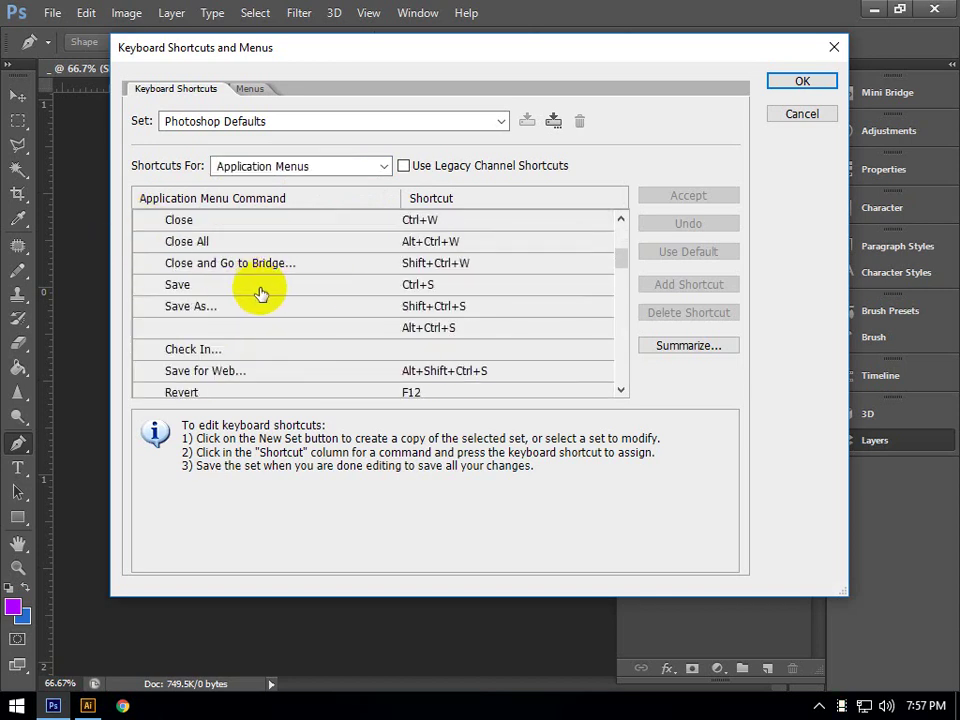
Close Photoshop's shortcut settings unchanged and bring Illustrator's Keyboard Shortcuts dialog back to front
{"action": "left_click", "coordinate": [802, 116]}
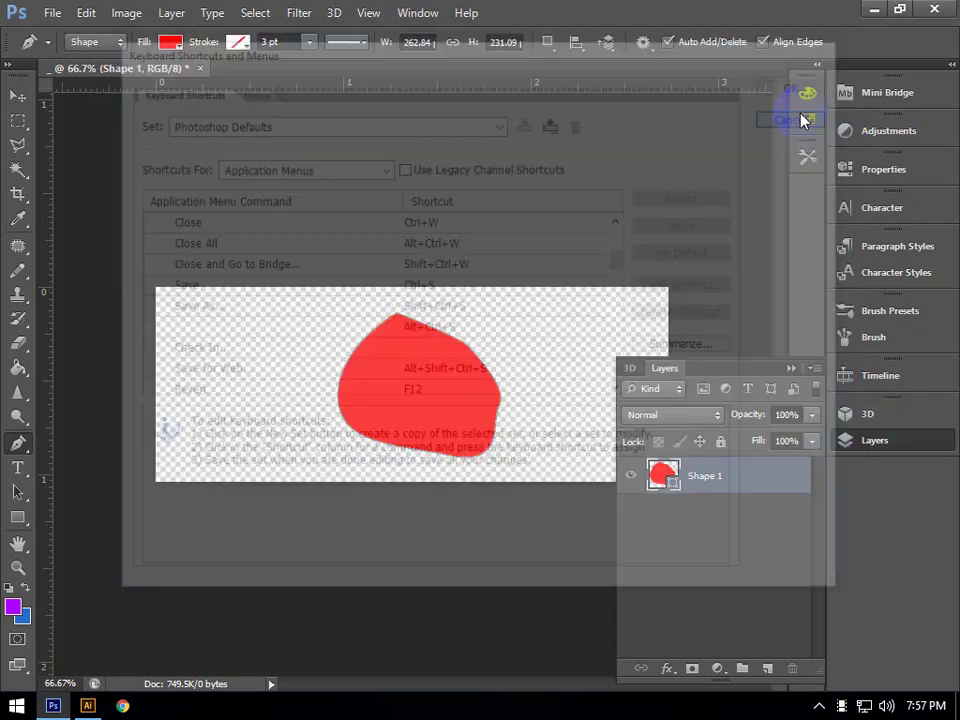
{"action": "left_click", "coordinate": [87, 706]}
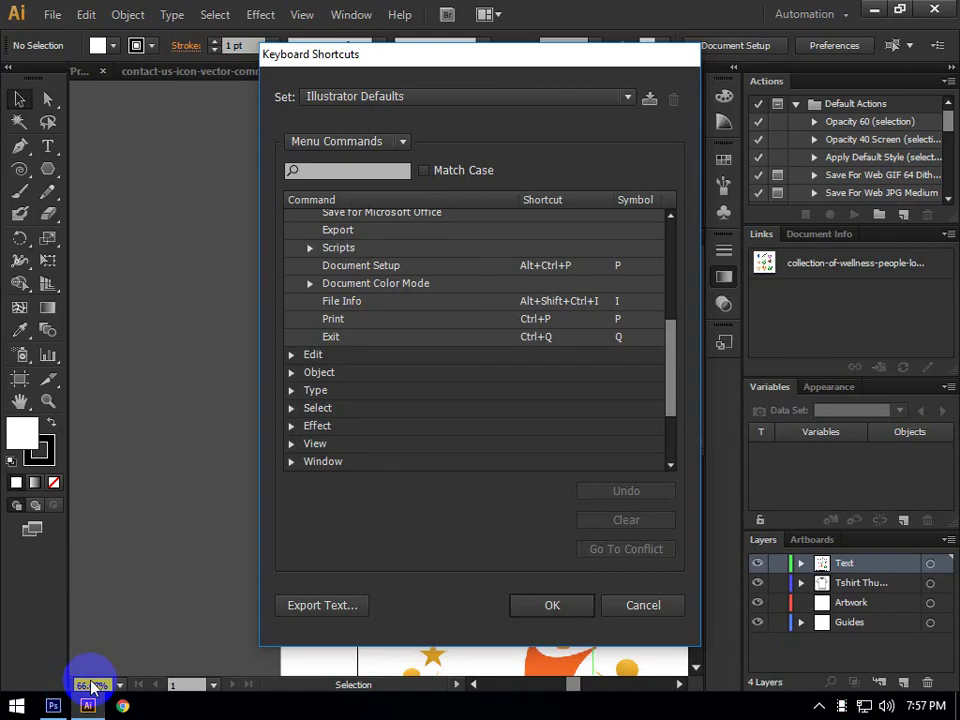
{"action": "left_click", "coordinate": [88, 688]}
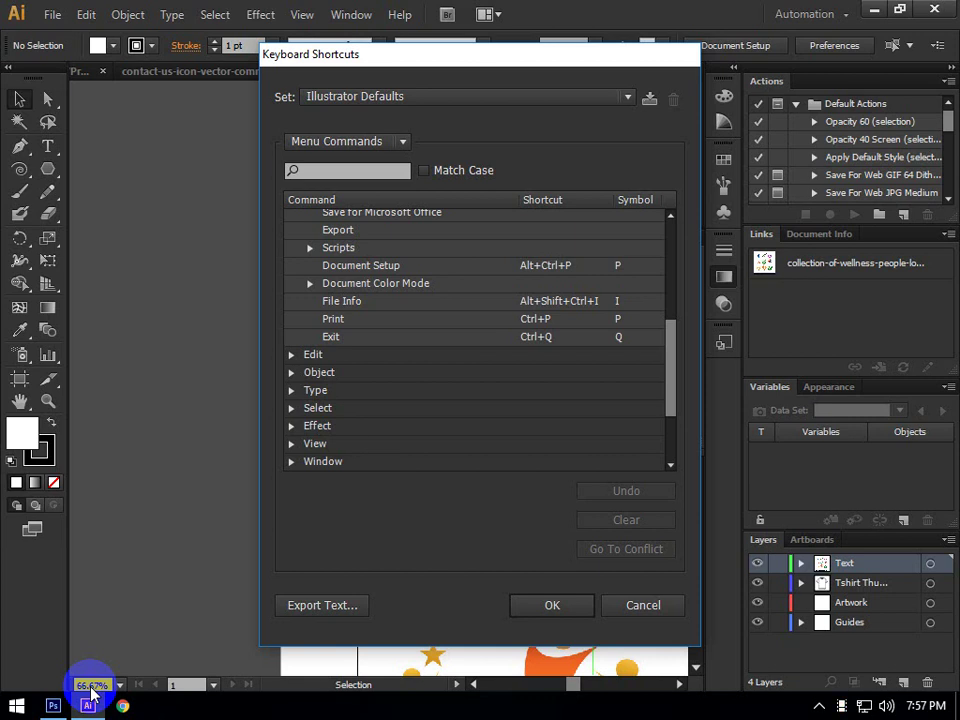
Switch the shortcut category to Tools, cancelling an accidental text export
{"action": "scroll", "coordinate": [321, 364], "scroll_direction": "up", "scroll_amount": 5}
{"action": "left_click", "coordinate": [347, 148]}
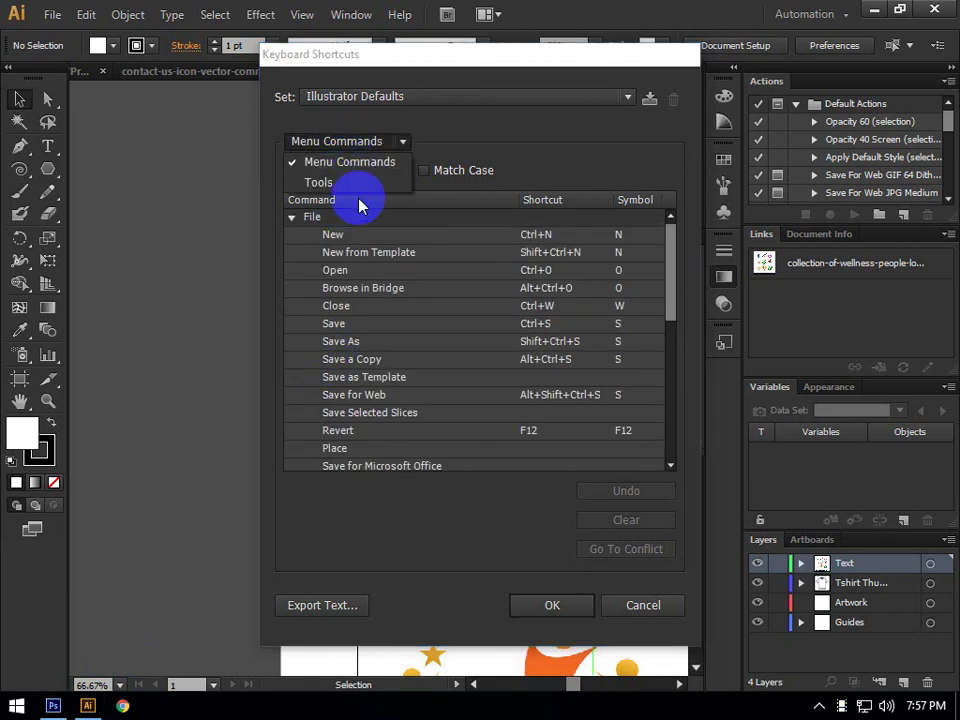
{"action": "left_click", "coordinate": [340, 185]}
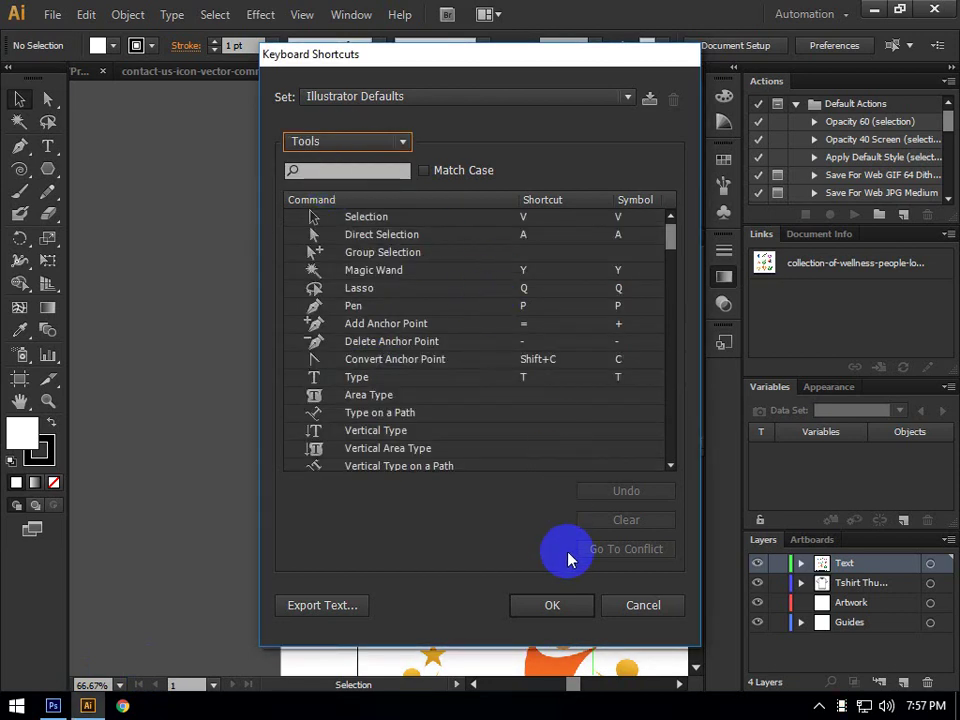
{"action": "left_click", "coordinate": [340, 605]}
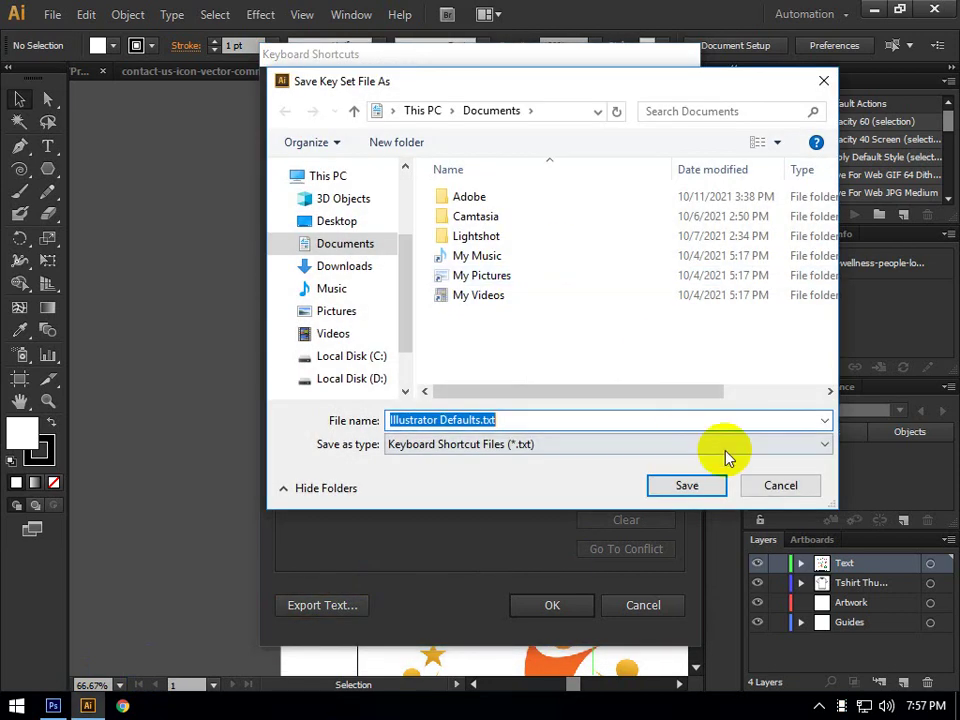
{"action": "left_click", "coordinate": [788, 492]}
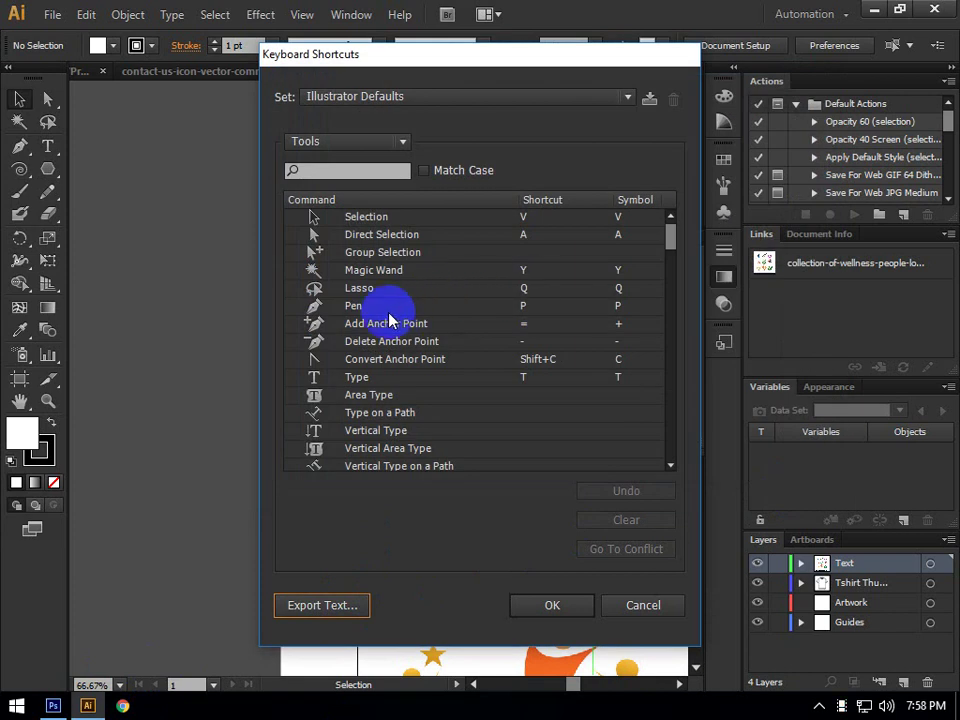
Set the Pen tool's shortcut to H and save it as a new keyset named ddddd
{"action": "left_click", "coordinate": [523, 306]}
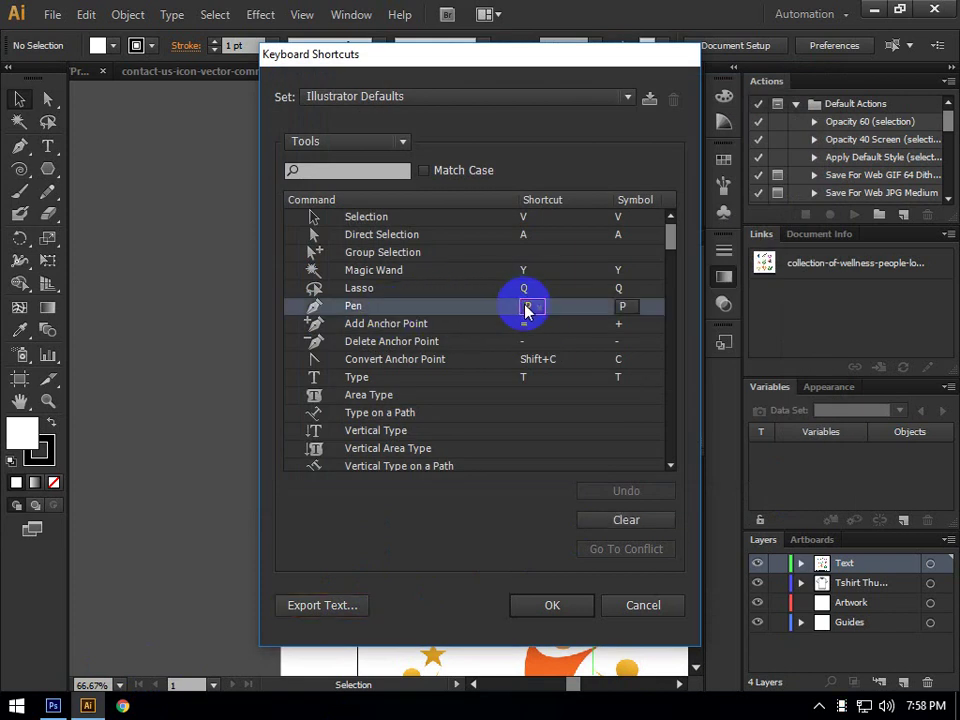
{"action": "left_click", "coordinate": [621, 309]}
{"action": "type", "text": "H"}
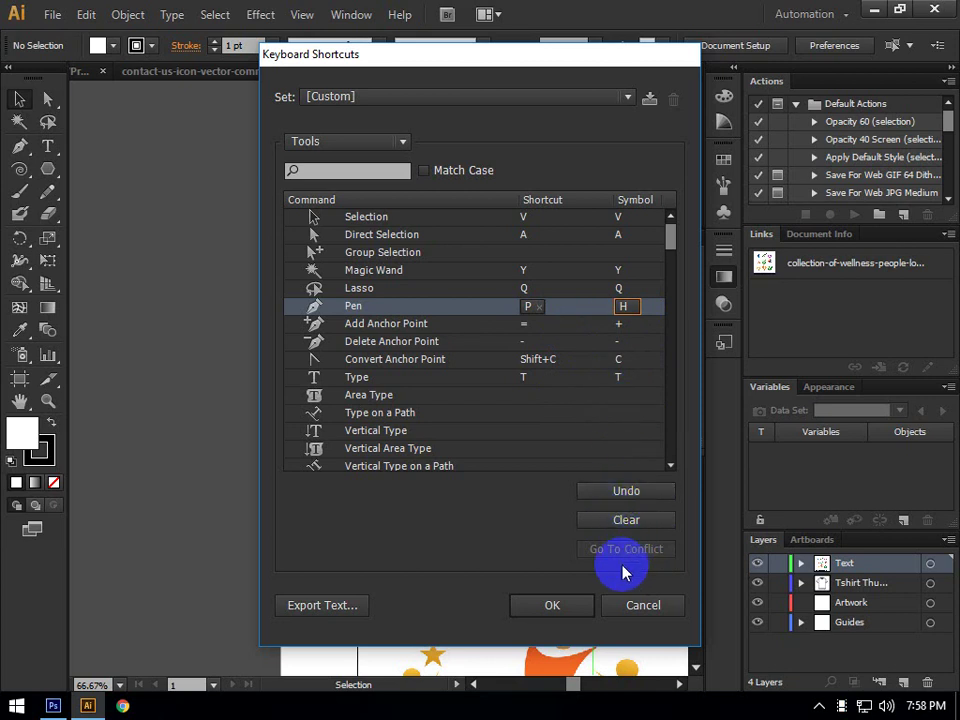
{"action": "left_click", "coordinate": [552, 606]}
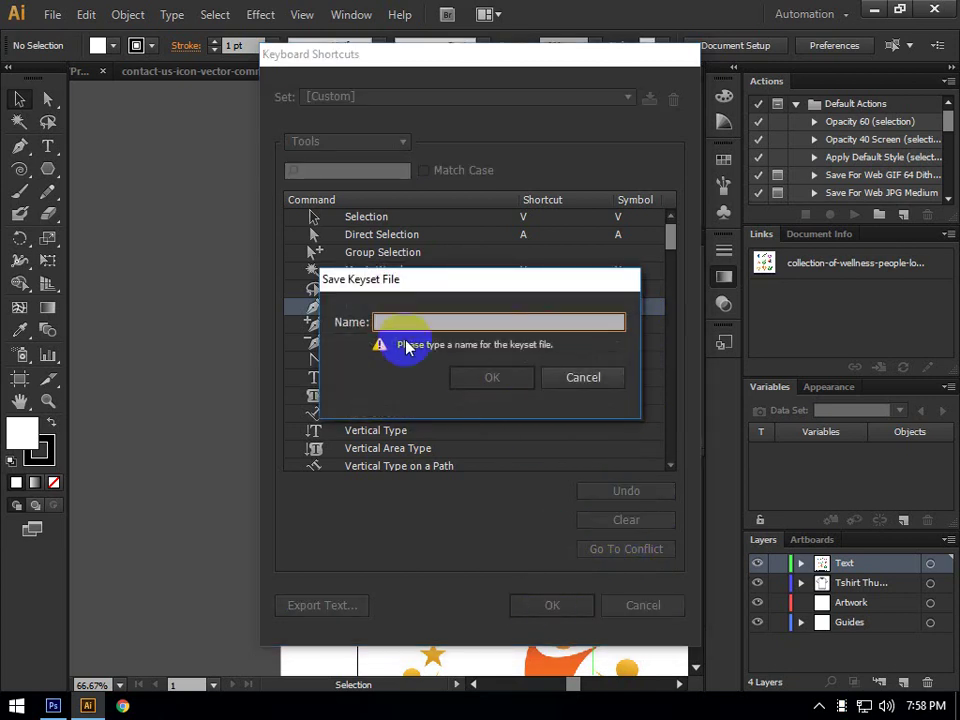
{"action": "left_click", "coordinate": [416, 320]}
{"action": "type", "text": "ddddd"}
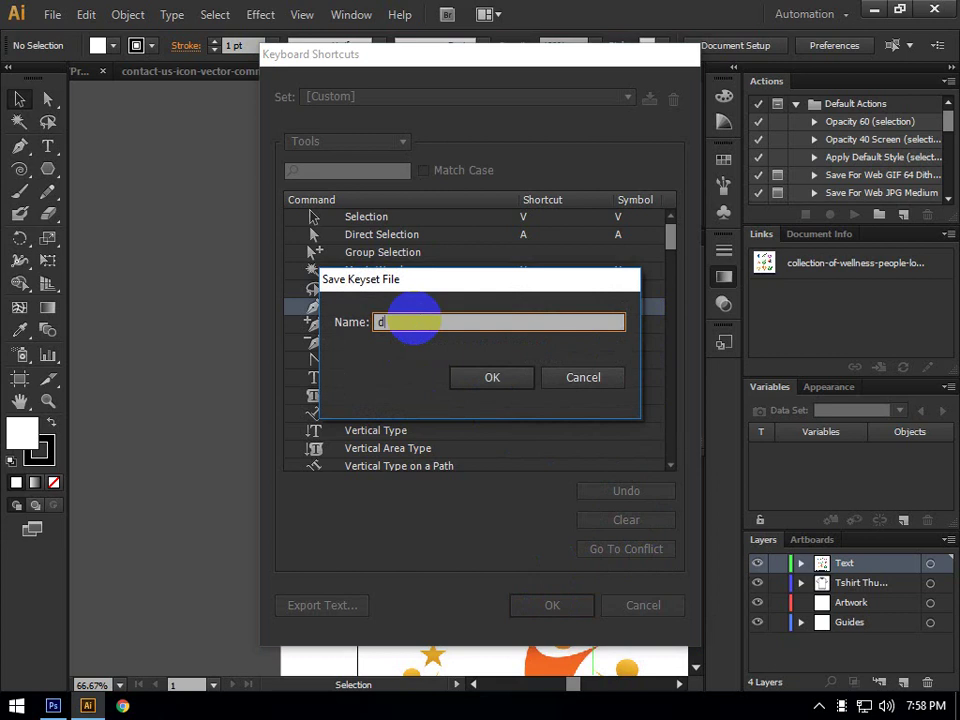
{"action": "left_click", "coordinate": [491, 377]}
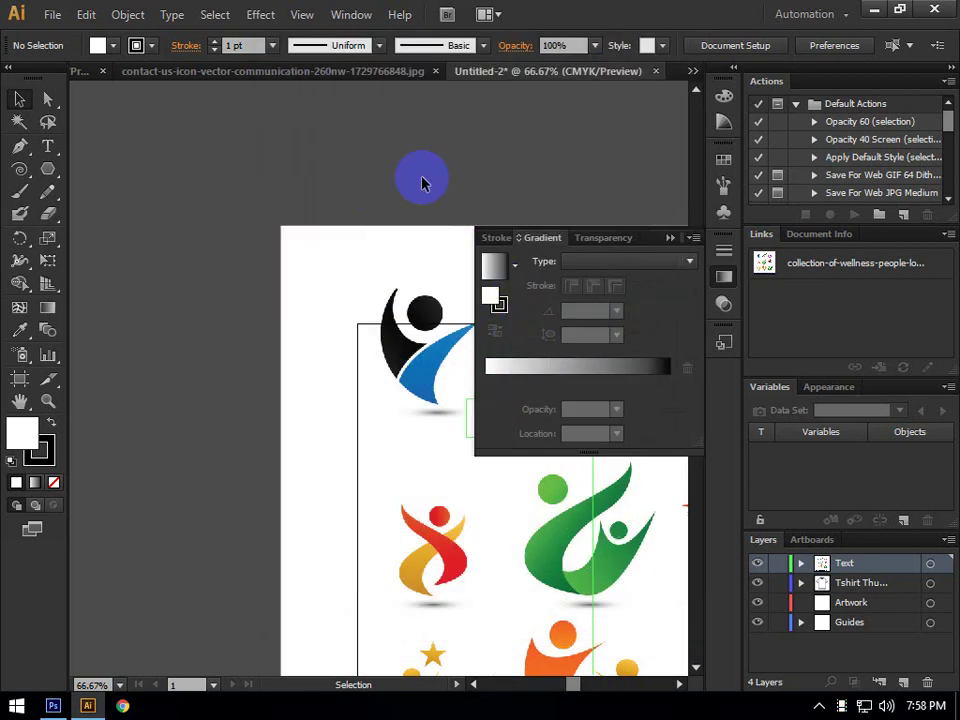
Pan the artboard, confirm the Pen flyout shows H, try the Hand tool, then open Edit
{"action": "left_click_drag", "start_coordinate": [422, 180], "coordinate": [257, 199]}
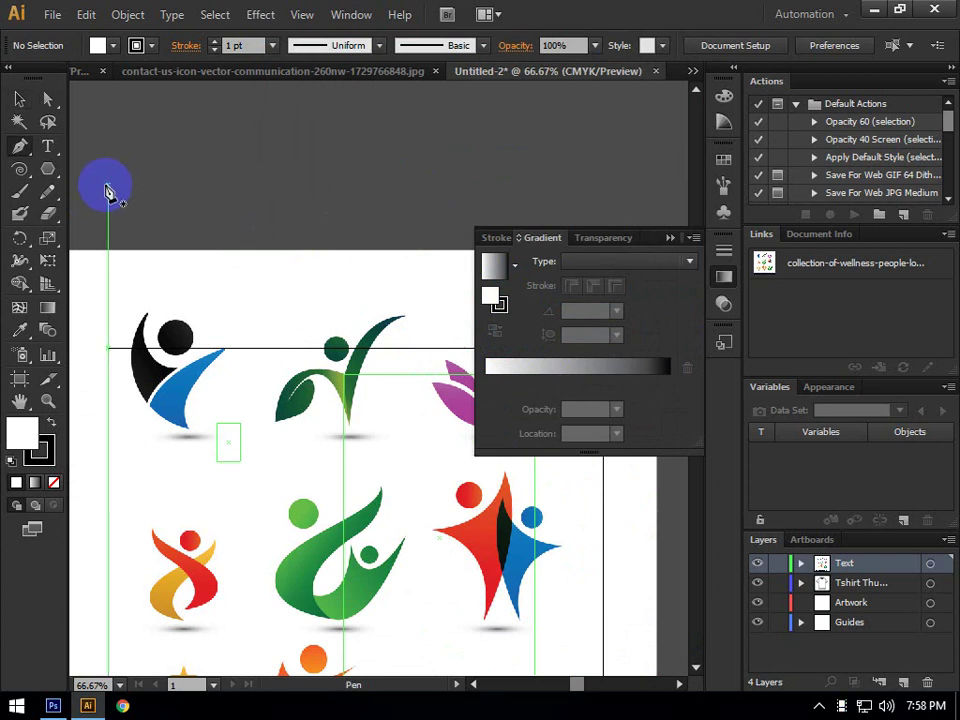
{"action": "left_click", "coordinate": [22, 150]}
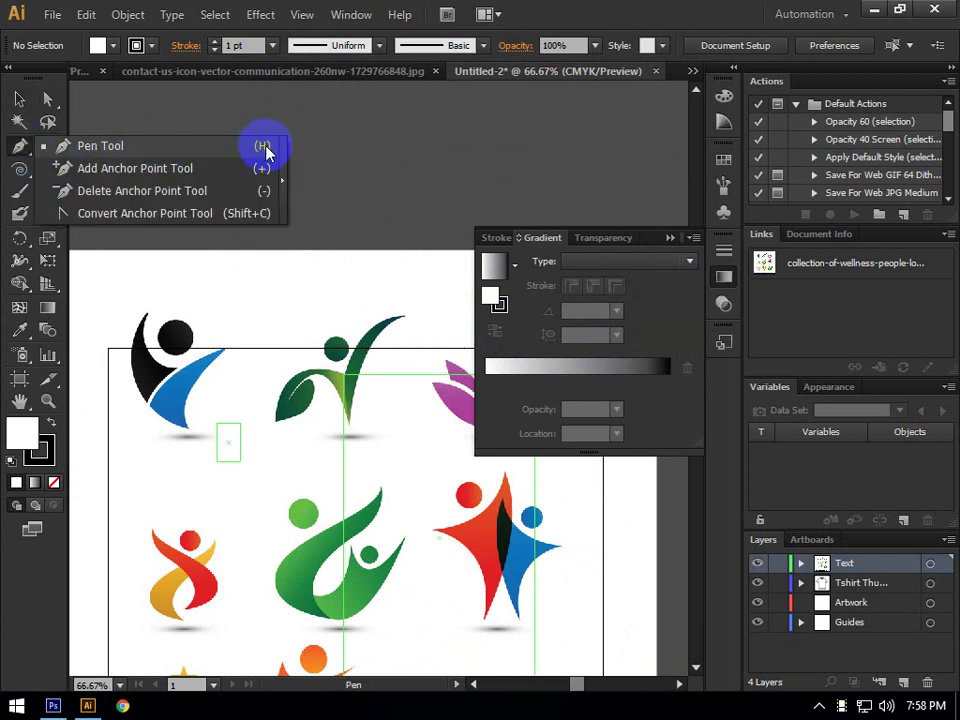
{"action": "left_click", "coordinate": [19, 99]}
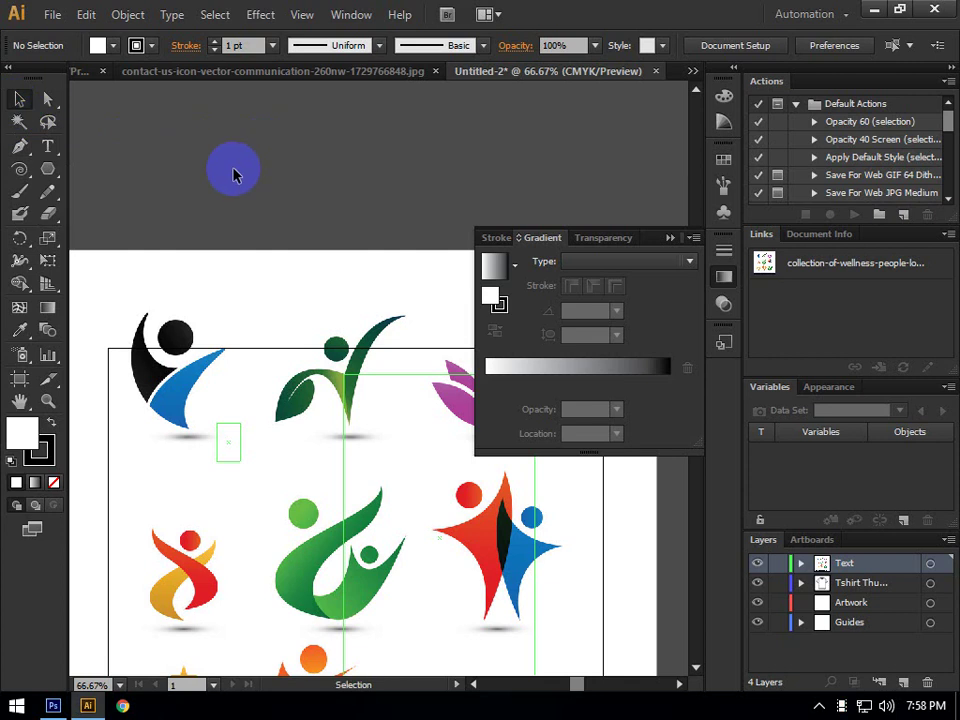
{"action": "left_click", "coordinate": [20, 401]}
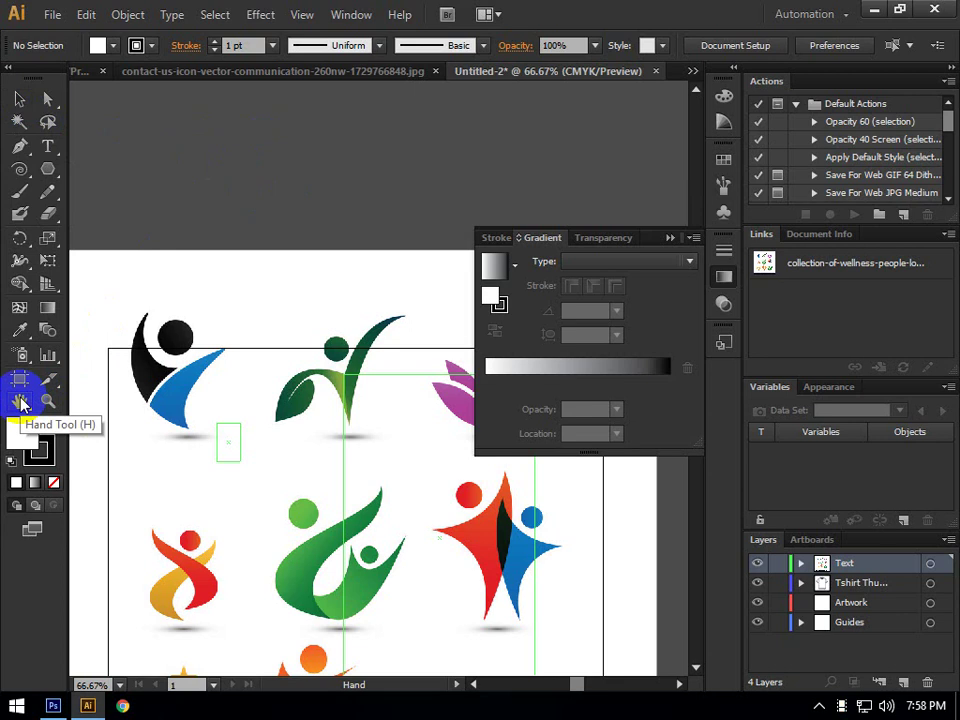
{"action": "left_click", "coordinate": [17, 103]}
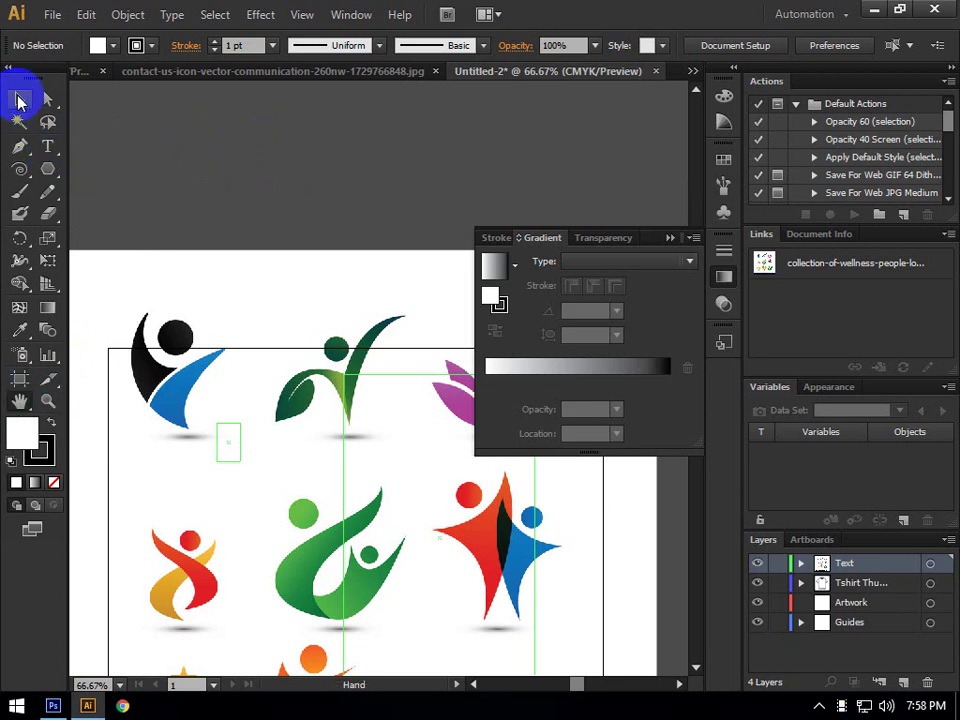
{"action": "left_click", "coordinate": [52, 14]}
Open Edit > Keyboard Shortcuts and assign K to the Pen tool
{"action": "mouse_move", "coordinate": [86, 14]}
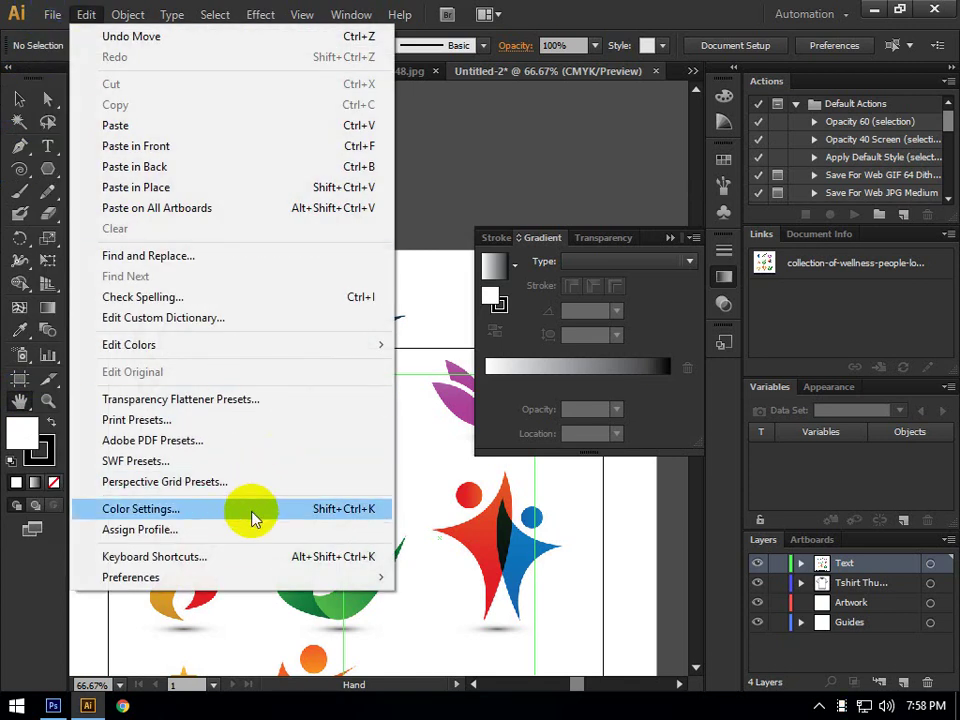
{"action": "left_click", "coordinate": [257, 556]}
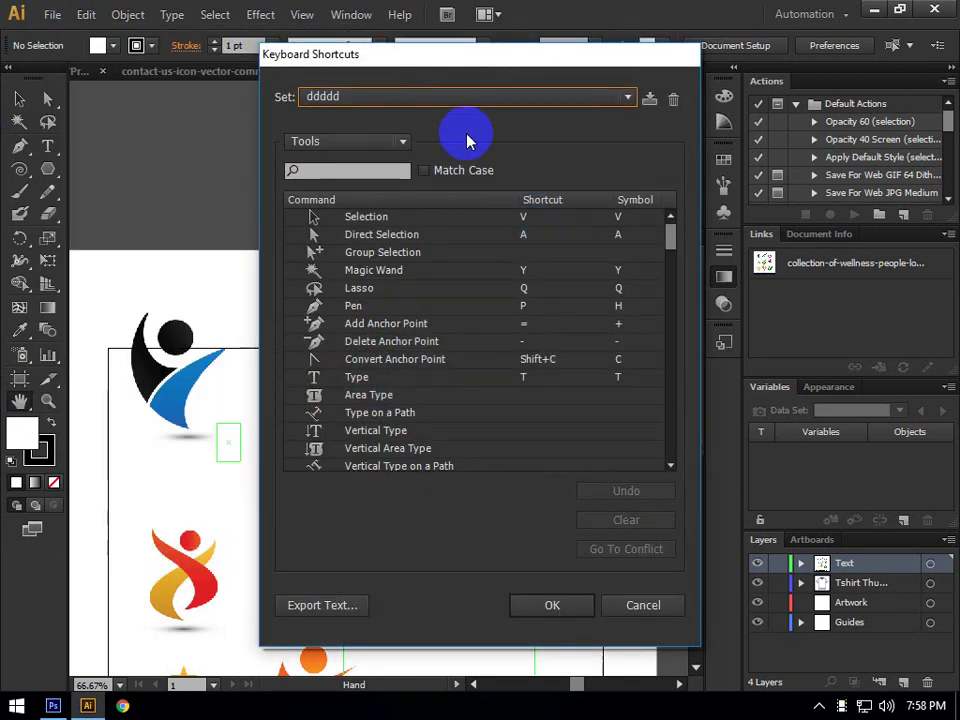
{"action": "left_click", "coordinate": [529, 309]}
{"action": "key", "text": "k"}
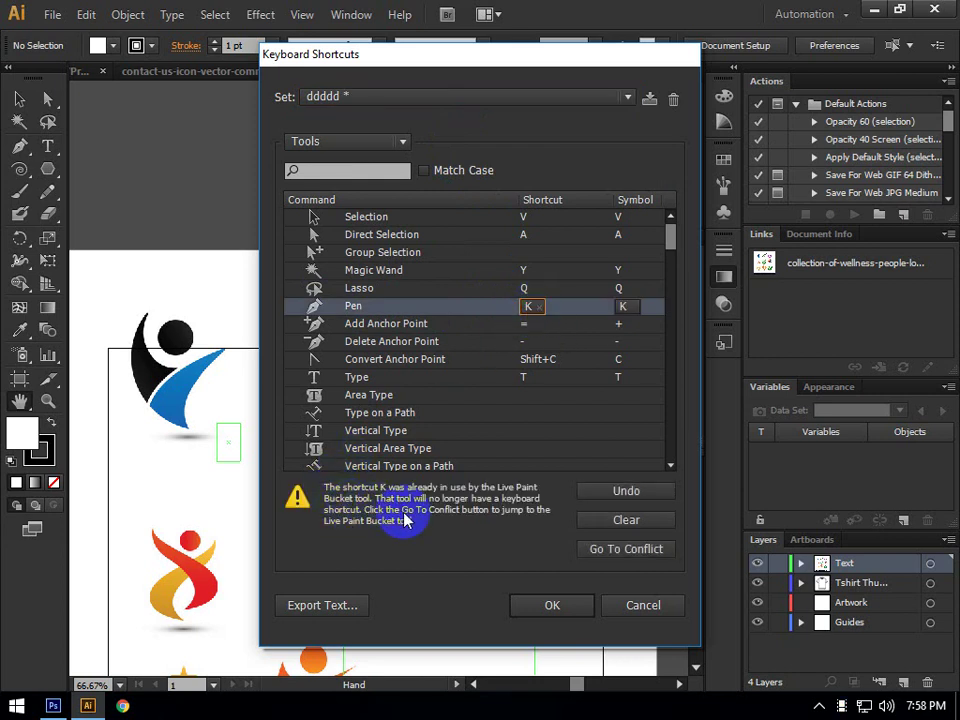
Change the Pen shortcut to 9 to avoid the conflict and overwrite the ddddd keyset
{"action": "scroll", "coordinate": [493, 303], "scroll_direction": "down", "scroll_amount": 2}
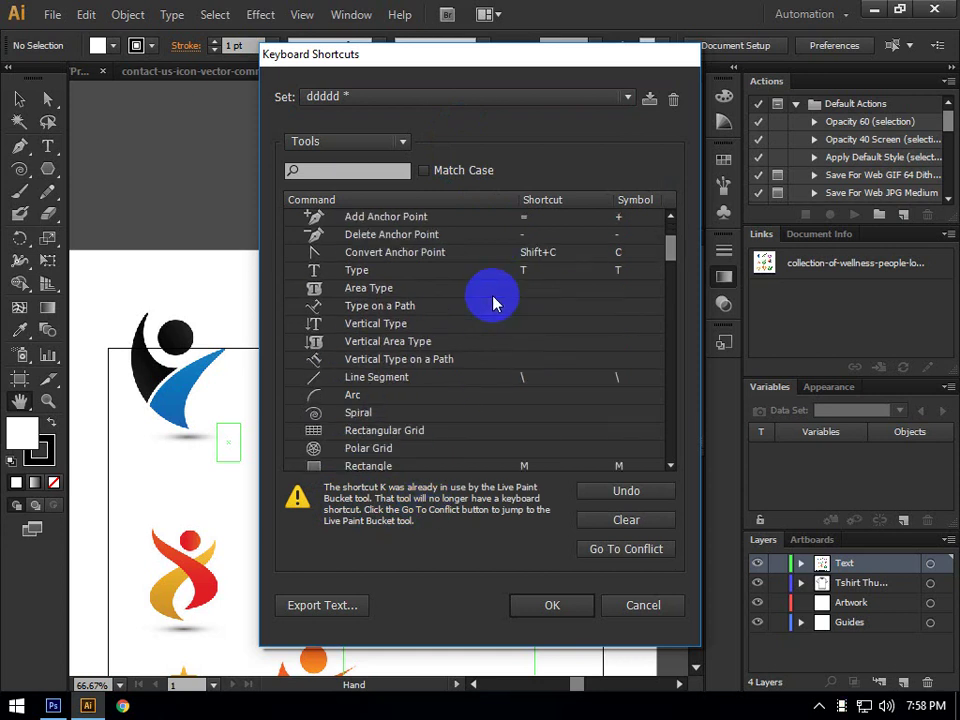
{"action": "scroll", "coordinate": [493, 303], "scroll_direction": "down", "scroll_amount": 3}
{"action": "scroll", "coordinate": [493, 303], "scroll_direction": "up", "scroll_amount": 5}
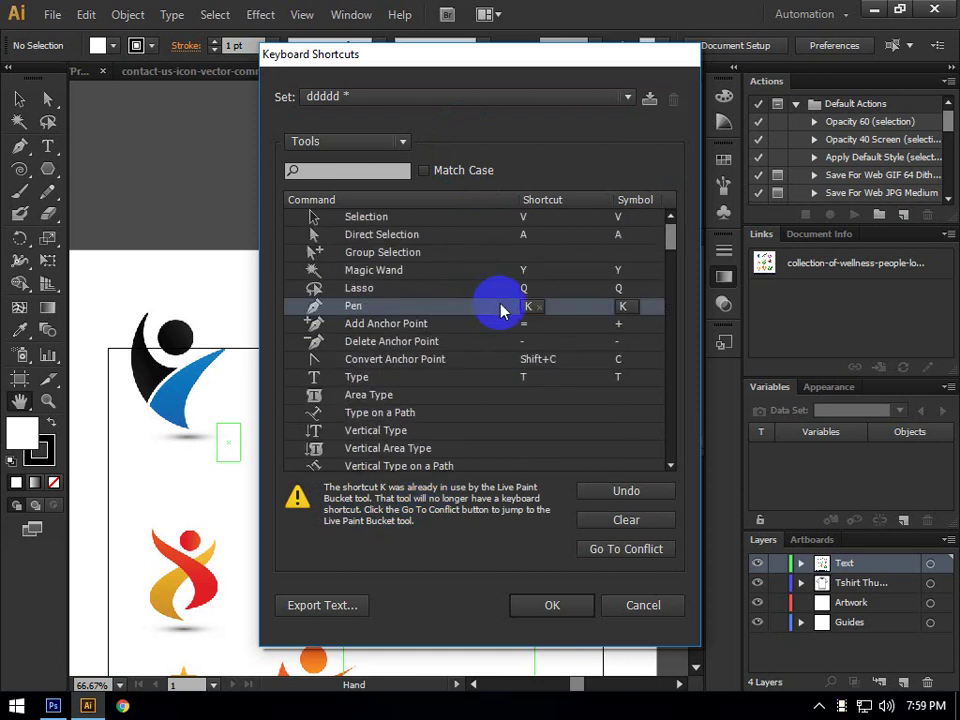
{"action": "left_click", "coordinate": [528, 309]}
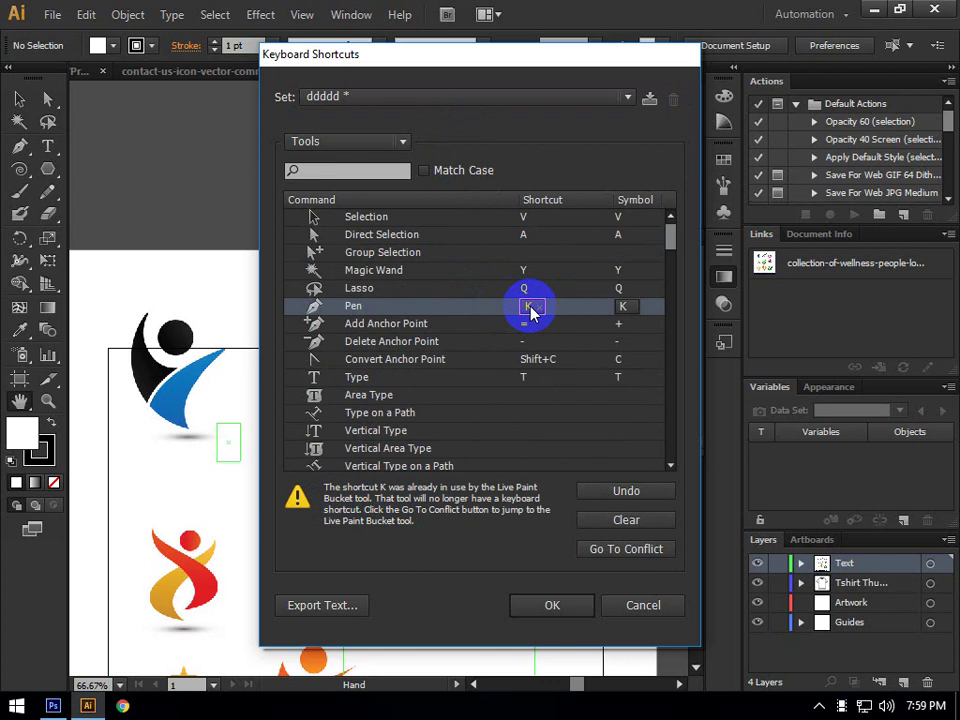
{"action": "left_click", "coordinate": [621, 310]}
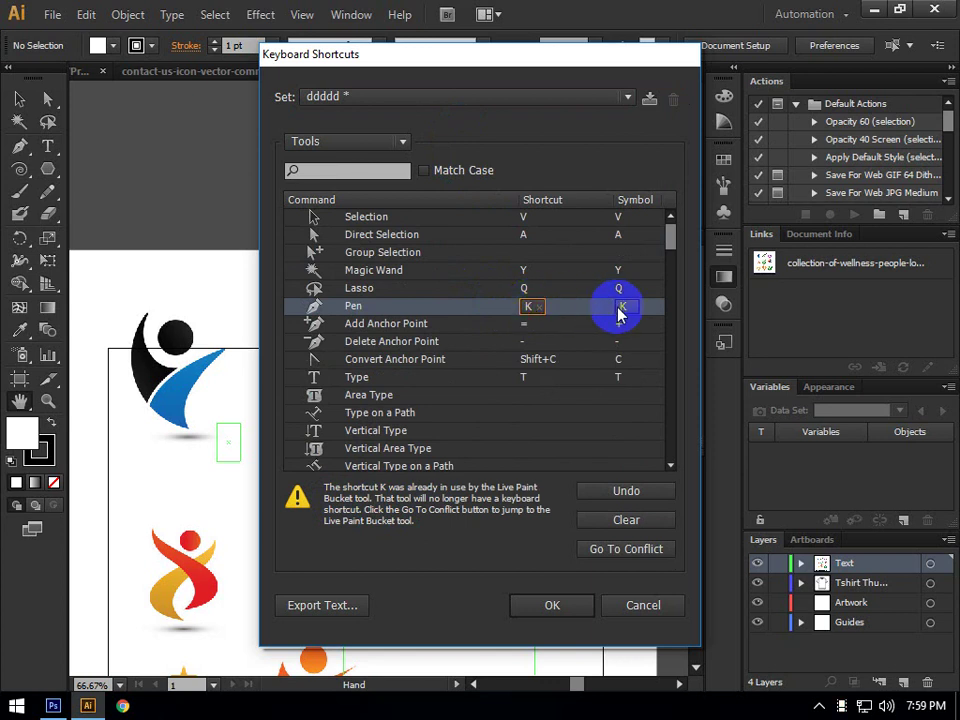
{"action": "type", "text": "9"}
{"action": "left_click", "coordinate": [528, 311]}
{"action": "type", "text": "9"}
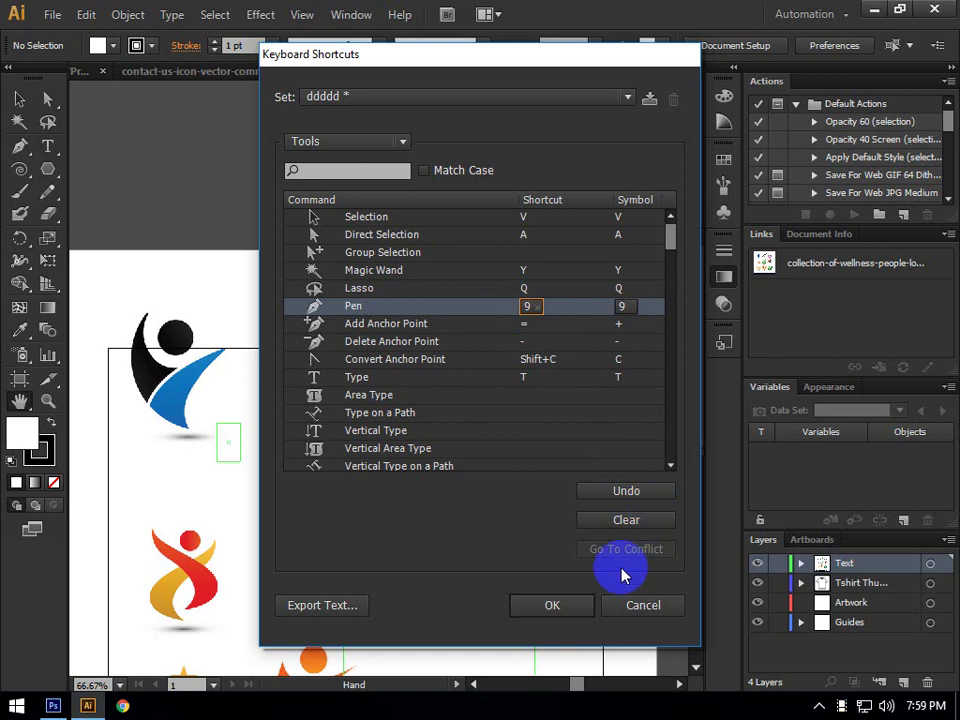
{"action": "left_click", "coordinate": [553, 605]}
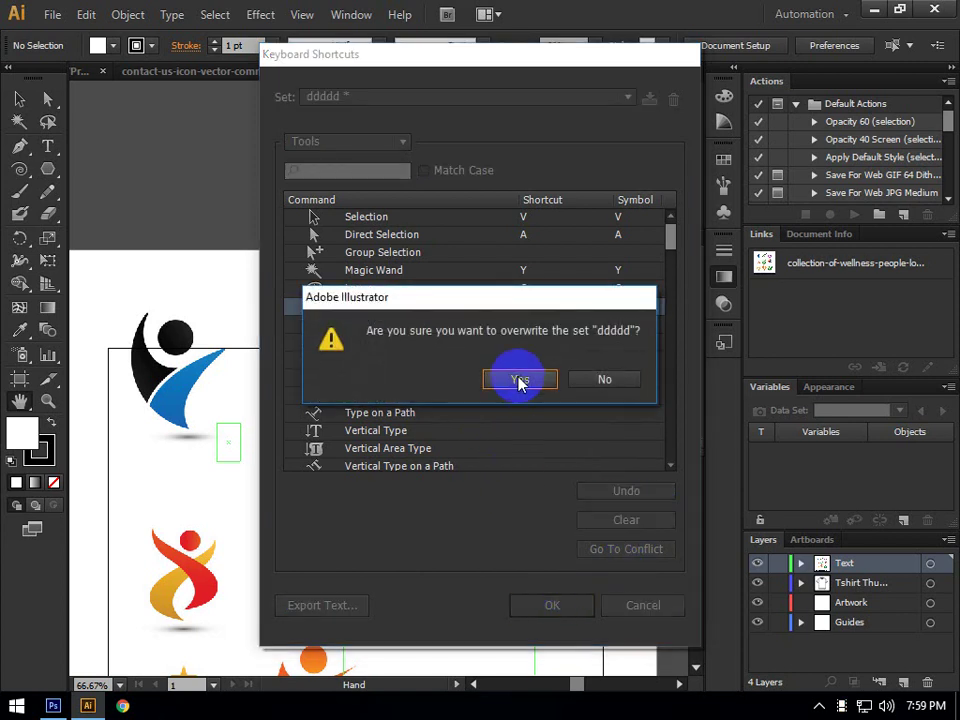
{"action": "left_click", "coordinate": [521, 378]}
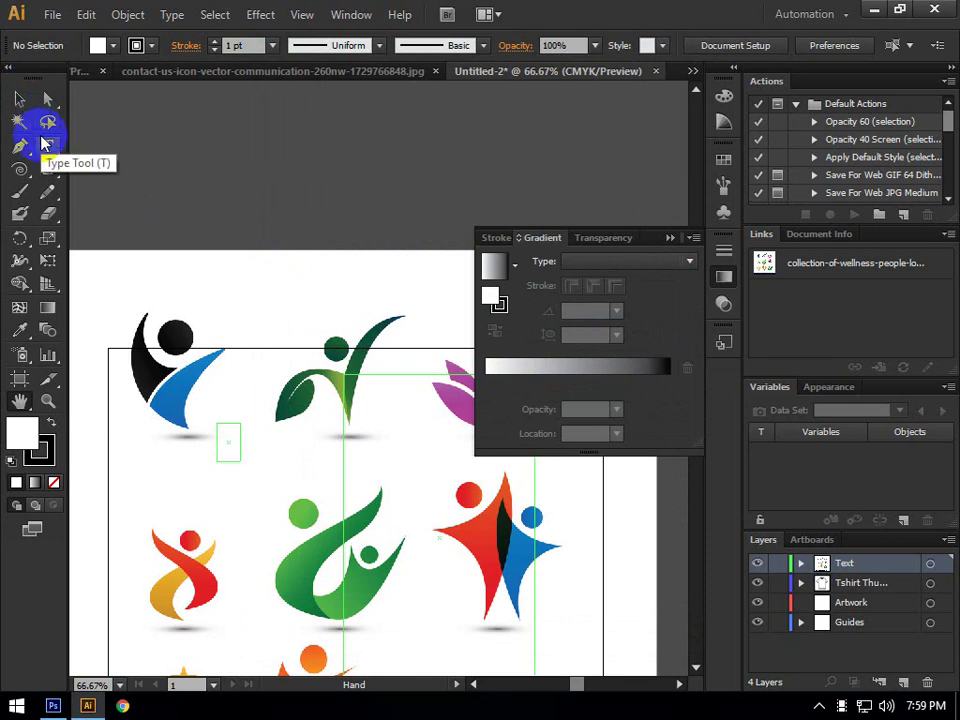
Test the new Pen shortcut, check its flyout, return to the Selection tool and open Edit
{"action": "key", "text": "p"}
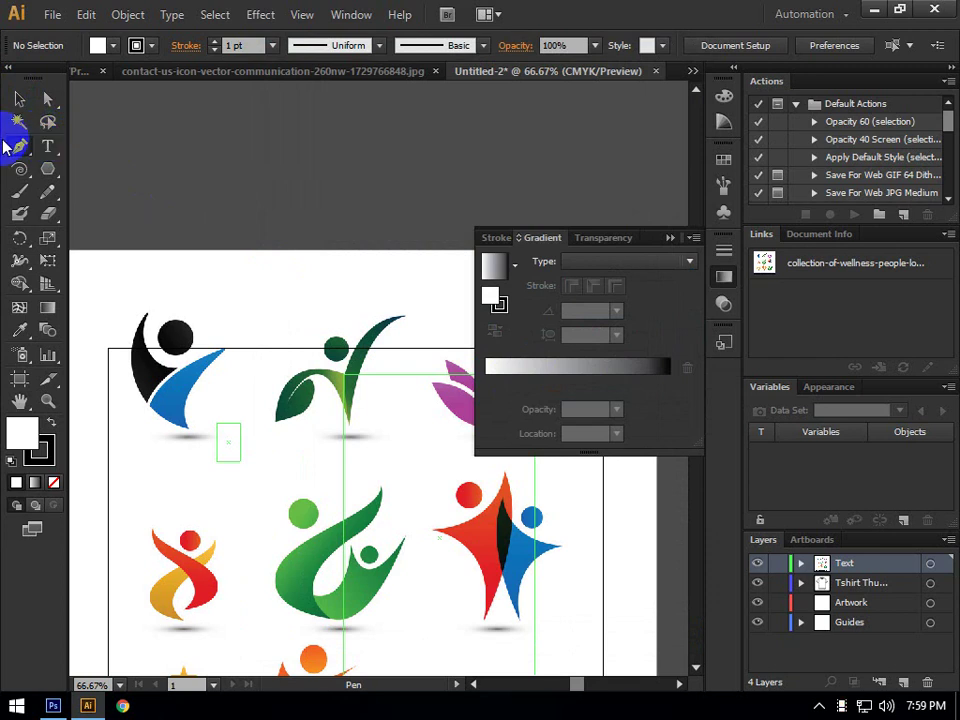
{"action": "left_click_drag", "start_coordinate": [19, 146], "coordinate": [25, 99]}
{"action": "left_click", "coordinate": [25, 99]}
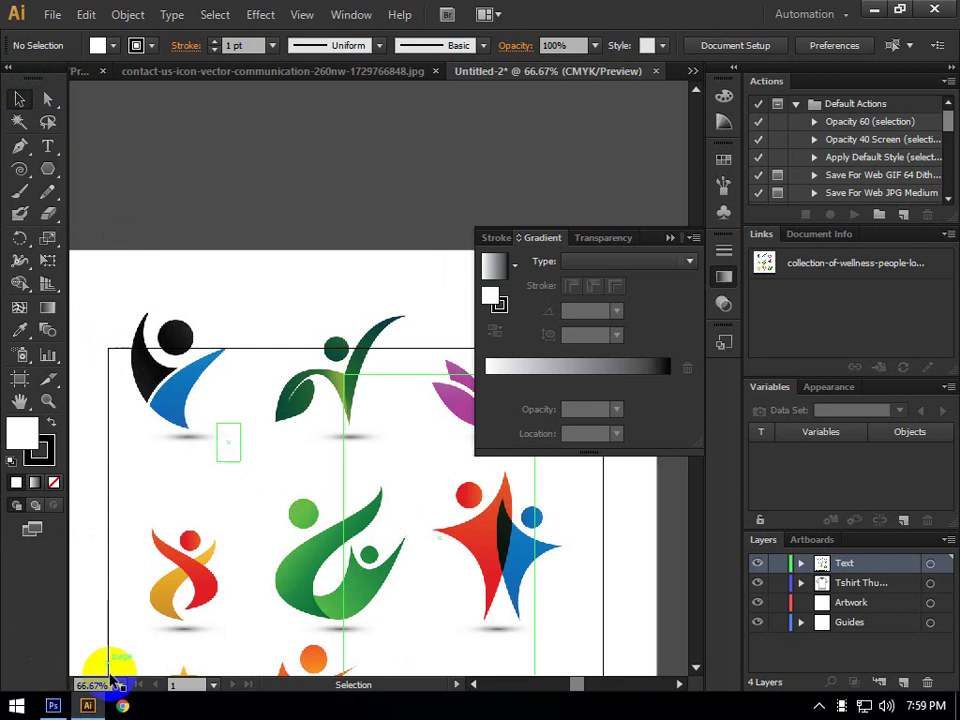
{"action": "left_click", "coordinate": [84, 14]}
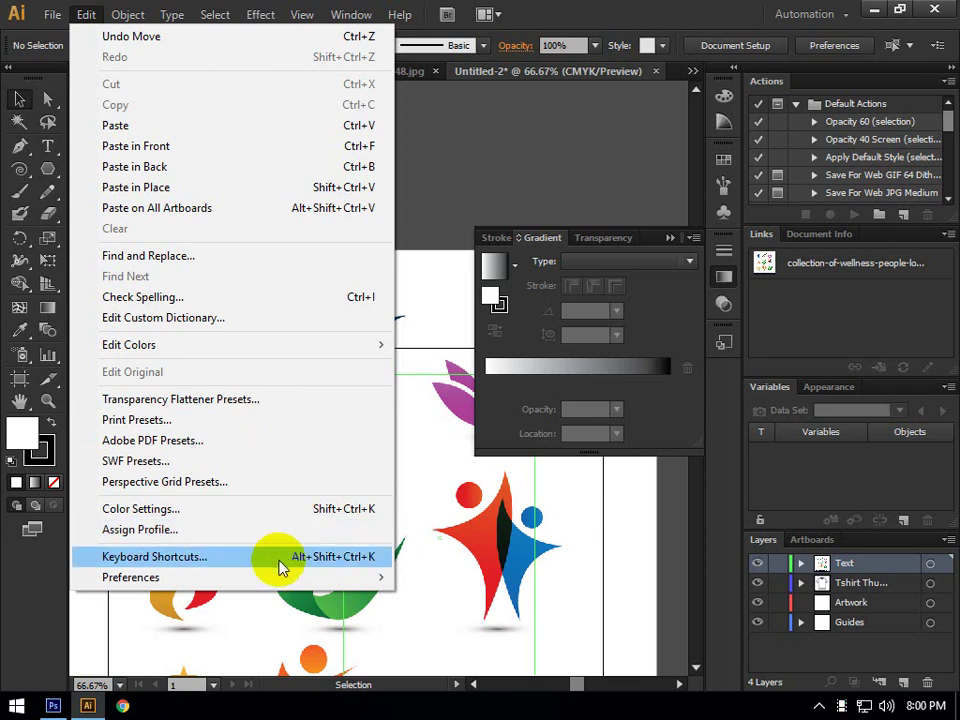
Switch the shortcut set to Illustrator Defaults and apply it, restoring P for the Pen tool
{"action": "left_click", "coordinate": [279, 560]}
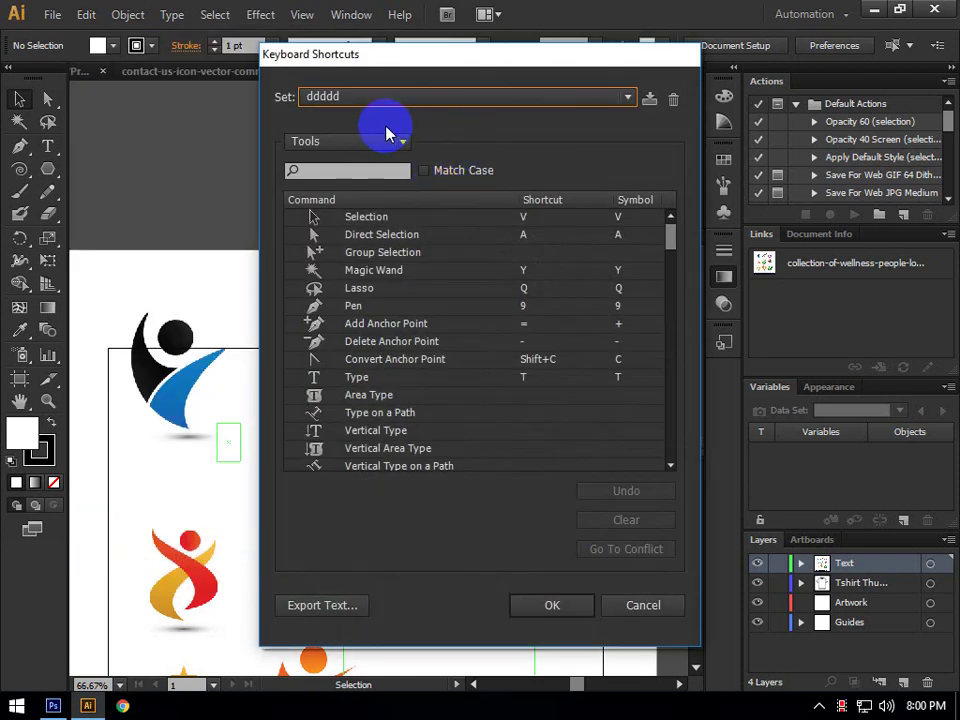
{"action": "left_click", "coordinate": [399, 97]}
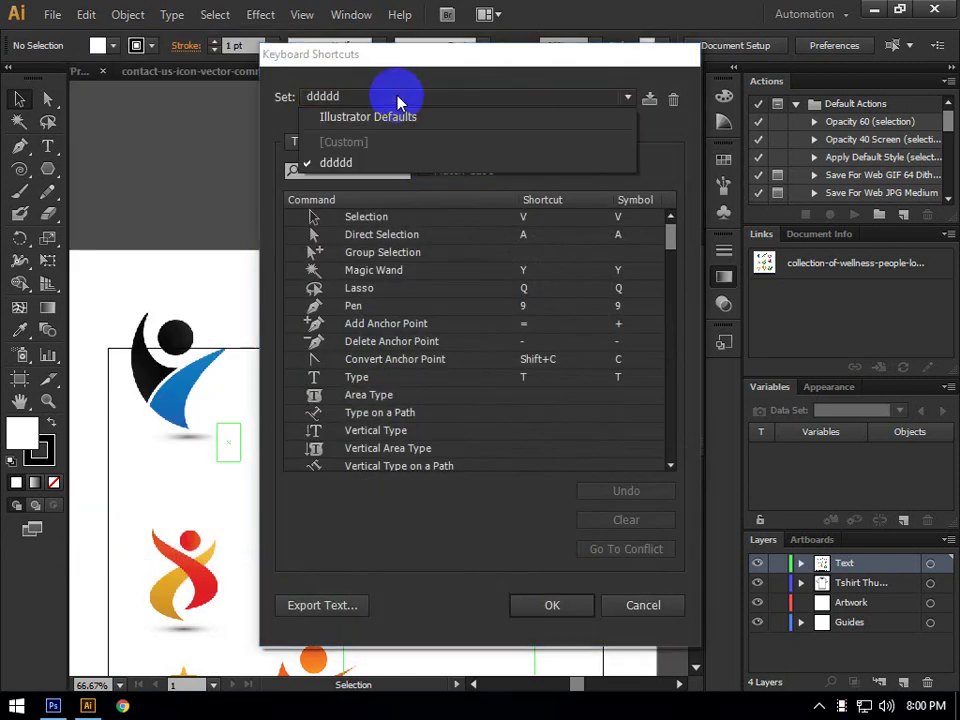
{"action": "left_click", "coordinate": [410, 118]}
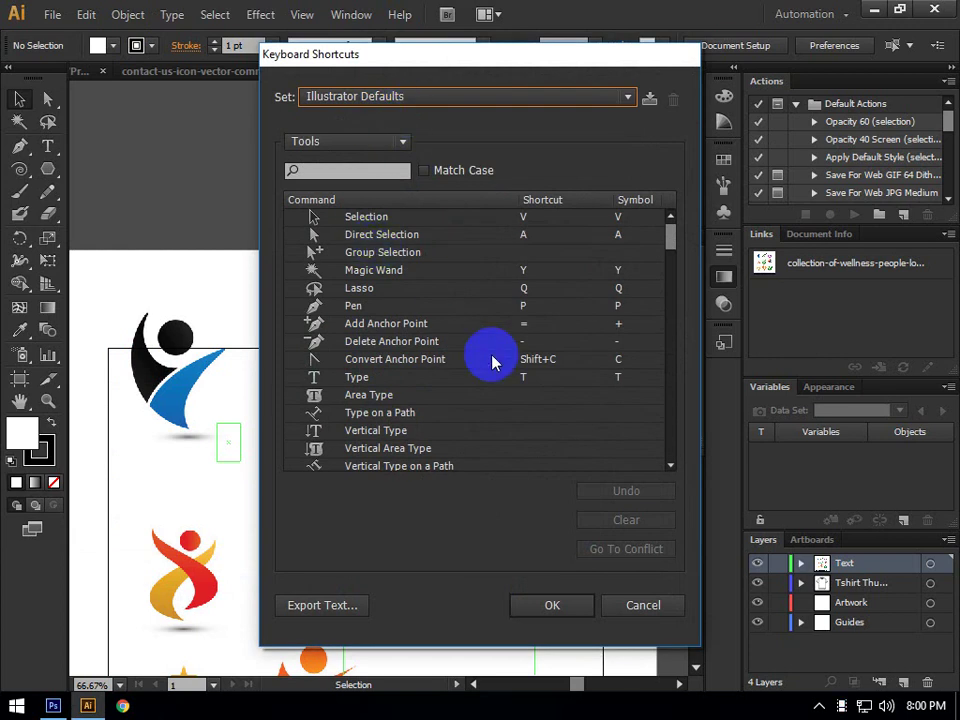
{"action": "left_click", "coordinate": [403, 96]}
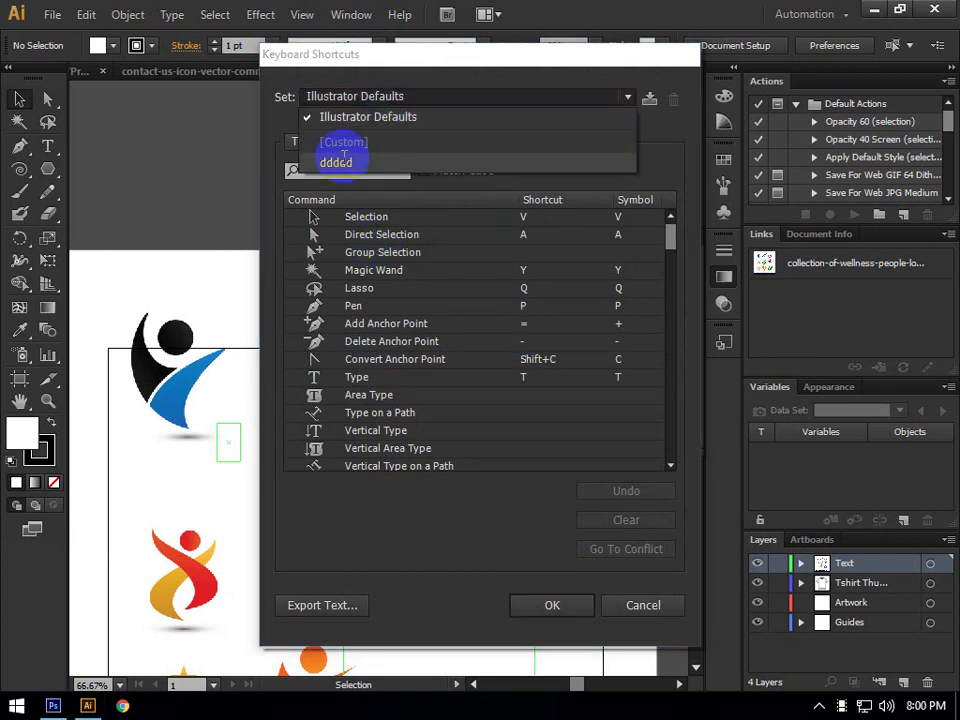
{"action": "left_click", "coordinate": [628, 112]}
{"action": "scroll", "coordinate": [441, 390], "scroll_direction": "down", "scroll_amount": 5}
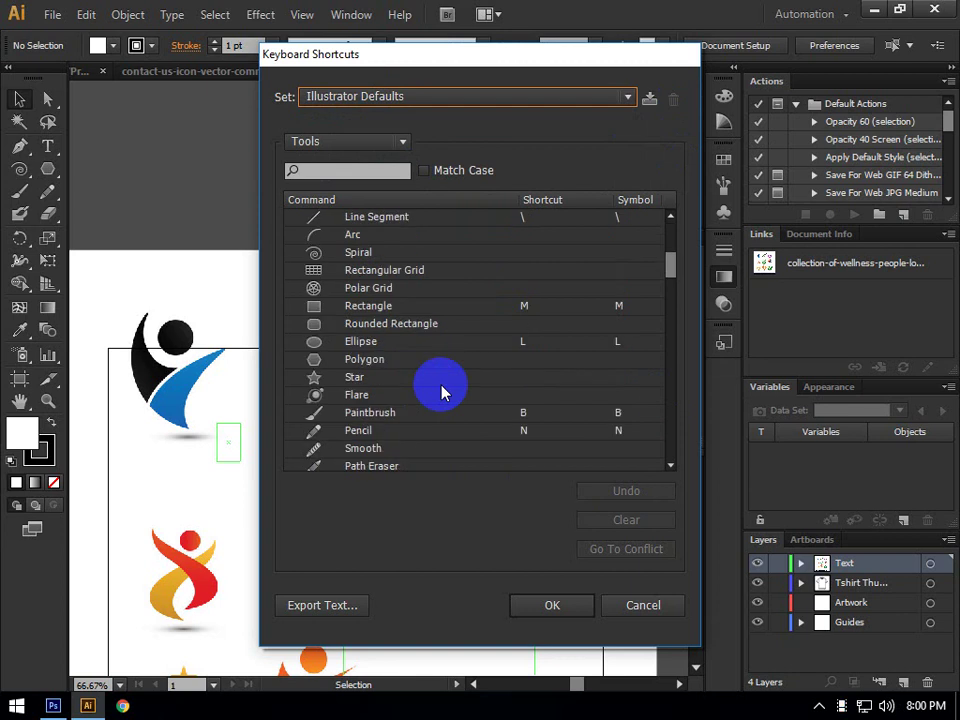
{"action": "left_click", "coordinate": [558, 606]}
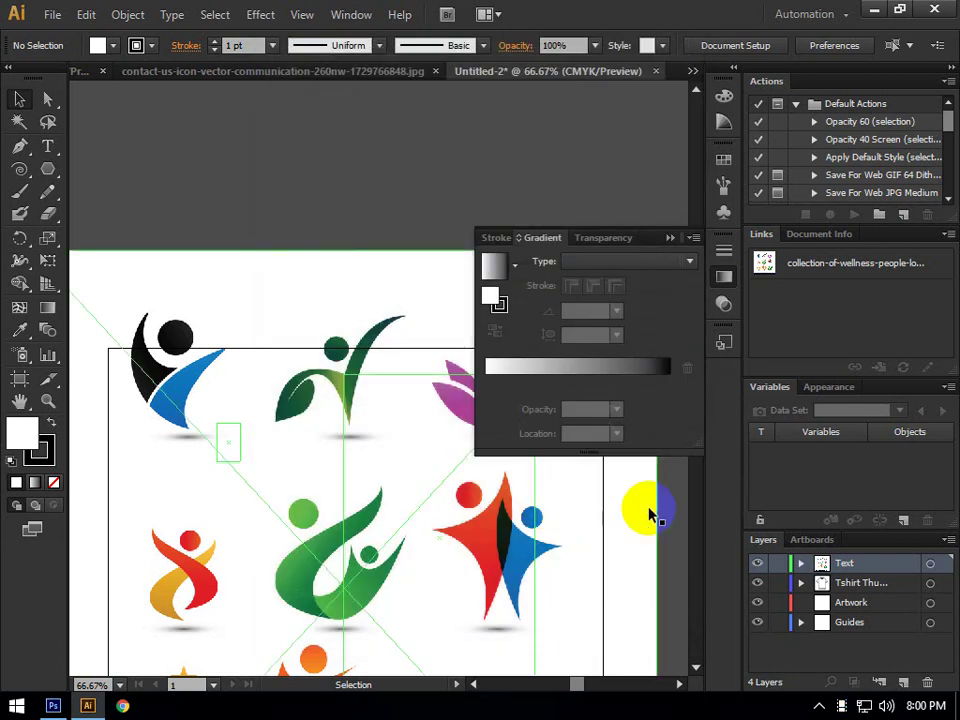
Close the floating Stroke, Gradient and Transparency panel group
{"action": "left_click", "coordinate": [671, 240]}
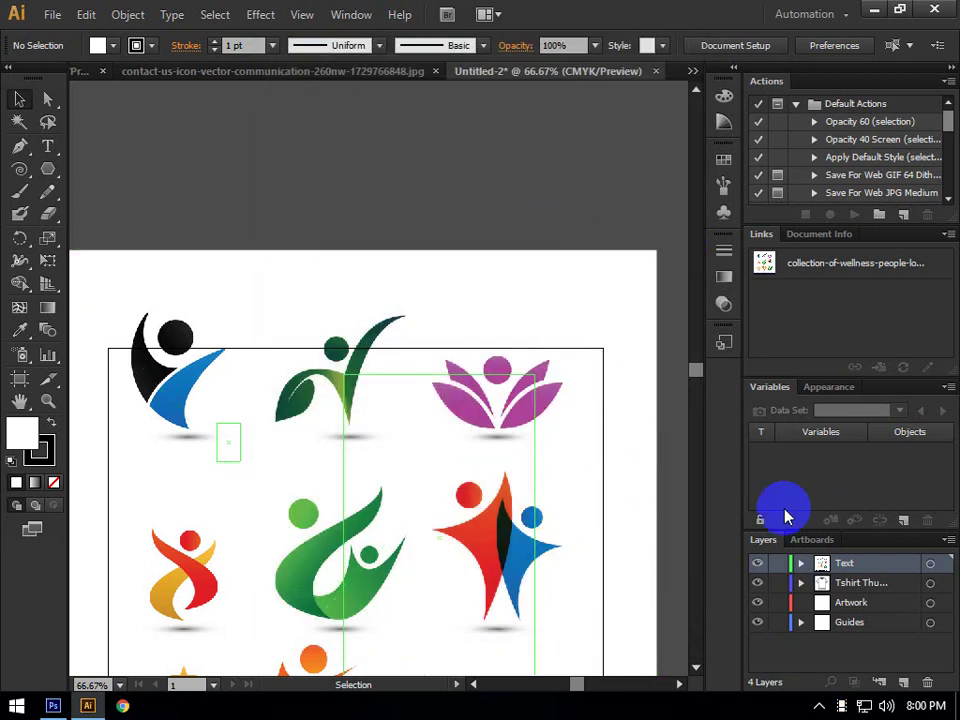
{"action": "left_click", "coordinate": [797, 585]}
{"action": "left_click", "coordinate": [799, 584]}
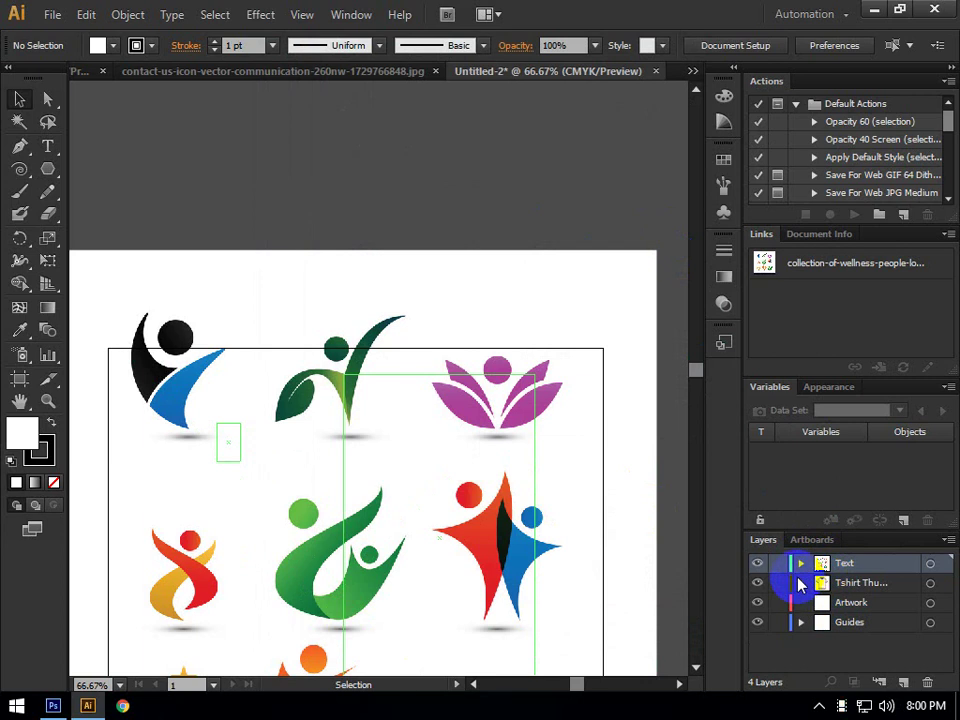